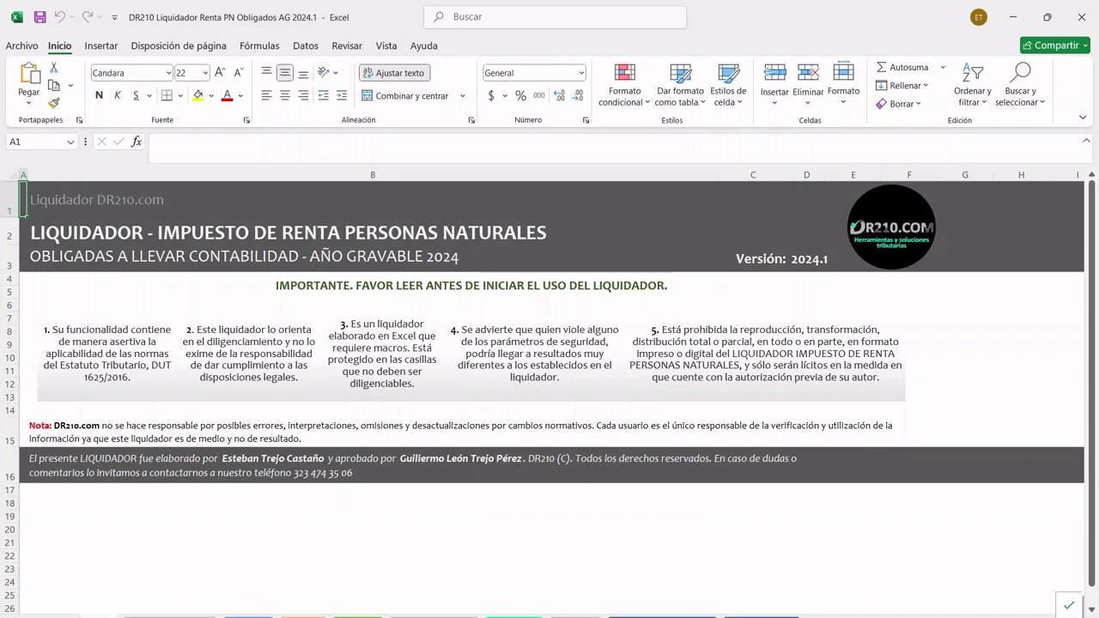
Step: Look through the workbook's sheets from the general recommendations through Balance, Empresa, income annex and Form 210 draft to the reports annex
click(170, 616)
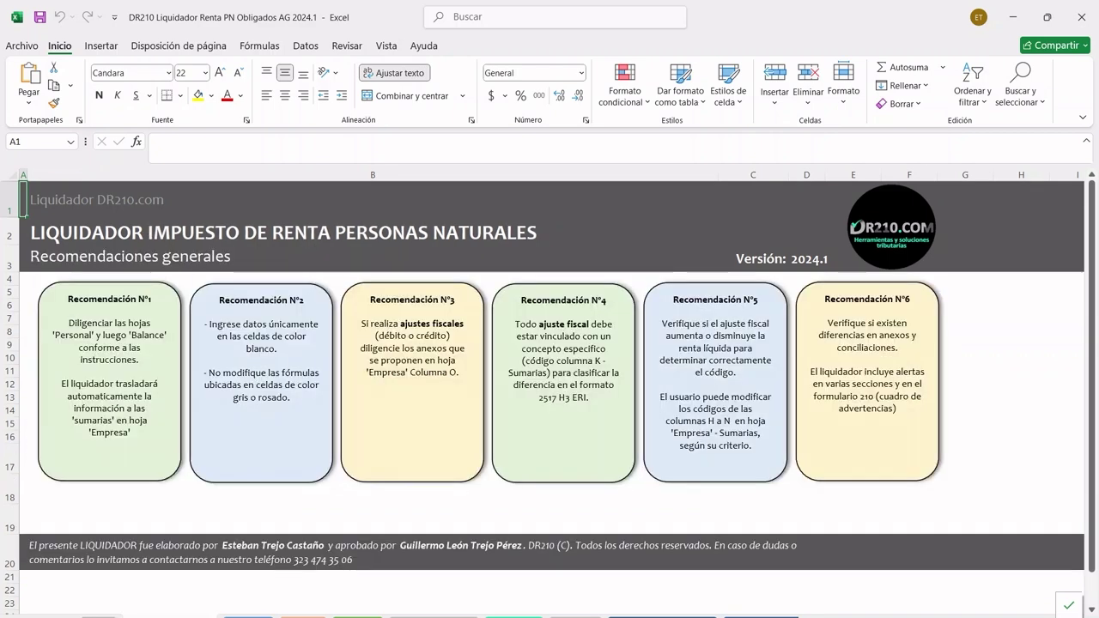
click(249, 617)
click(303, 617)
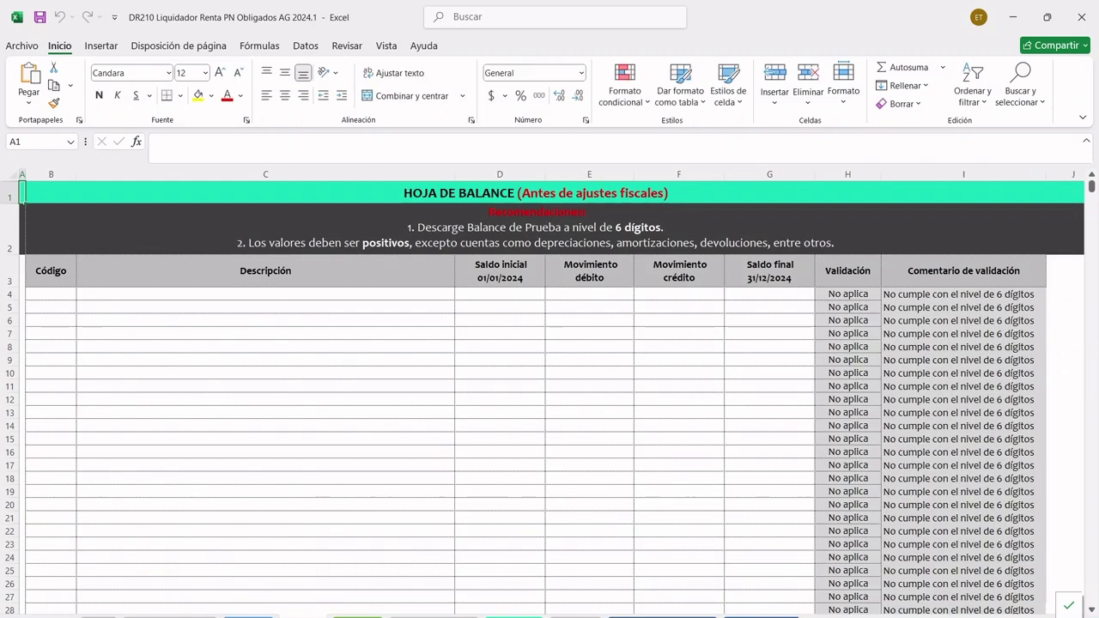
click(358, 616)
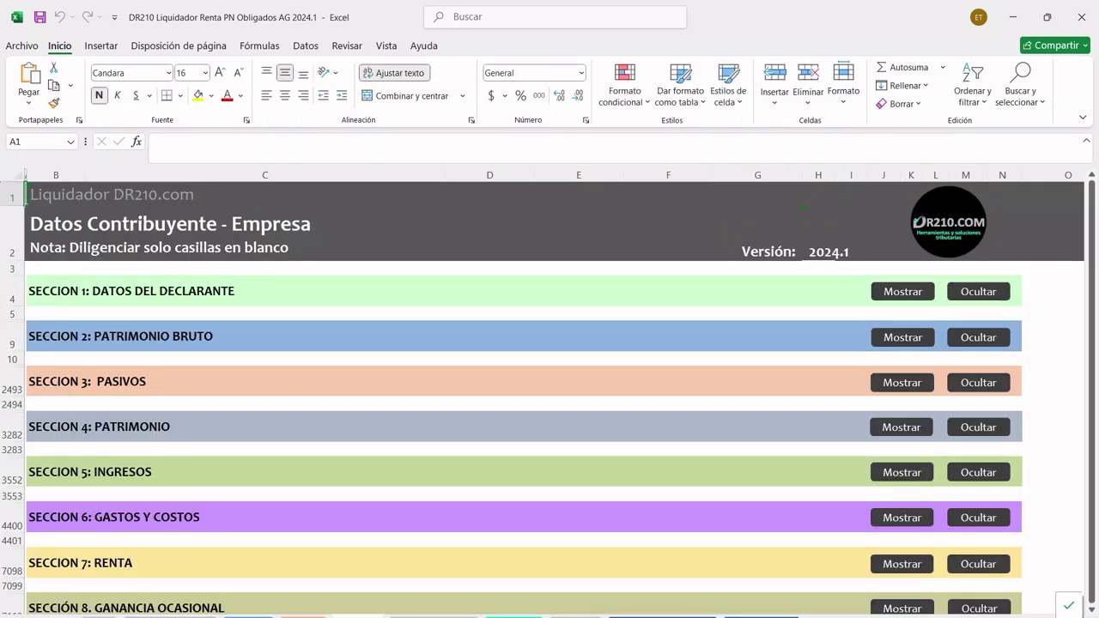
click(434, 617)
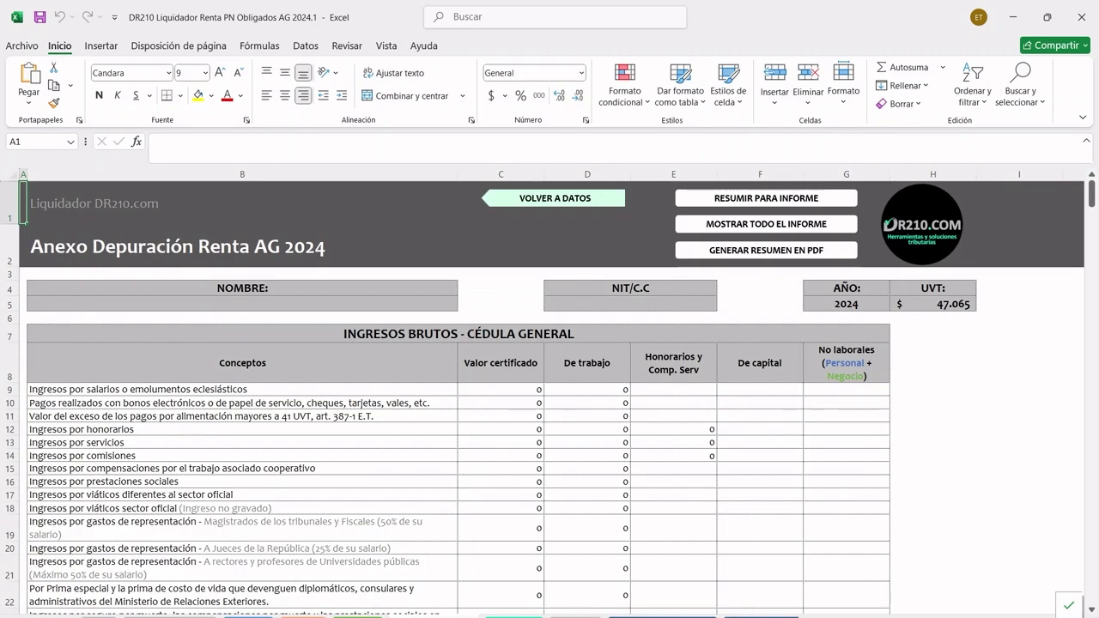
click(513, 616)
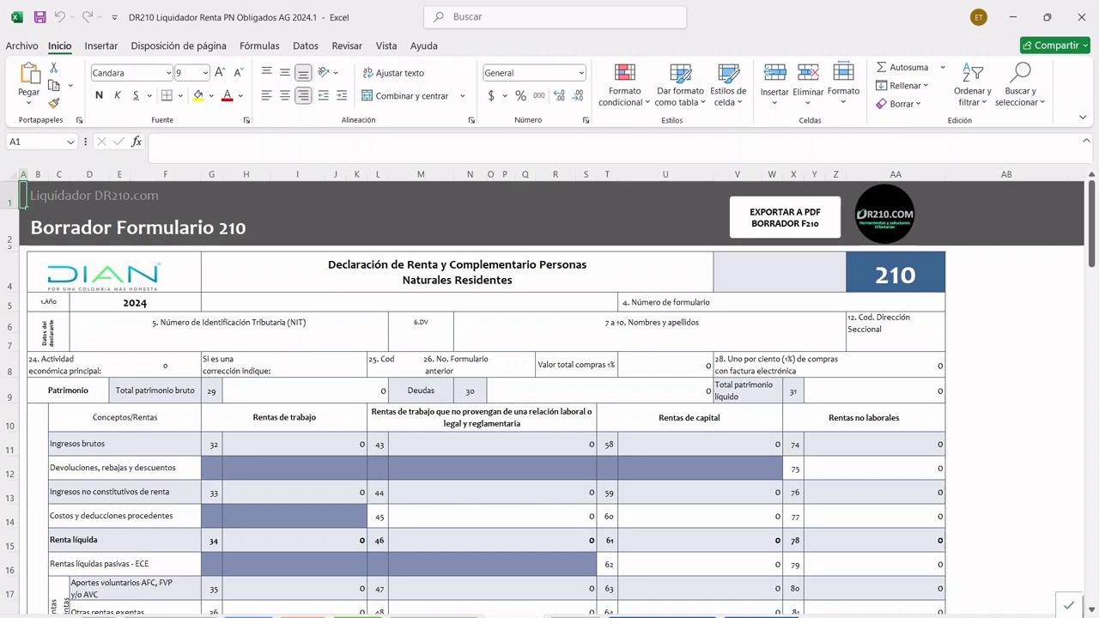
click(576, 616)
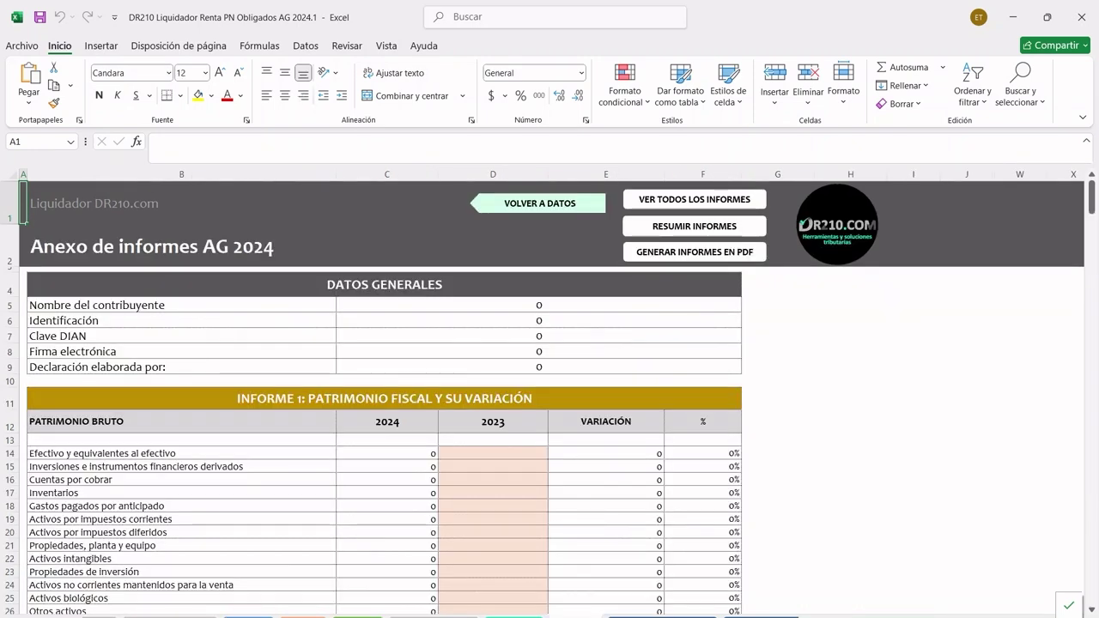
Step: Examine the DIAN format sheets, from Estado de Situación Financiera - Patrimonio through to the ESF and ERI summary
click(39, 617)
click(40, 616)
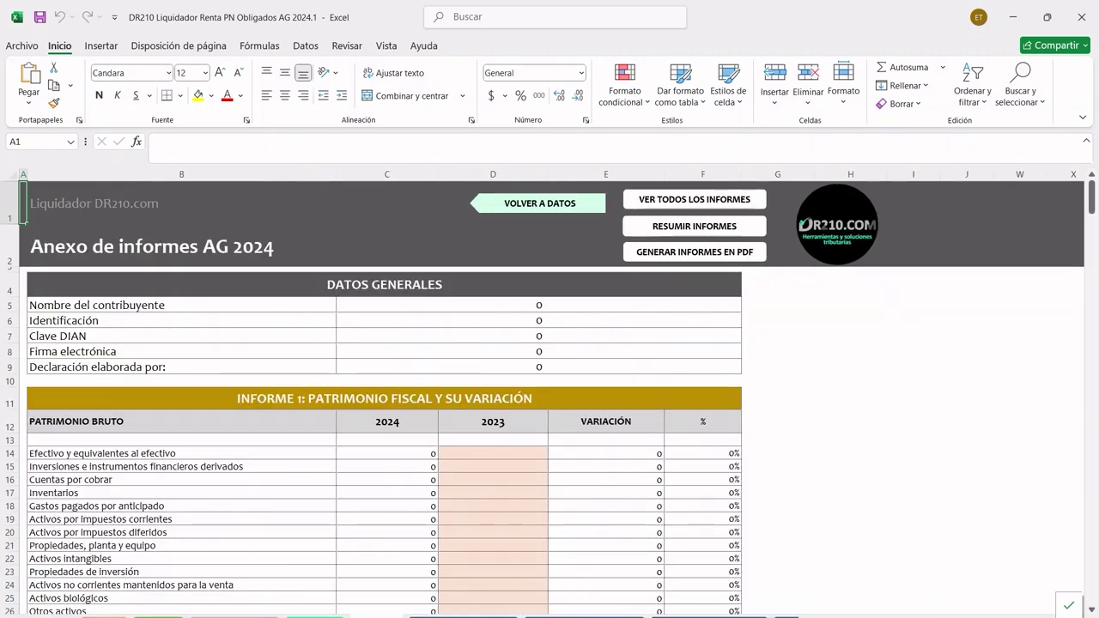
click(464, 616)
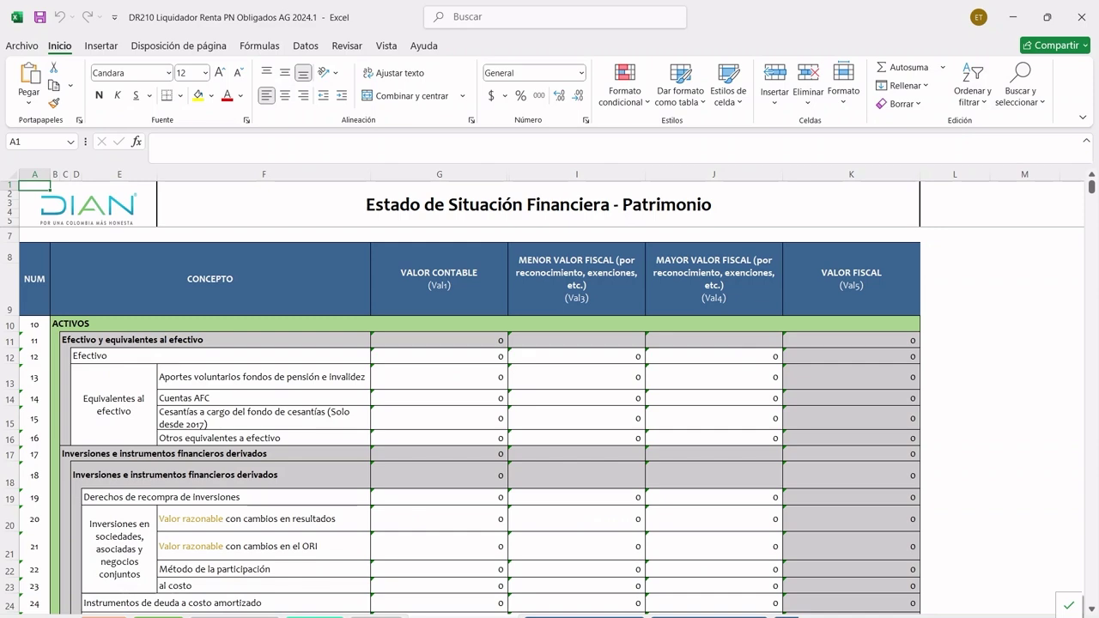
click(584, 617)
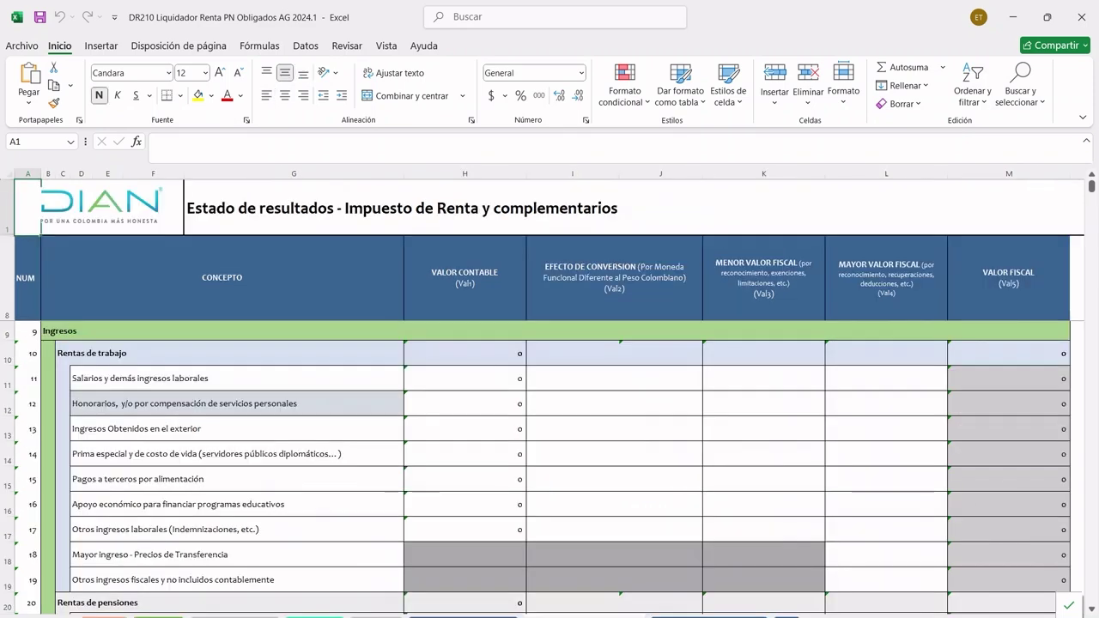
click(708, 616)
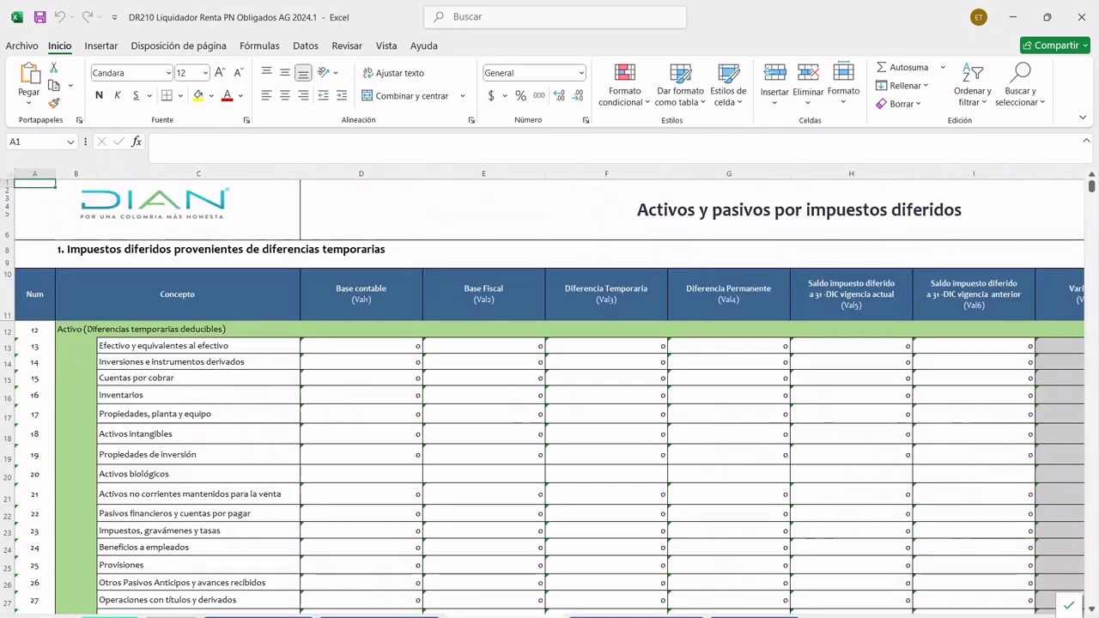
click(397, 616)
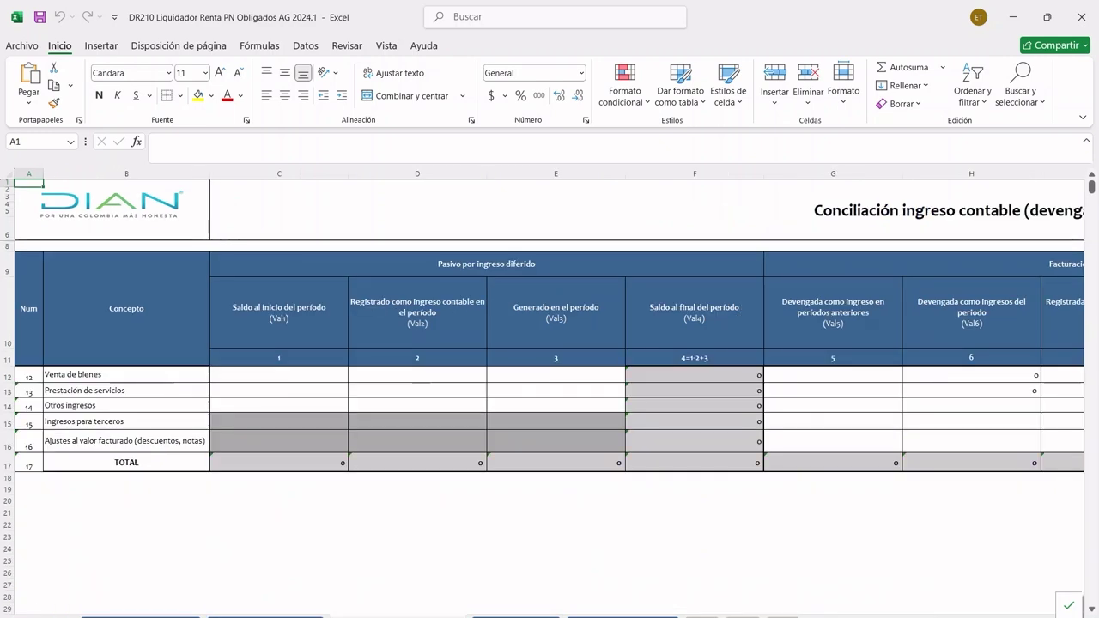
click(516, 616)
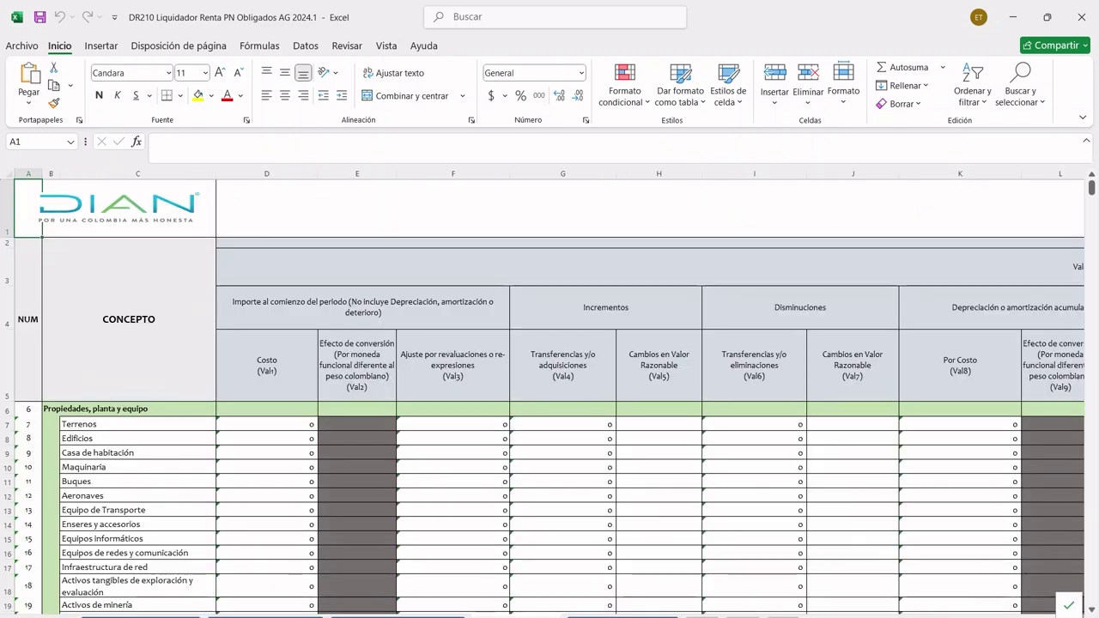
click(622, 616)
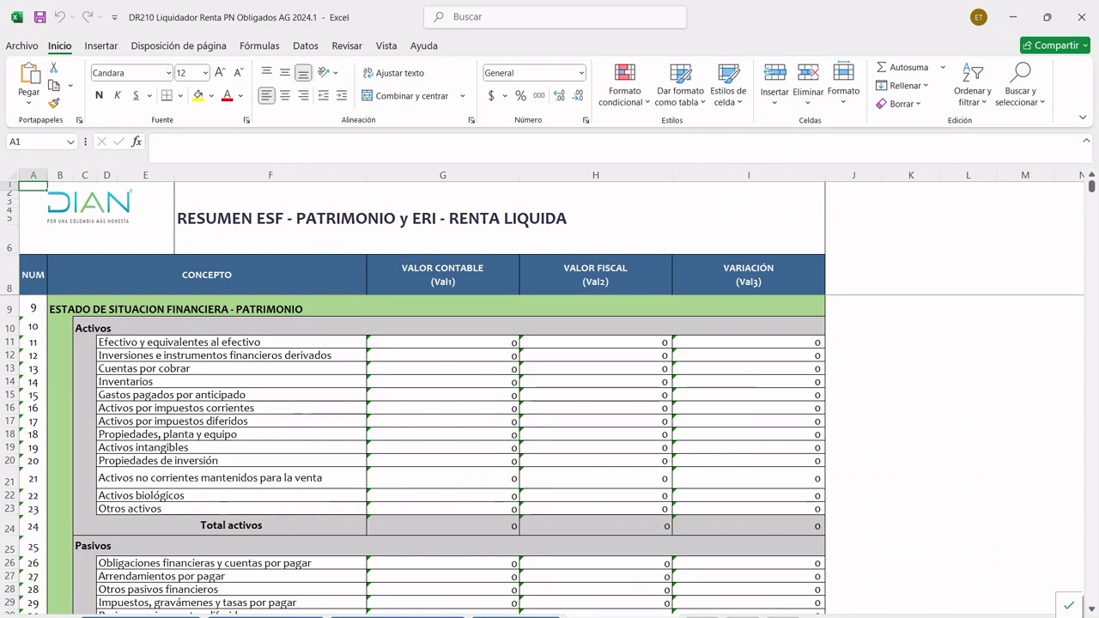
Step: View the user worksheets, including Hoja de trabajo 1, and return to the general recommendations sheet
click(575, 616)
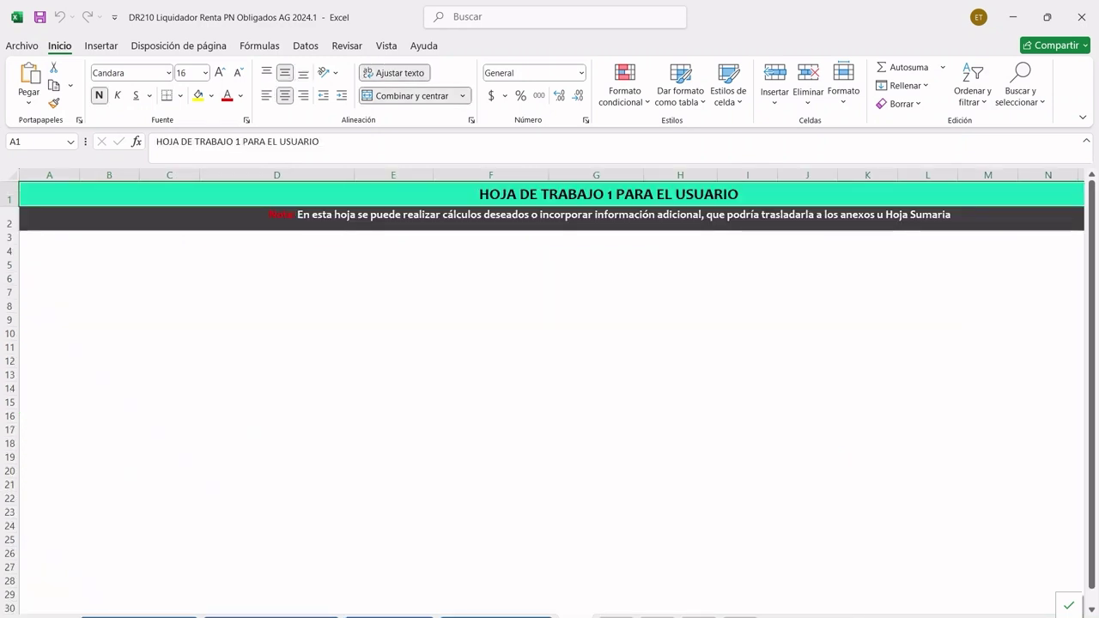
click(740, 617)
click(575, 617)
click(19, 617)
click(19, 616)
click(19, 616)
click(19, 617)
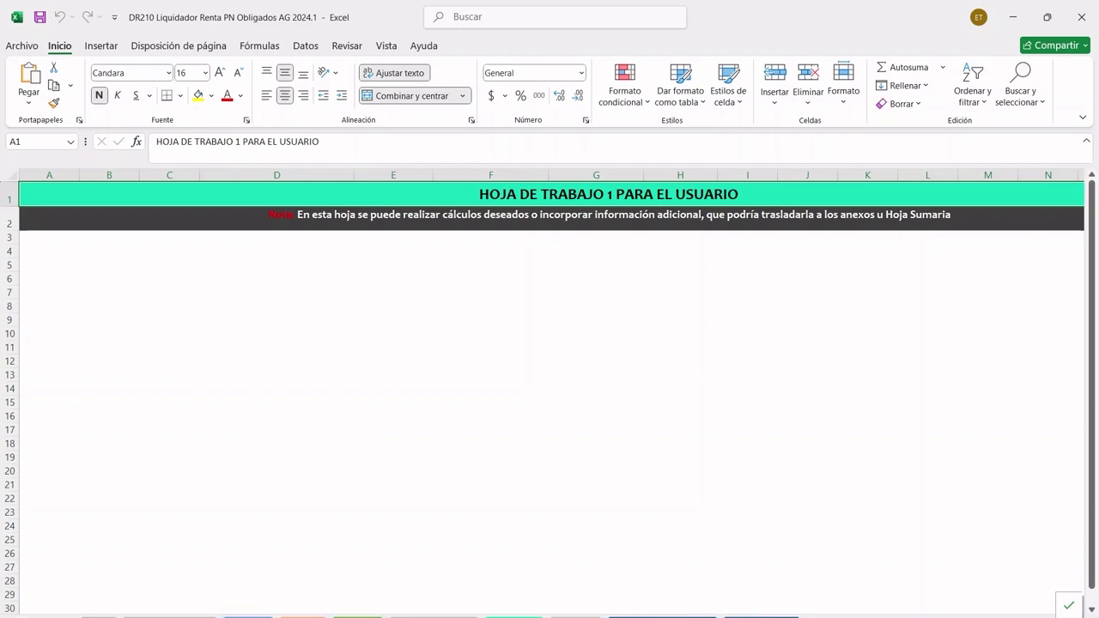
click(160, 617)
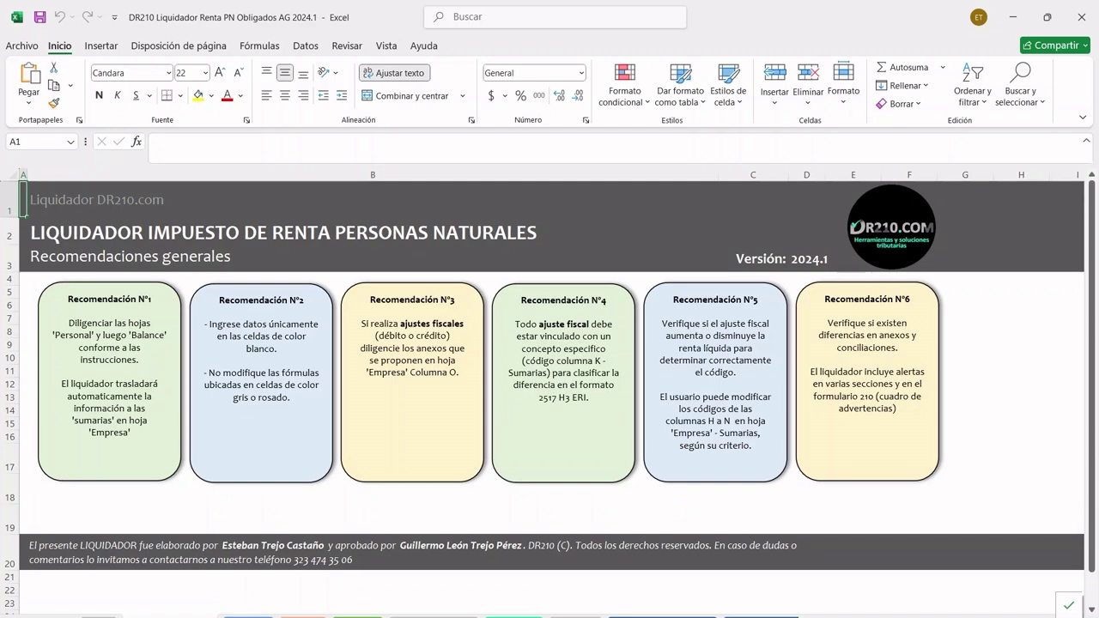
Step: Open the Personal taxpayer data sheet and look over its list of sections down to Décima sección: Aporte voluntario
click(248, 617)
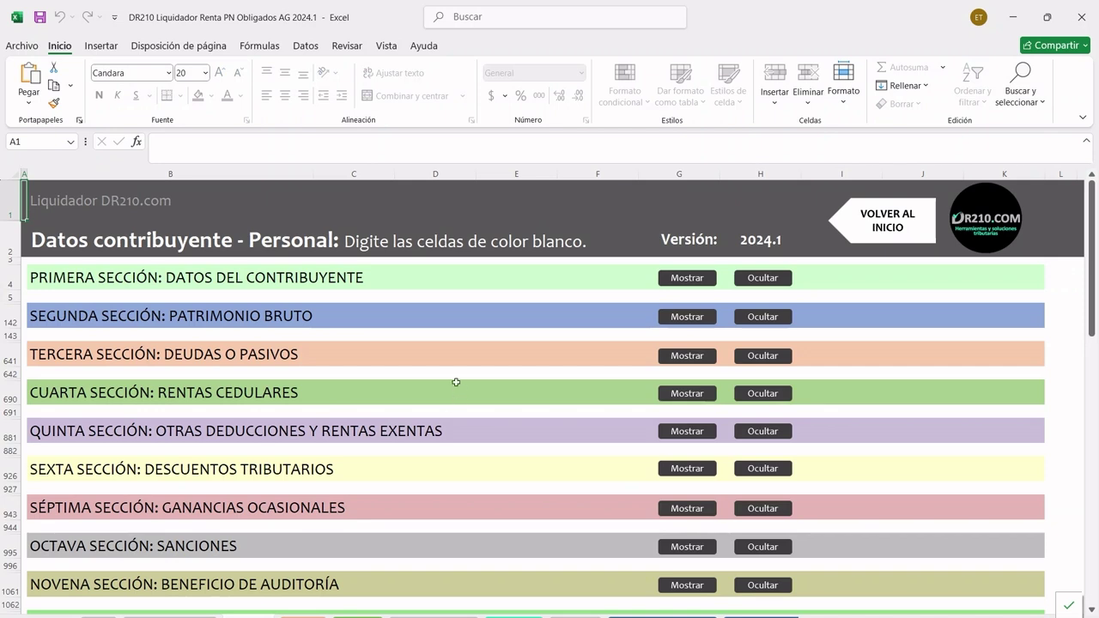
scroll(566, 352, down, 1)
scroll(599, 430, up, 1)
scroll(347, 547, down, 1)
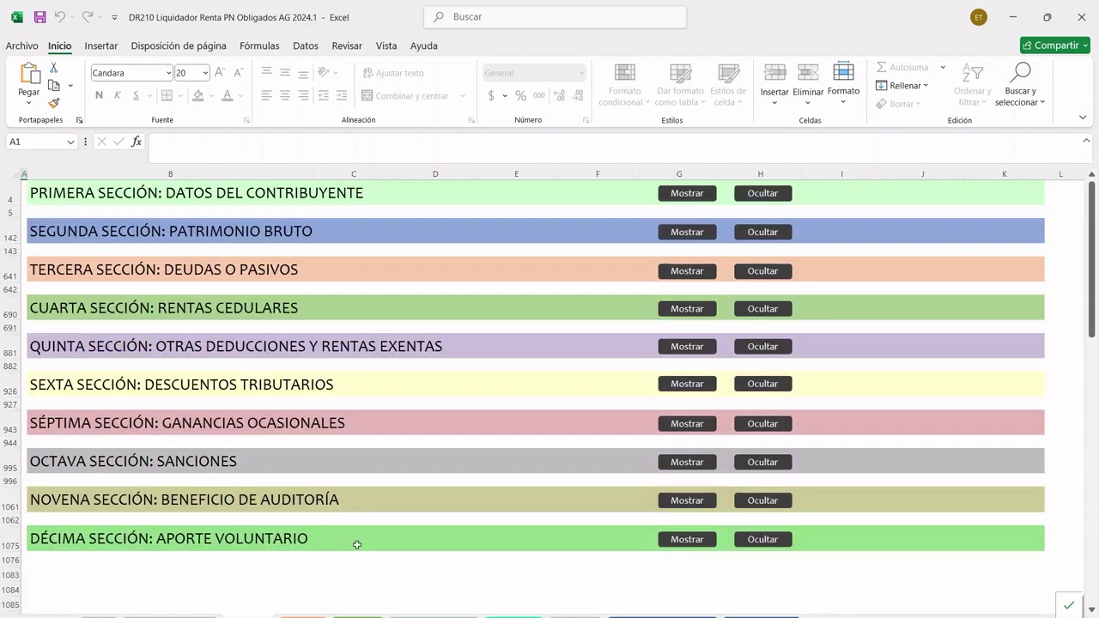
scroll(357, 544, up, 1)
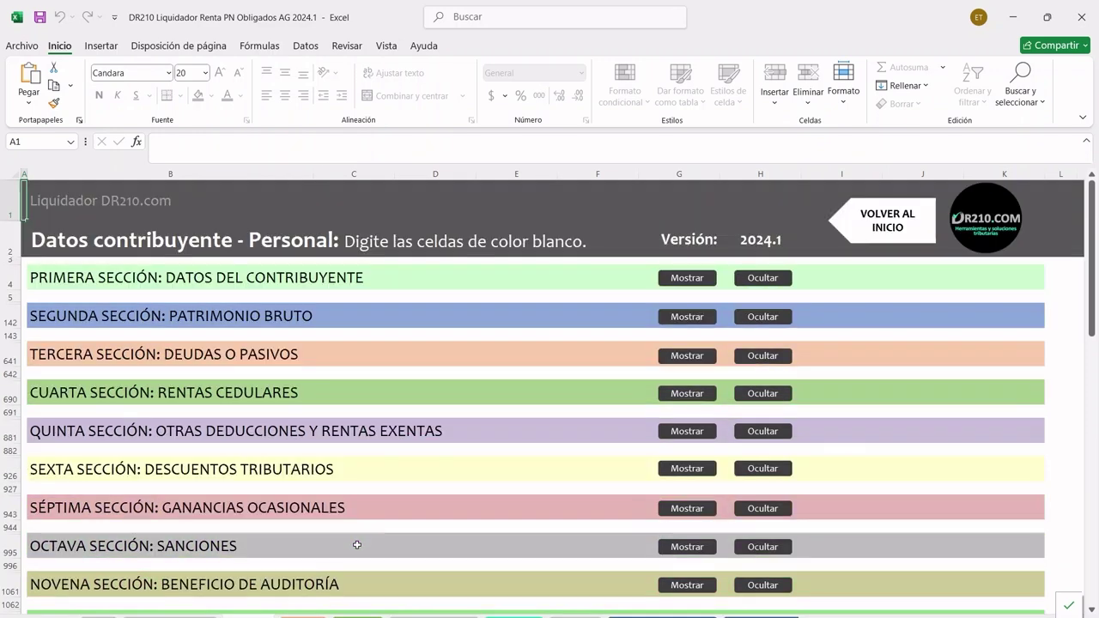
Step: Show Primera sección: Datos del contribuyente and examine its taxpayer fields and the AG 2023 return data tables
click(708, 285)
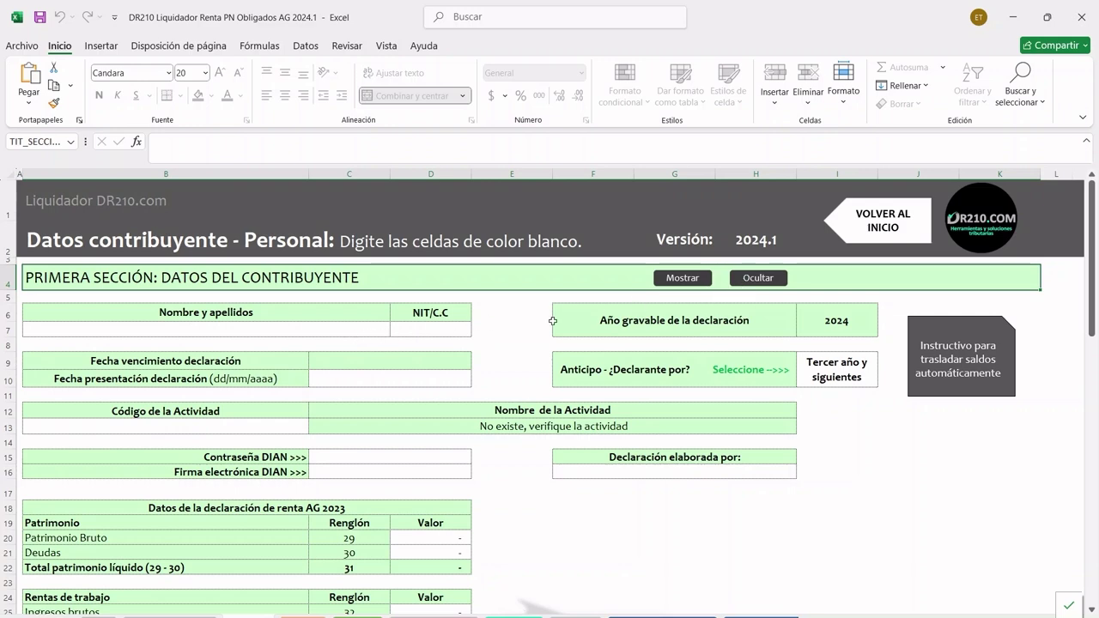
scroll(382, 331, down, 3)
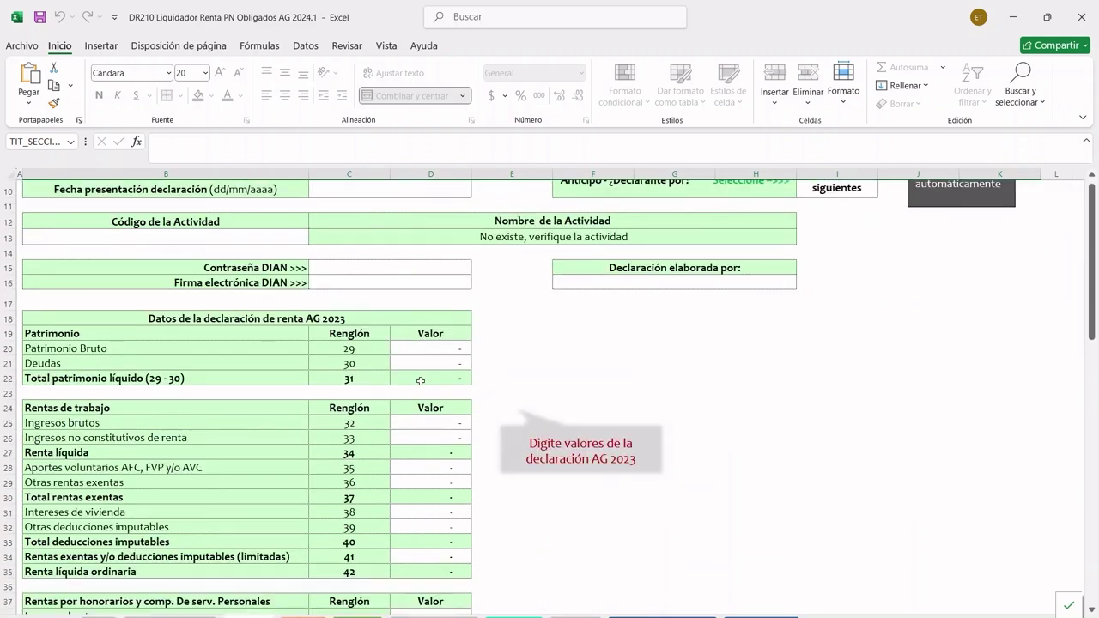
scroll(409, 235, up, 1)
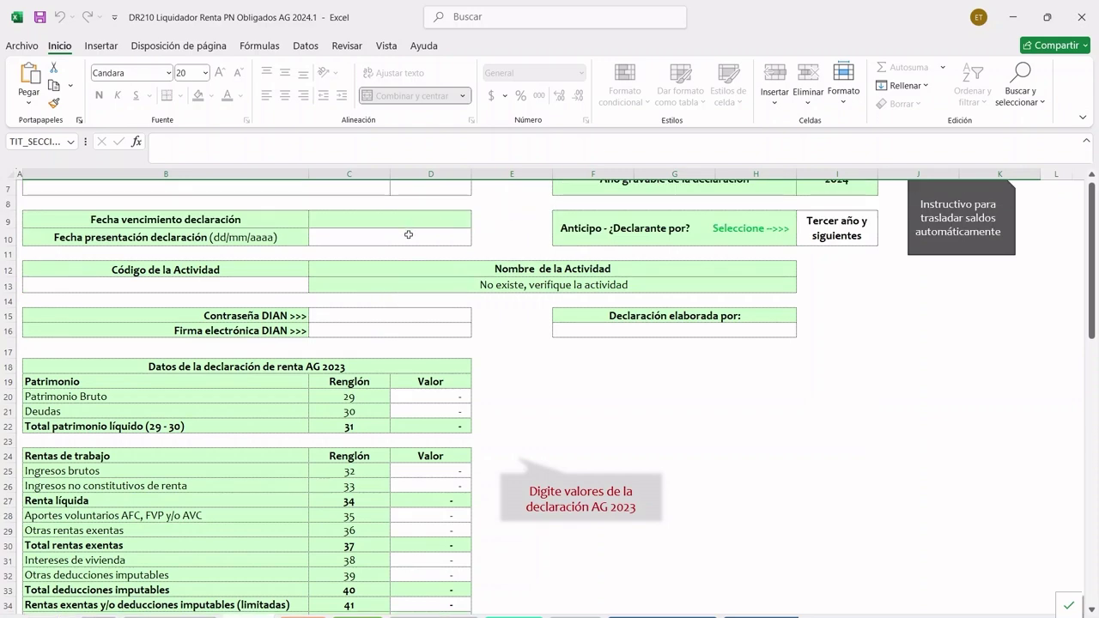
scroll(456, 275, down, 1)
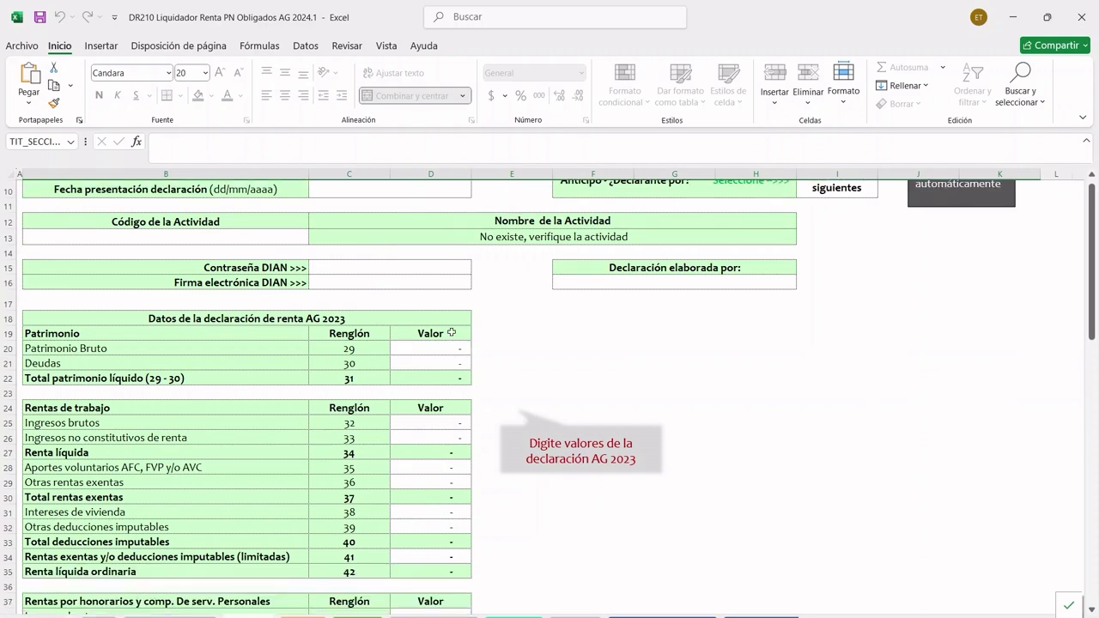
scroll(453, 352, down, 1)
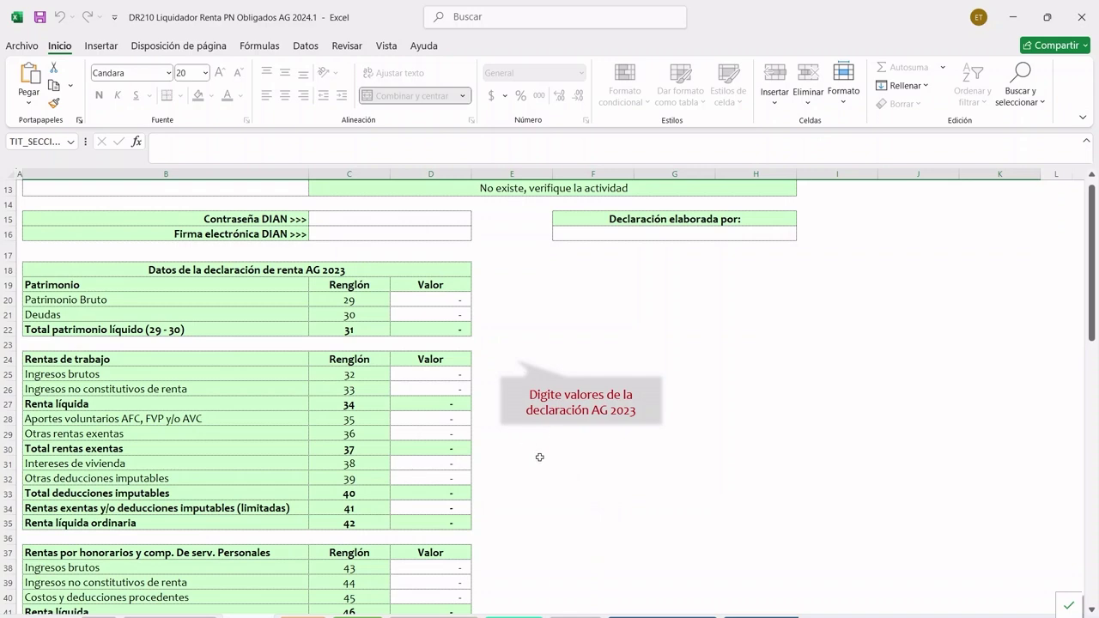
scroll(540, 457, up, 5)
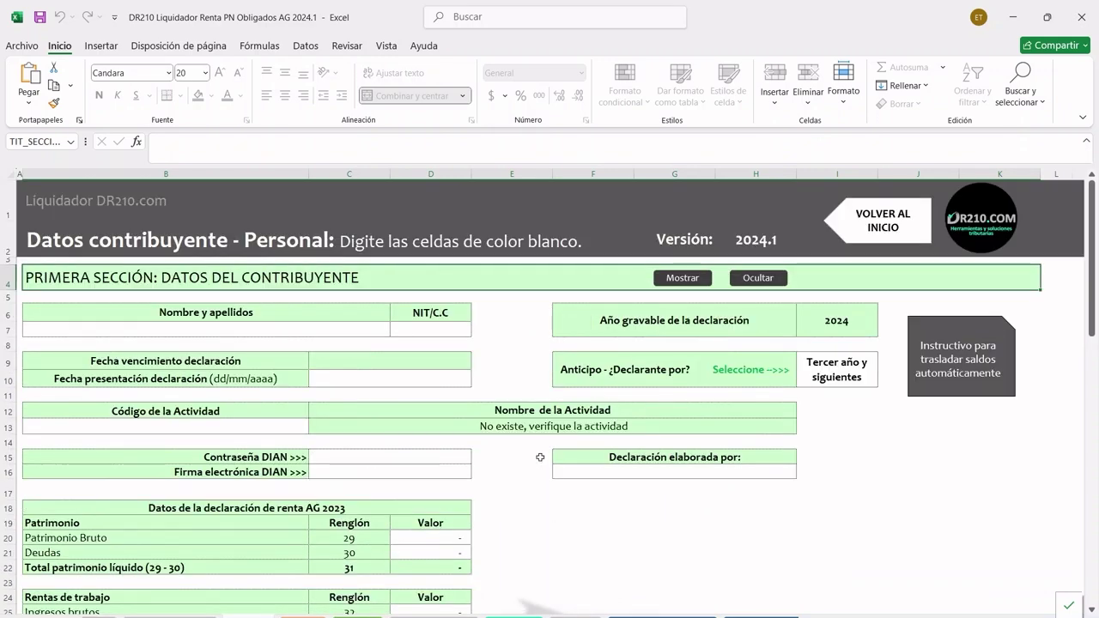
Step: Hide the Datos del contribuyente section and show the subsections of Segunda sección: Patrimonio bruto
click(747, 284)
click(700, 325)
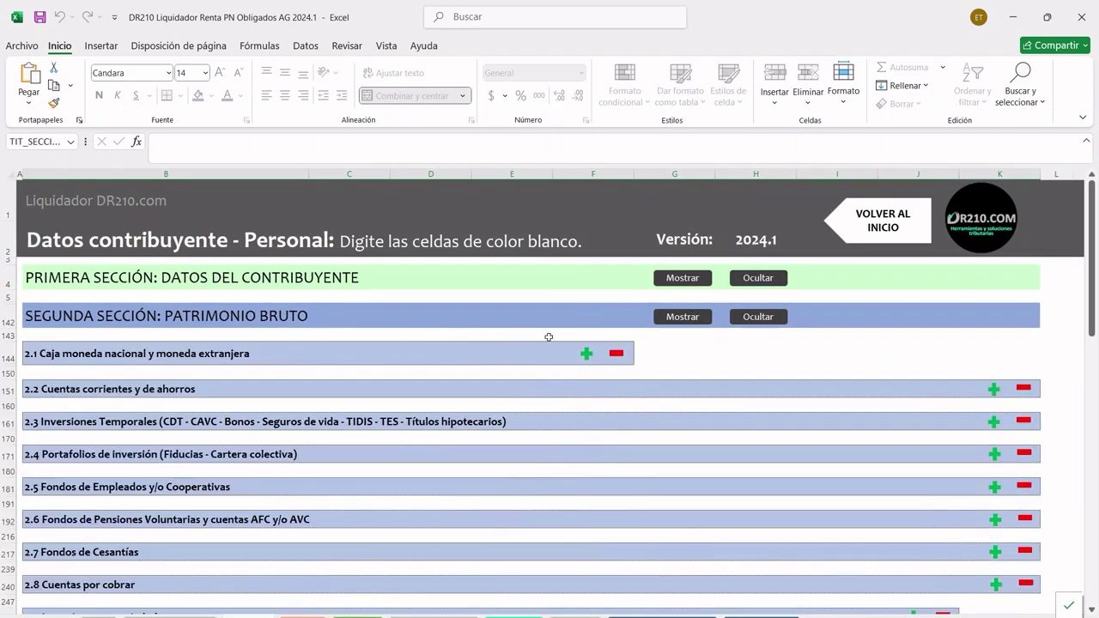
scroll(435, 328, down, 1)
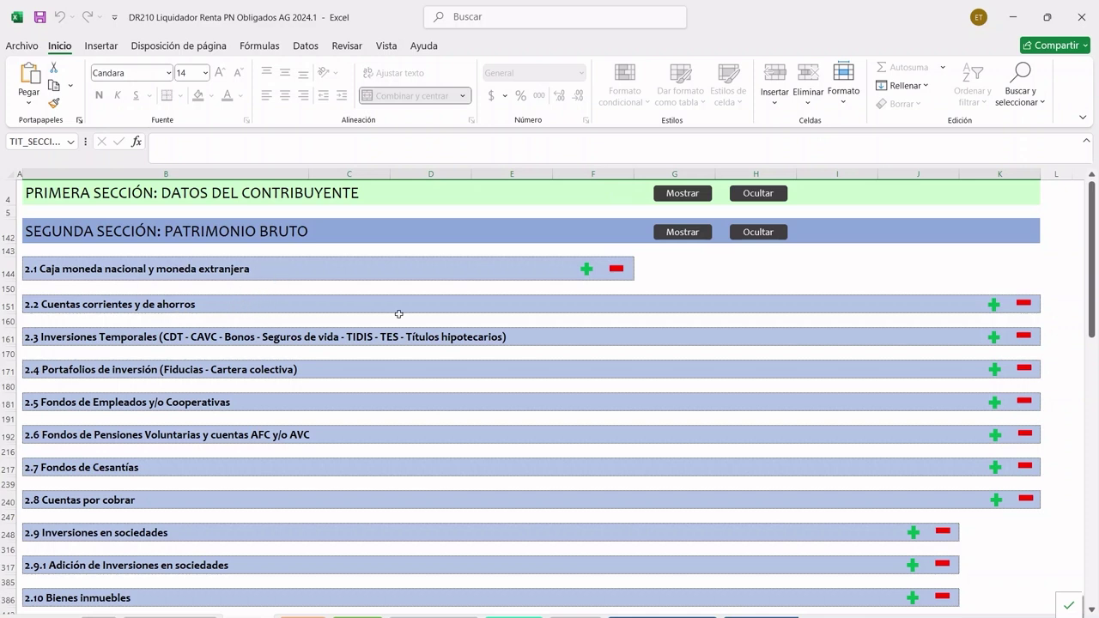
Step: Expand 2.2 Cuentas corrientes y de ahorros and examine its rows for yearly balances, income, GMF deduction and Retefuente
click(996, 306)
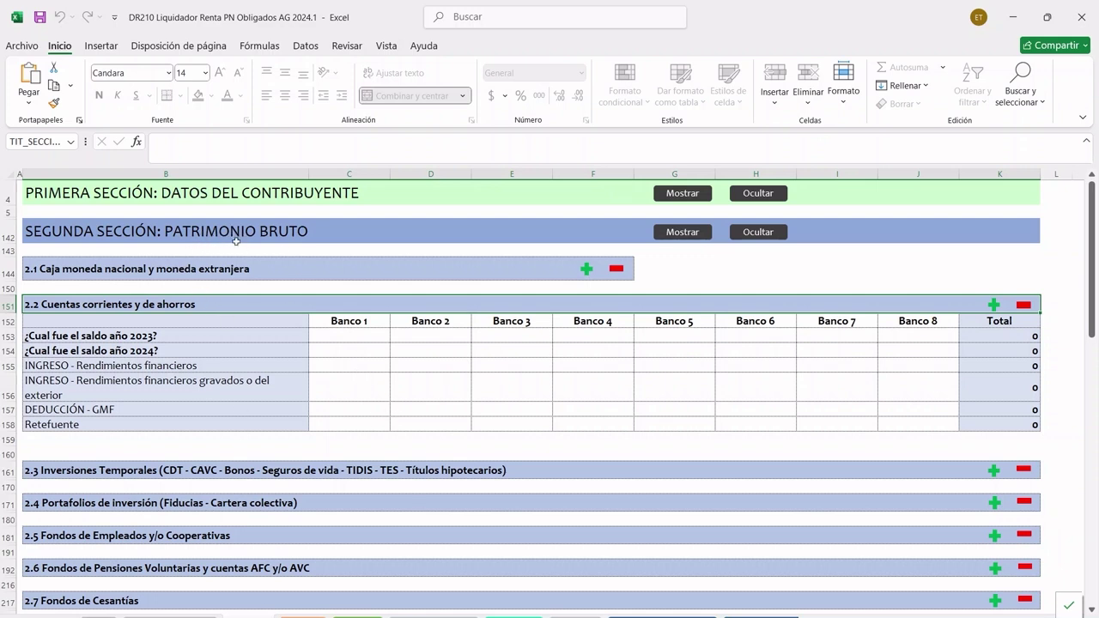
click(5, 336)
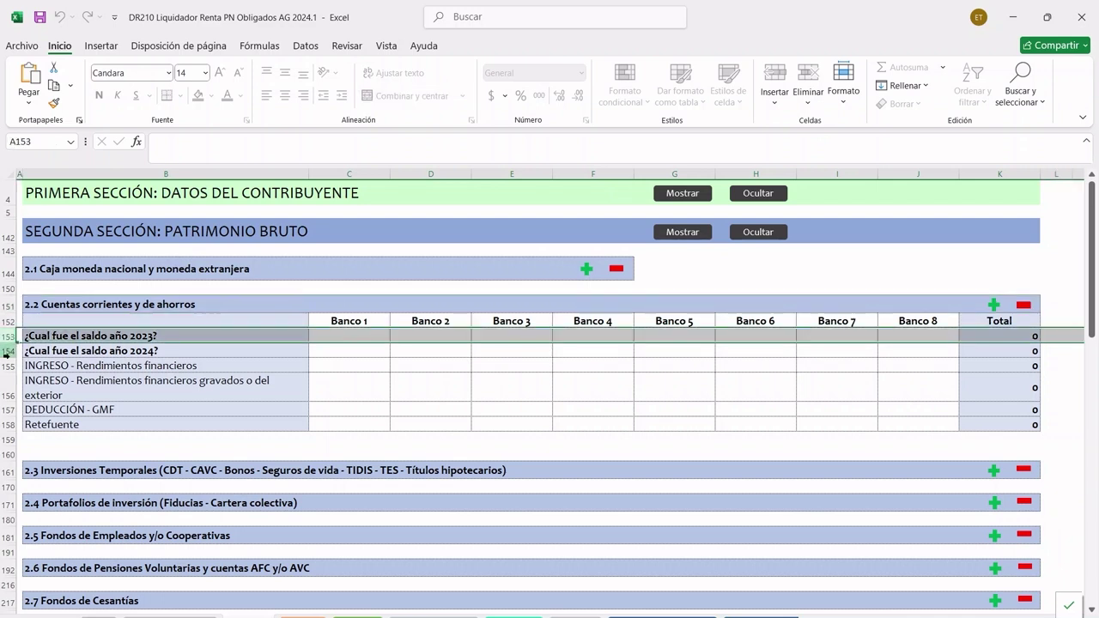
click(6, 350)
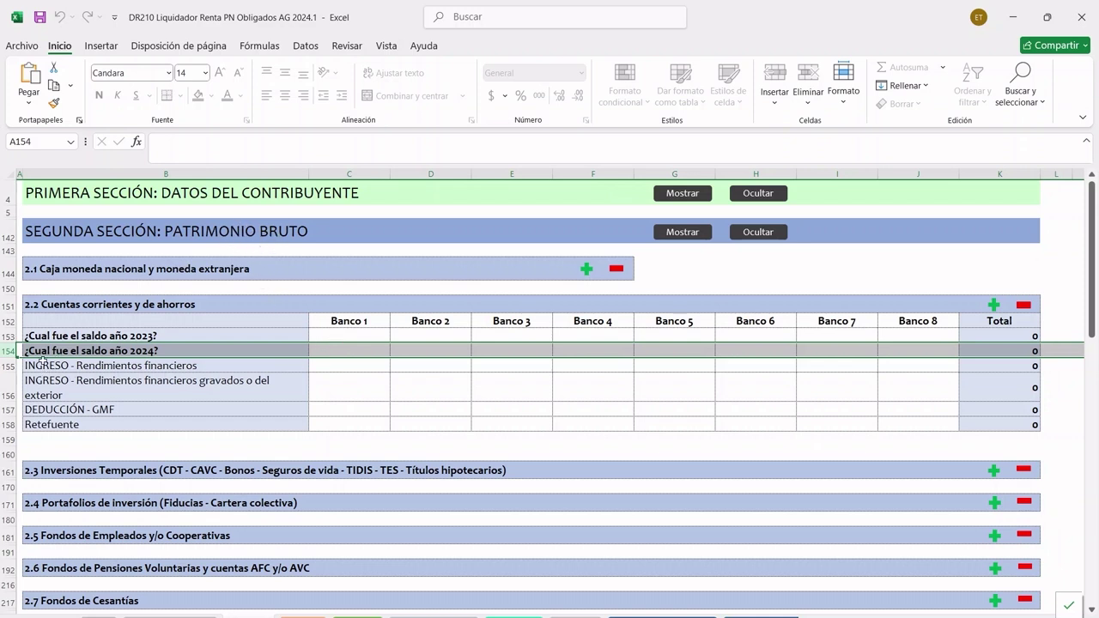
click(7, 365)
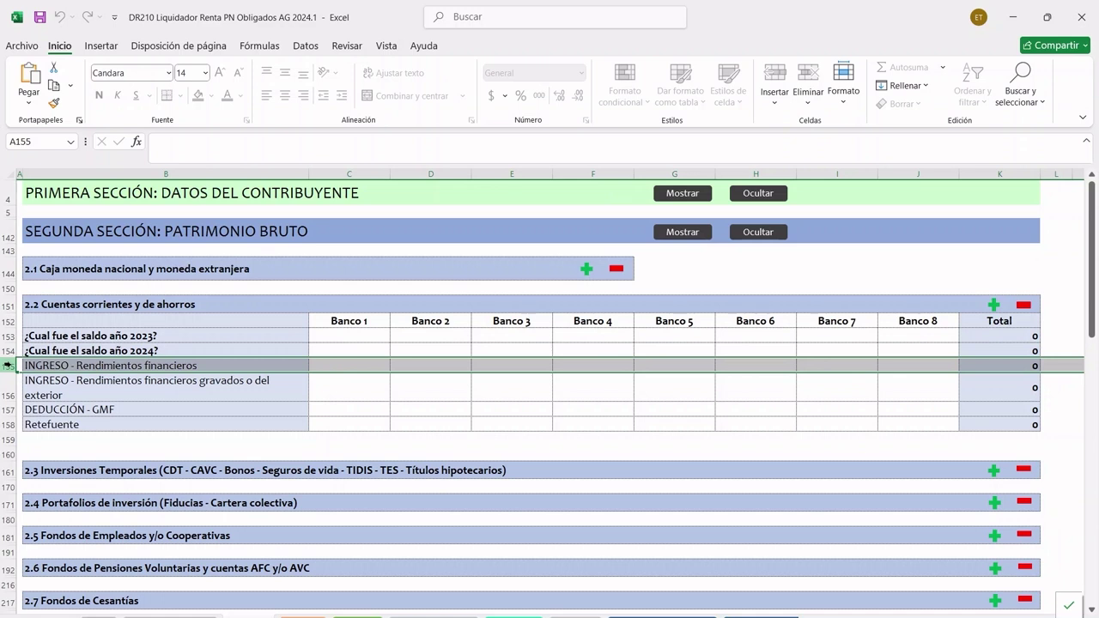
click(335, 363)
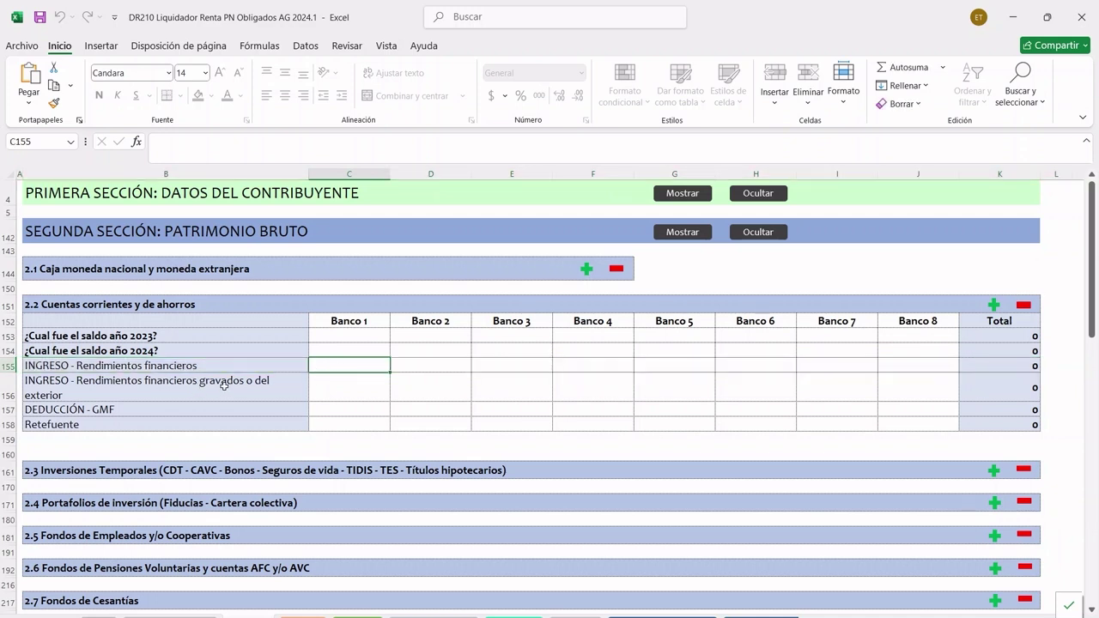
click(343, 390)
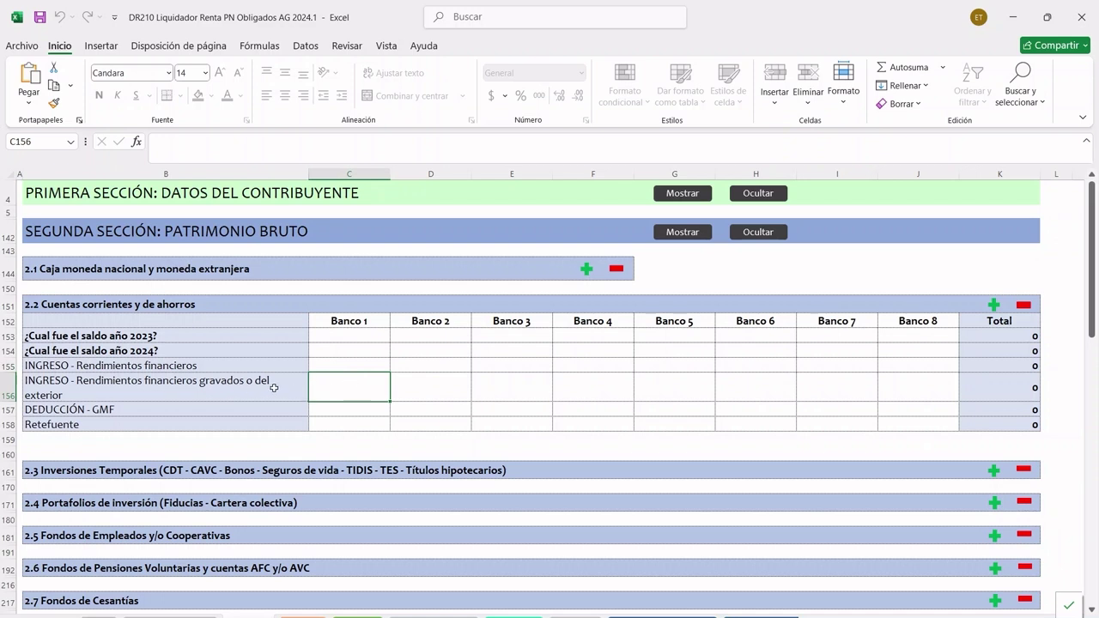
click(7, 411)
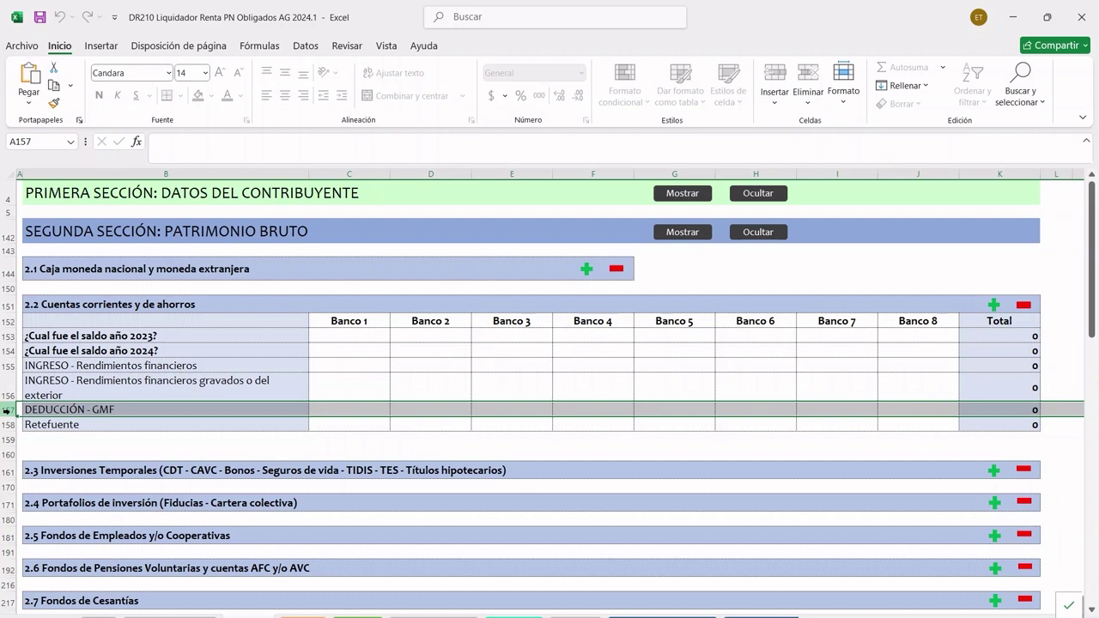
click(5, 424)
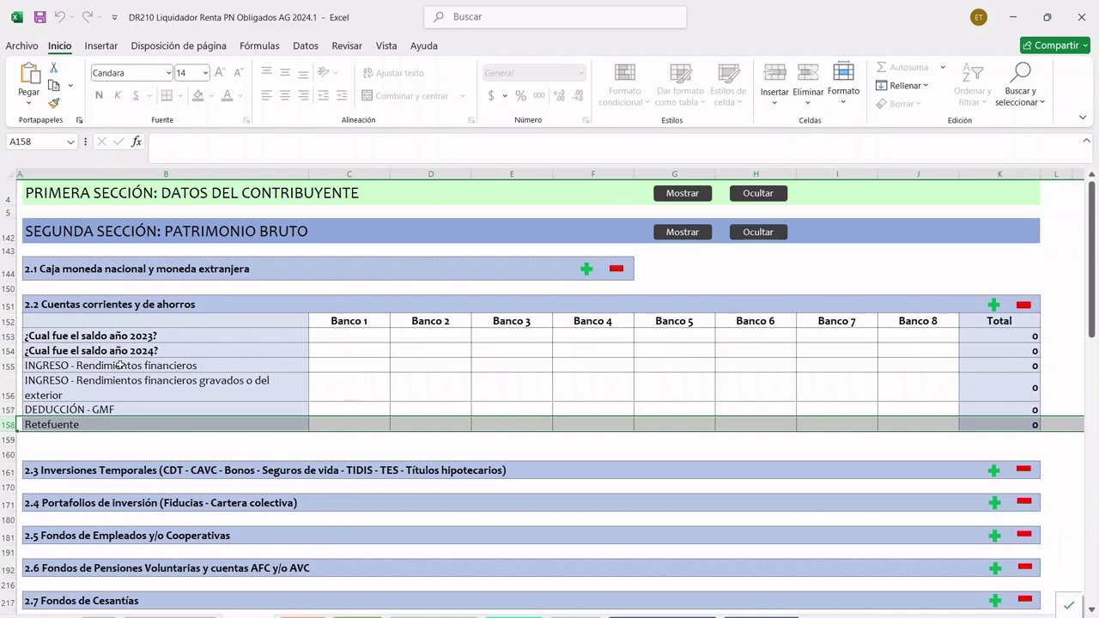
Step: Go through the financial income, GMF deduction and Retefuente rows of 2.2 Cuentas corrientes y de ahorros, and collapse the subsection
click(119, 365)
click(5, 366)
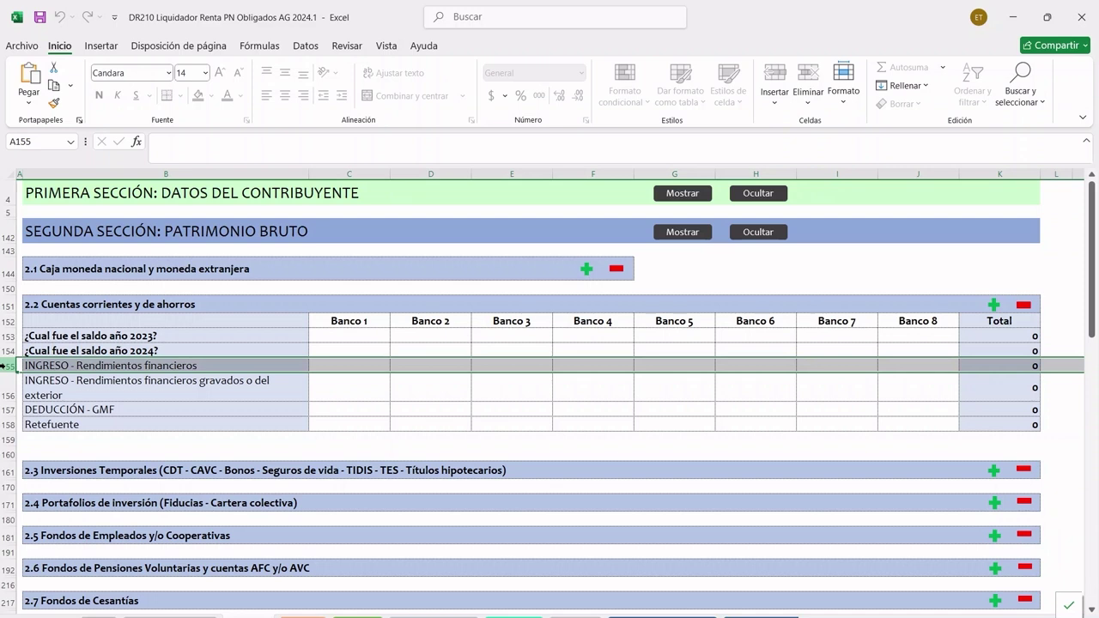
click(3, 409)
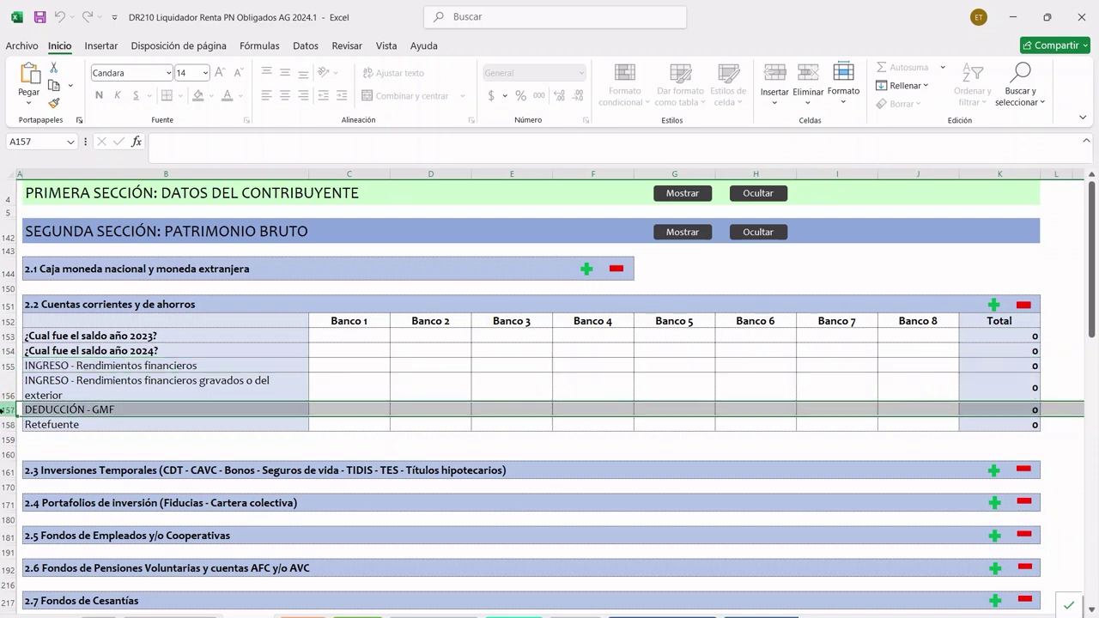
click(4, 423)
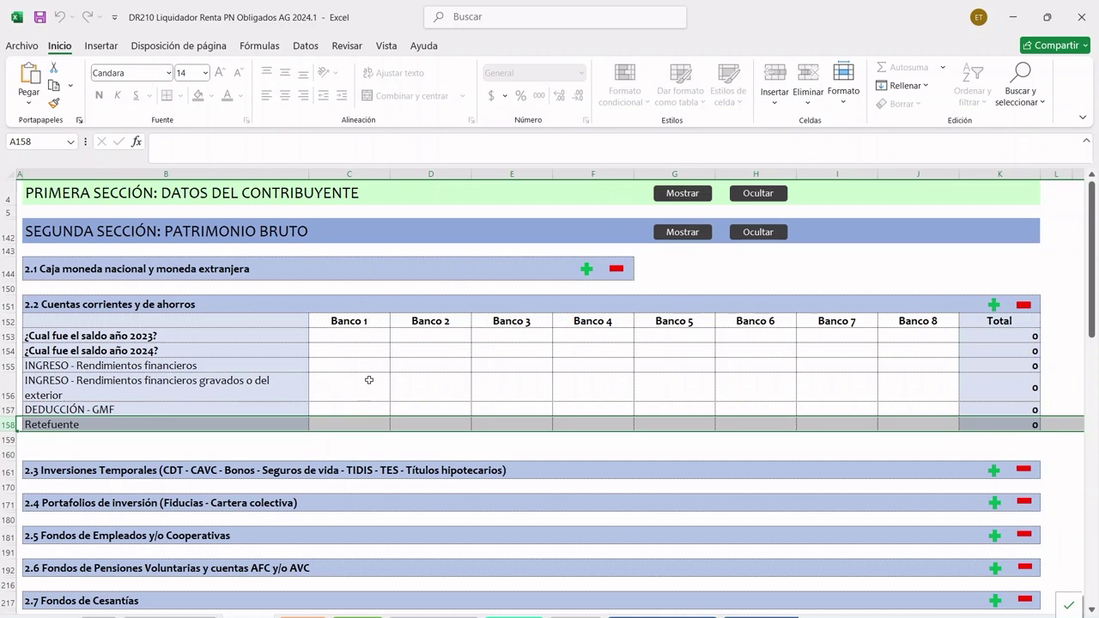
click(620, 275)
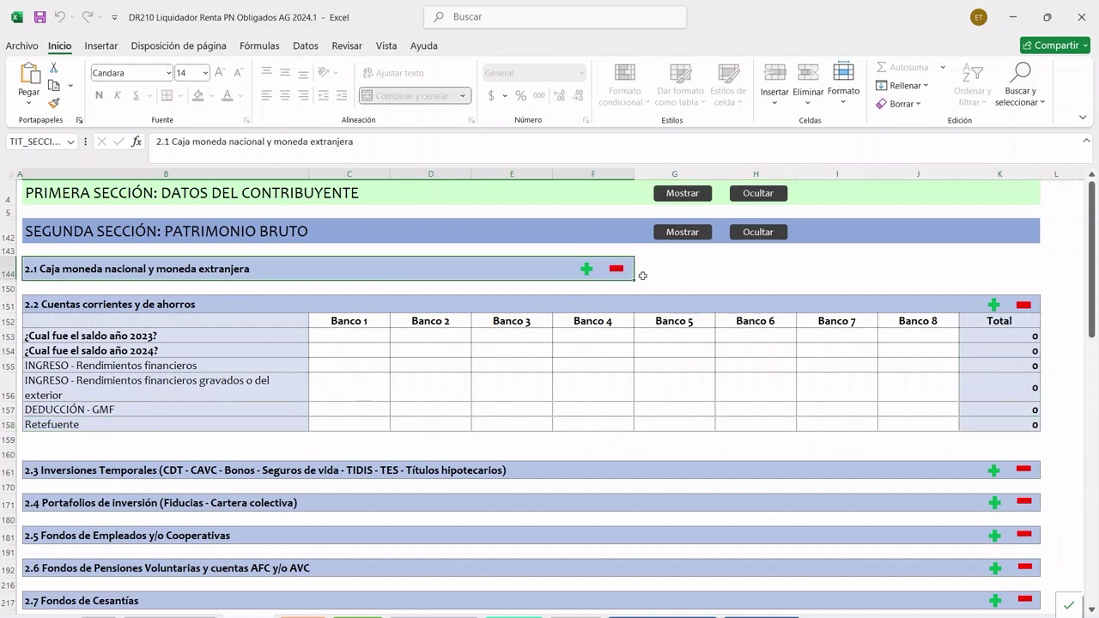
click(1023, 304)
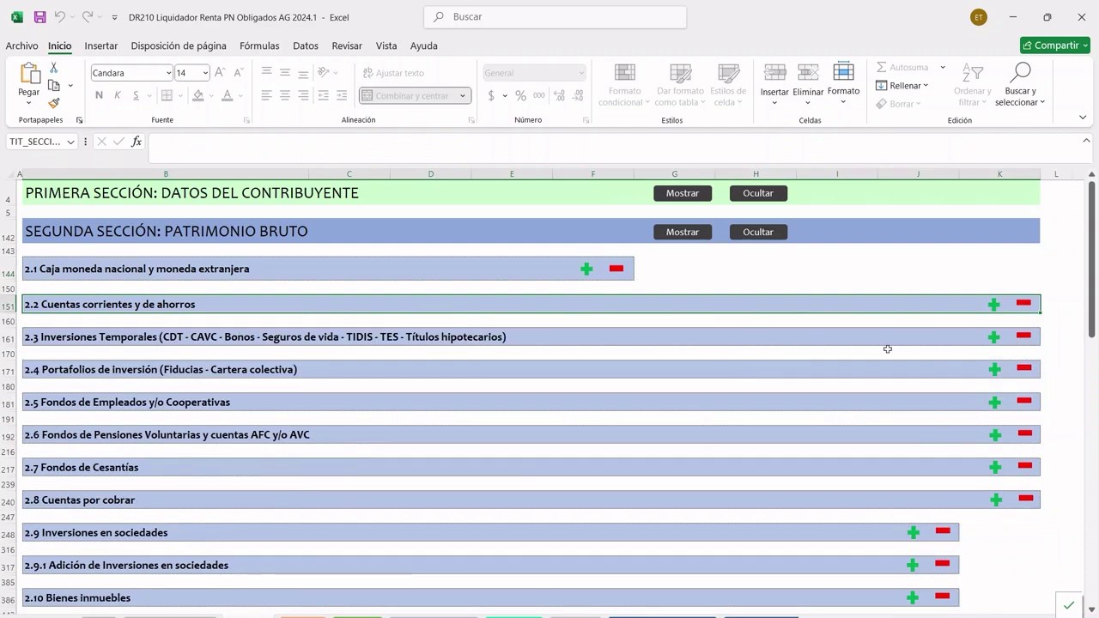
Step: Look over the Patrimonio bruto subsections from 2.3 Inversiones Temporales to 2.14 Otros activos
click(179, 336)
scroll(221, 347, down, 1)
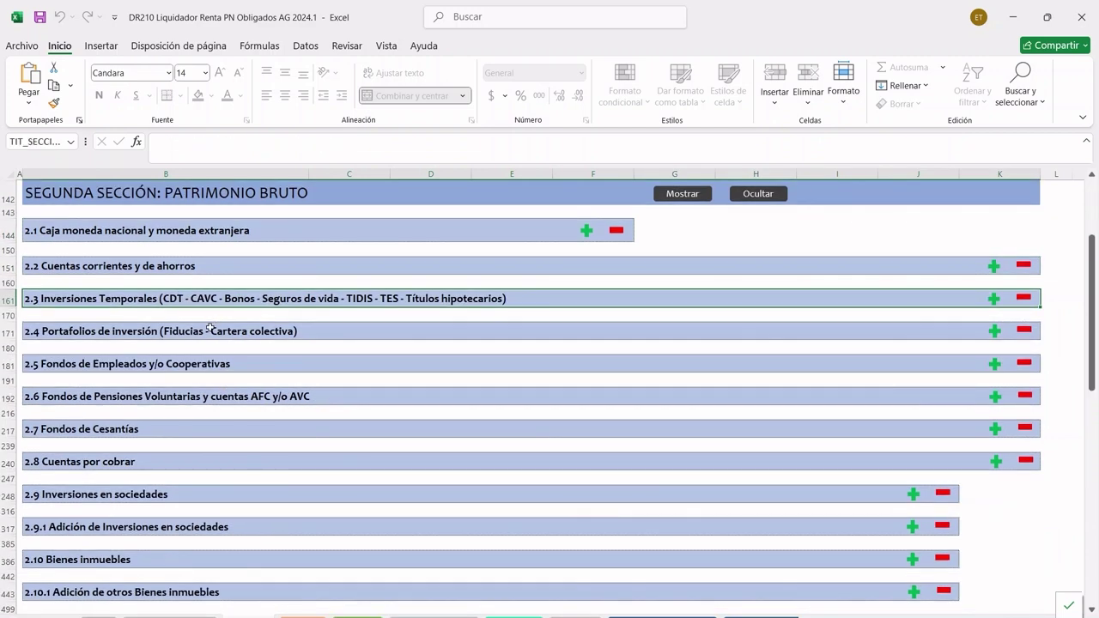
click(209, 327)
click(214, 364)
scroll(221, 375, down, 1)
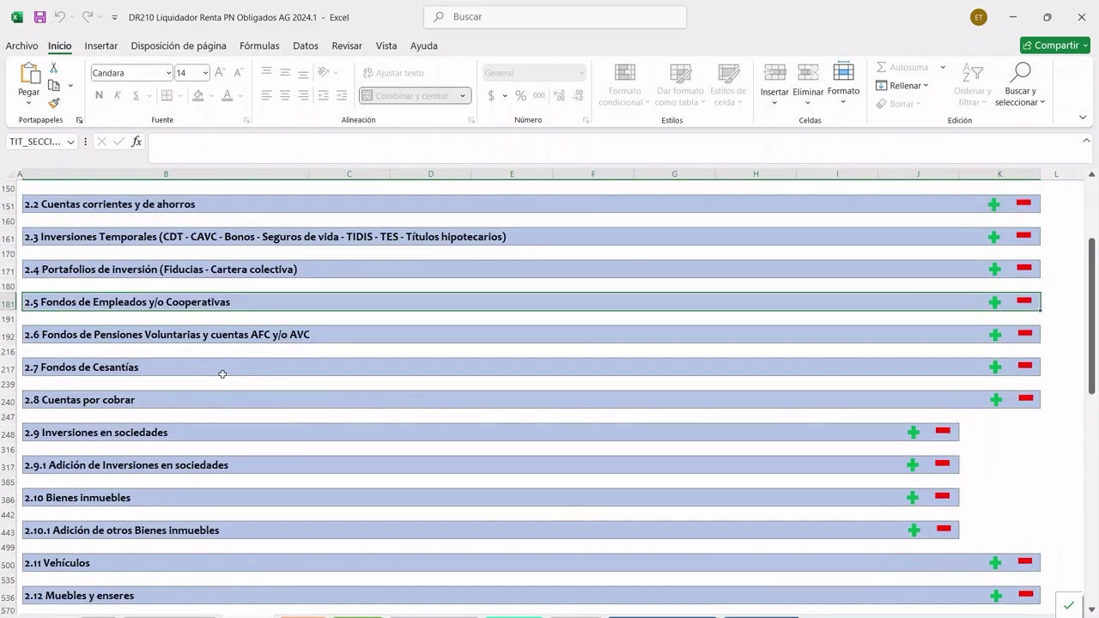
click(151, 335)
click(150, 367)
scroll(223, 406, down, 1)
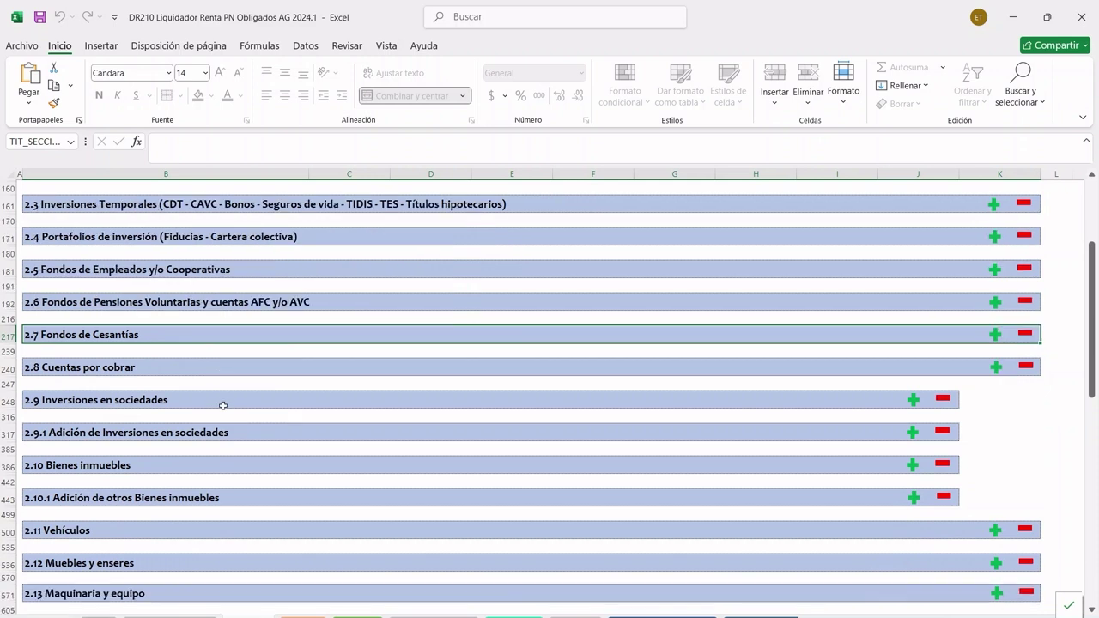
scroll(227, 292, down, 1)
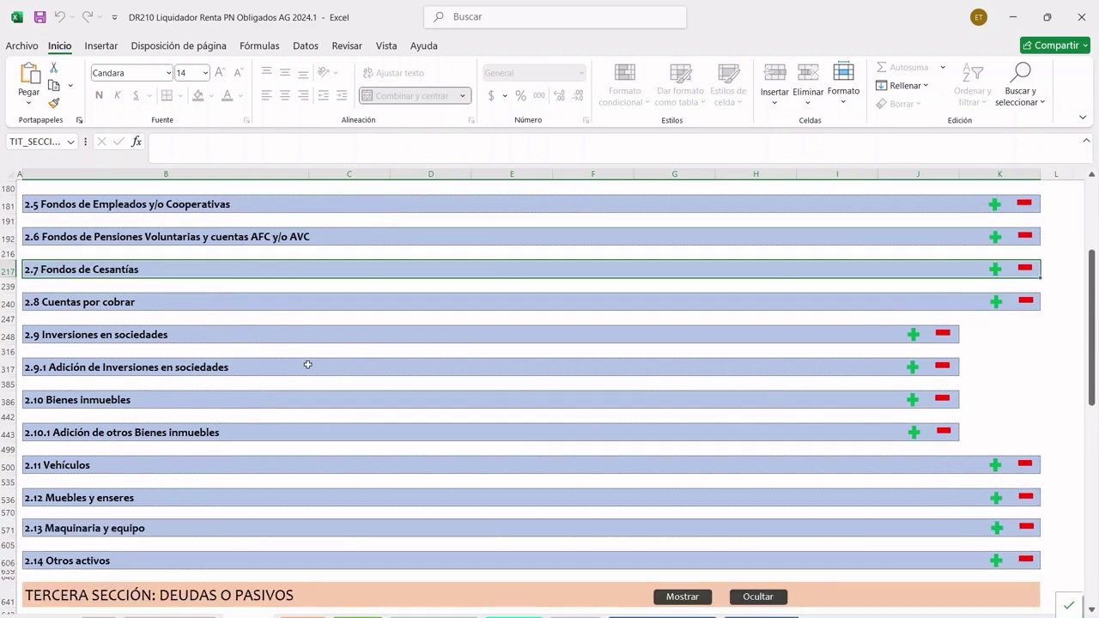
Step: Expand 2.10 Bienes inmuebles and examine its property columns, including the note on the Vivienda column
click(911, 400)
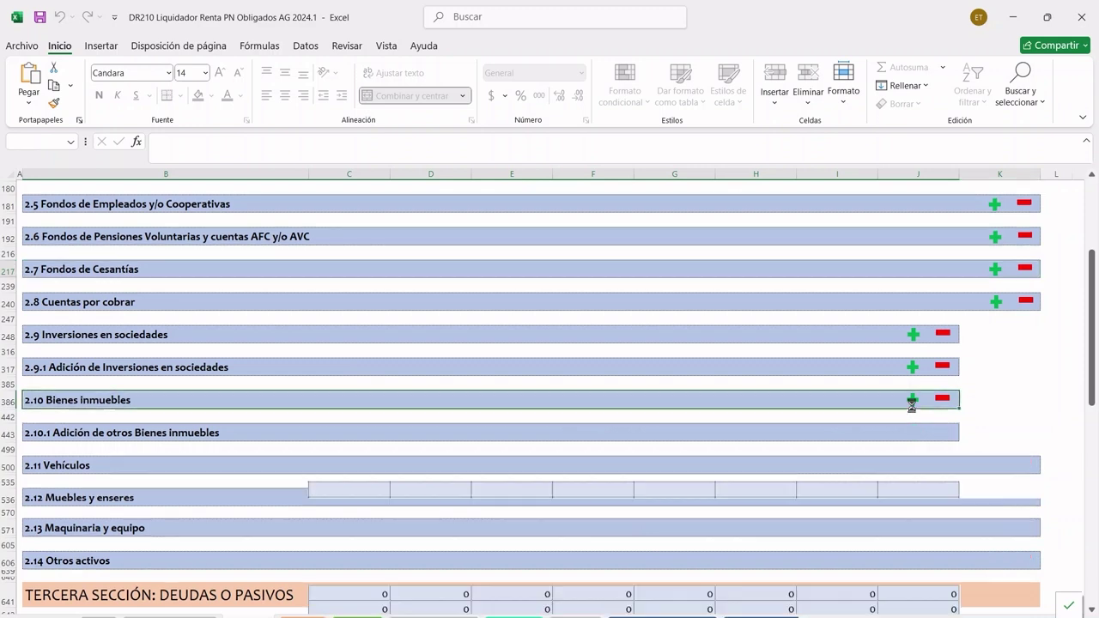
scroll(620, 442, down, 2)
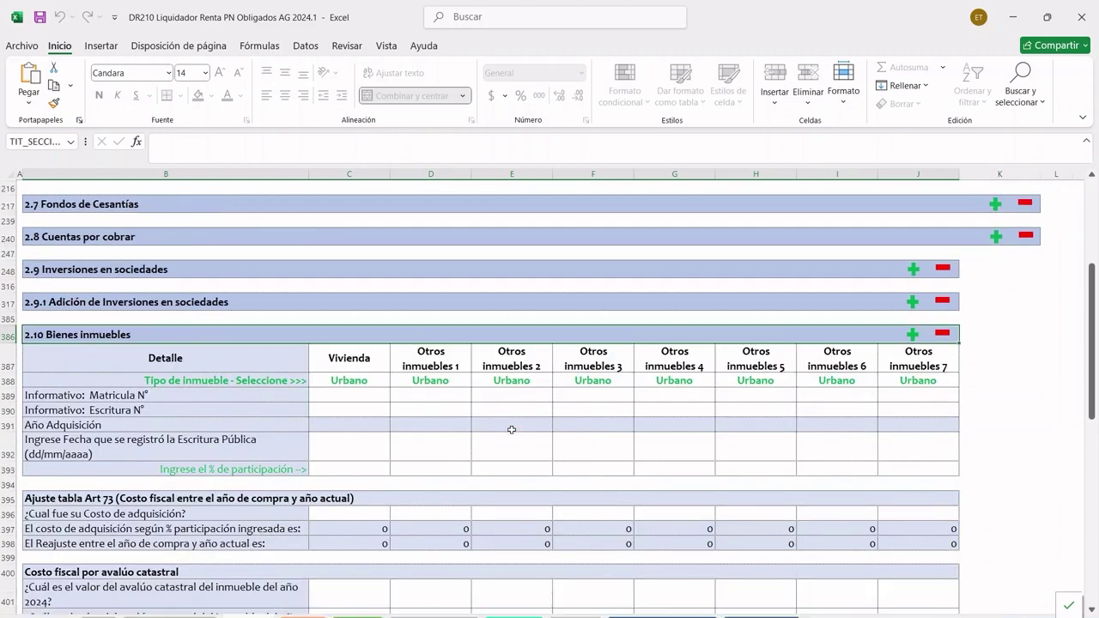
scroll(489, 416, down, 1)
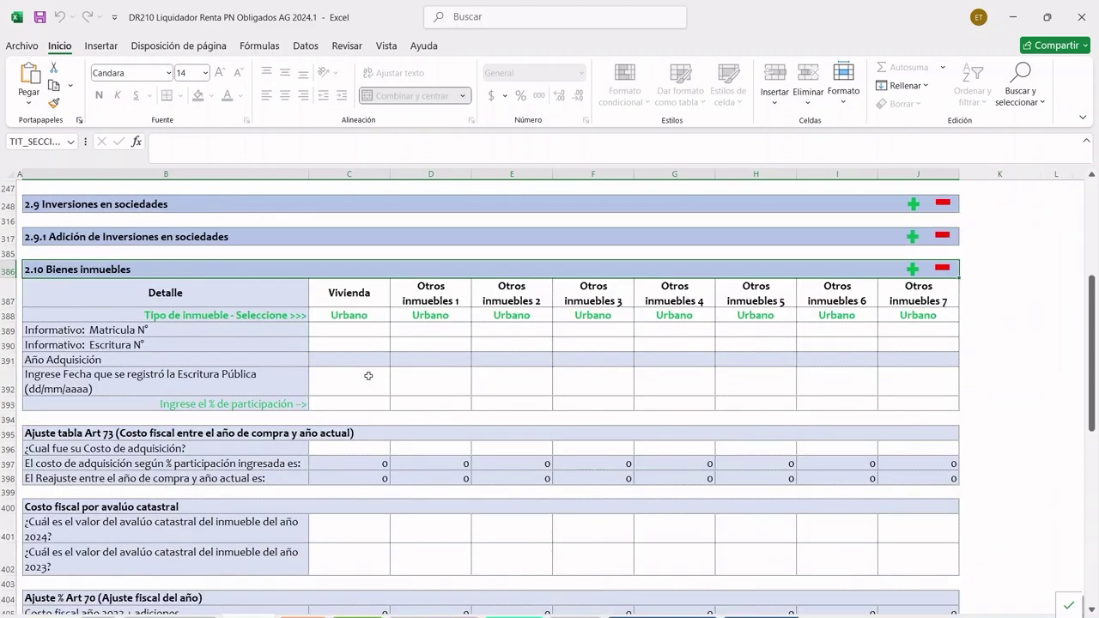
scroll(365, 373, down, 1)
scroll(270, 311, down, 1)
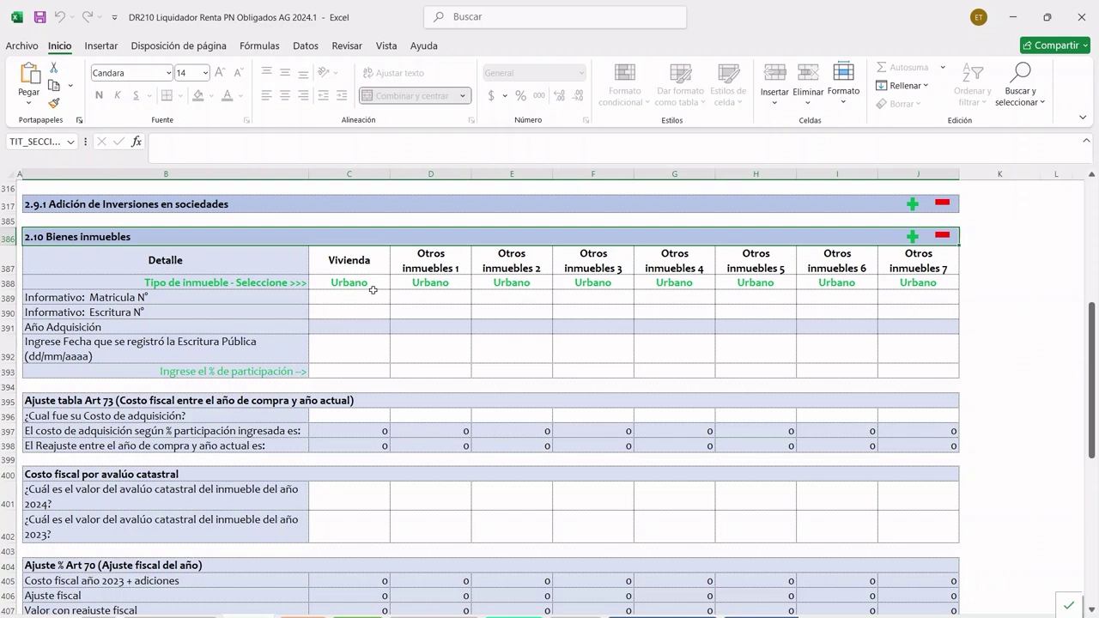
drag(382, 264, 356, 326)
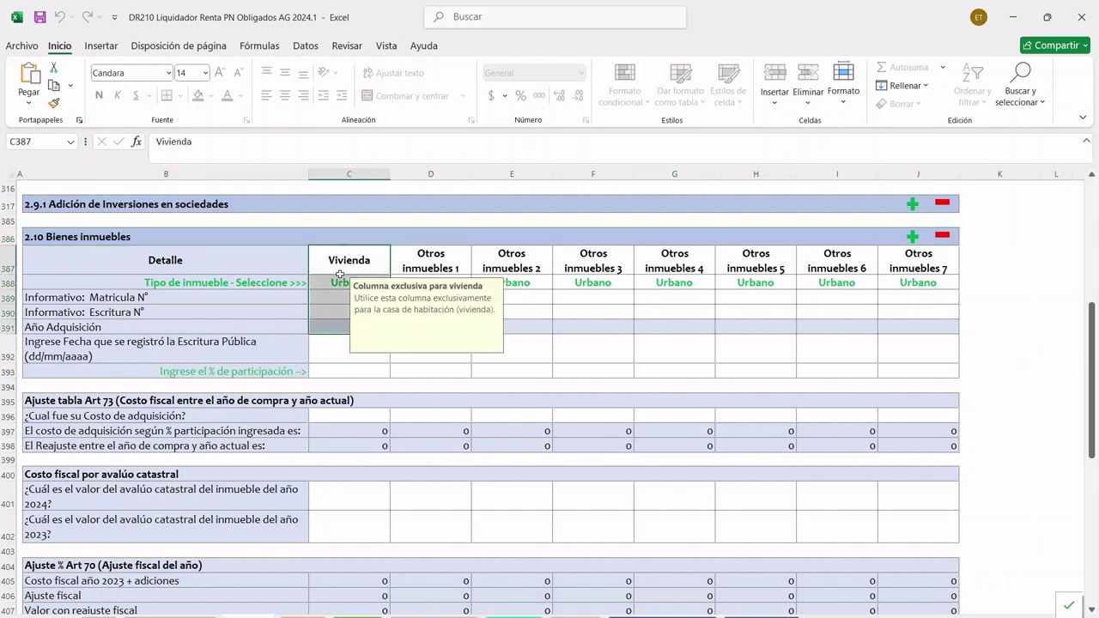
scroll(344, 273, down, 1)
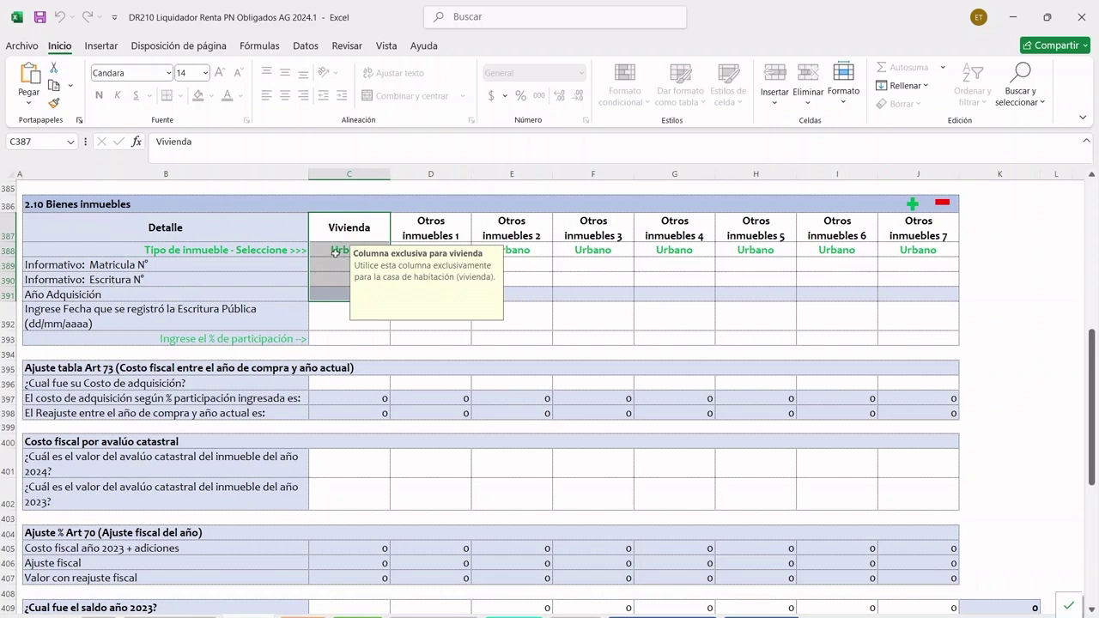
Step: Examine the Vivienda cells for property type, registration numbers, deed date, participation percentage, acquisition cost and the 2024 and 2023 avalúo catastral
click(334, 253)
click(395, 256)
click(396, 255)
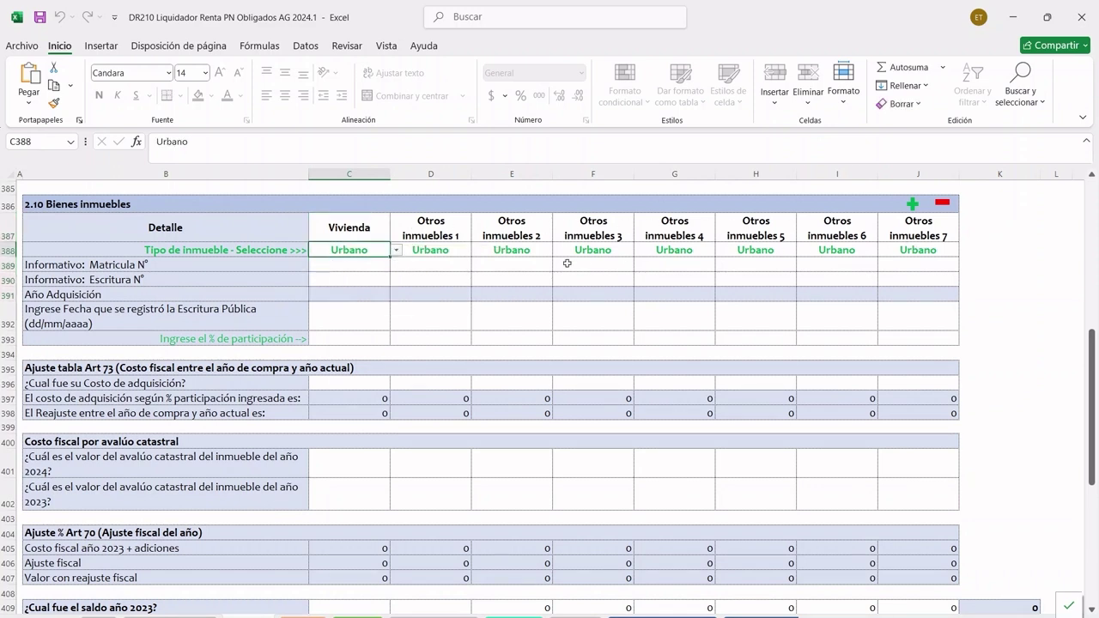
drag(343, 271, 350, 284)
click(349, 326)
scroll(348, 331, down, 1)
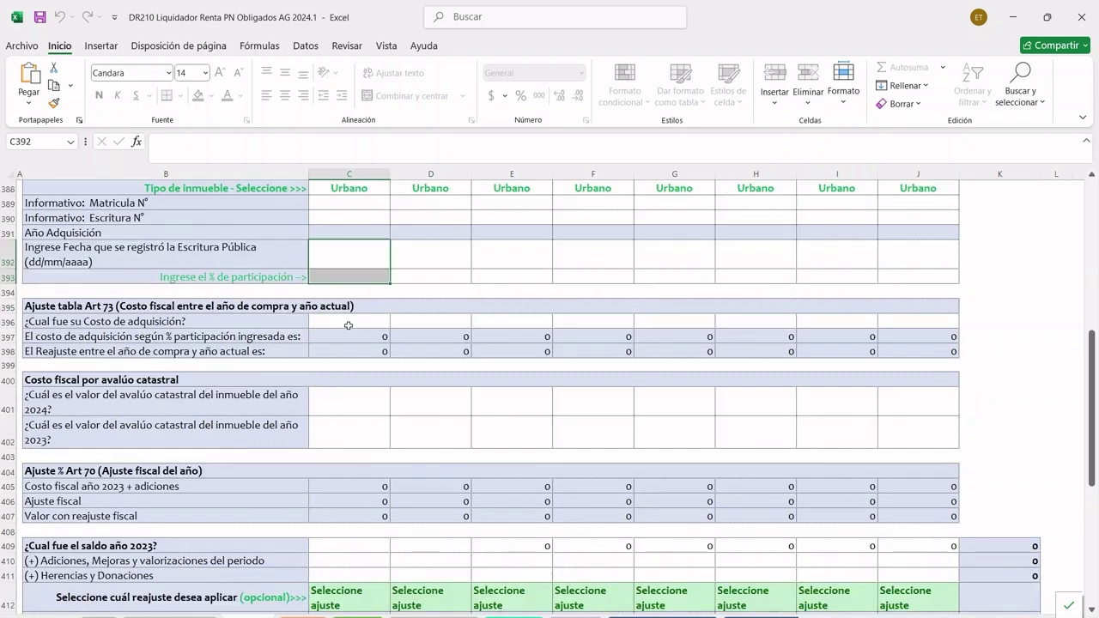
click(349, 321)
scroll(359, 350, down, 1)
drag(358, 352, 352, 386)
scroll(347, 399, down, 1)
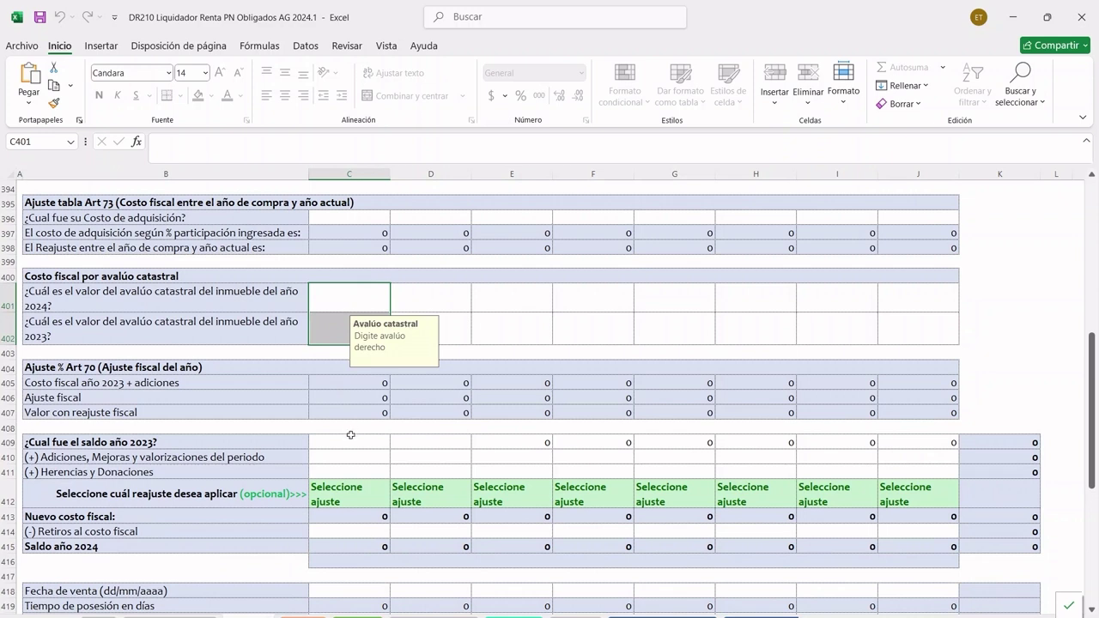
Step: Review the Vivienda cells for the 2023 balance, additions and inheritances against the Art 73, avalúo catastral and Art 70 adjustment tables
click(351, 440)
scroll(350, 442, down, 1)
scroll(354, 409, down, 1)
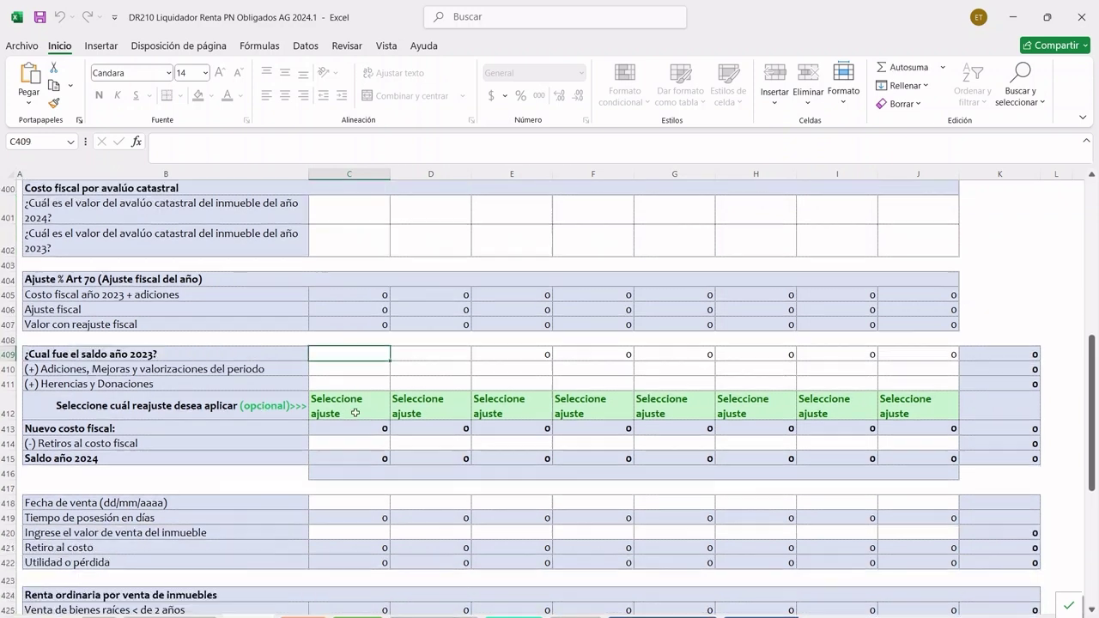
click(324, 378)
scroll(366, 202, up, 2)
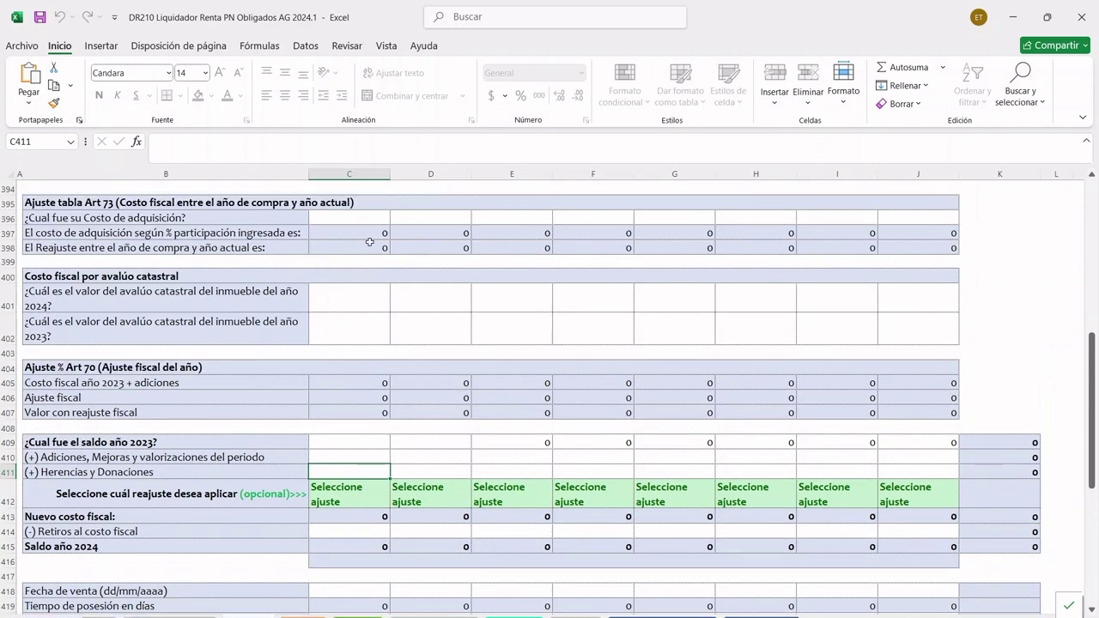
scroll(346, 343, down, 2)
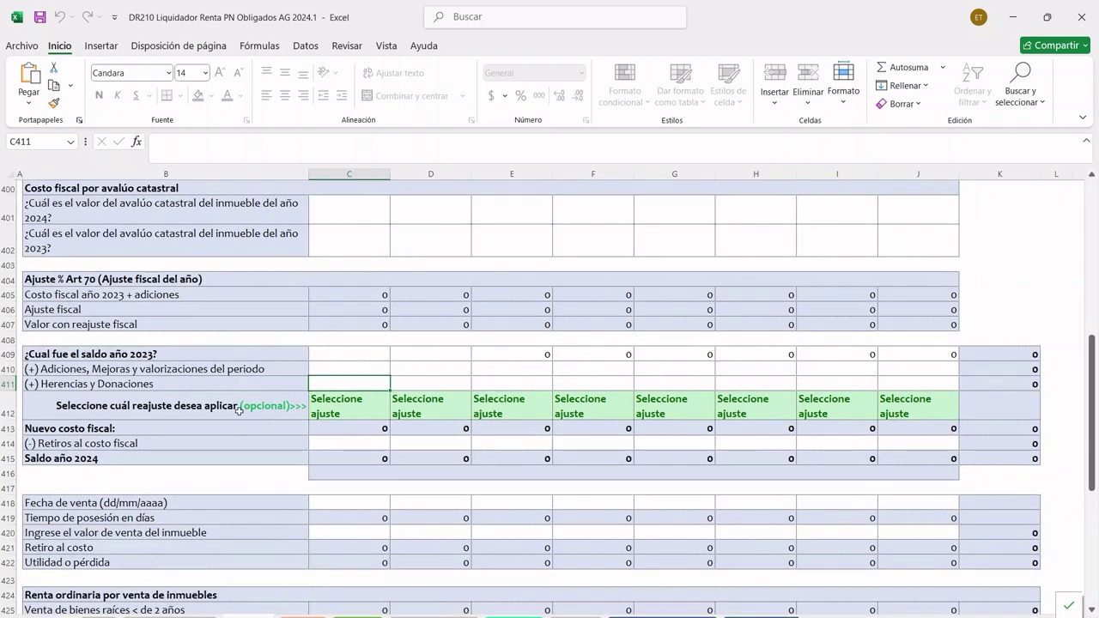
Step: Try Ajuste tabla Art 73, Costo por avalúo 2024 and Ajuste % Art 70 as the Vivienda adjustment, and reset it to Seleccione ajuste
click(247, 405)
click(360, 410)
click(396, 414)
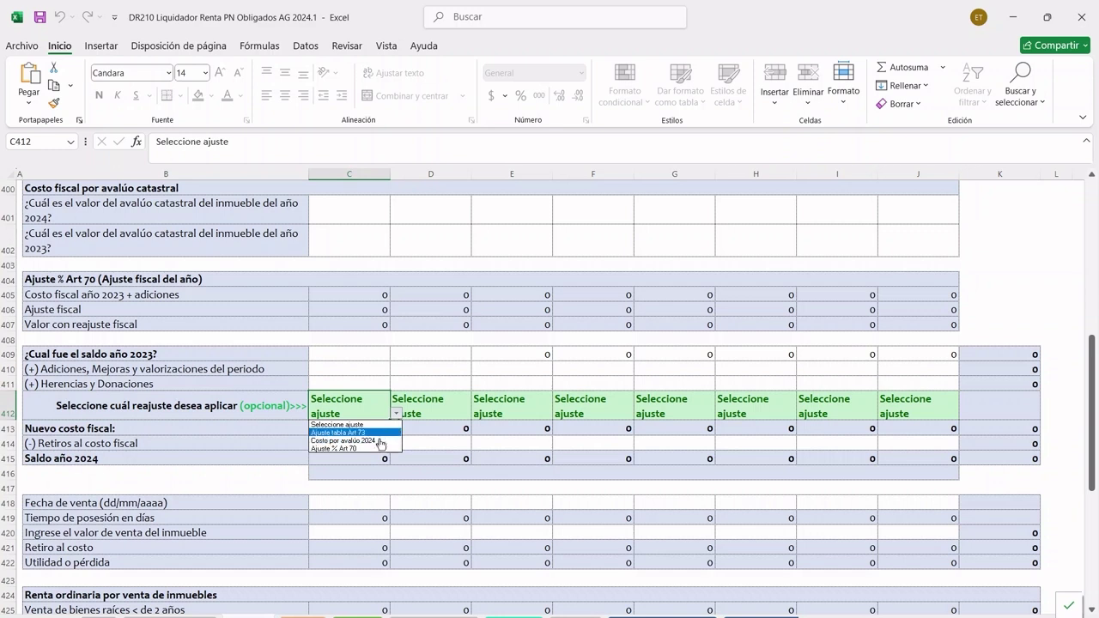
click(368, 434)
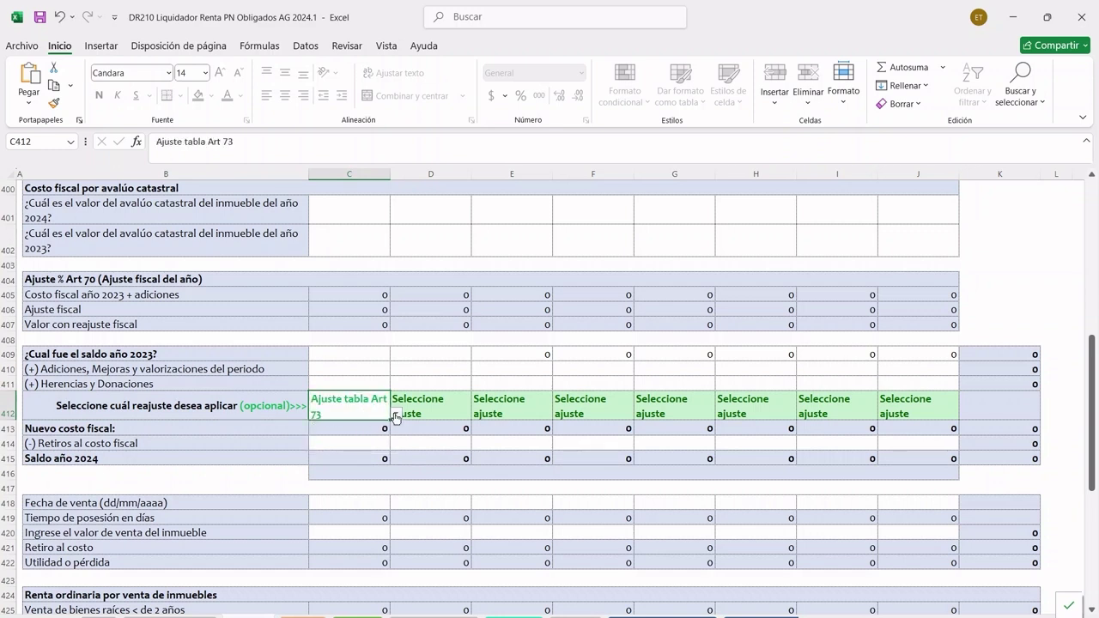
click(396, 413)
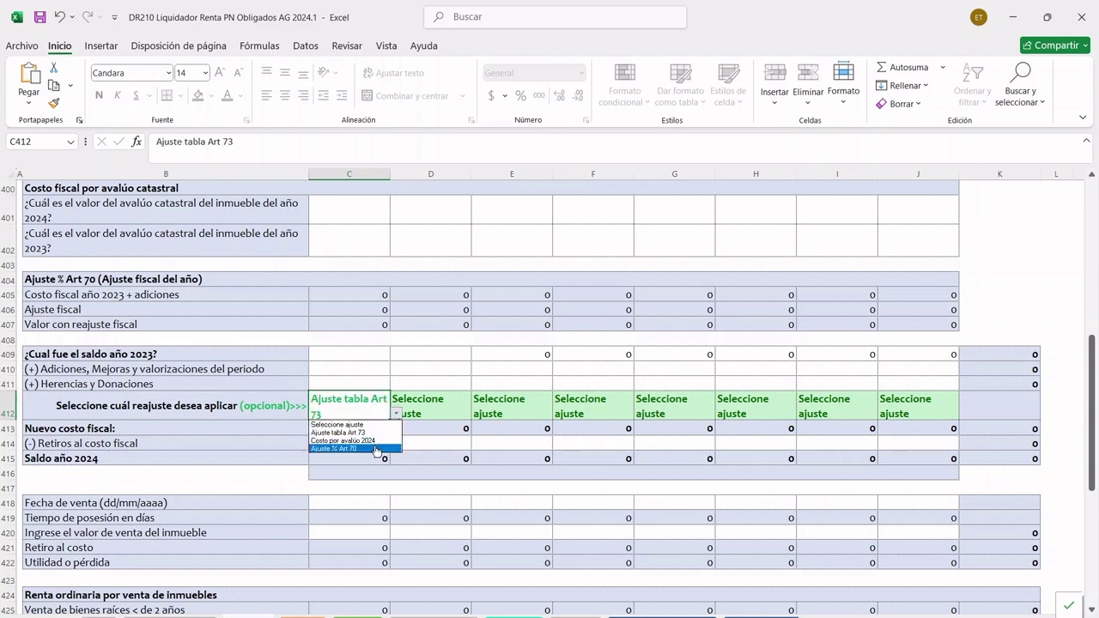
click(375, 442)
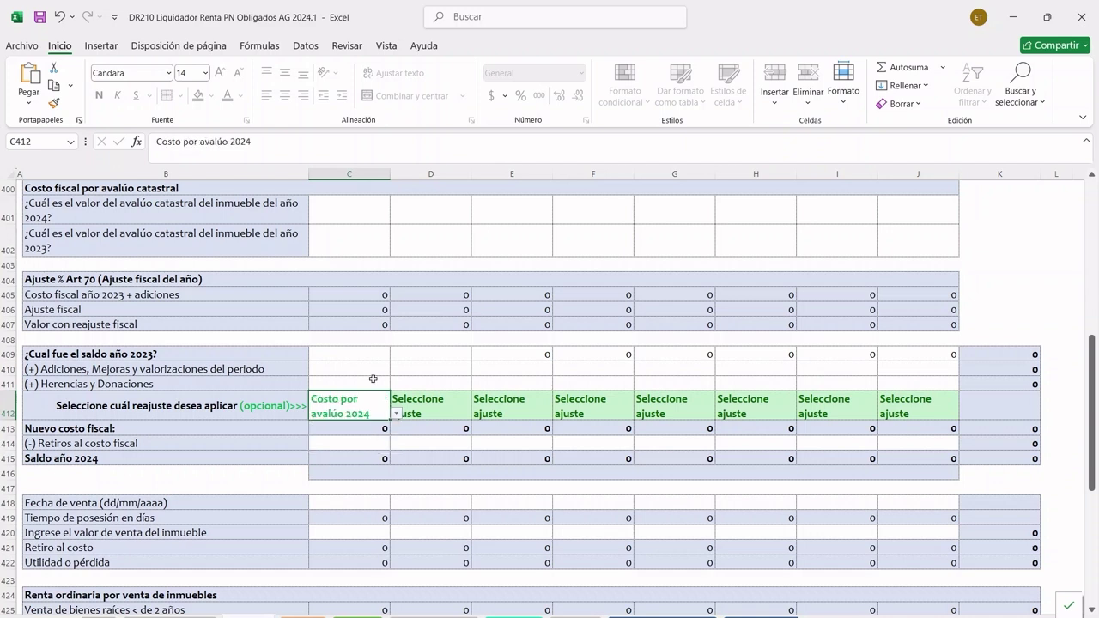
click(395, 416)
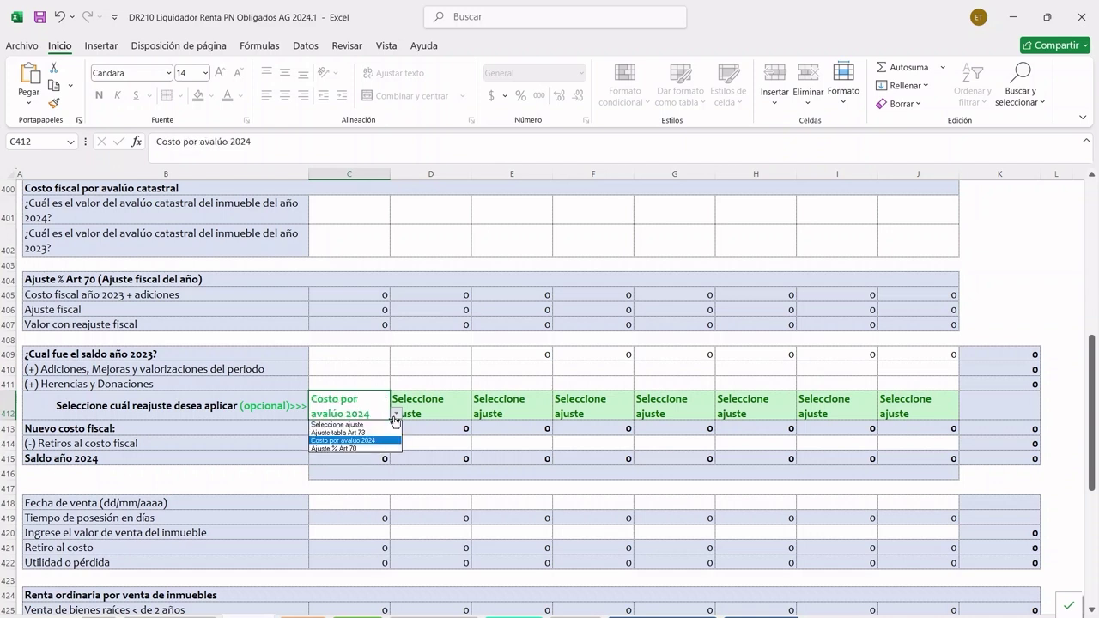
click(374, 448)
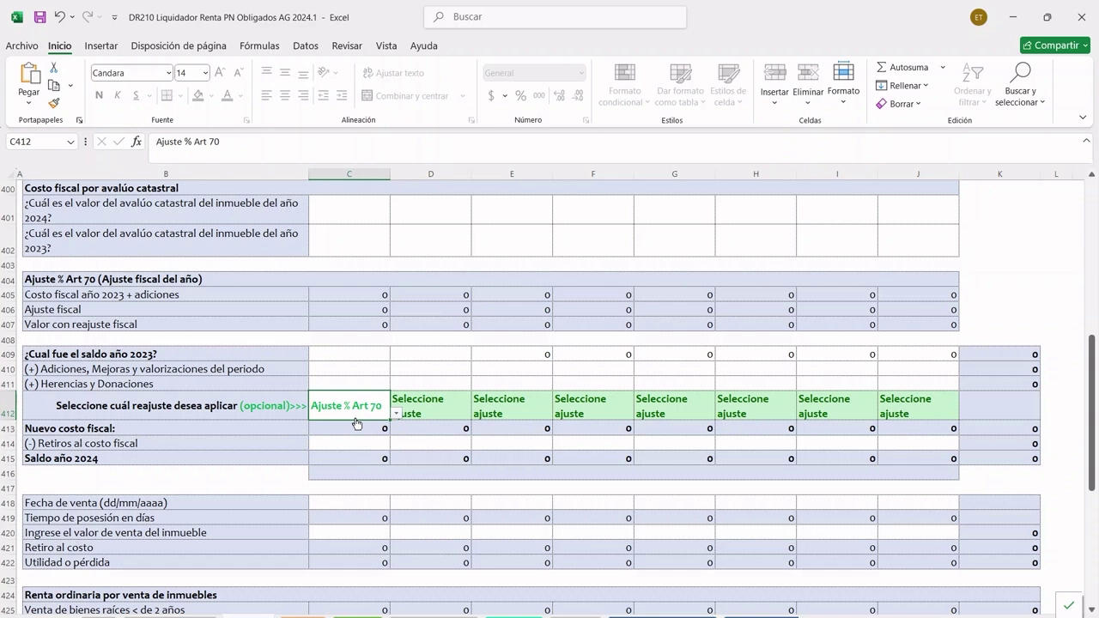
click(397, 415)
click(382, 424)
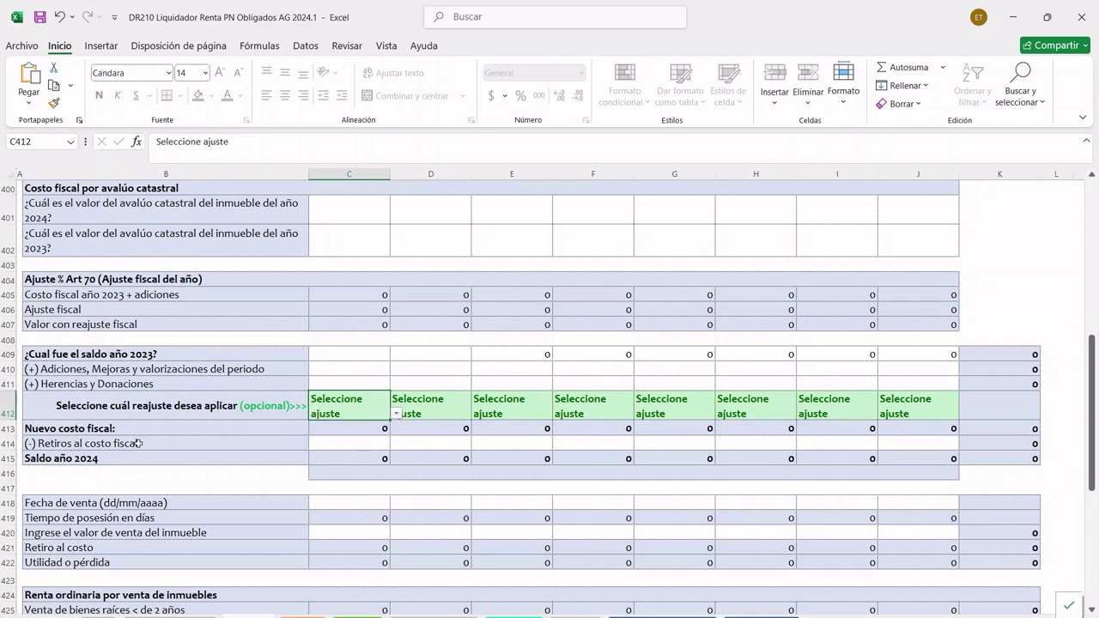
Step: Examine the Saldo año 2024 and Retiros al costo fiscal rows of Bienes inmuebles
click(79, 460)
key(shift+space)
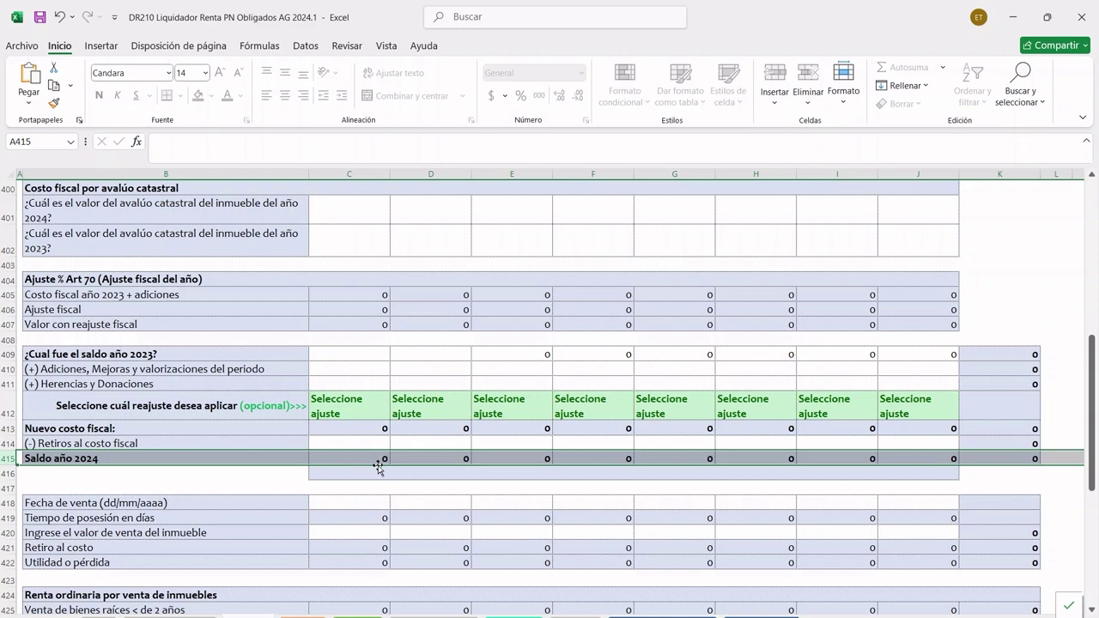
click(135, 443)
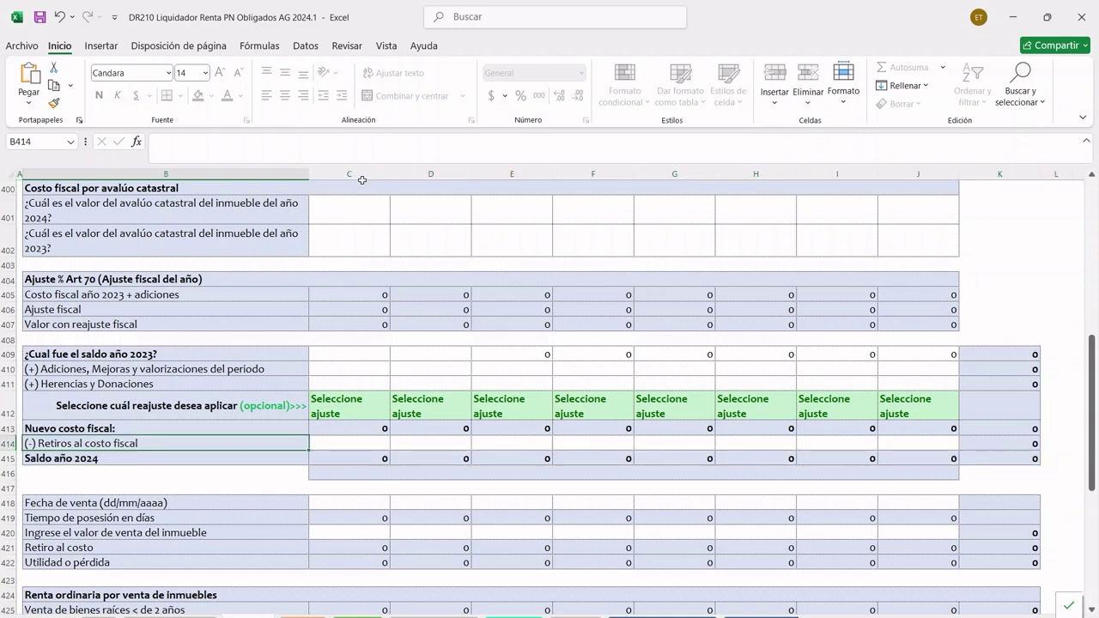
click(8, 443)
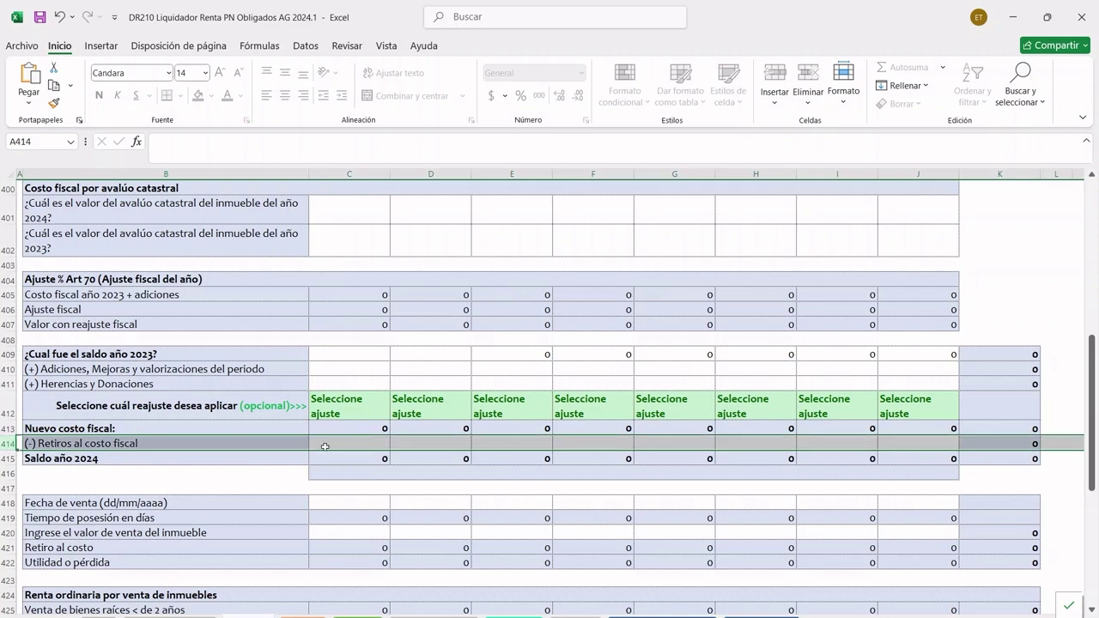
Step: Examine the Vivienda sale date and sale value cells, and the Renta ordinaria por venta de inmuebles and Ganancia ocasional tables
scroll(352, 443, down, 2)
click(350, 382)
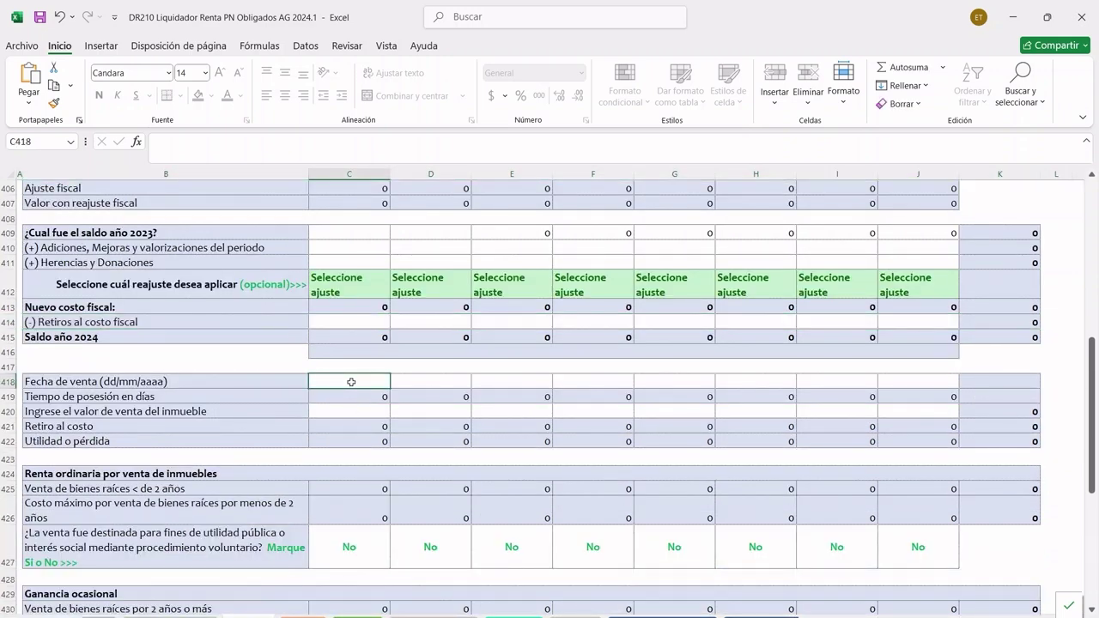
click(355, 411)
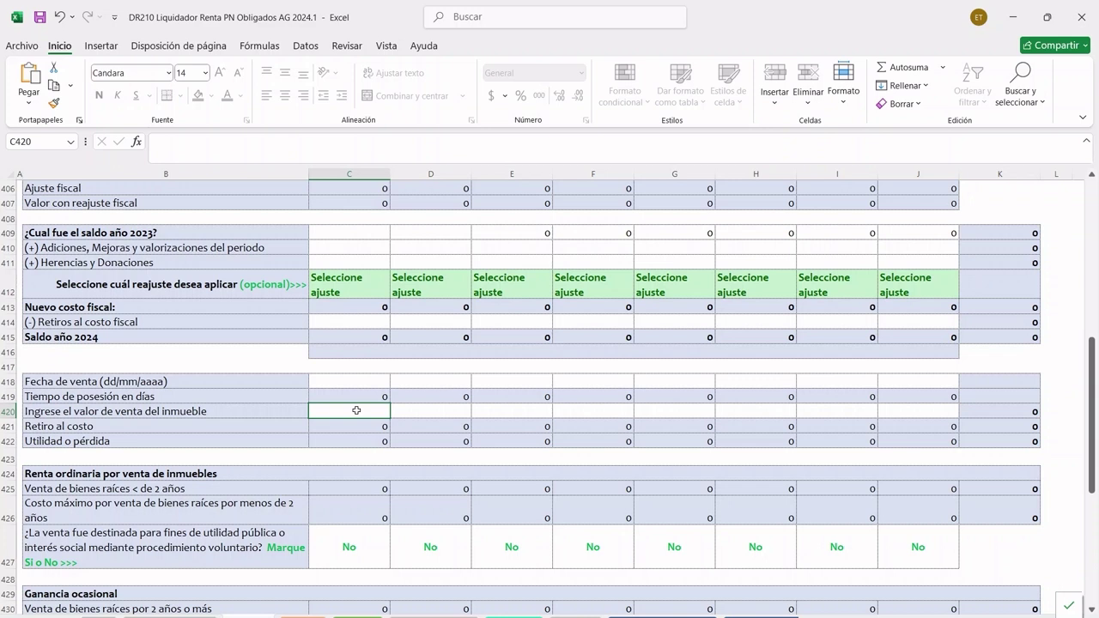
scroll(356, 411, down, 1)
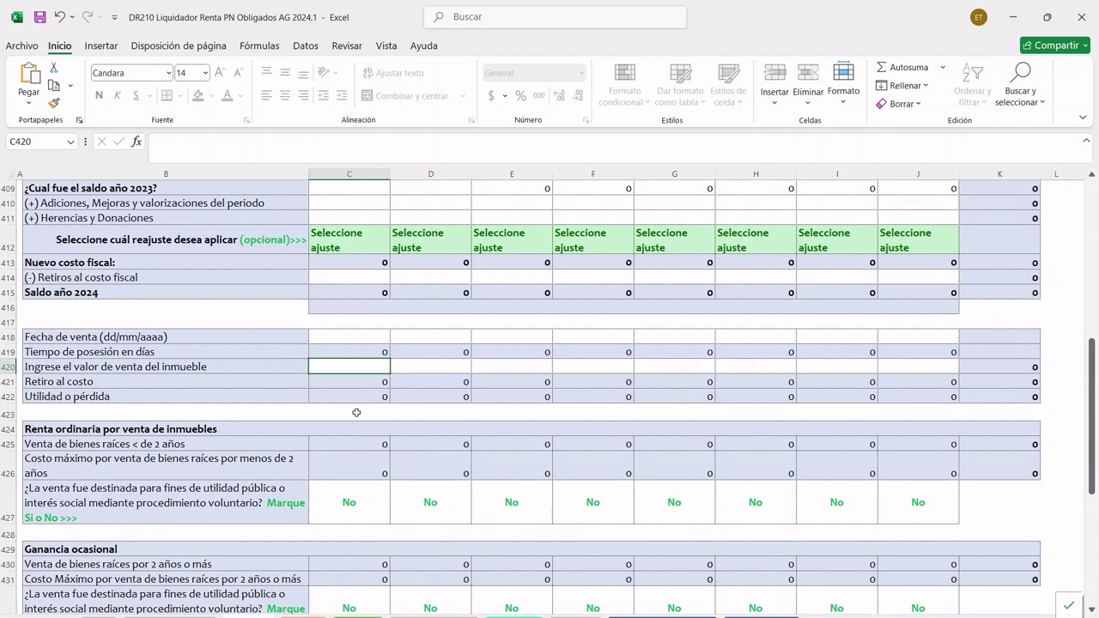
scroll(356, 413, down, 1)
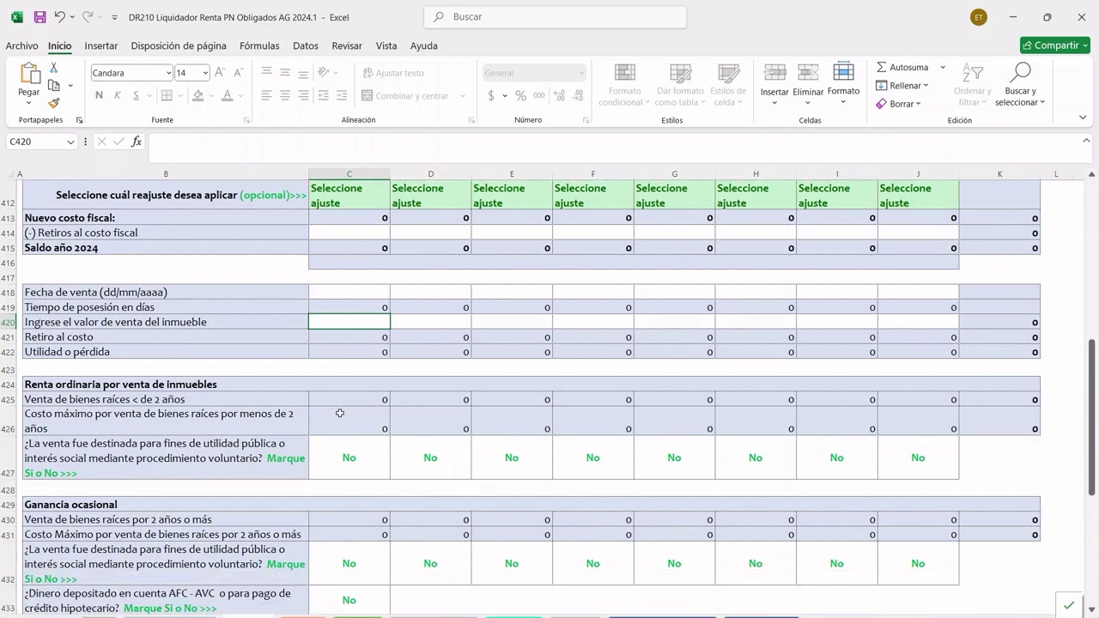
Step: Compare the Ganancia ocasional block with the Renta ordinaria por venta de inmuebles block, including their public-utility sale questions
drag(334, 386, 324, 521)
scroll(336, 447, down, 1)
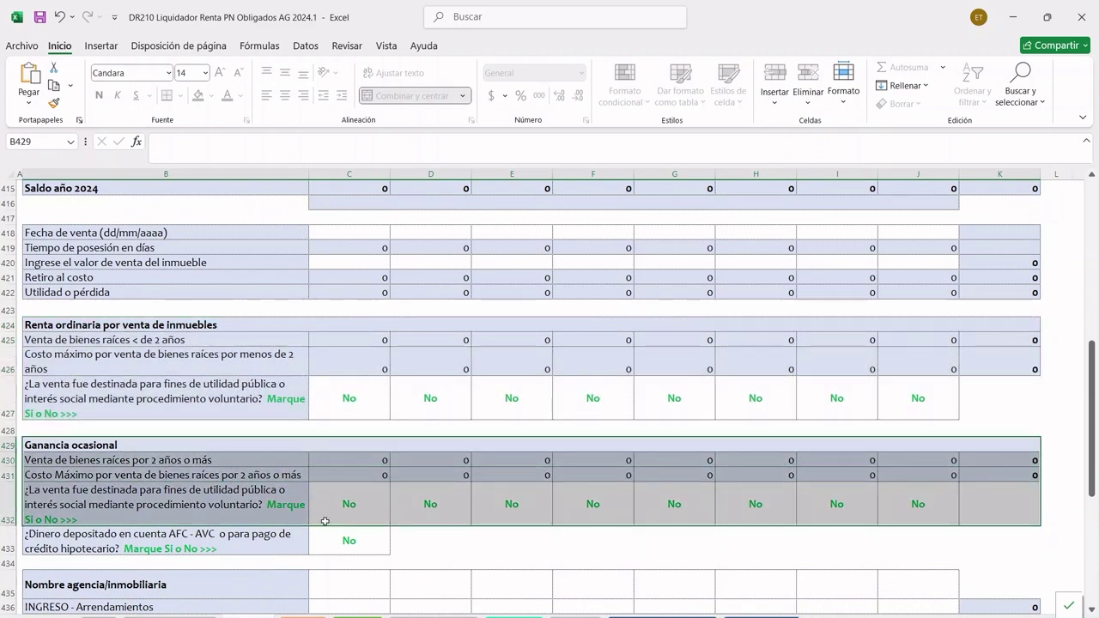
scroll(325, 521, down, 1)
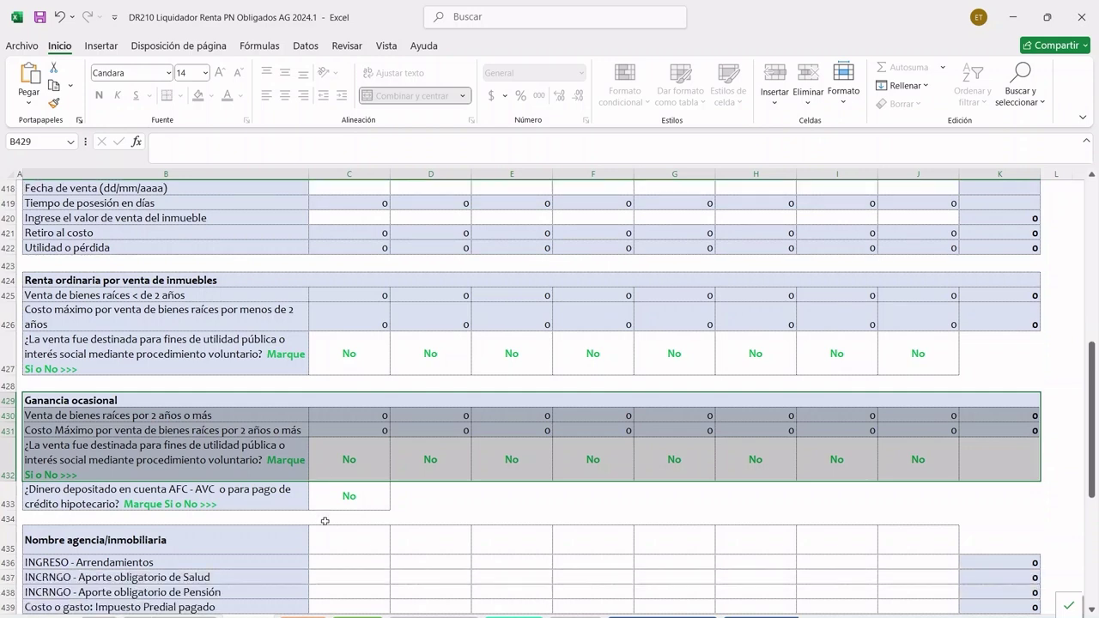
drag(289, 285, 292, 333)
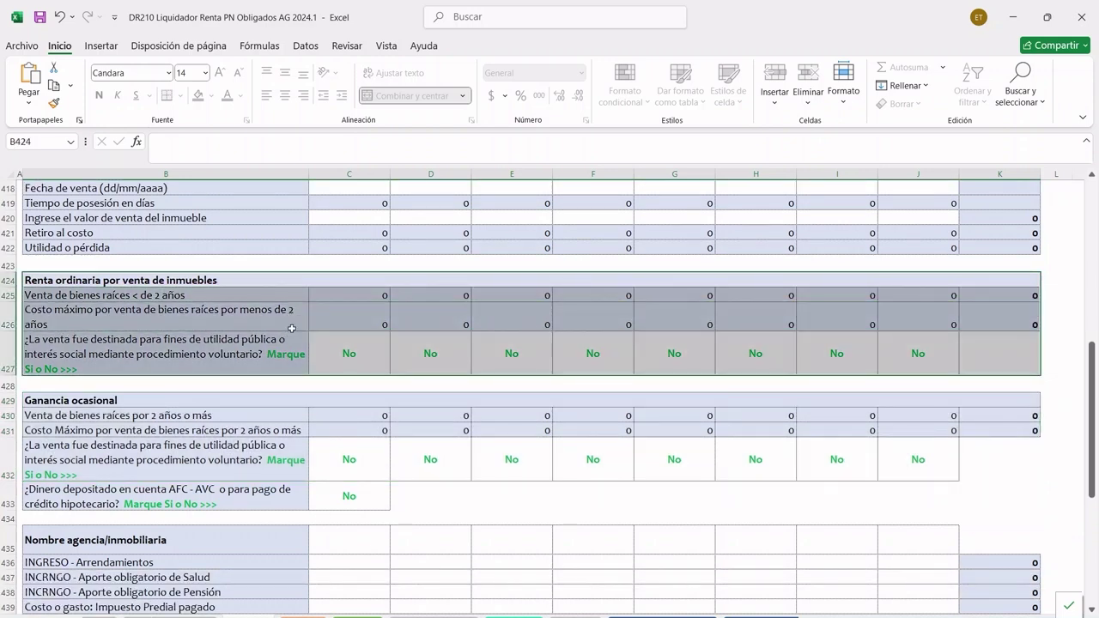
scroll(331, 360, down, 1)
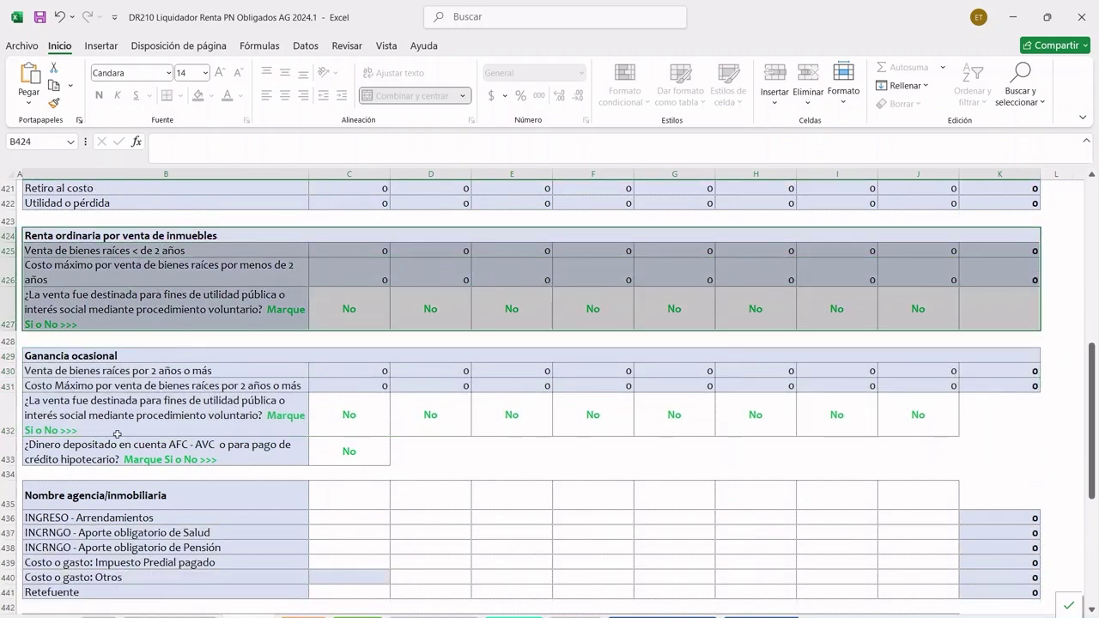
Step: Examine the Nombre agencia/inmobiliaria table with its rental income, INCRNGO, cost and Retefuente rows
scroll(116, 434, down, 2)
click(203, 390)
drag(204, 391, 968, 486)
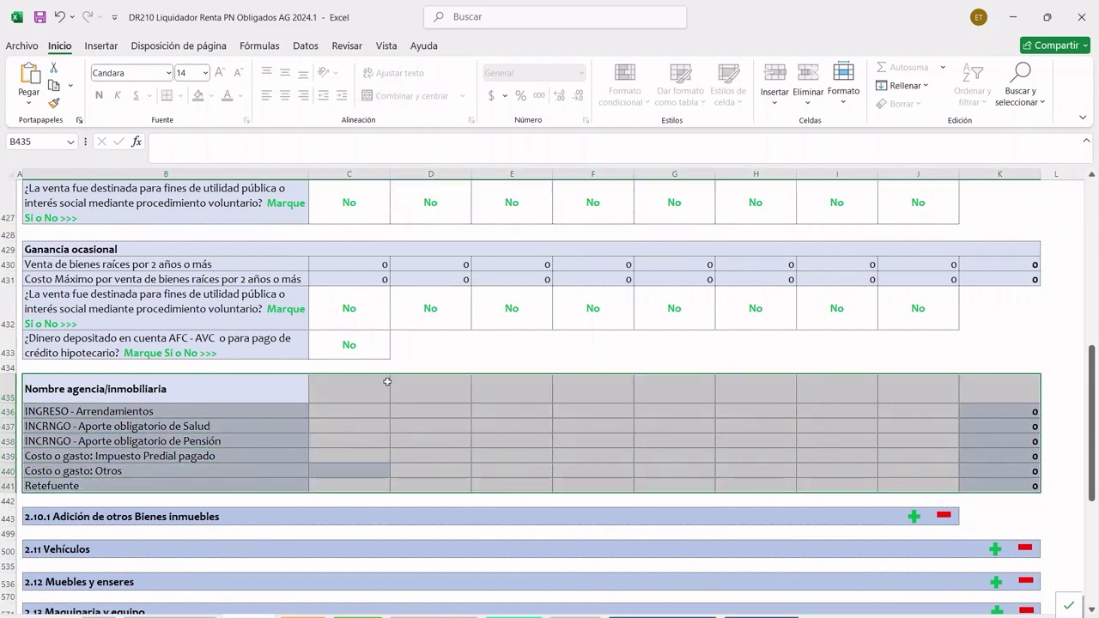
click(368, 425)
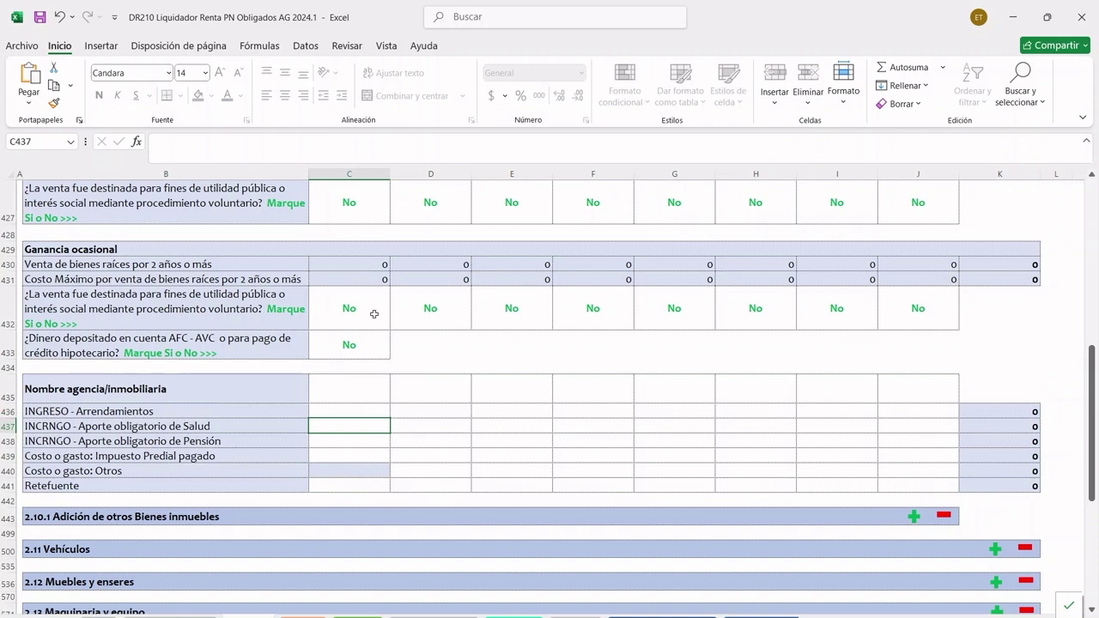
Step: Show the contents of Tercera sección: Deudas o pasivos and expand 3.1 Créditos hipotecarios
scroll(364, 425, down, 2)
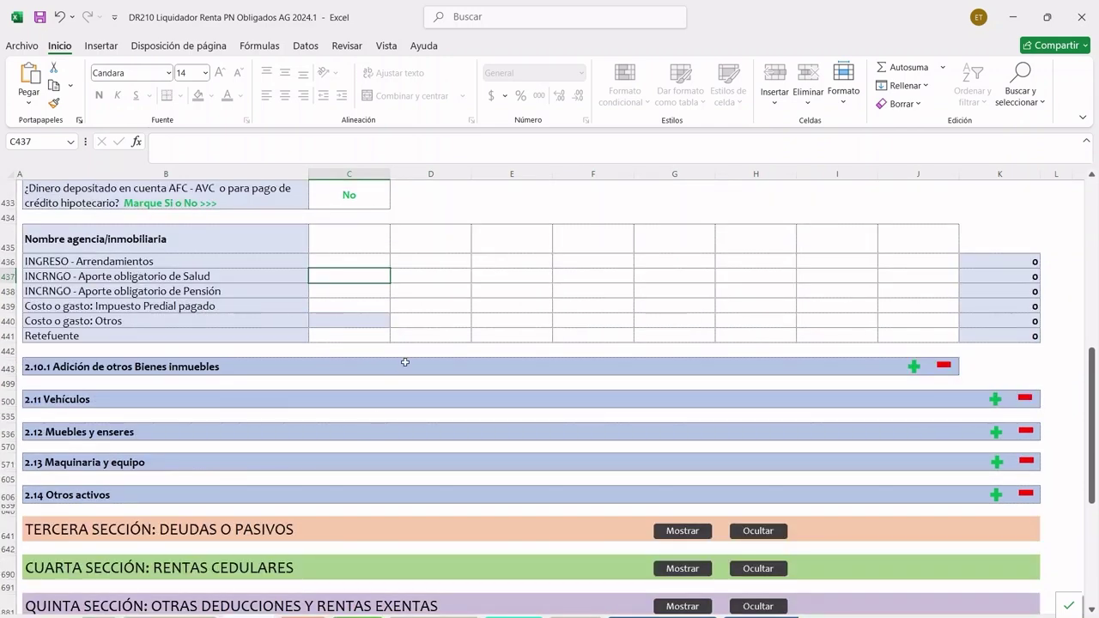
scroll(402, 370, down, 2)
scroll(386, 304, down, 5)
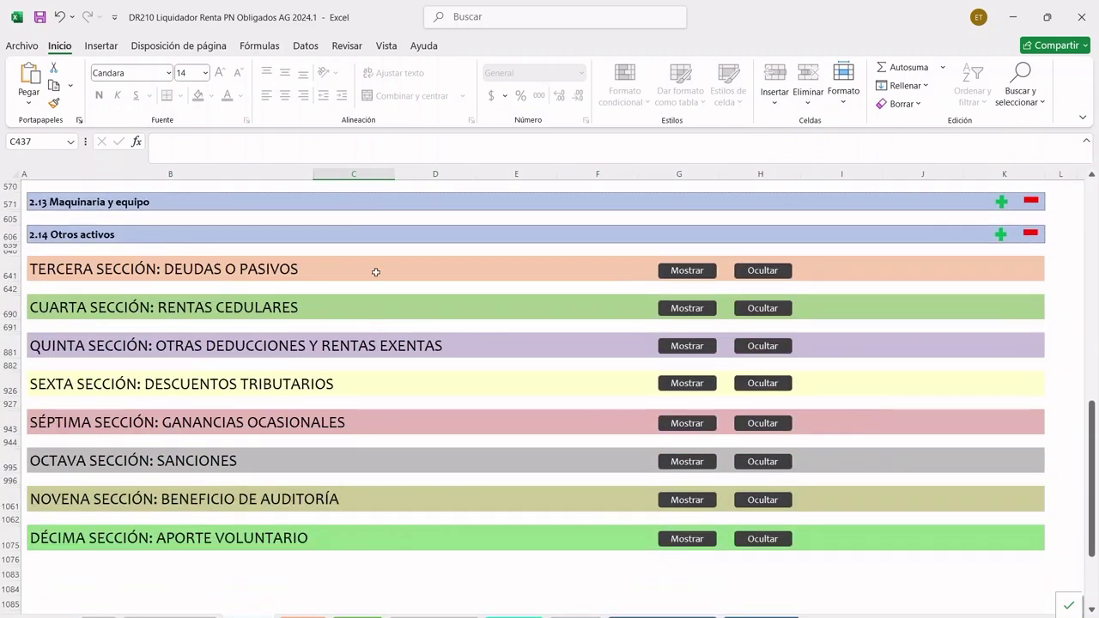
click(689, 284)
click(690, 271)
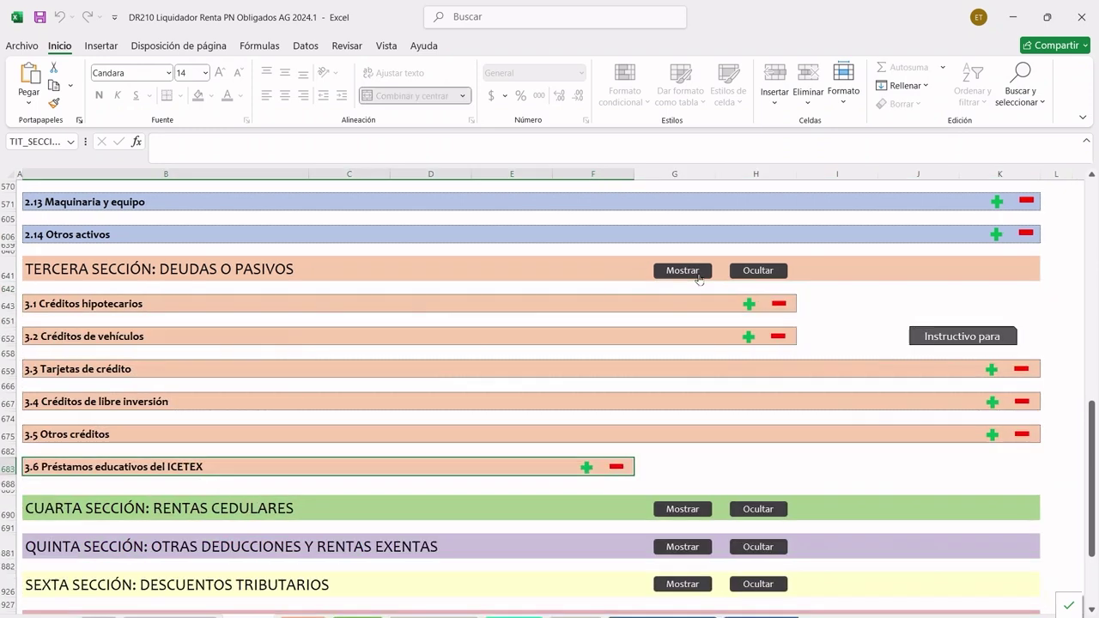
click(749, 304)
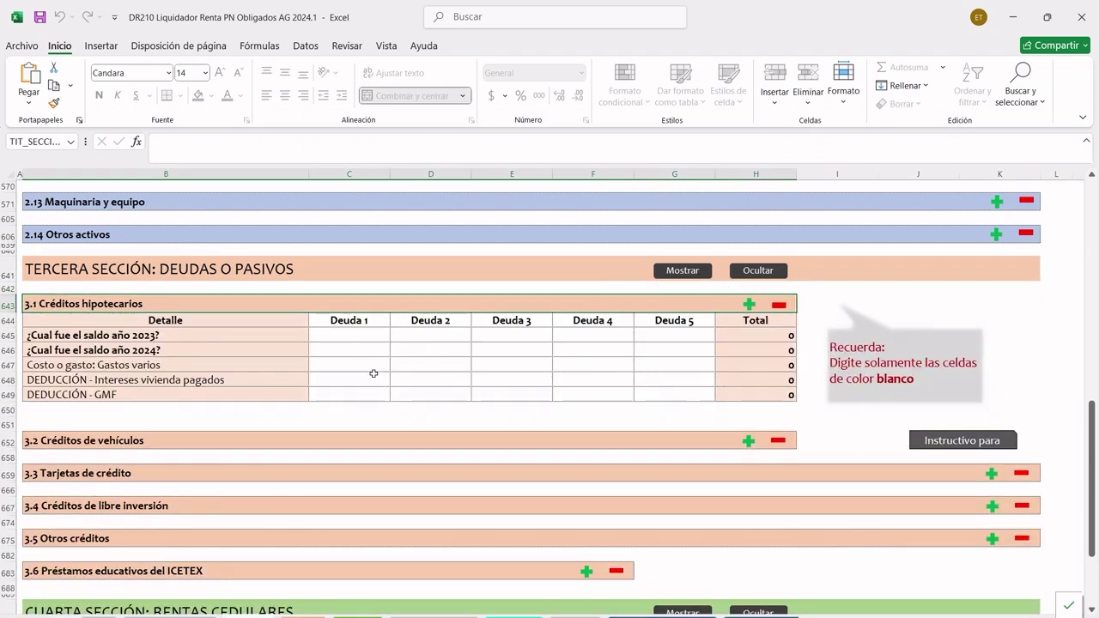
Step: Show the contents of Cuarta sección: Rentas cedulares and Quinta sección: Otras deducciones y rentas exentas, and look through their subsections
scroll(362, 378, down, 6)
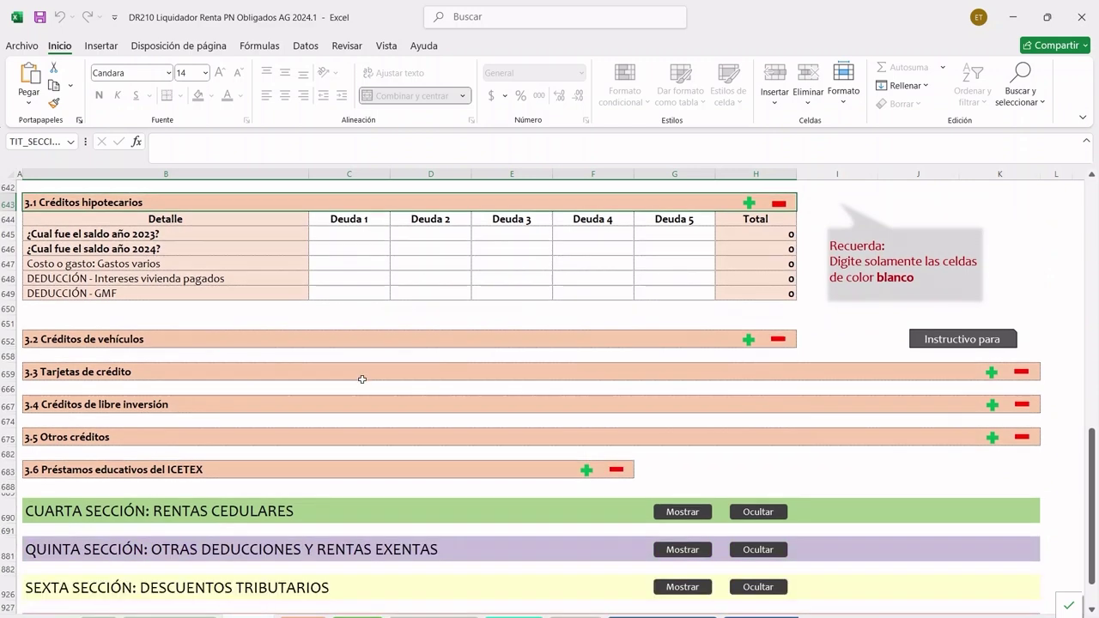
scroll(362, 383, down, 1)
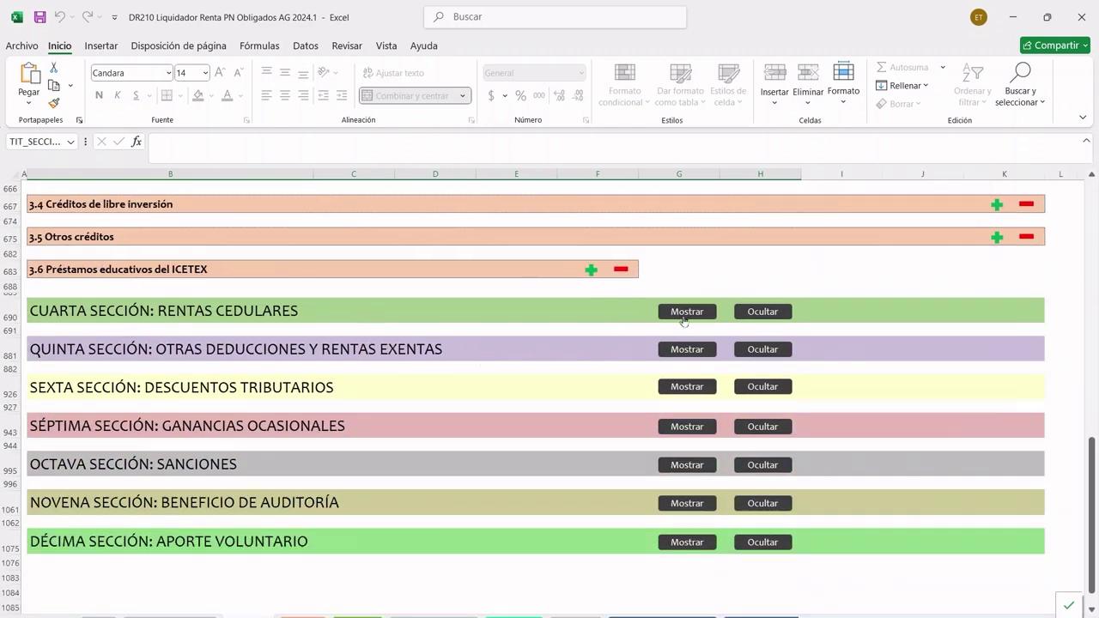
click(697, 349)
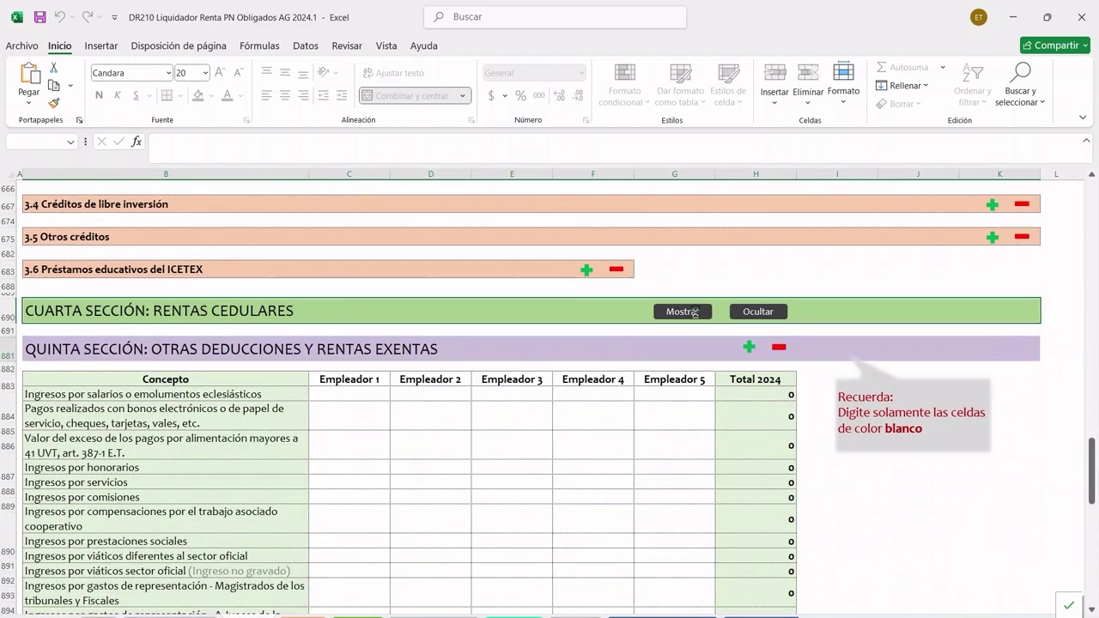
click(692, 312)
scroll(699, 322, down, 5)
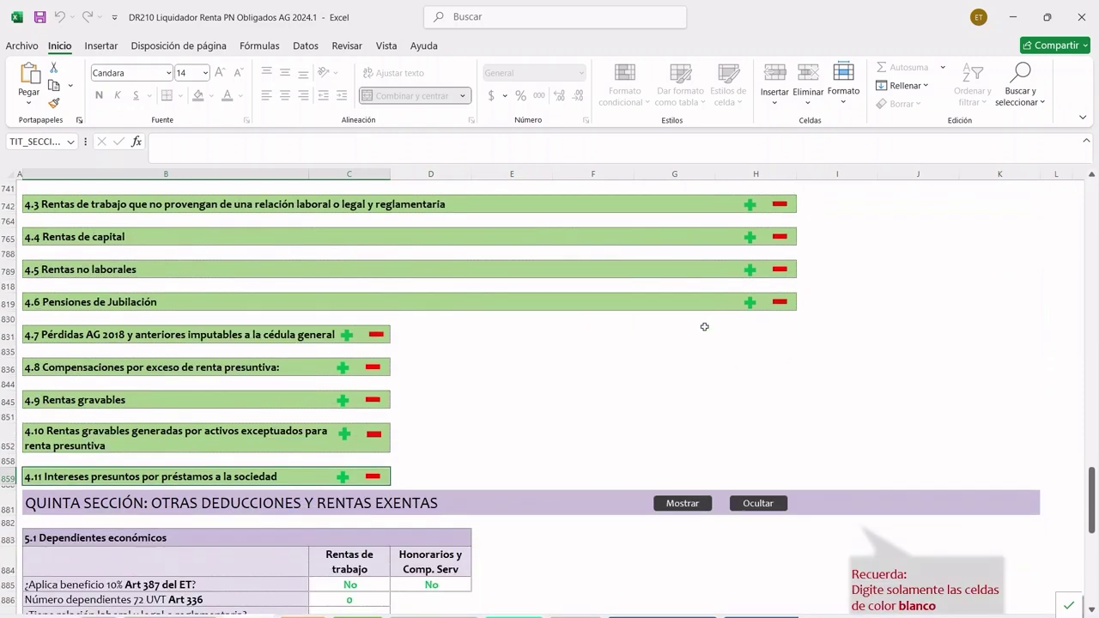
scroll(704, 328, down, 5)
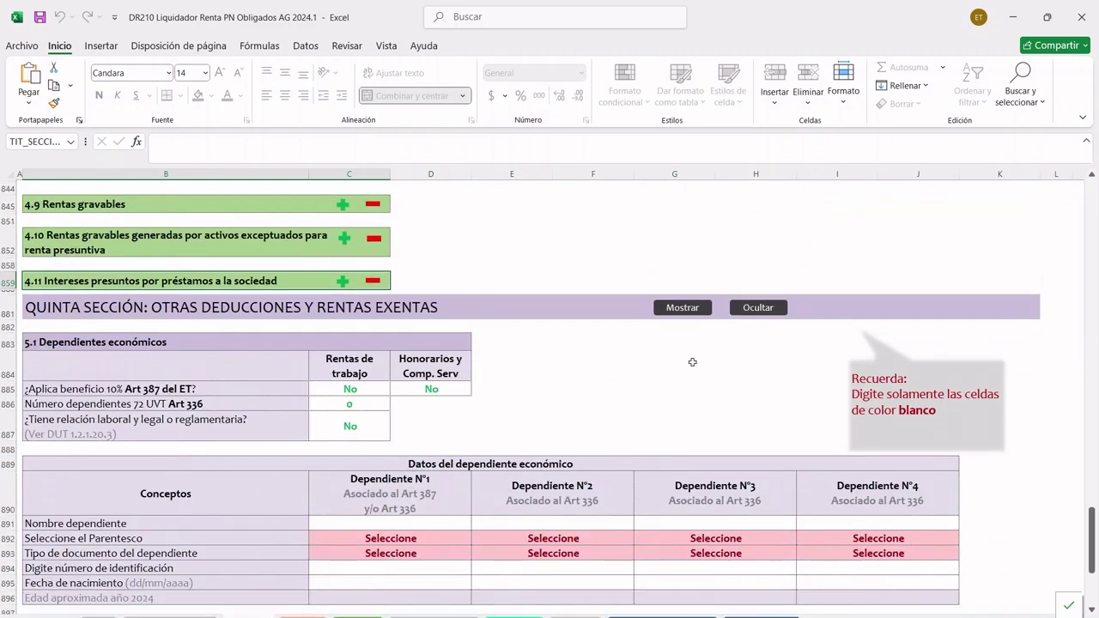
scroll(691, 363, down, 1)
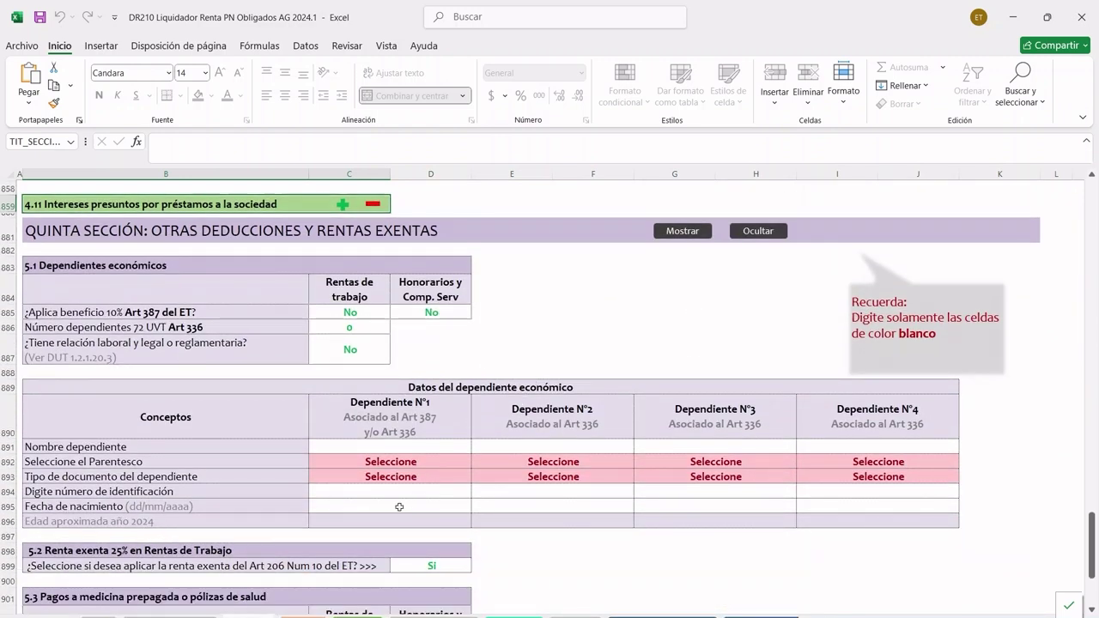
Step: Revisit the Recomendaciones generales and Personal sheets, and open the Balance sheet
click(170, 616)
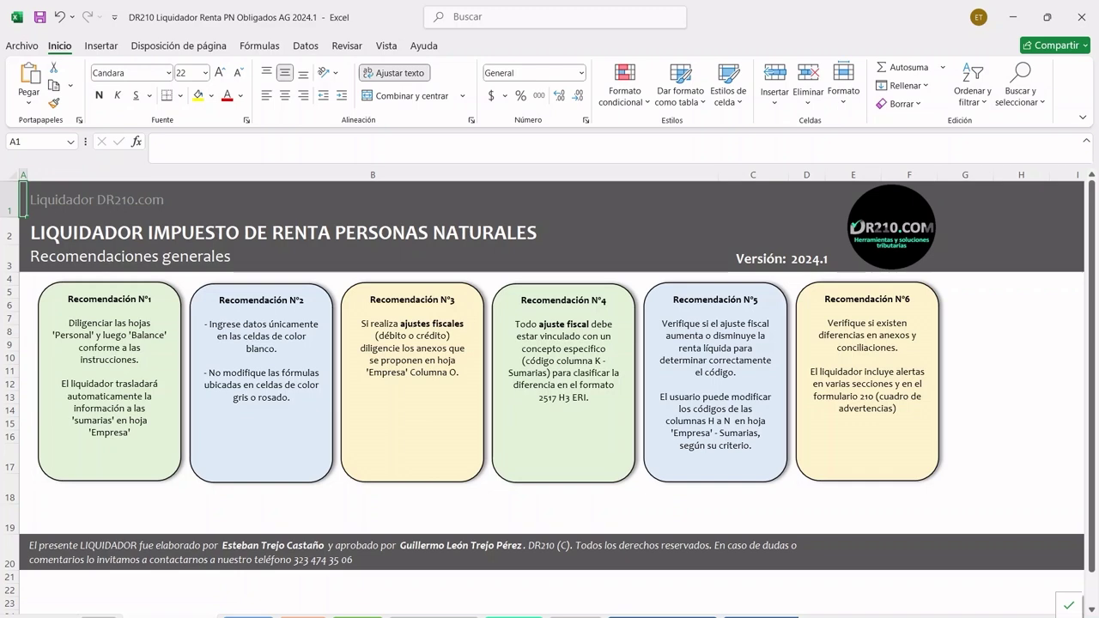
click(249, 616)
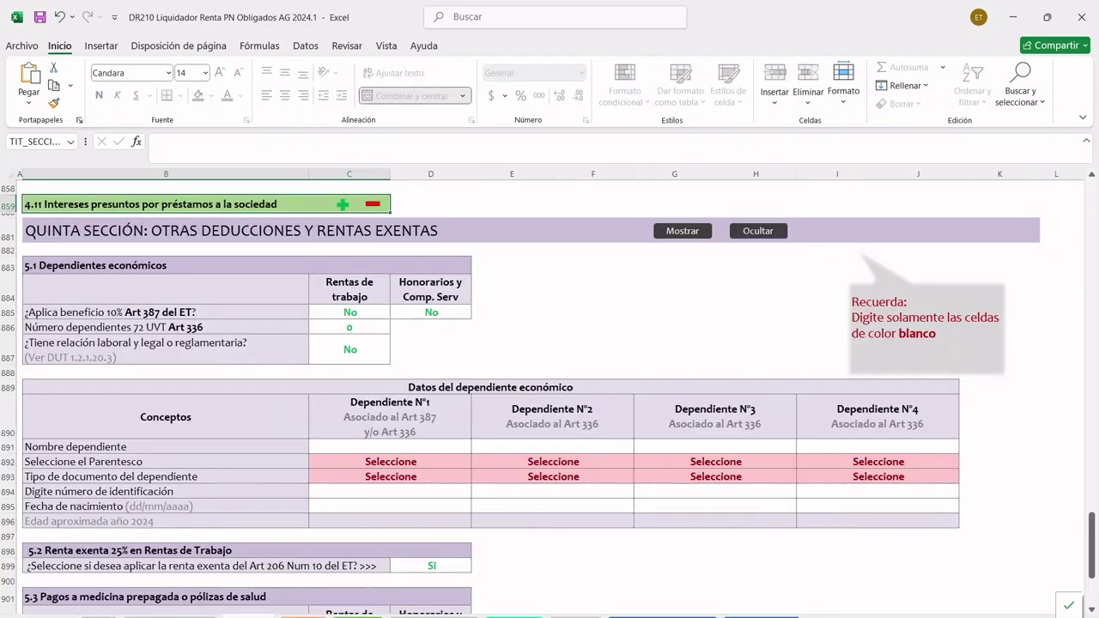
key(ctrl+Page_Down)
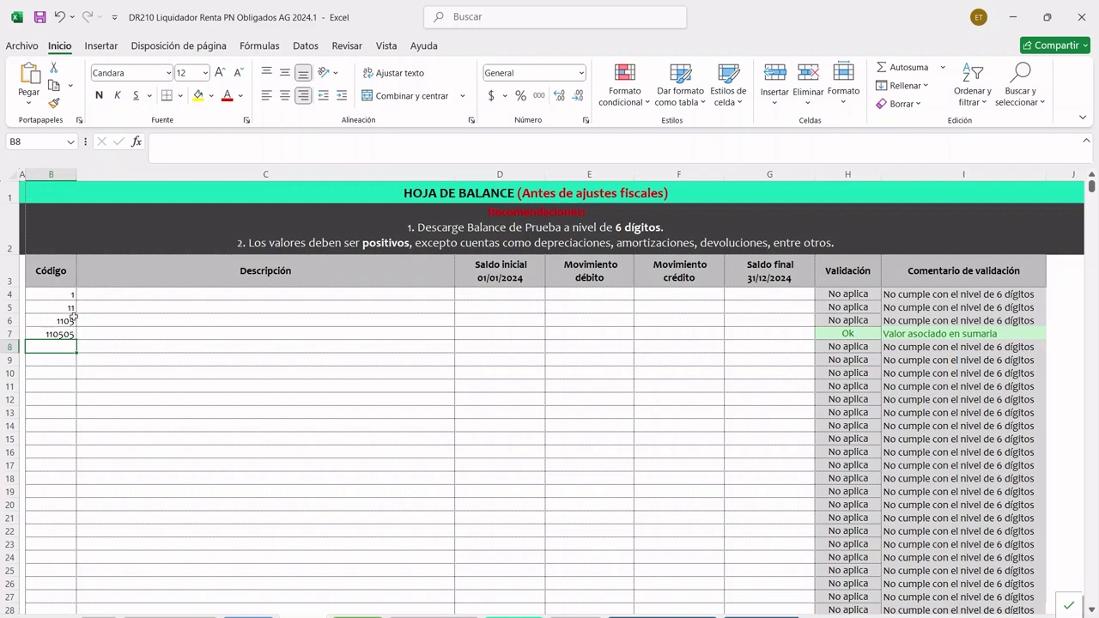
Step: Examine the sample Código entries and compare the rows for codes 1, 11 and 1105 with their validation comments
drag(69, 292, 65, 336)
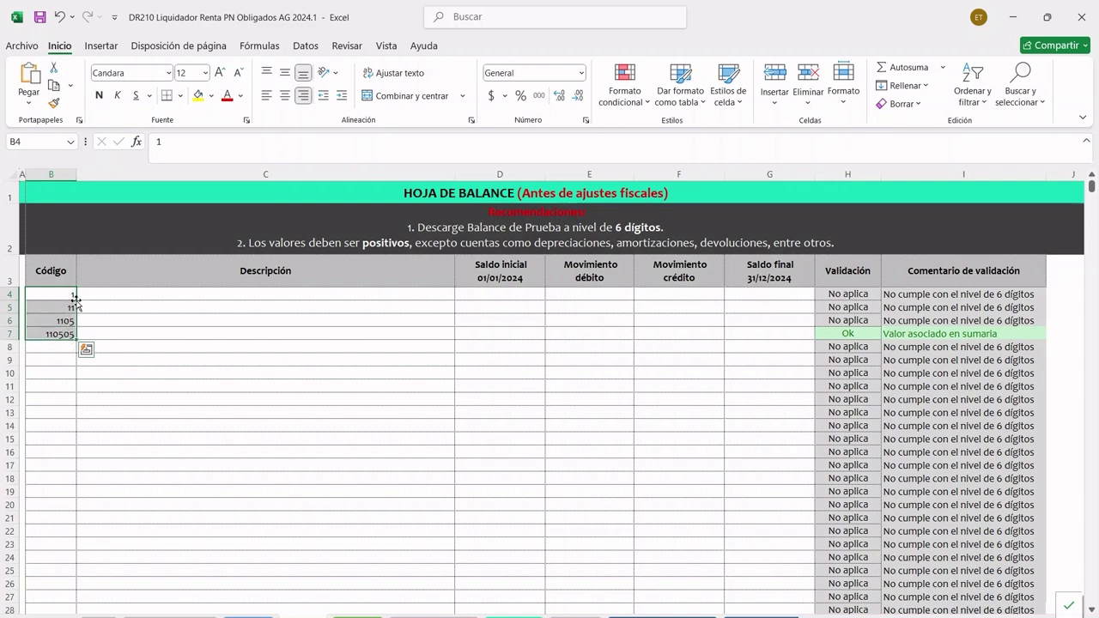
click(126, 309)
drag(67, 293, 764, 298)
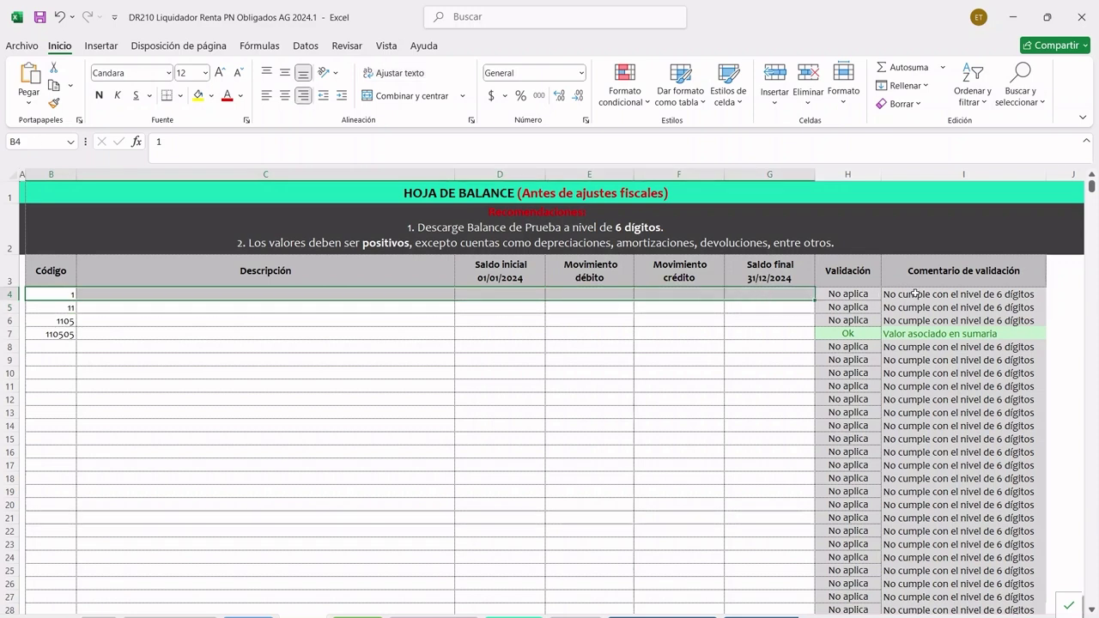
click(183, 304)
drag(130, 290, 764, 297)
drag(60, 290, 747, 296)
drag(60, 306, 781, 324)
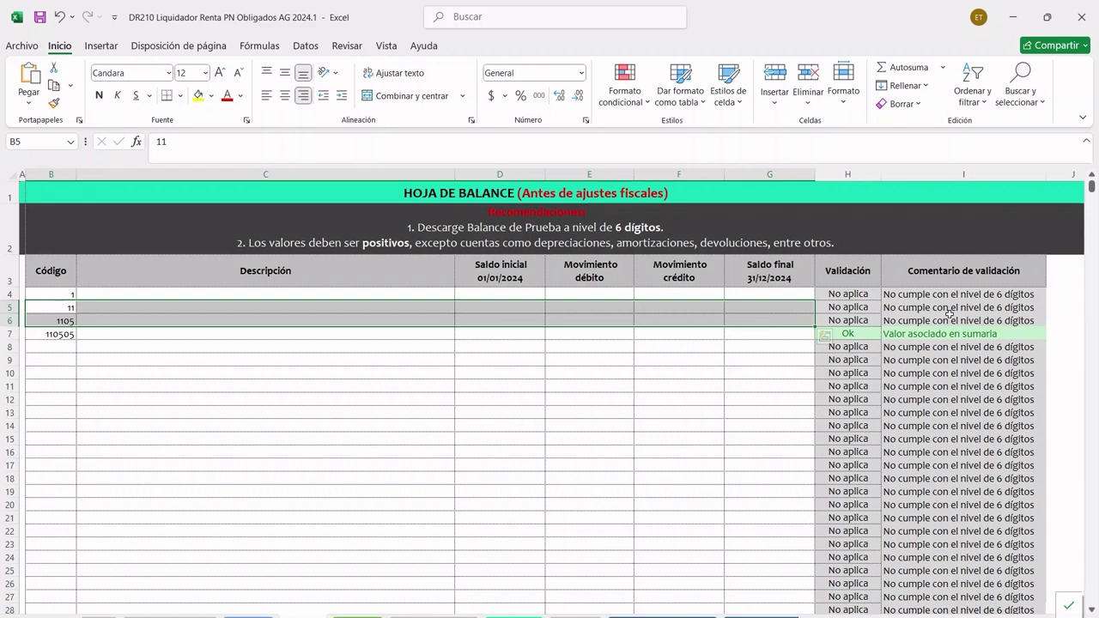
Step: Examine the six-digit code 110505 row from Código to Saldo final against its validation comment
click(69, 335)
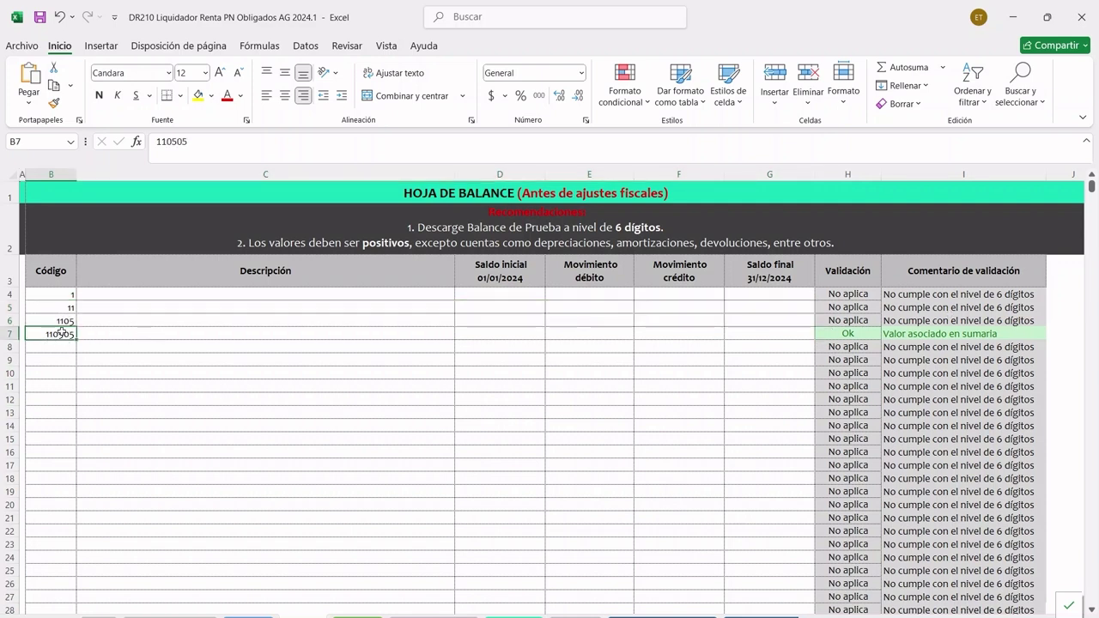
drag(60, 333, 749, 342)
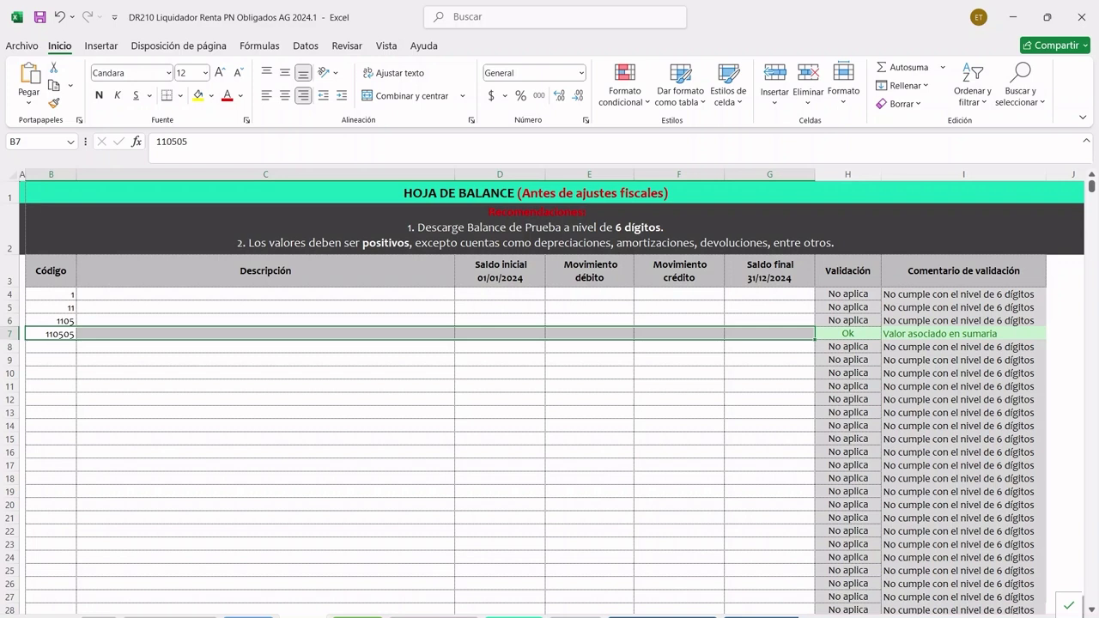
click(137, 376)
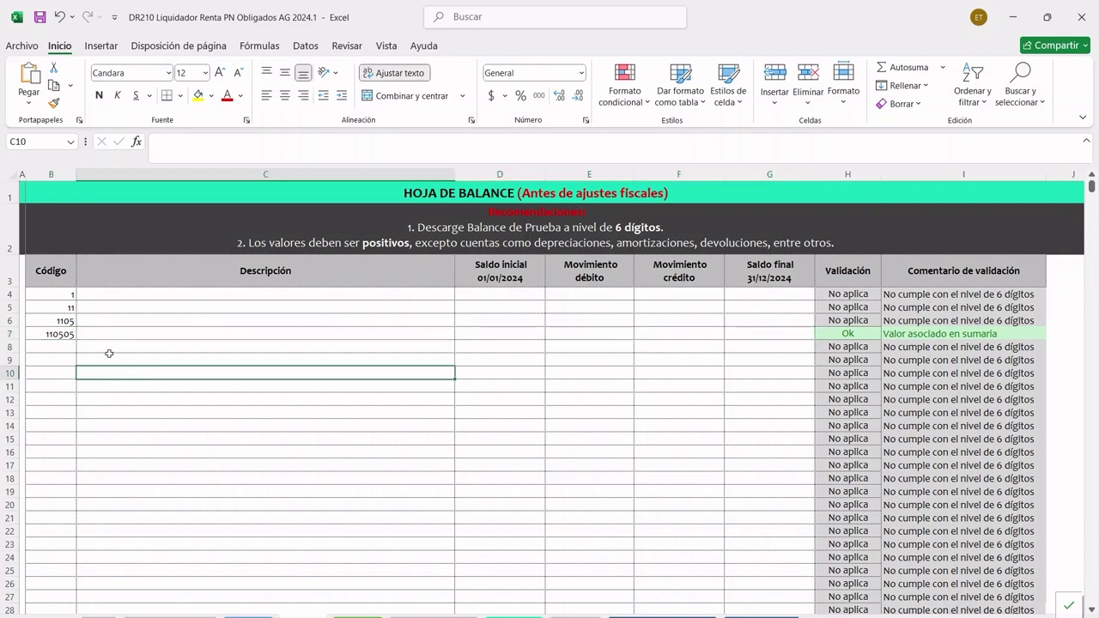
Step: Change the six-digit code in B7 to 110506 to test the code validation
click(69, 335)
click(206, 142)
text(6)
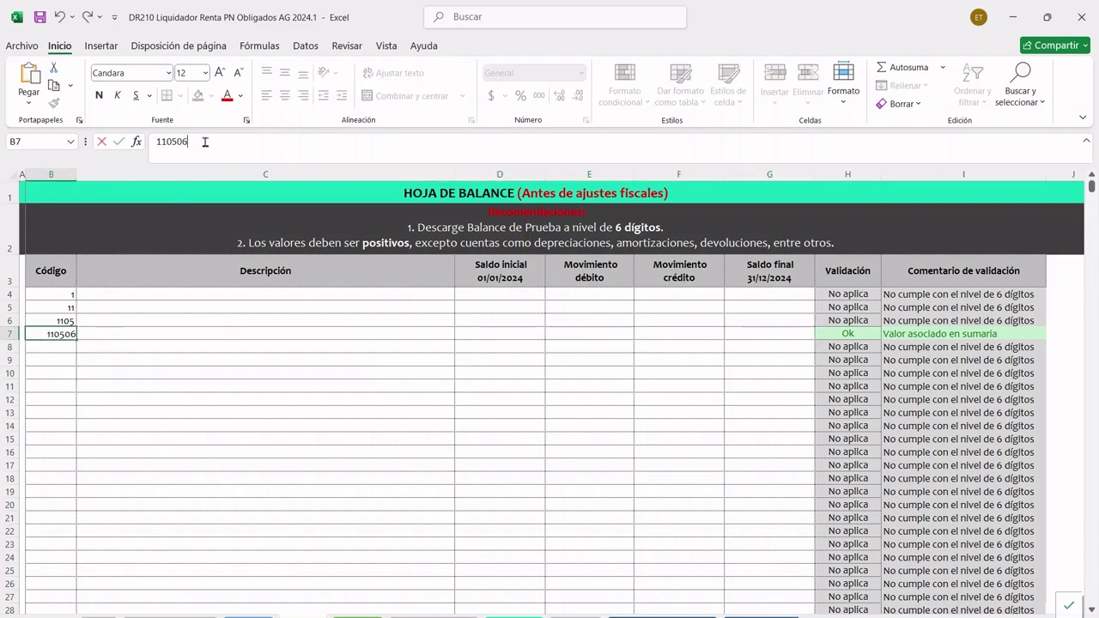
key(Return)
click(74, 336)
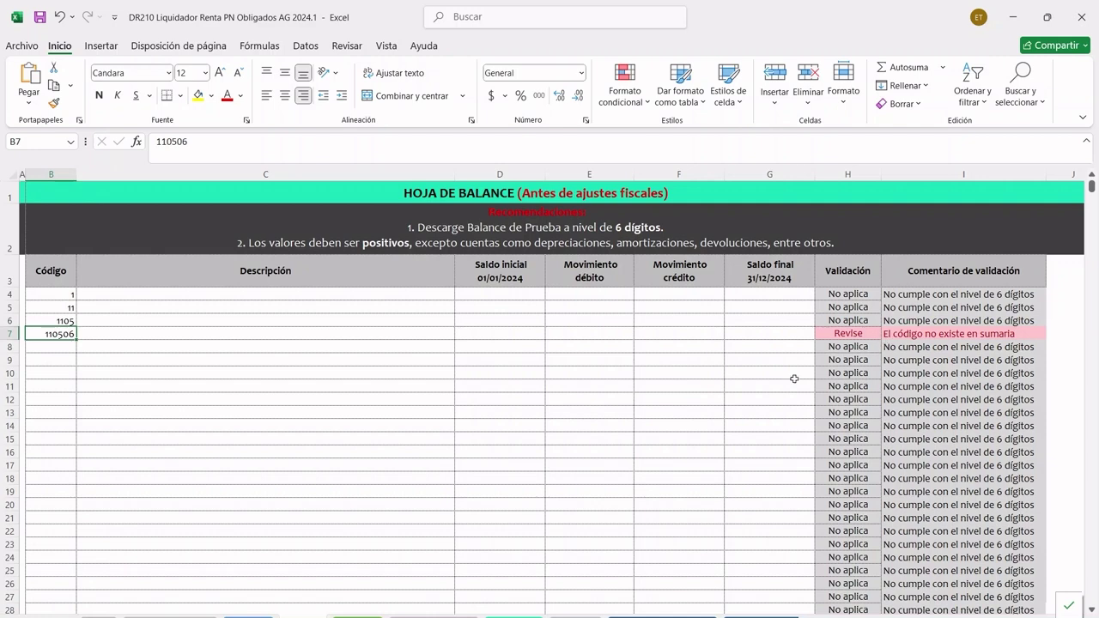
Step: On the Empresa sheet, show Sección 2: Patrimonio bruto and its Sección 2.1: Sumaria - Efectivo y equivalentes al efectivo
click(357, 616)
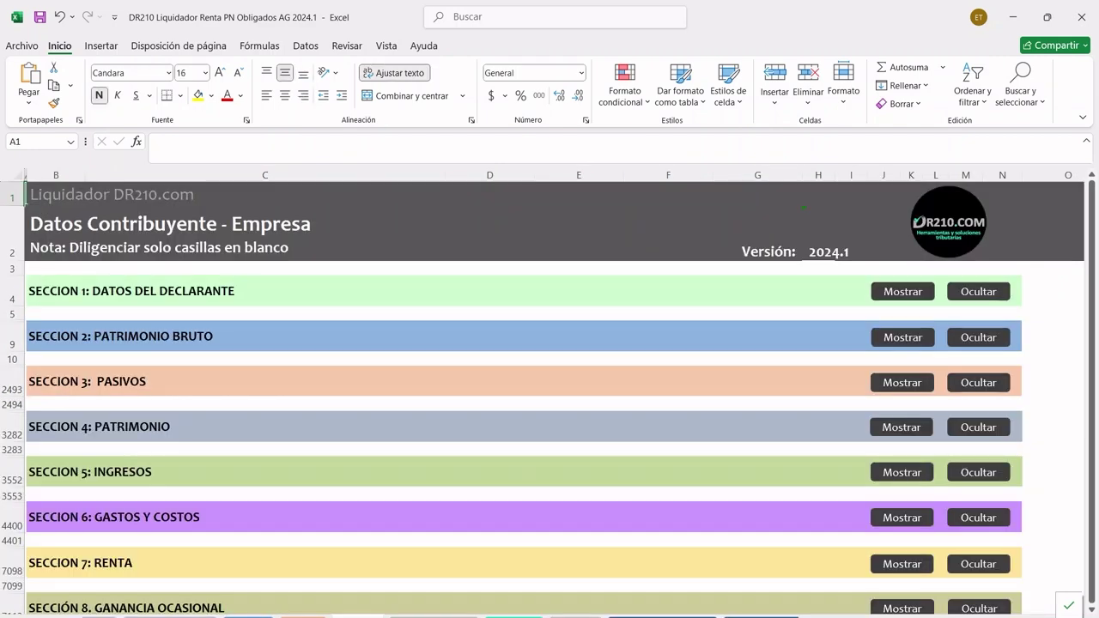
click(916, 341)
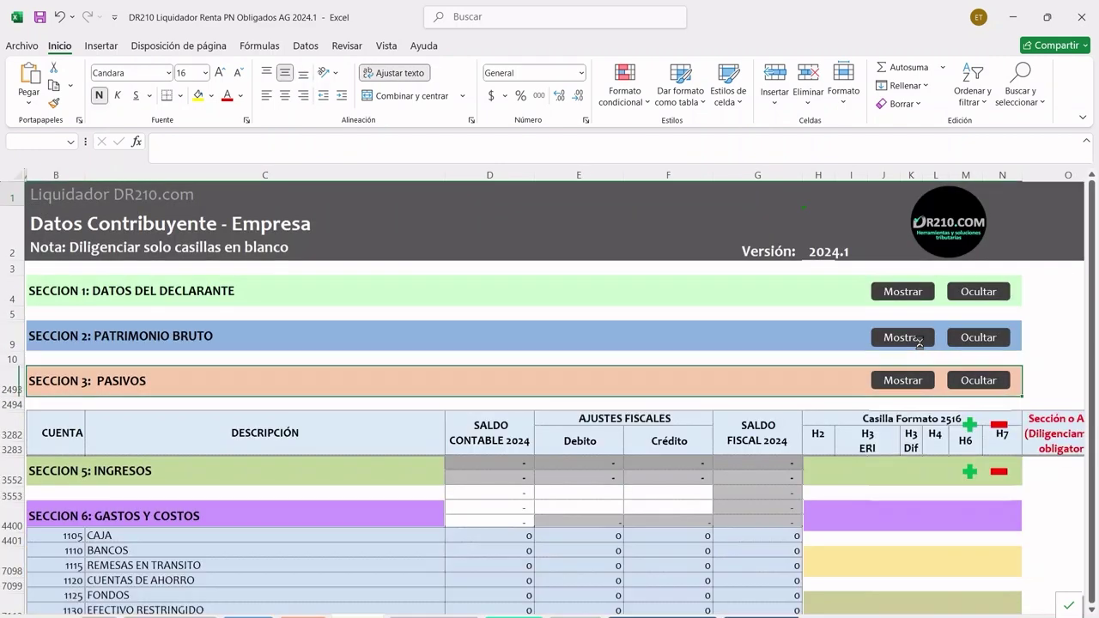
click(916, 341)
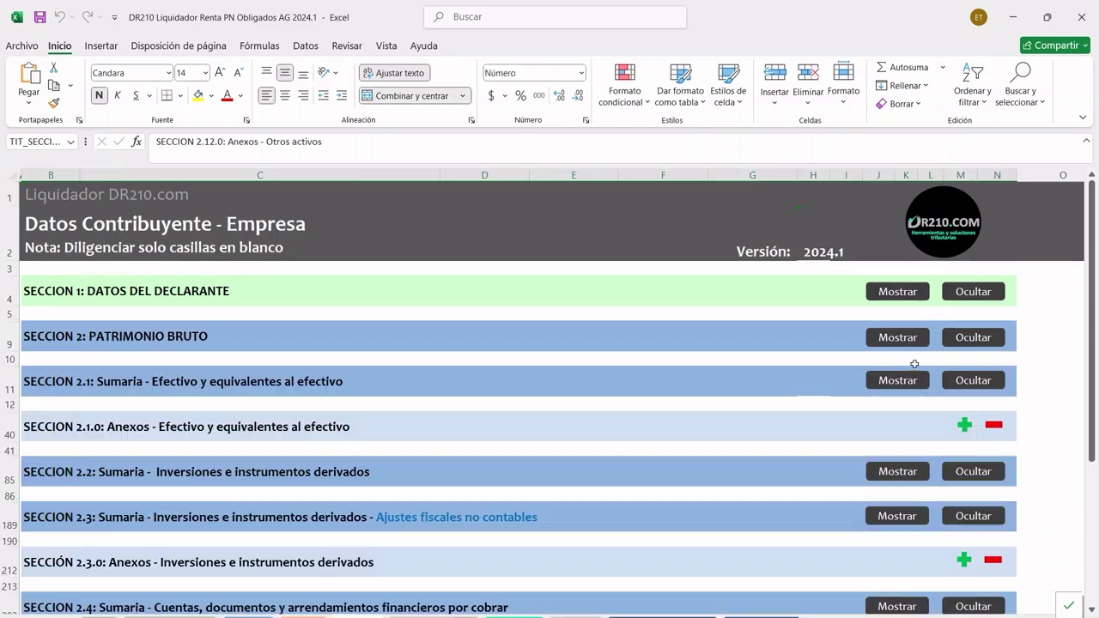
click(897, 381)
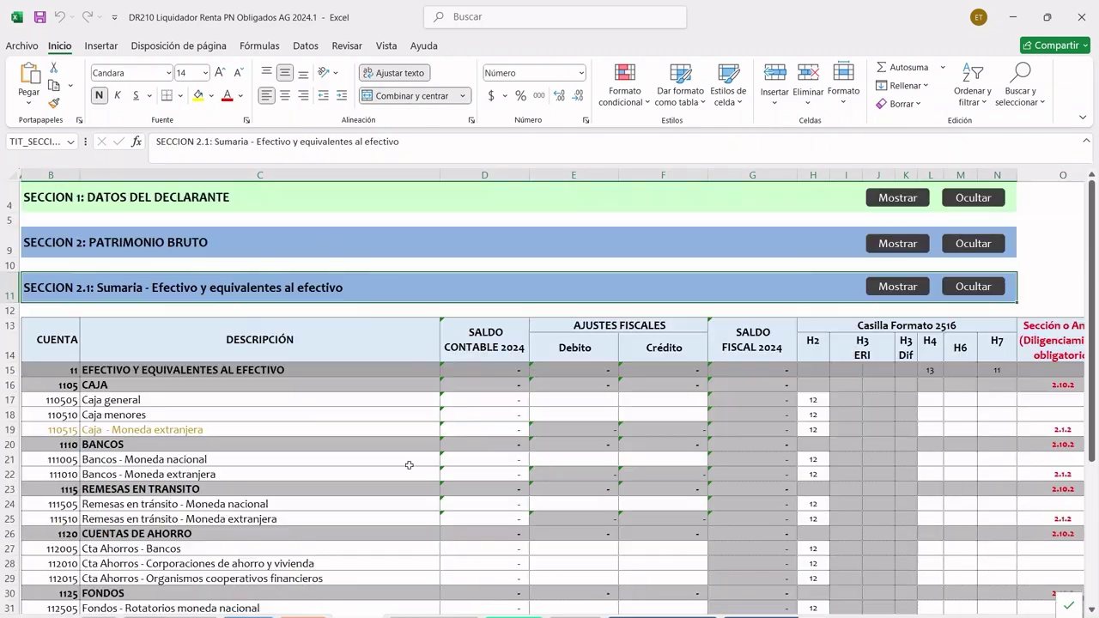
Step: Examine the Cuenta codes and descriptions in the Efectivo y equivalentes al efectivo sumaria, including Bancos, Remesas en tránsito and Cuentas de ahorro
scroll(68, 351, down, 1)
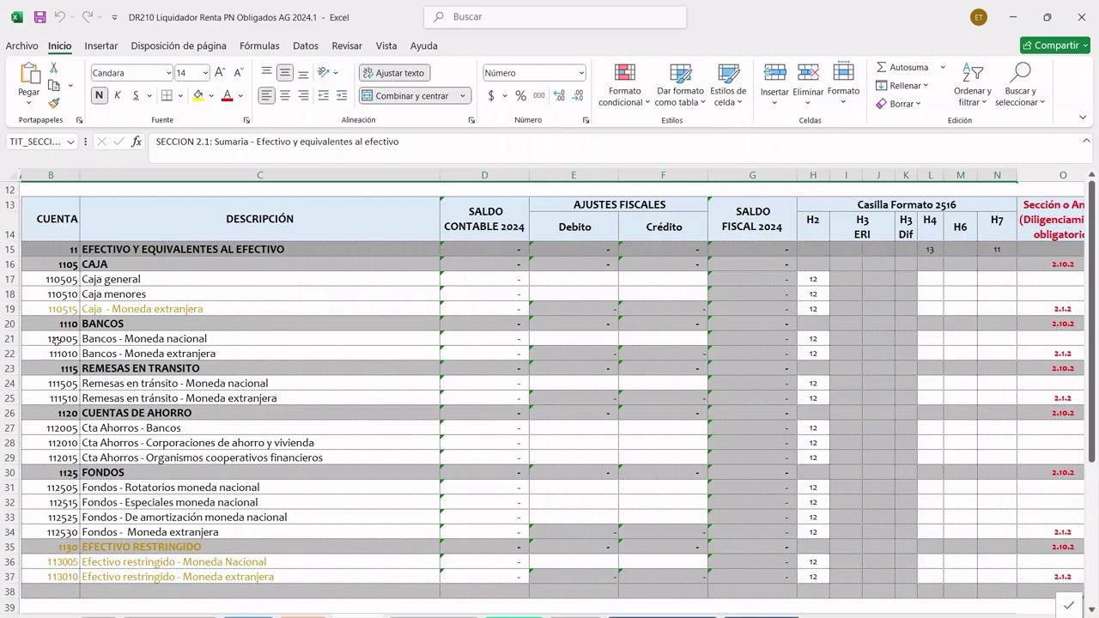
click(69, 339)
click(66, 384)
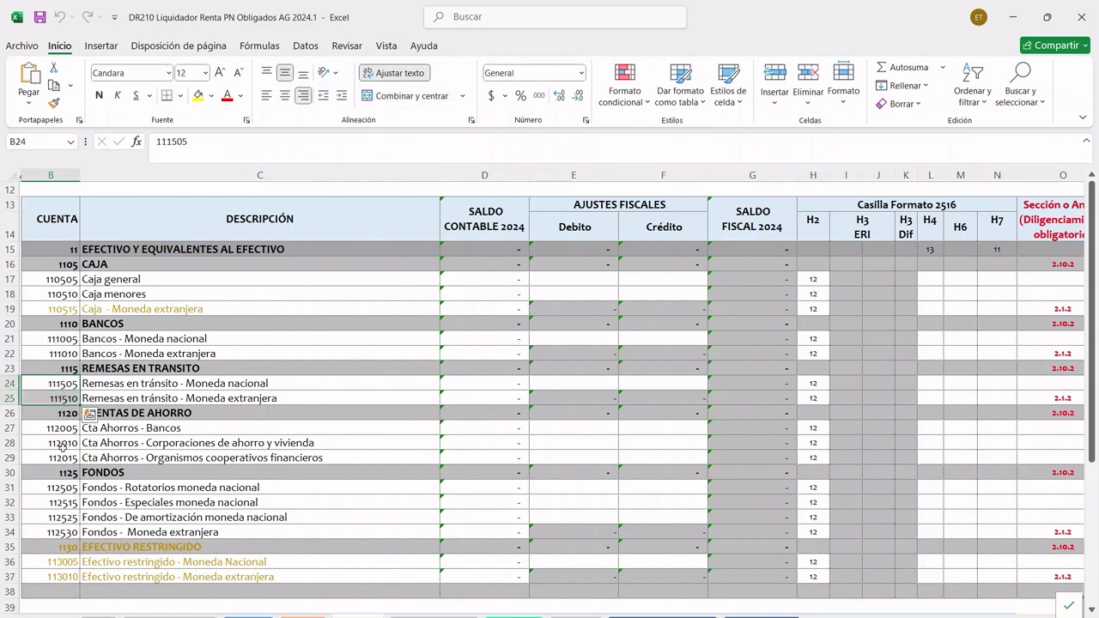
drag(60, 429, 53, 458)
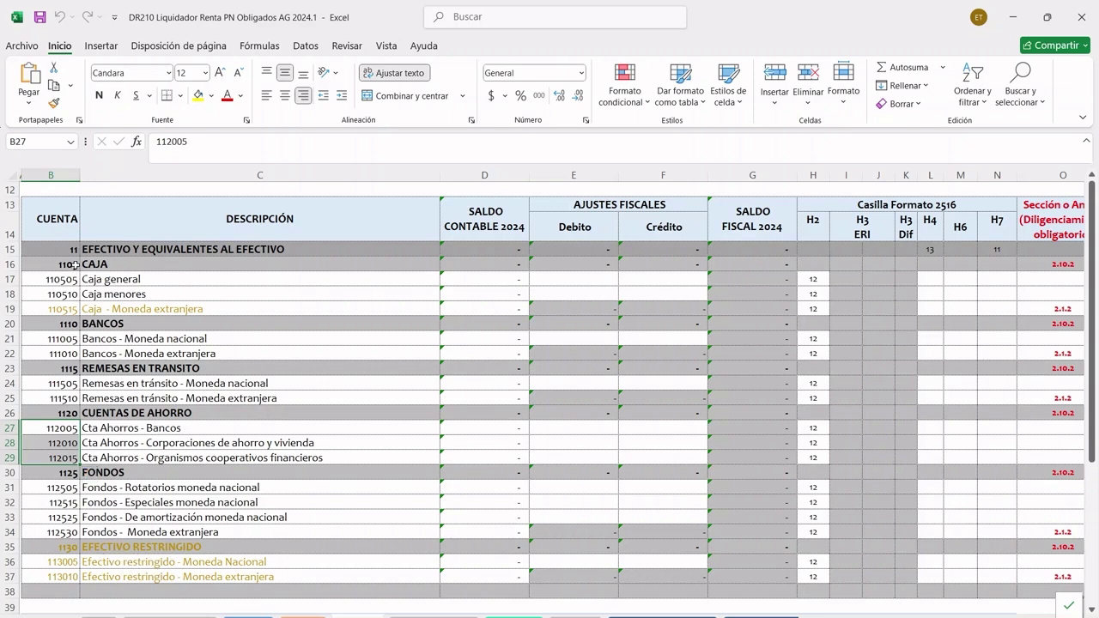
drag(77, 250, 382, 528)
scroll(383, 524, down, 2)
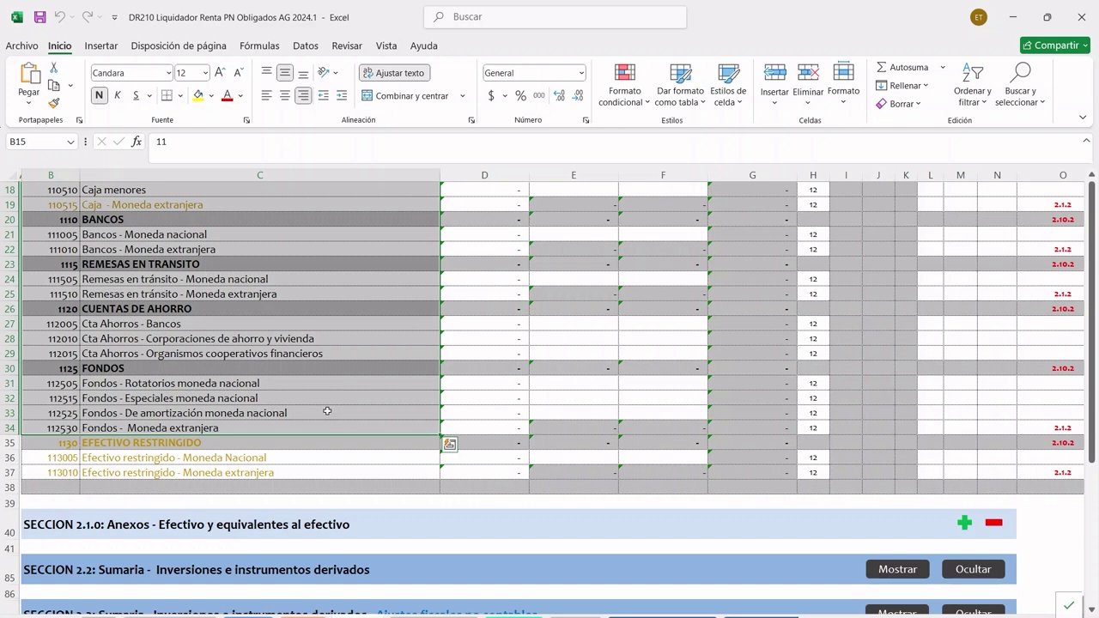
Step: Examine the Efectivo restringido accounts 1130, 113005 and 113010, comparing them with the Bancos to Cuentas de ahorro rows
scroll(327, 411, down, 1)
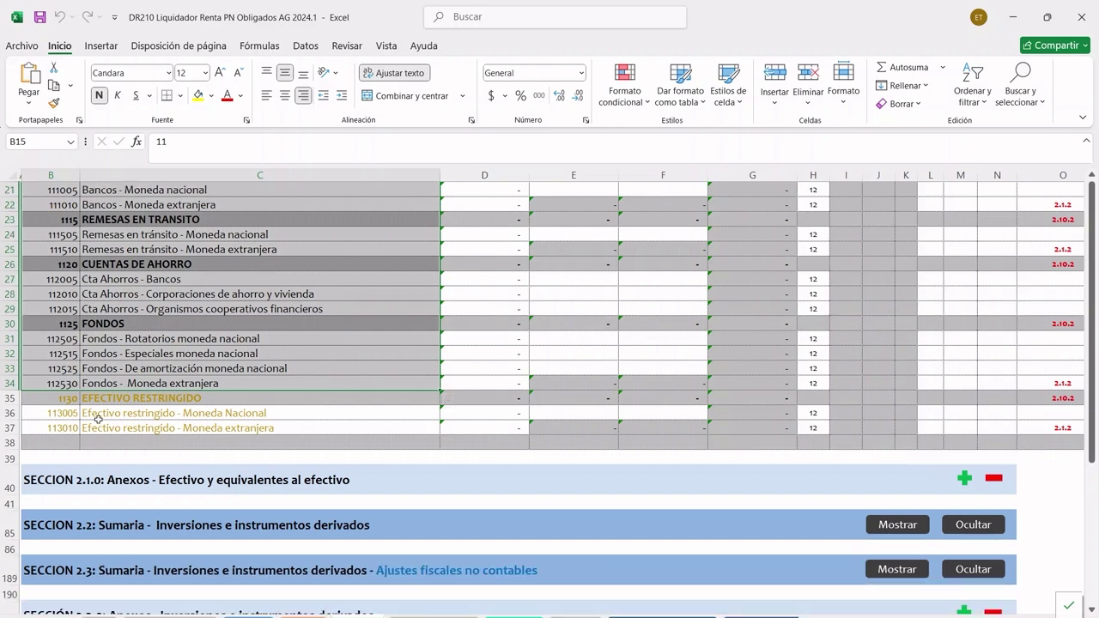
drag(67, 401, 311, 429)
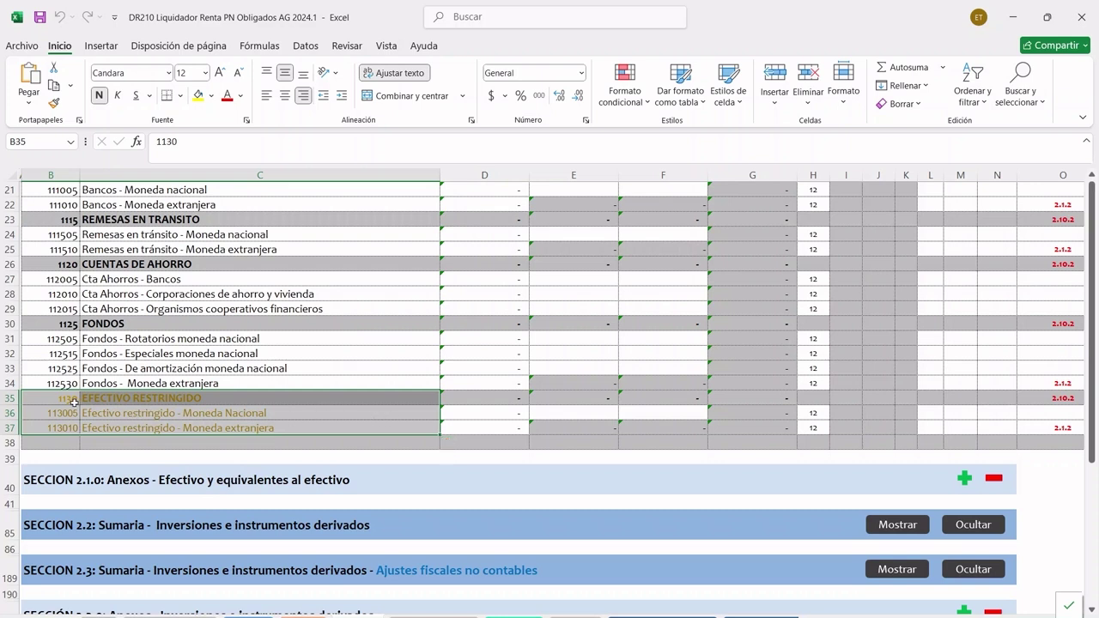
drag(72, 401, 249, 421)
drag(271, 233, 284, 306)
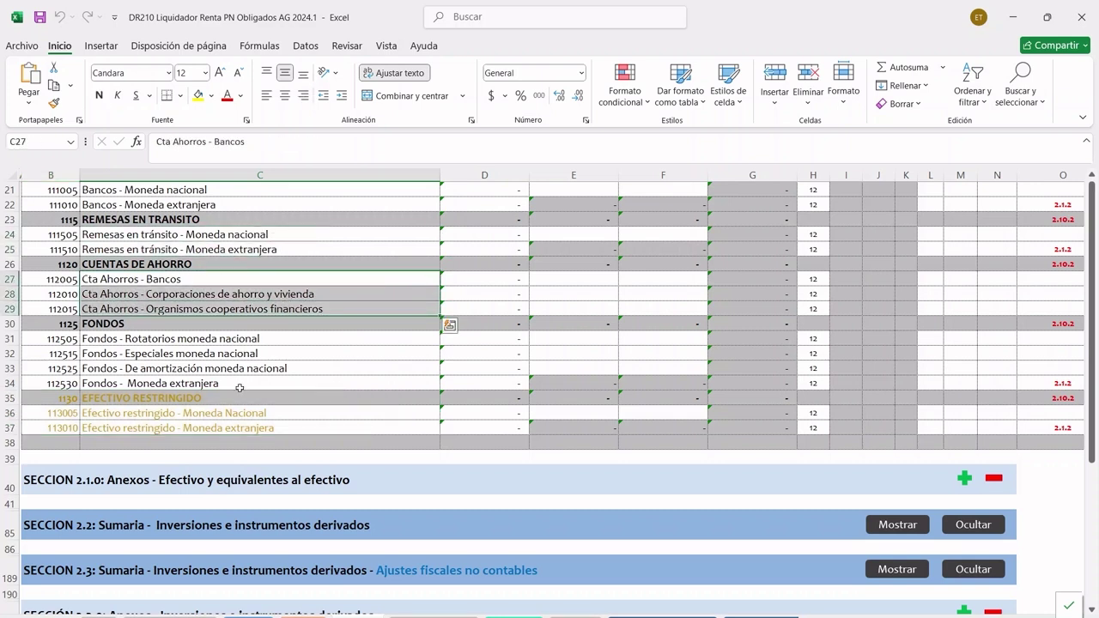
drag(64, 400, 236, 429)
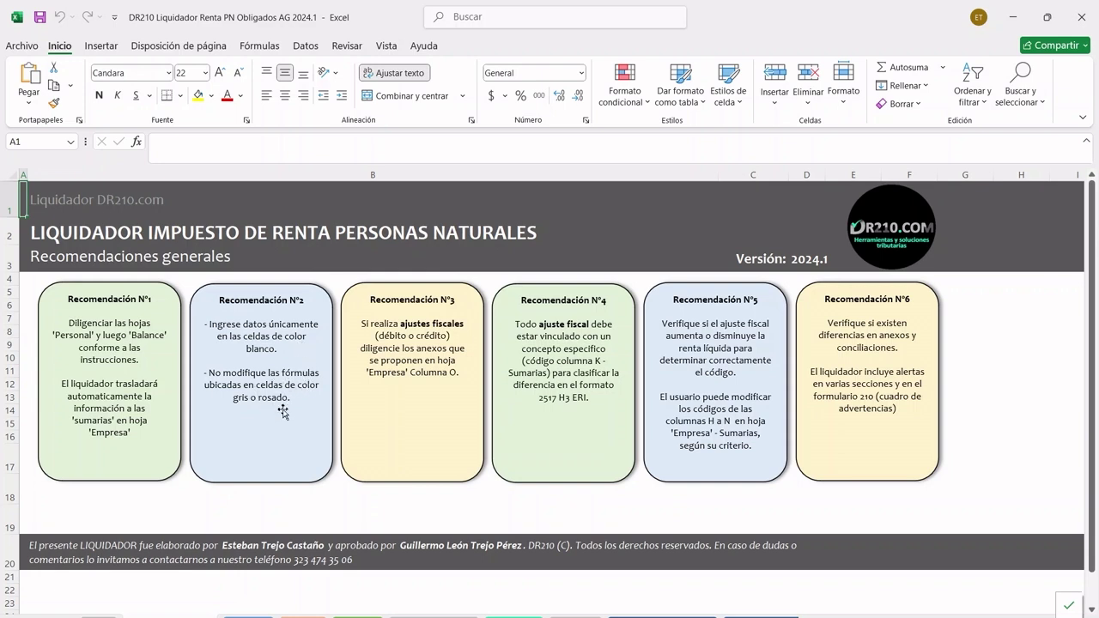
Step: On the Empresa sheet, hide all of Sección 2: Patrimonio bruto
click(357, 616)
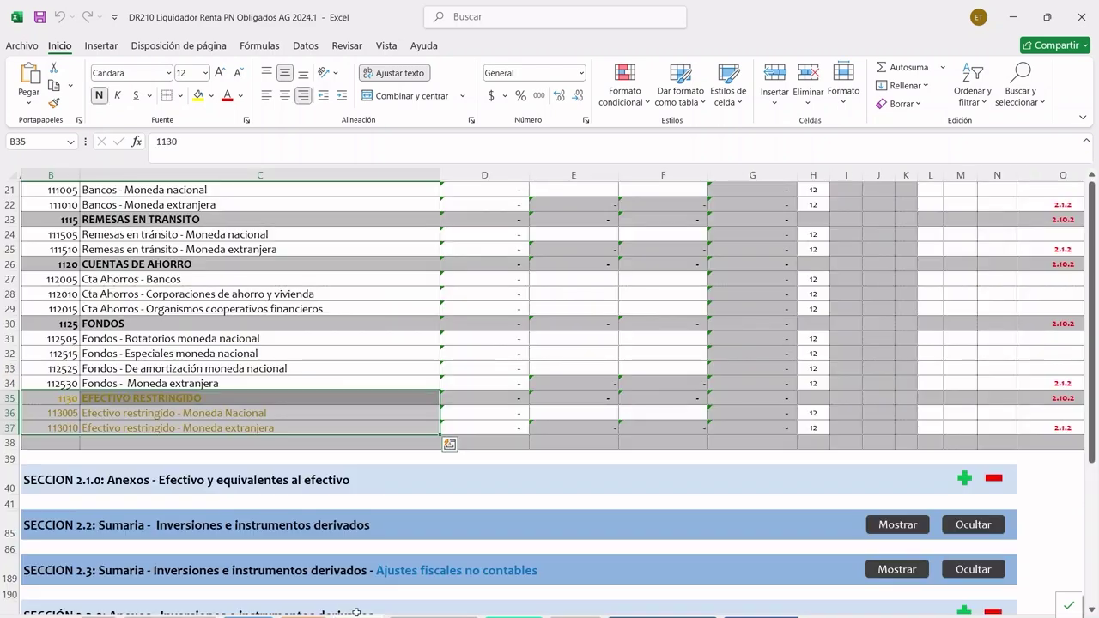
scroll(706, 276, up, 5)
scroll(705, 285, up, 2)
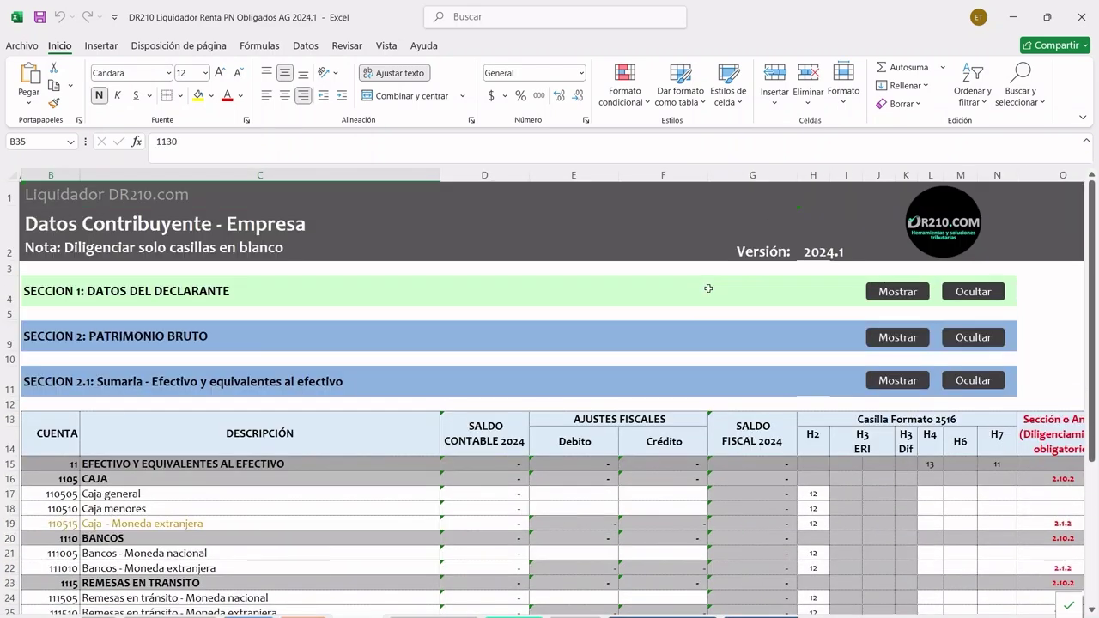
click(963, 339)
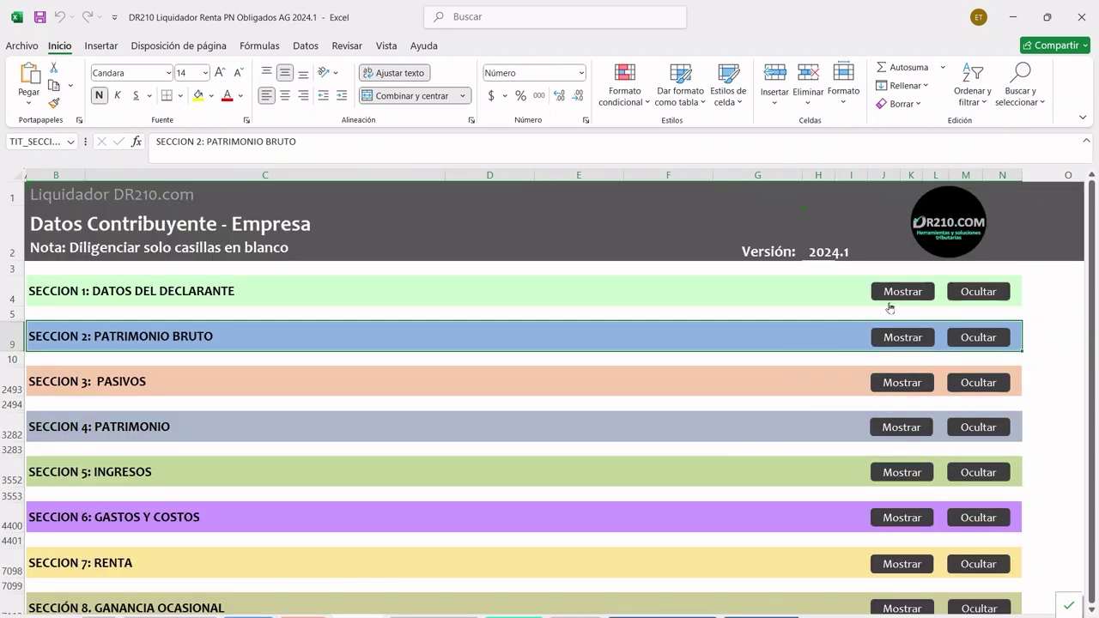
Step: Show and hide Sección 1: Datos del declarante, and redisplay the subsections of Sección 2: Patrimonio bruto
click(902, 292)
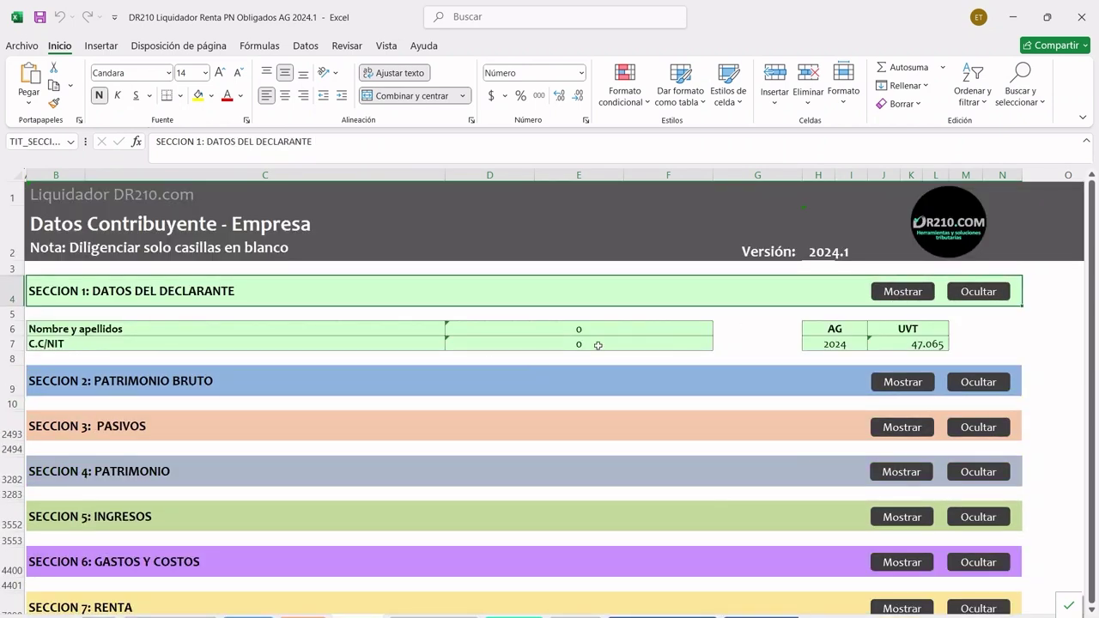
click(960, 298)
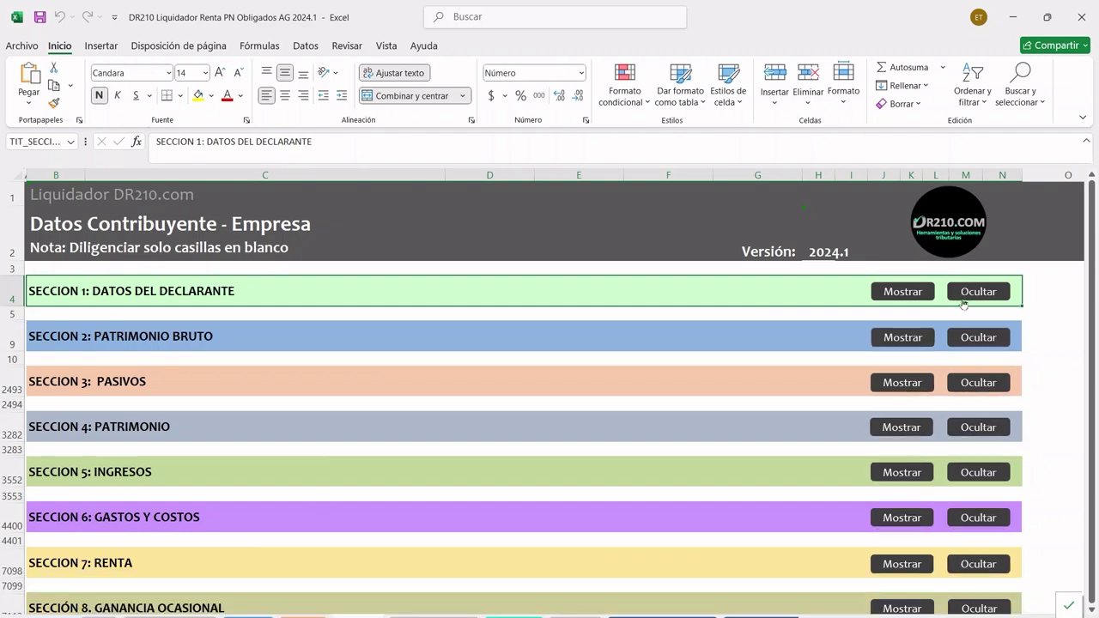
click(913, 337)
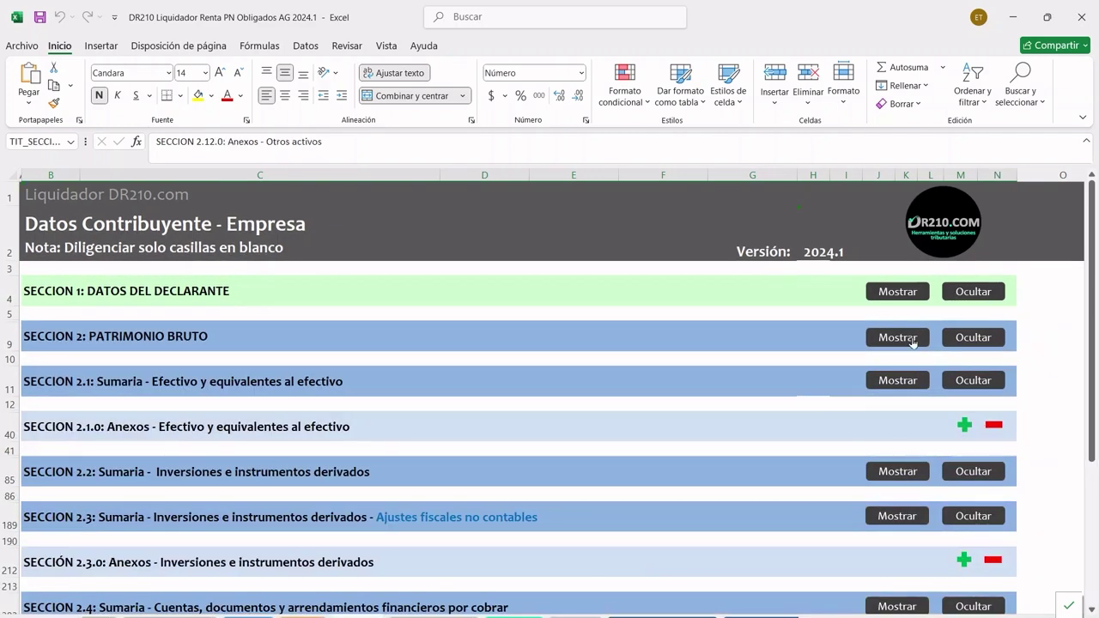
Step: Examine the Sumaria headings of Patrimonio bruto, from Sección 2.1 Efectivo to Secciones 2.2 and 2.3 Inversiones e instrumentos derivados
scroll(910, 341, down, 1)
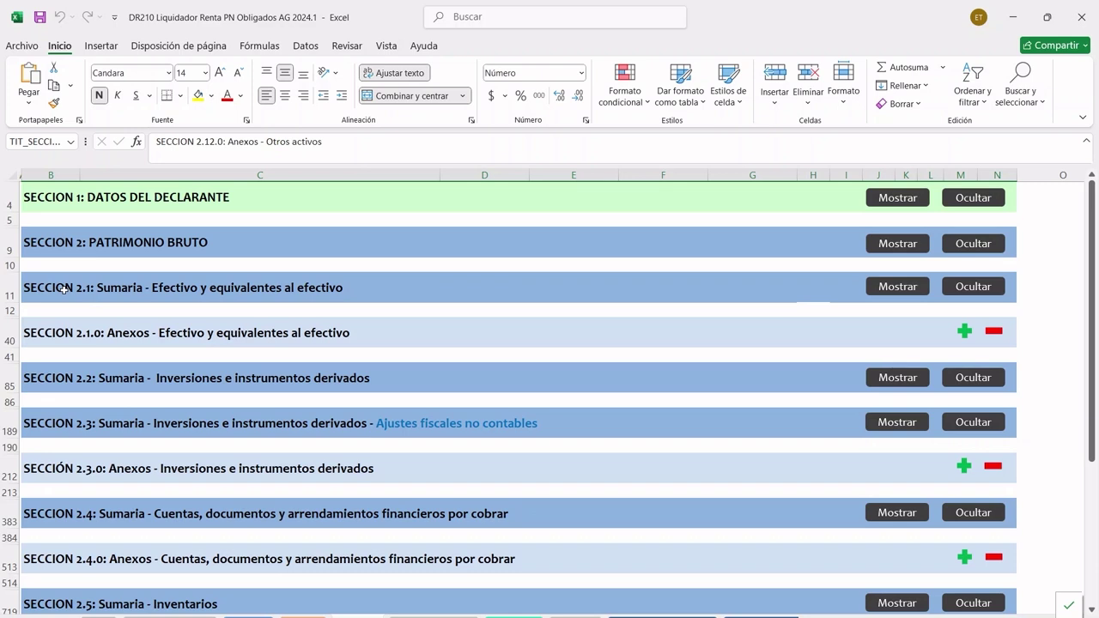
click(56, 375)
click(103, 419)
click(114, 381)
click(133, 290)
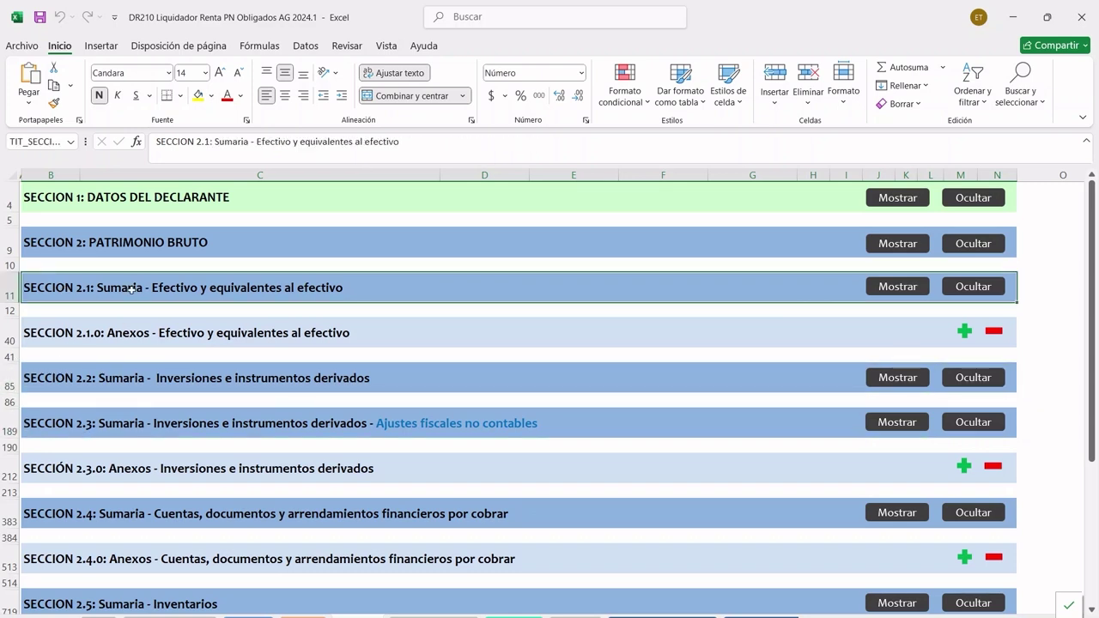
click(132, 359)
click(138, 424)
click(258, 383)
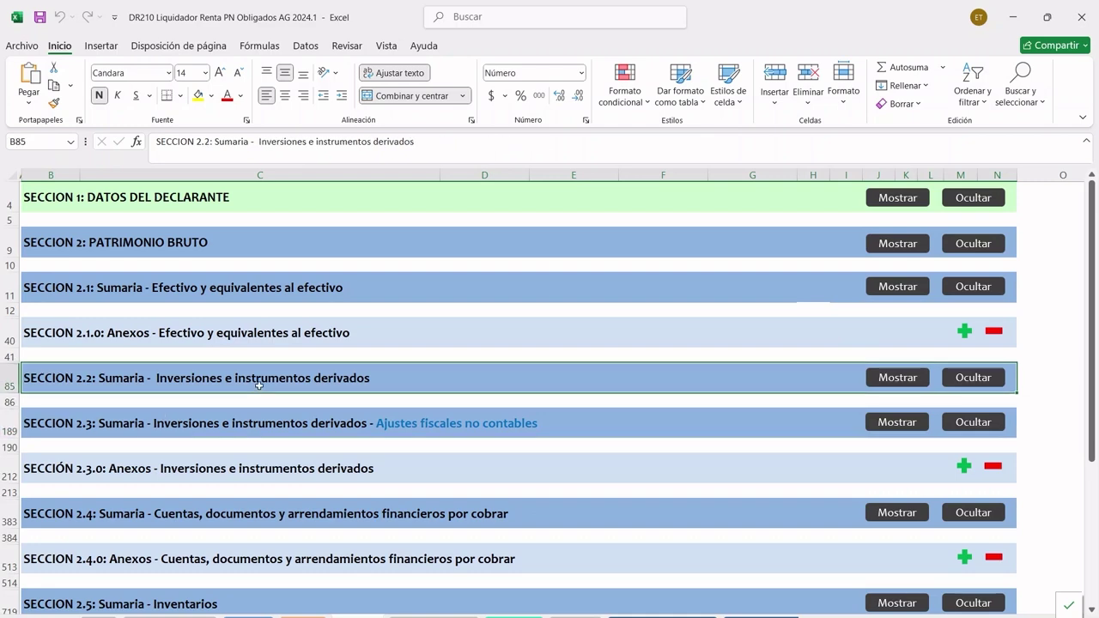
Step: Show the Sección 2.2 Sumaria for Inversiones e instrumentos derivados and select its Saldo contable 2024 column
click(895, 377)
scroll(392, 456, down, 2)
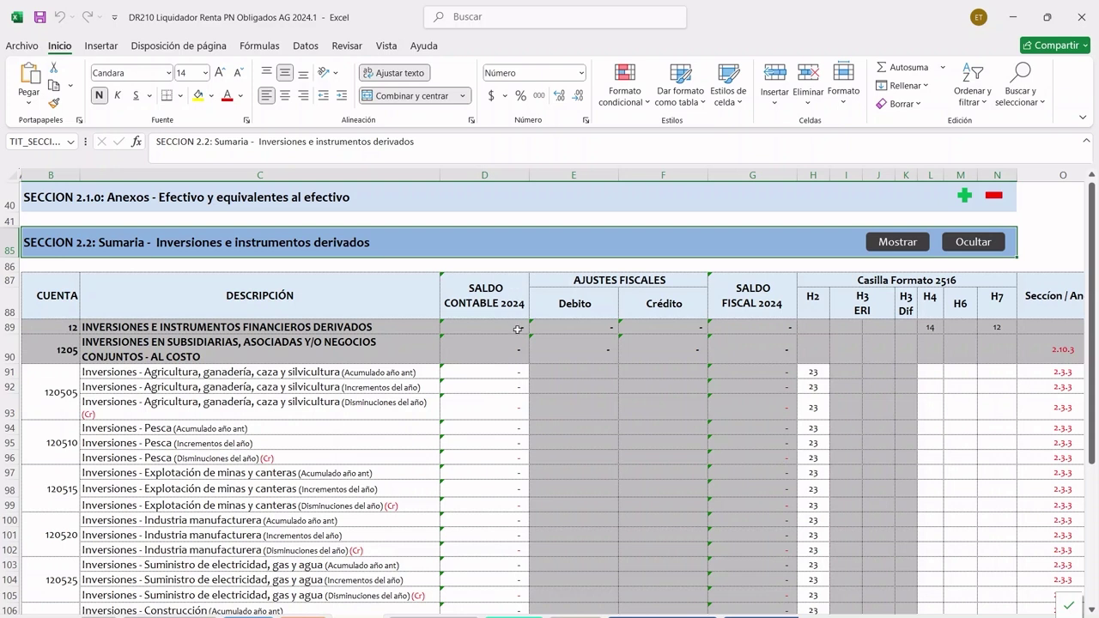
click(488, 176)
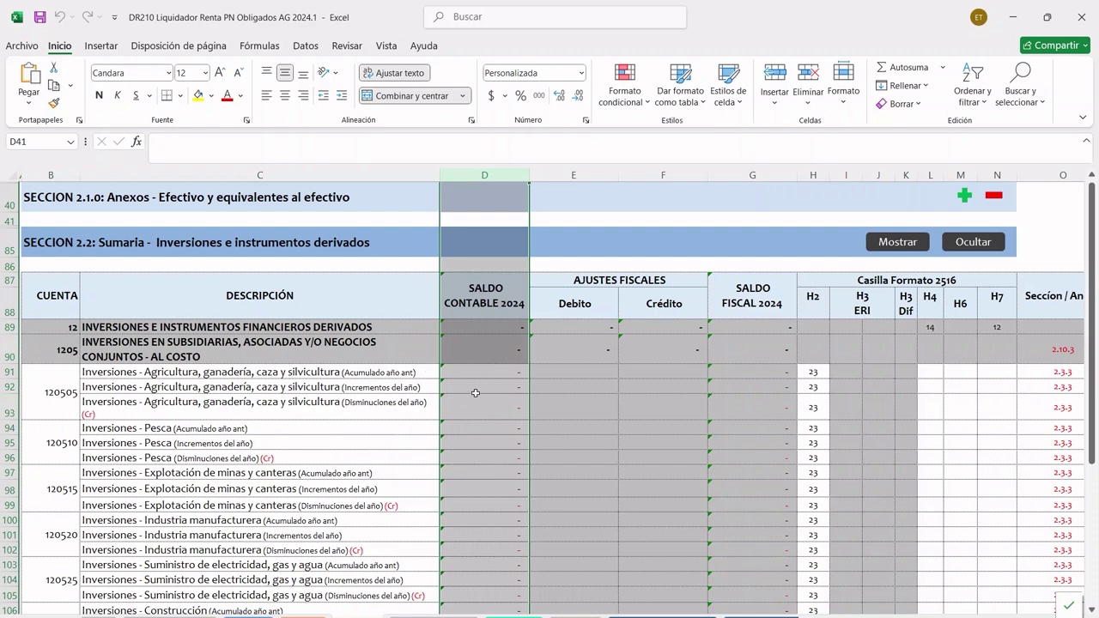
Step: Compare the Sección 2.1 Sumaria heading with Sección 2.1.0: Anexos - Efectivo y equivalentes al efectivo, and expand those annexes
scroll(498, 385, up, 2)
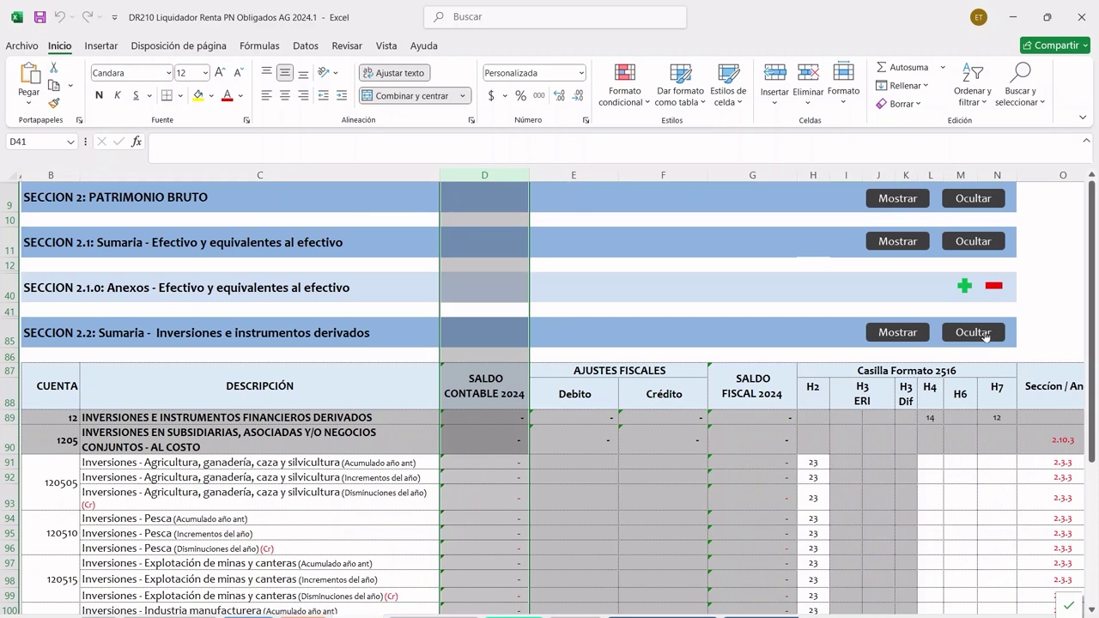
scroll(826, 331, up, 1)
click(141, 263)
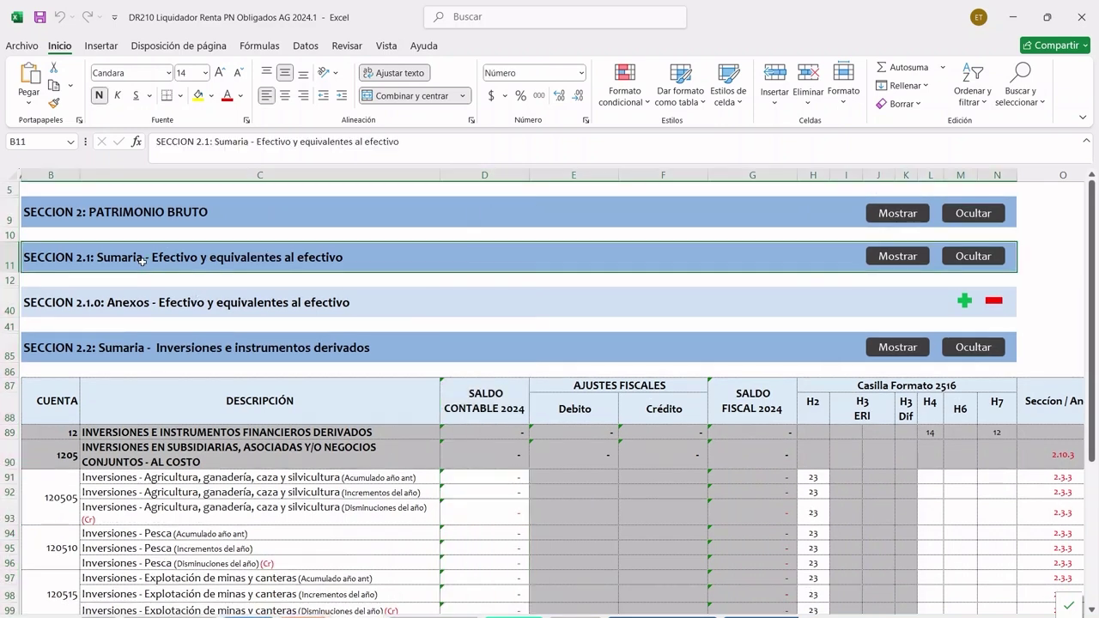
click(117, 301)
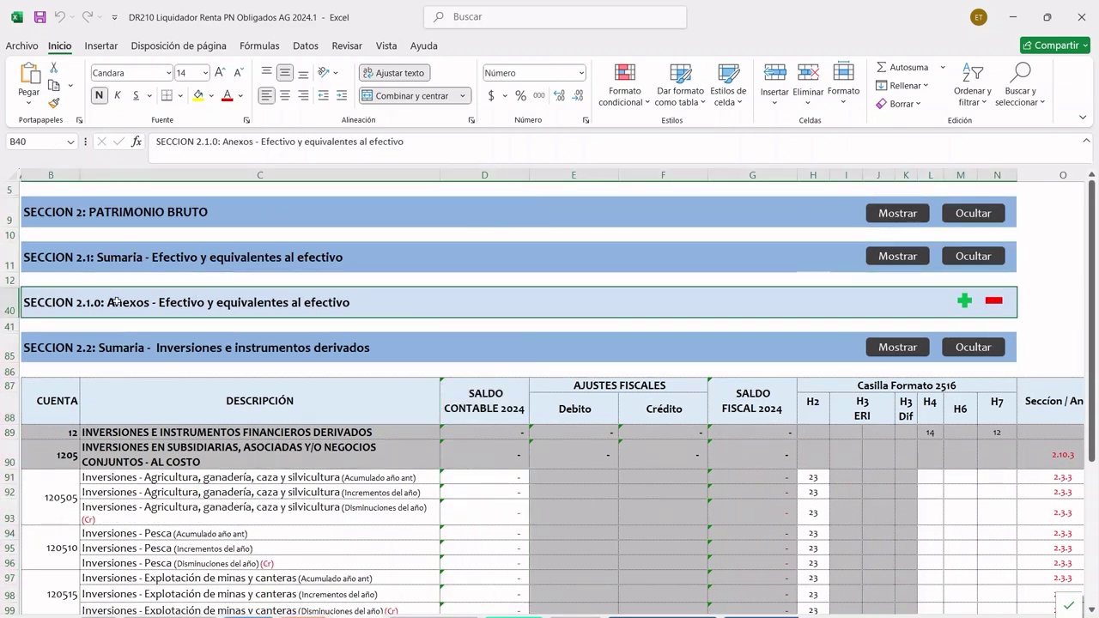
click(127, 256)
click(134, 300)
click(160, 262)
click(163, 292)
click(965, 300)
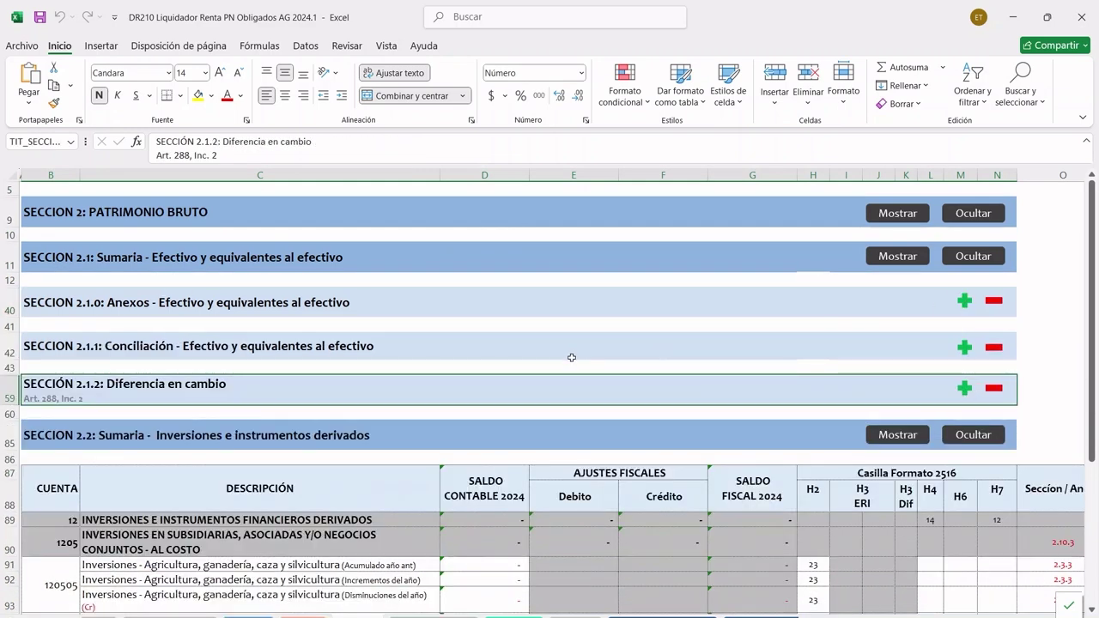
Step: Expand Sección 2.1.1: Conciliación - Efectivo y equivalentes al efectivo to view its reconciliation table, and collapse it again
click(158, 346)
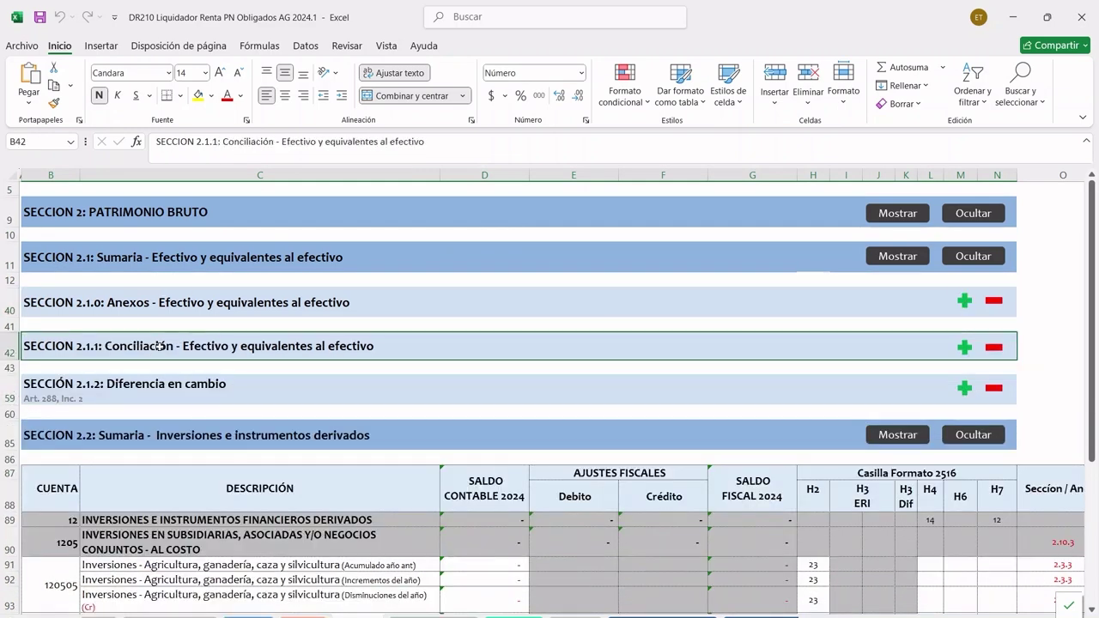
click(189, 260)
click(211, 314)
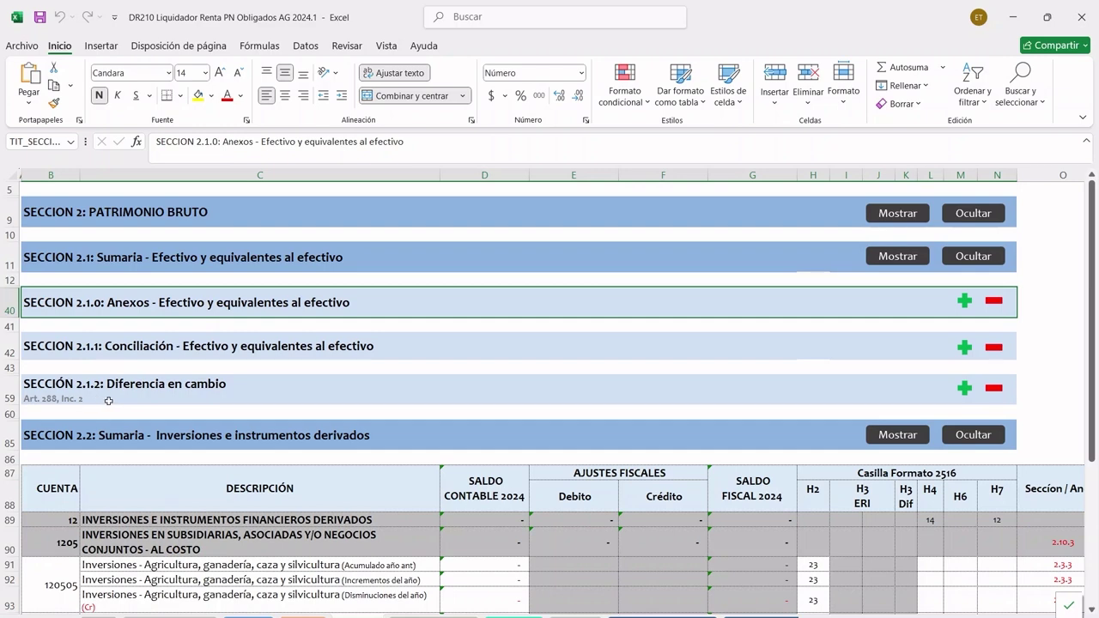
click(189, 347)
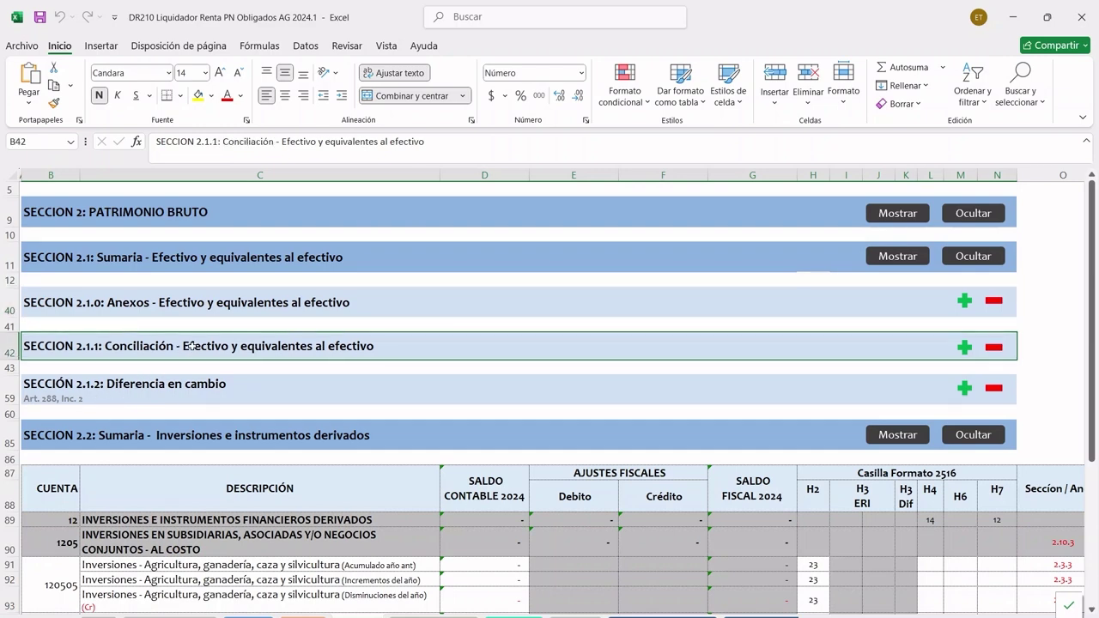
click(964, 347)
scroll(761, 408, down, 1)
scroll(761, 407, down, 1)
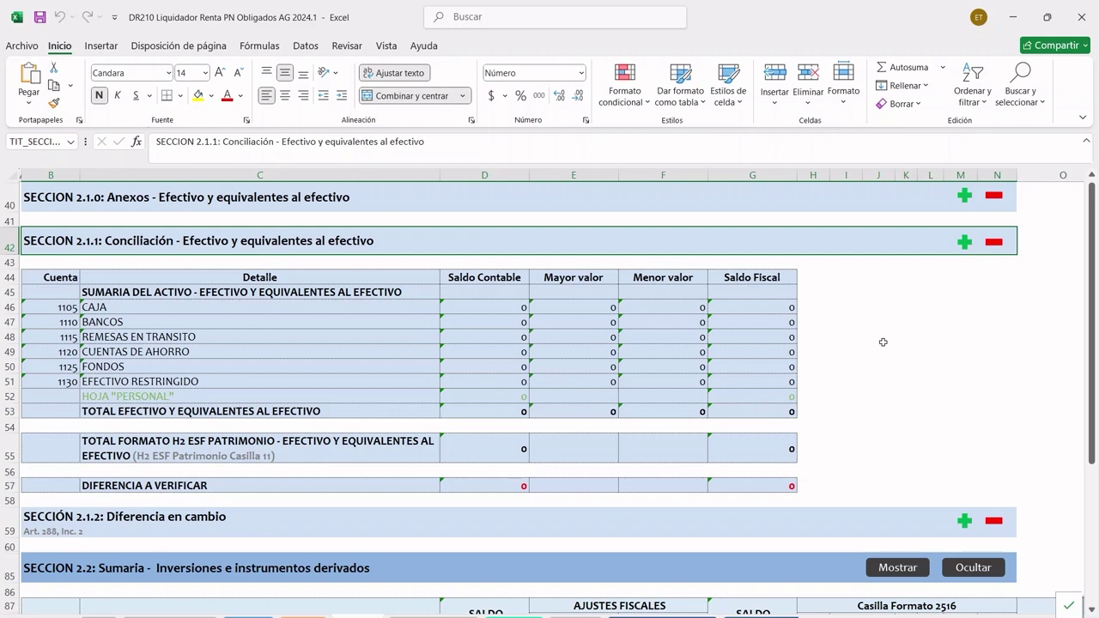
click(996, 247)
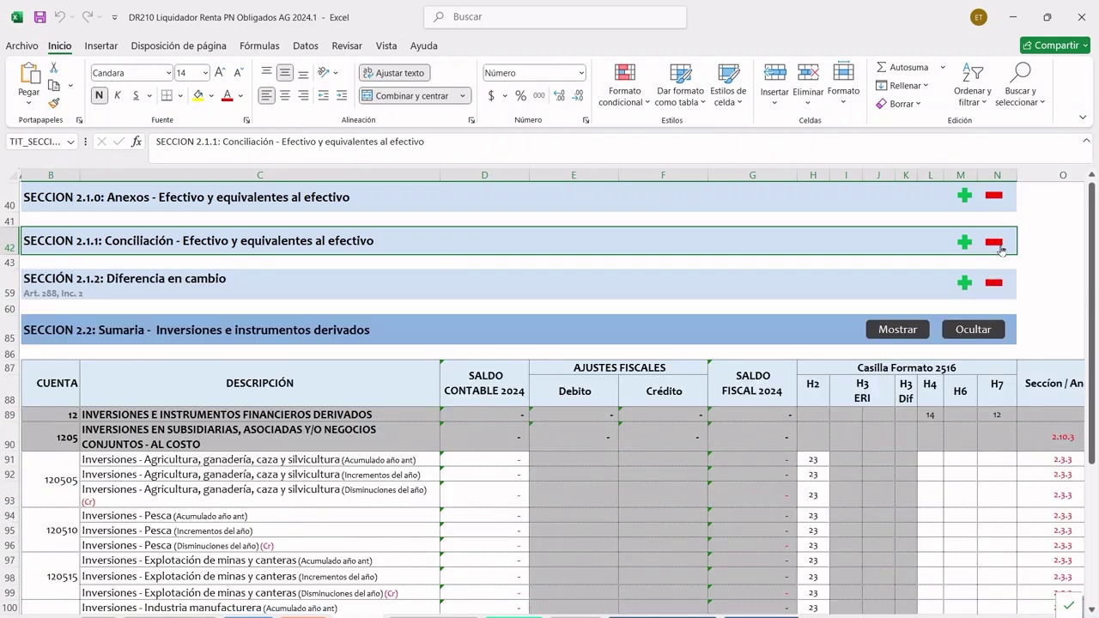
Step: Expand Sección 2.1.2: Diferencia en cambio to view its annex table, and collapse it again
click(965, 286)
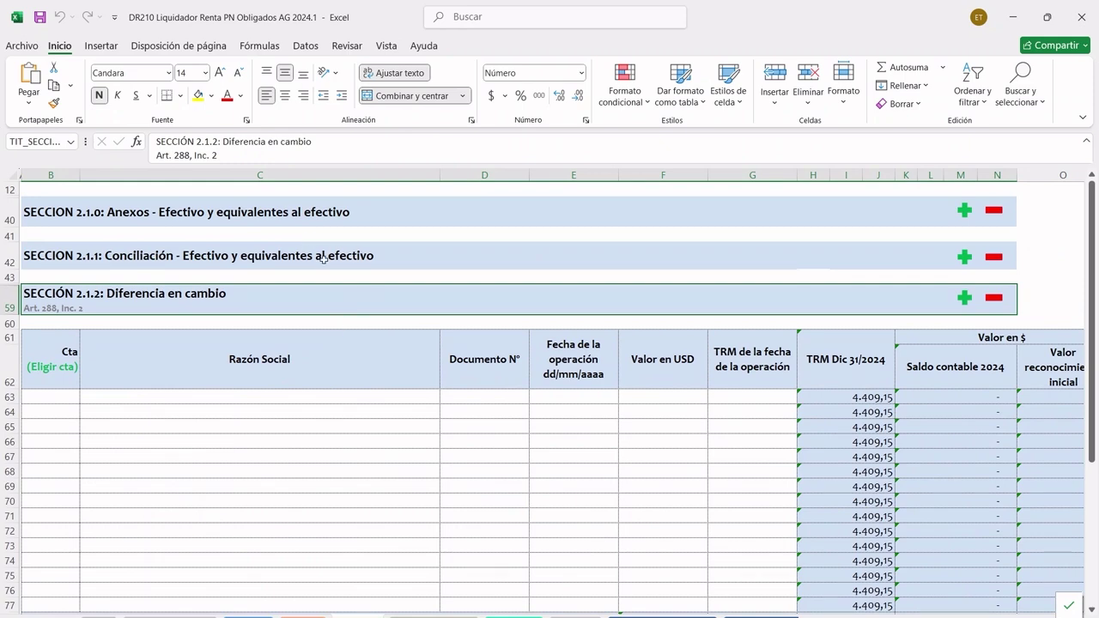
scroll(292, 231, up, 1)
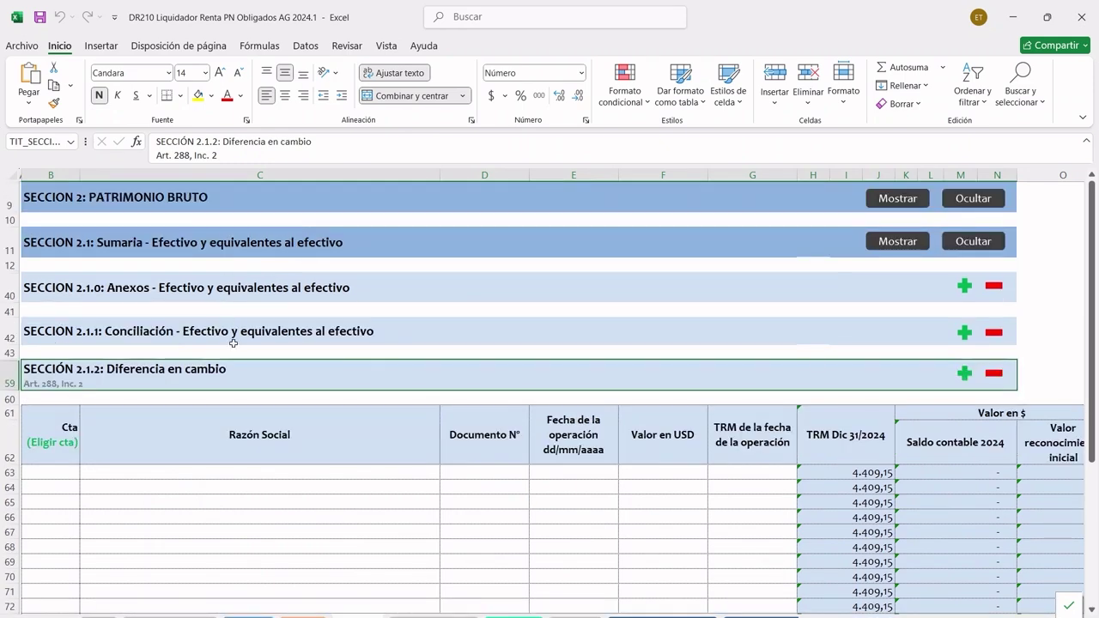
click(993, 374)
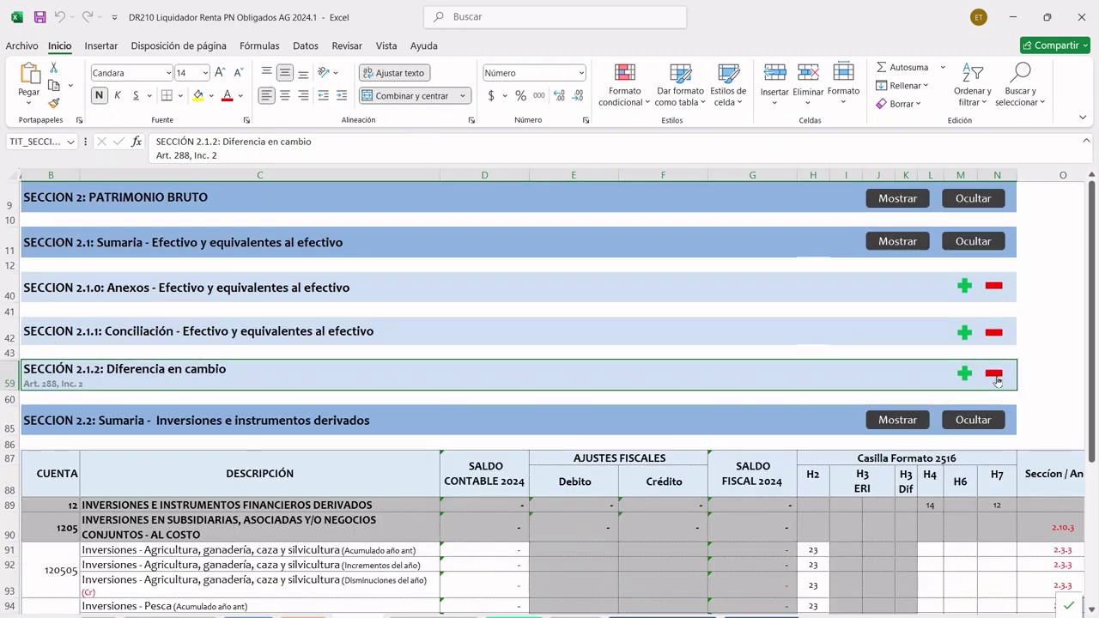
Step: Hide the Sección 2.2 Sumaria table and compare its heading with Sección 2.3 Ajustes fiscales no contables and the 2.3.0 Anexos
scroll(976, 401, down, 1)
click(973, 348)
scroll(704, 381, down, 1)
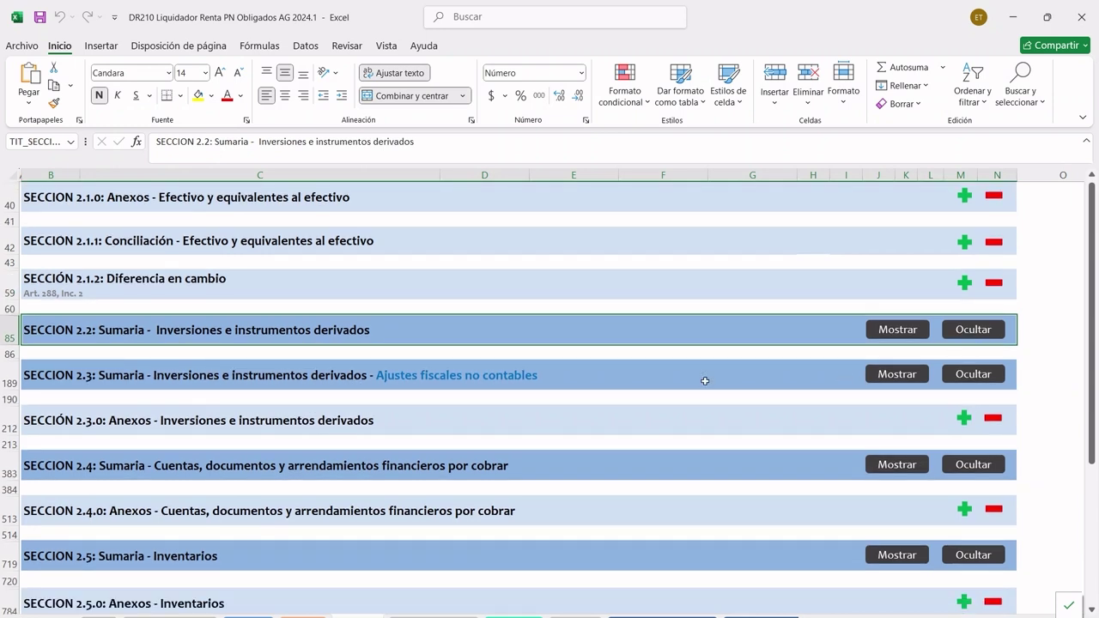
click(371, 334)
click(160, 419)
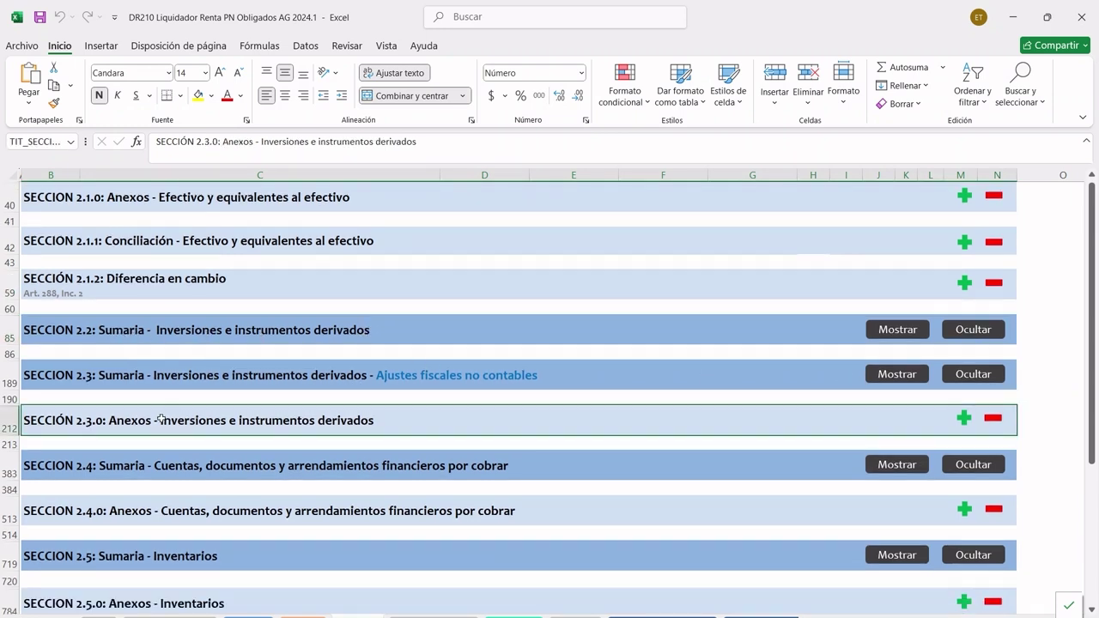
click(144, 374)
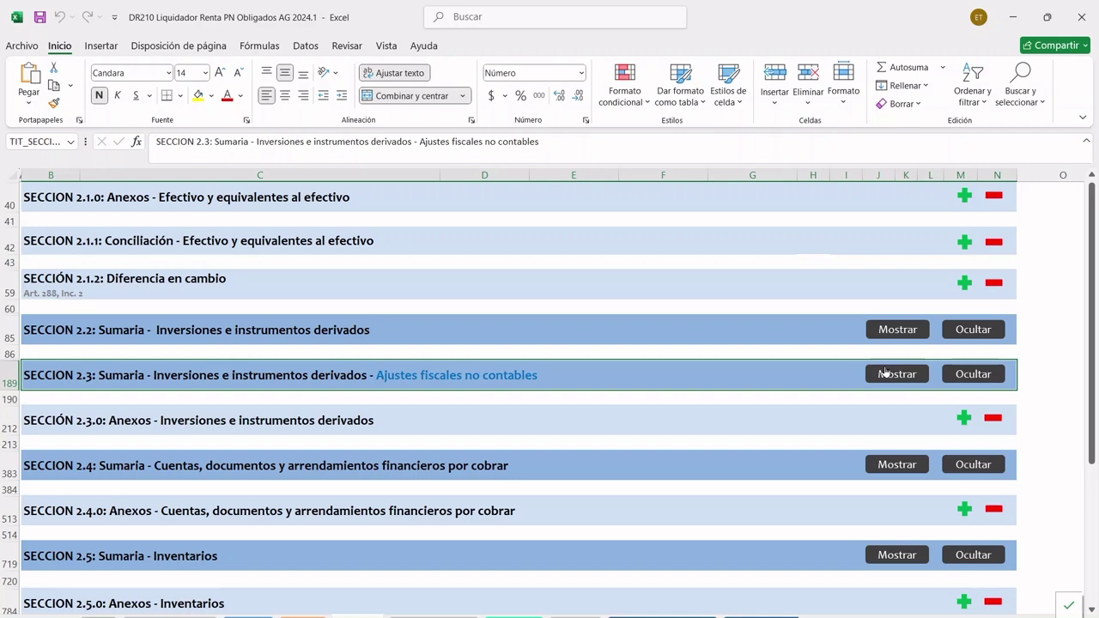
click(405, 335)
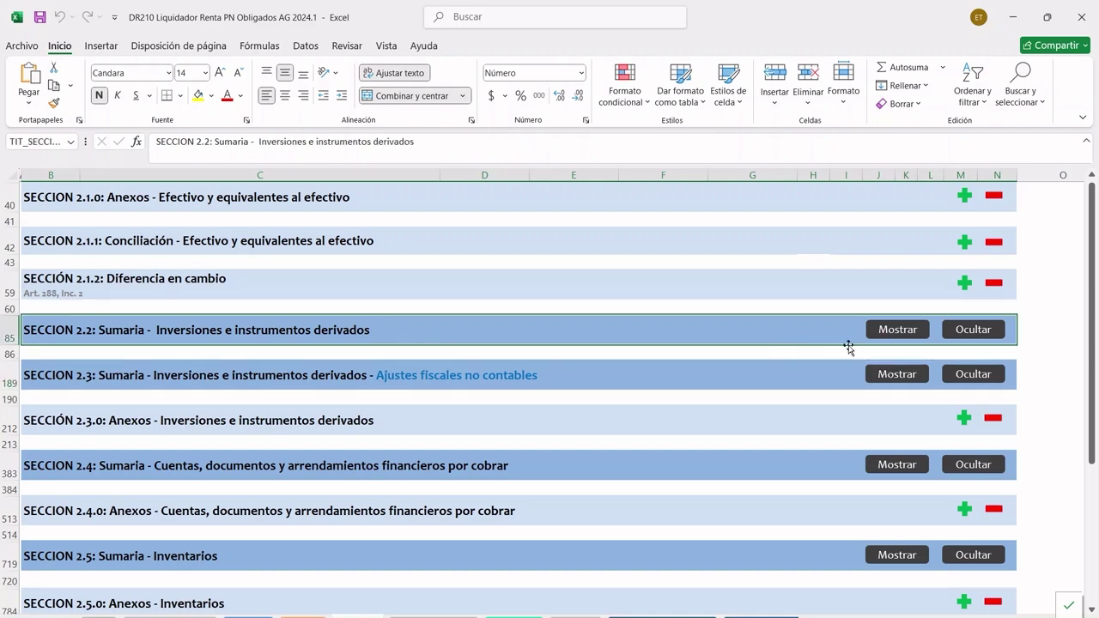
Step: Show the Sección 2.2 Sumaria again to review its investment accounts, and hide it
click(897, 330)
scroll(118, 405, down, 2)
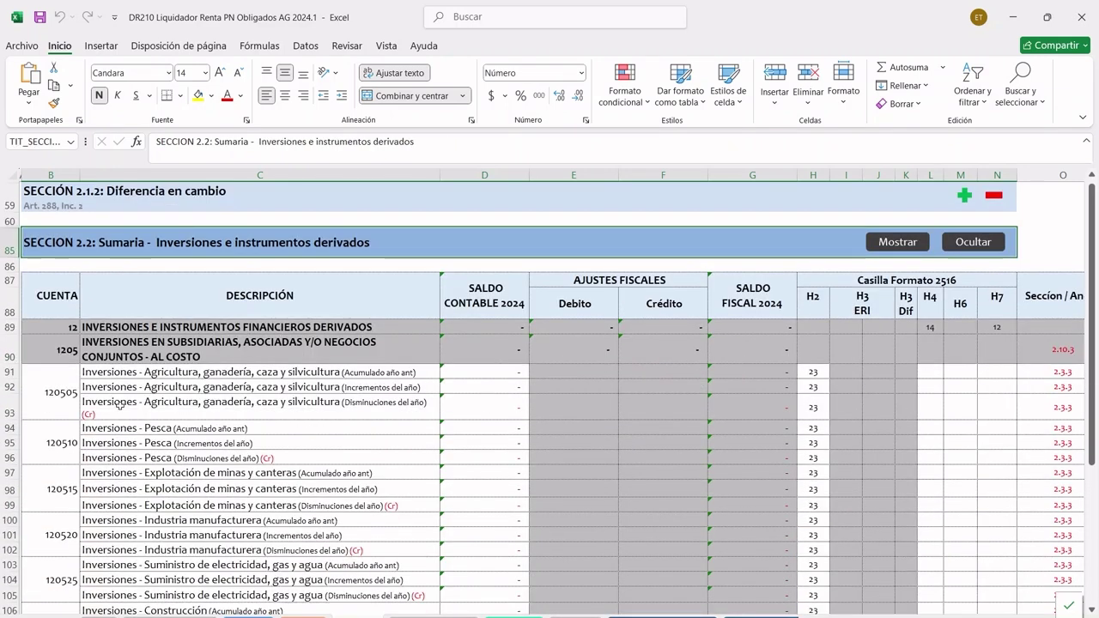
scroll(496, 378, down, 1)
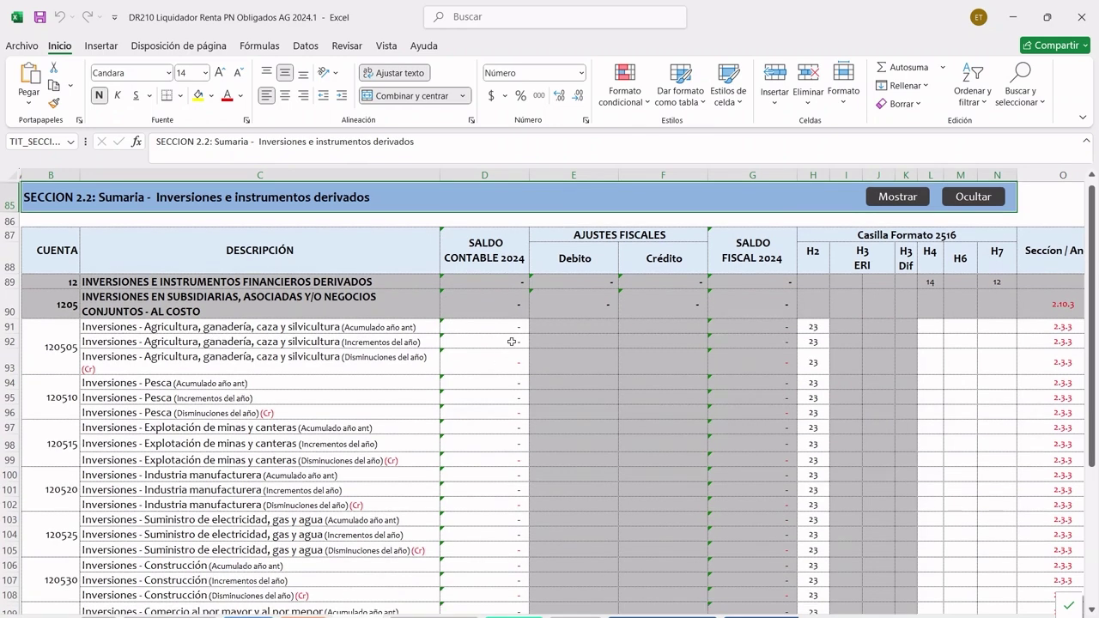
click(962, 212)
Step: Show the Sección 2.3 Sumaria for Inversiones e instrumentos derivados - Ajustes fiscales no contables and select its heading
click(897, 255)
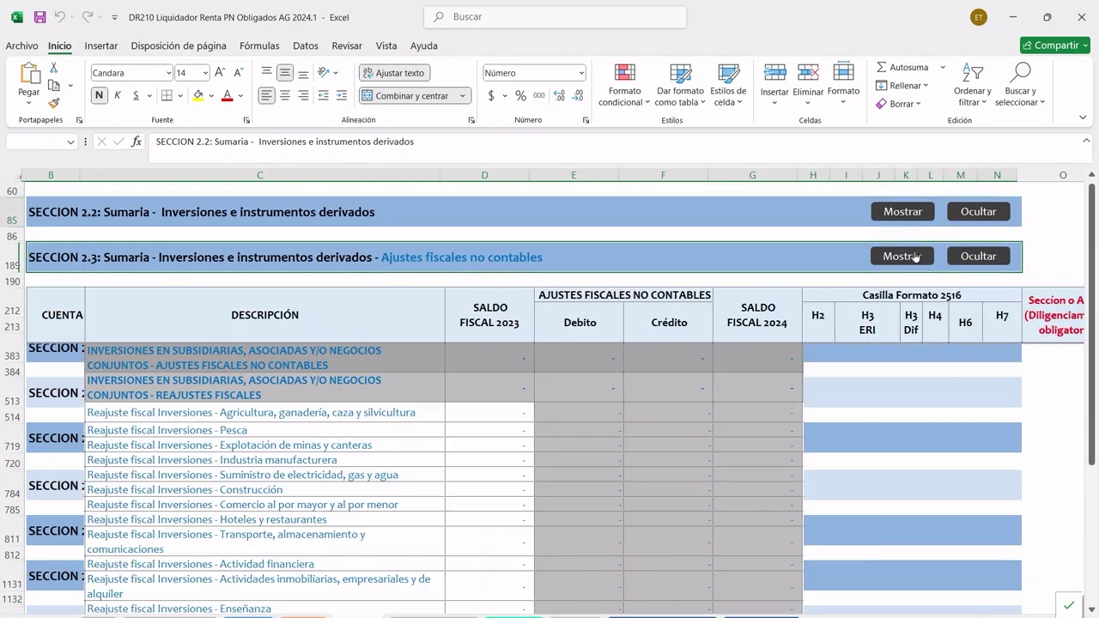
click(398, 261)
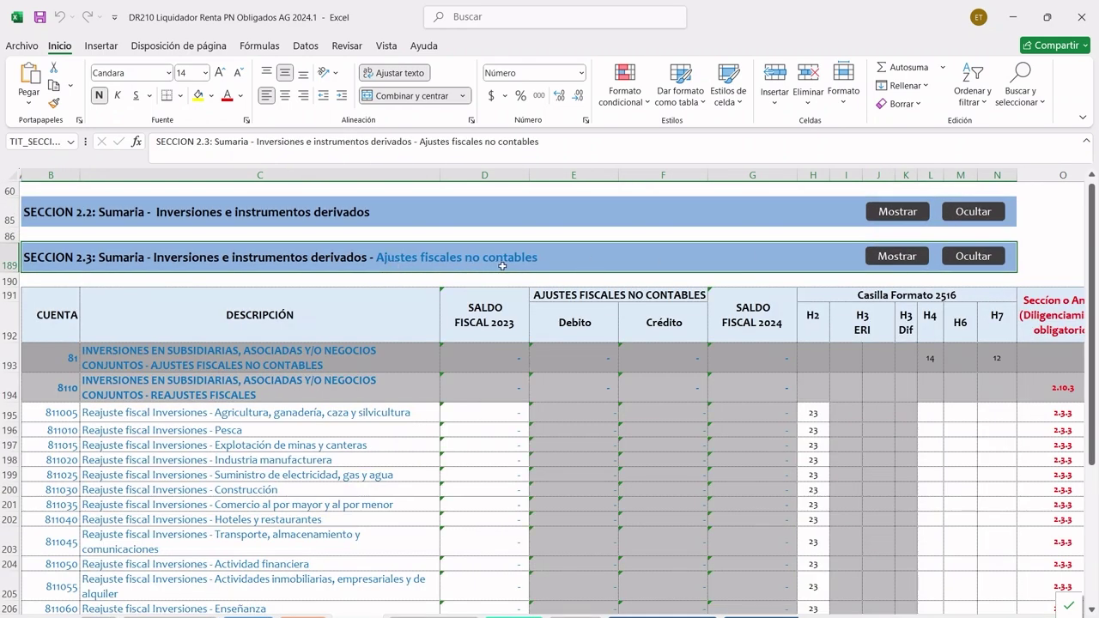
Step: Review the Saldo fiscal 2023, Debito, Crédito and Saldo fiscal 2024 columns of the Sección 2.3 Sumaria, highlighting Ajustes fiscales no contables
scroll(412, 455, down, 1)
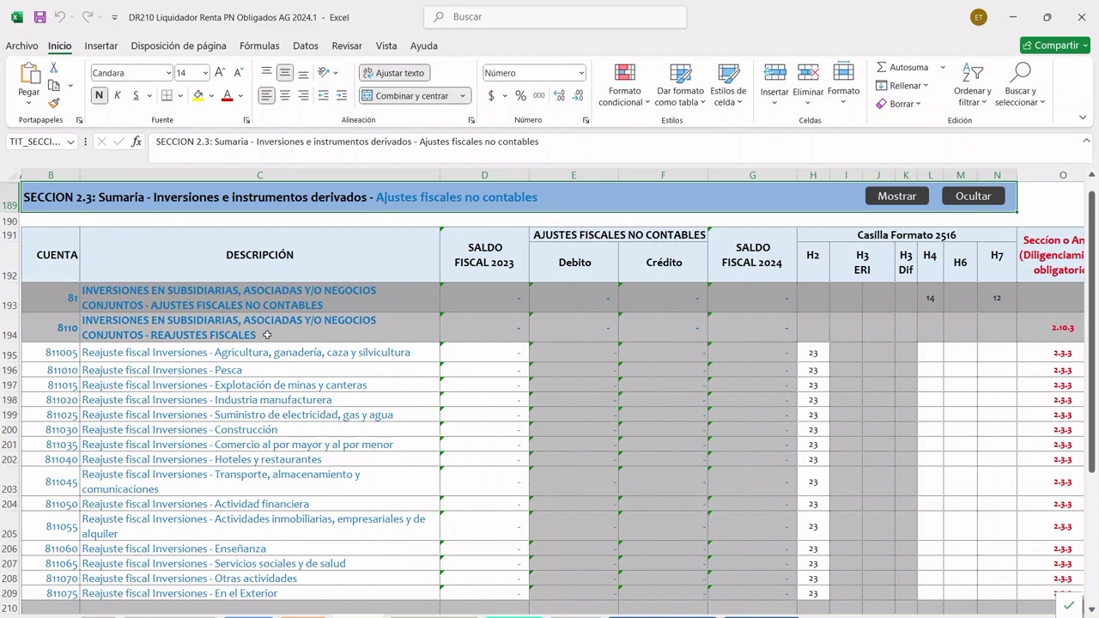
click(473, 175)
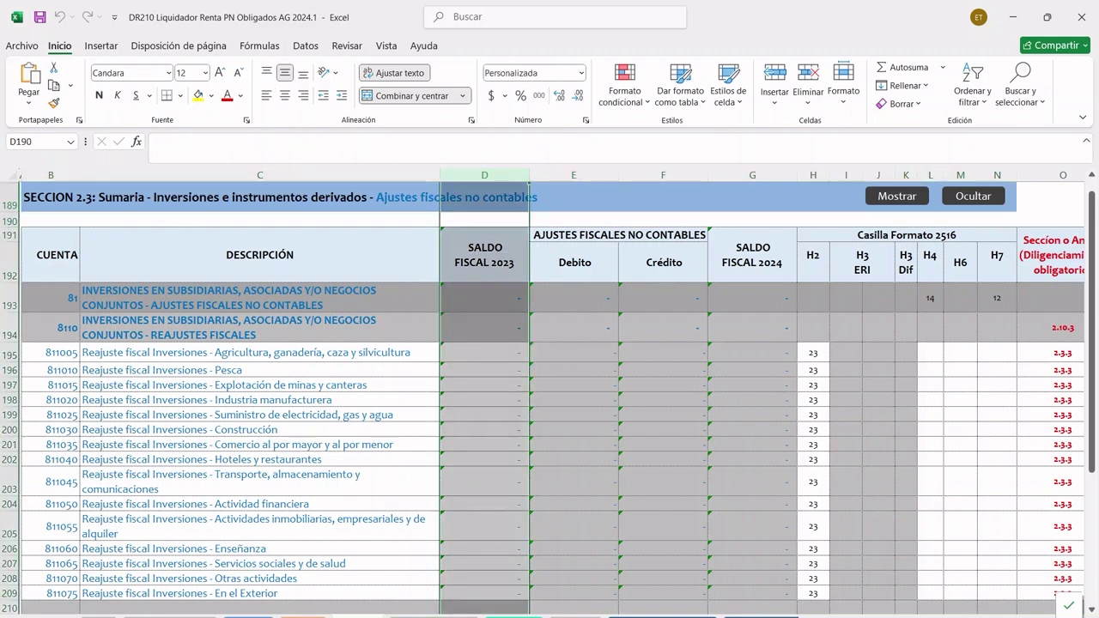
click(588, 176)
click(657, 176)
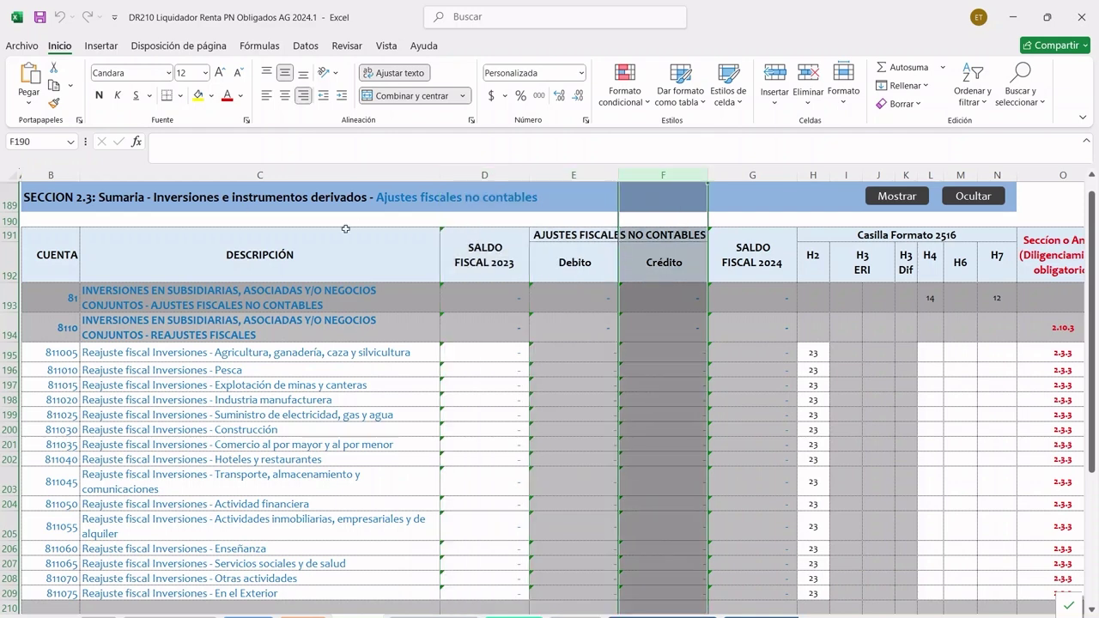
drag(570, 237, 619, 291)
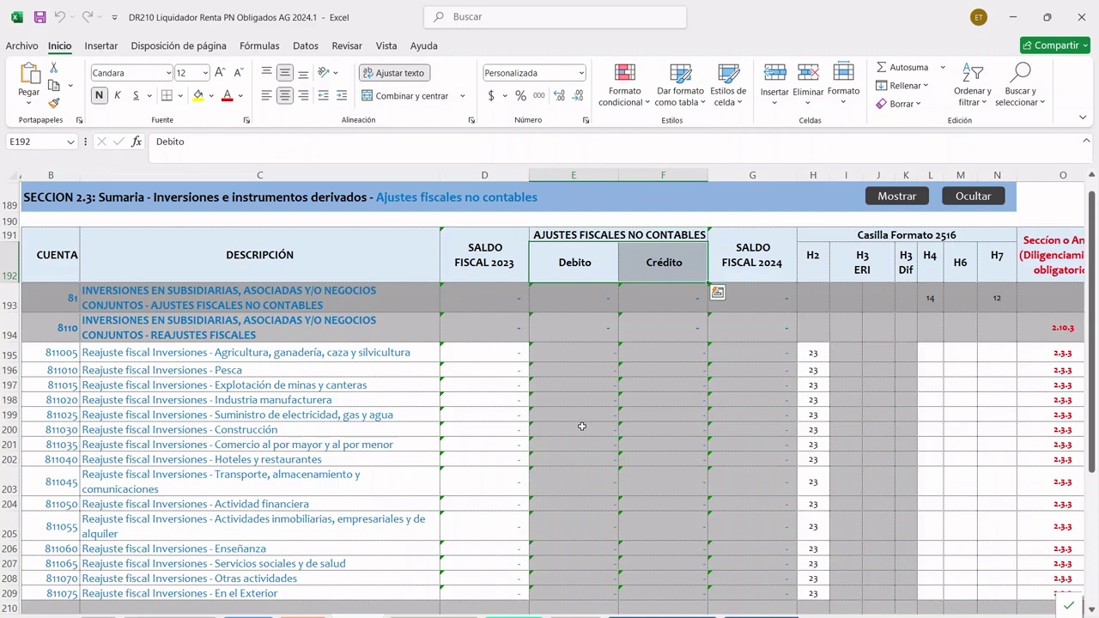
click(767, 174)
click(770, 252)
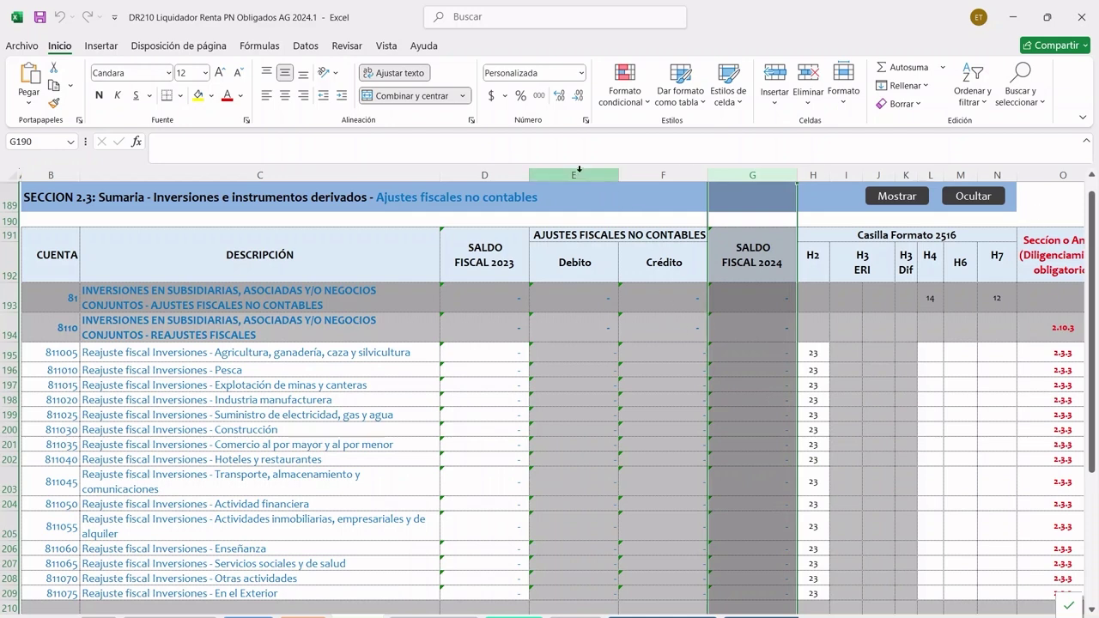
click(575, 236)
drag(575, 236, 603, 467)
Step: Examine the mandatory section or annex column of the Sección 2.3 Sumaria, highlighting the 2.3.3 references for accounts 811005 to 811075
scroll(595, 340, up, 1)
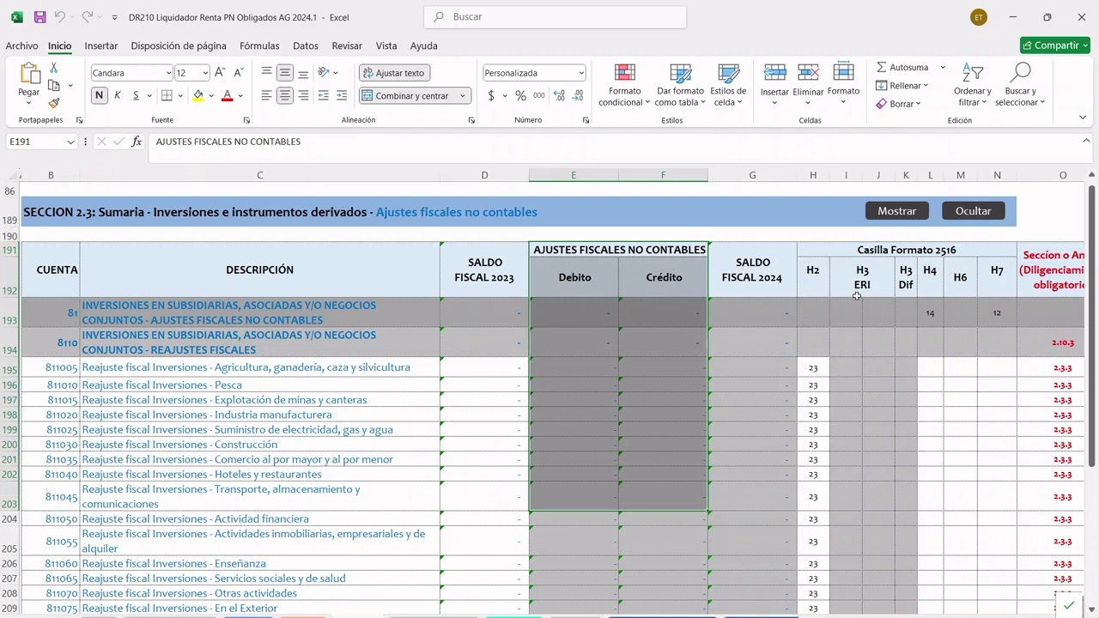
click(1048, 175)
scroll(1049, 375, down, 1)
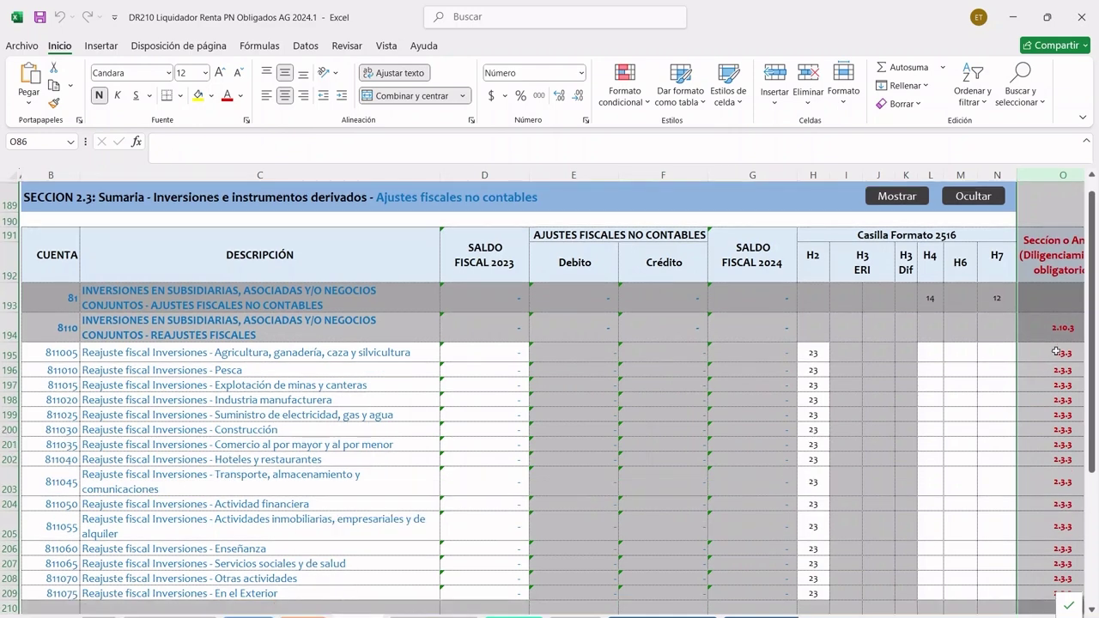
click(1056, 350)
drag(1057, 350, 1051, 587)
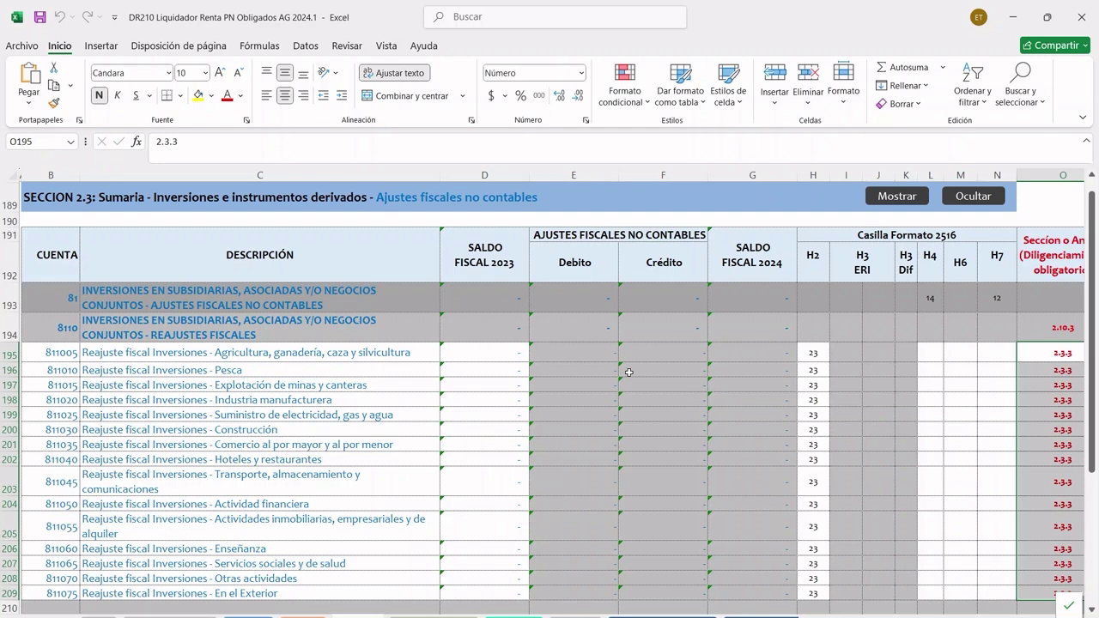
scroll(626, 367, down, 1)
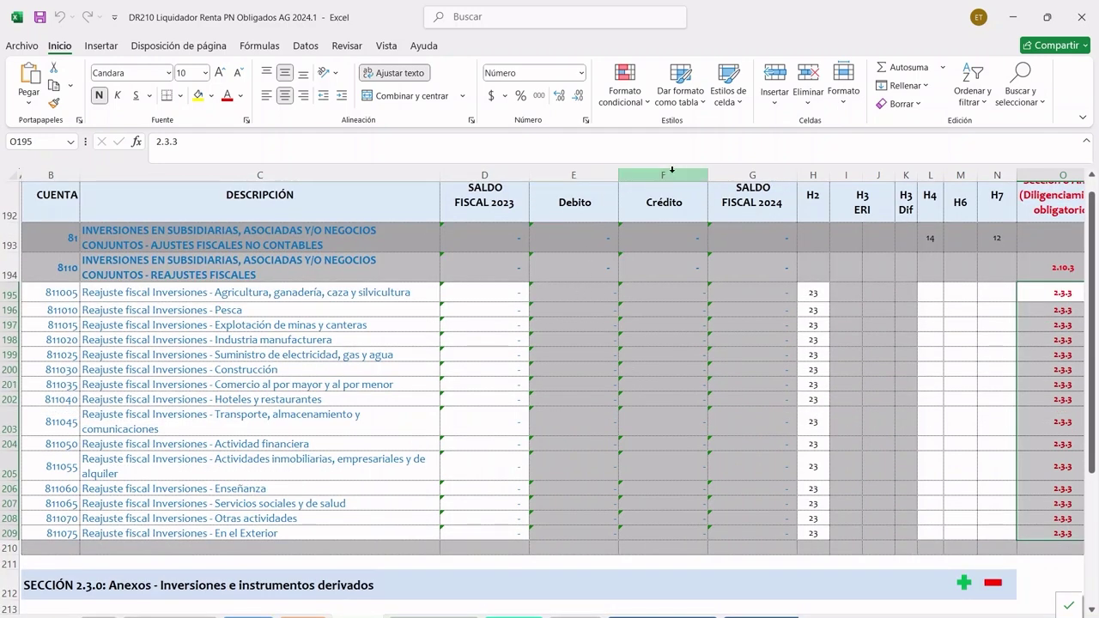
Step: Inspect the Debito and Crédito cells of the investment reajuste accounts and their annex references, then highlight the row of account 811005
drag(596, 193, 650, 201)
click(586, 290)
drag(587, 290, 649, 517)
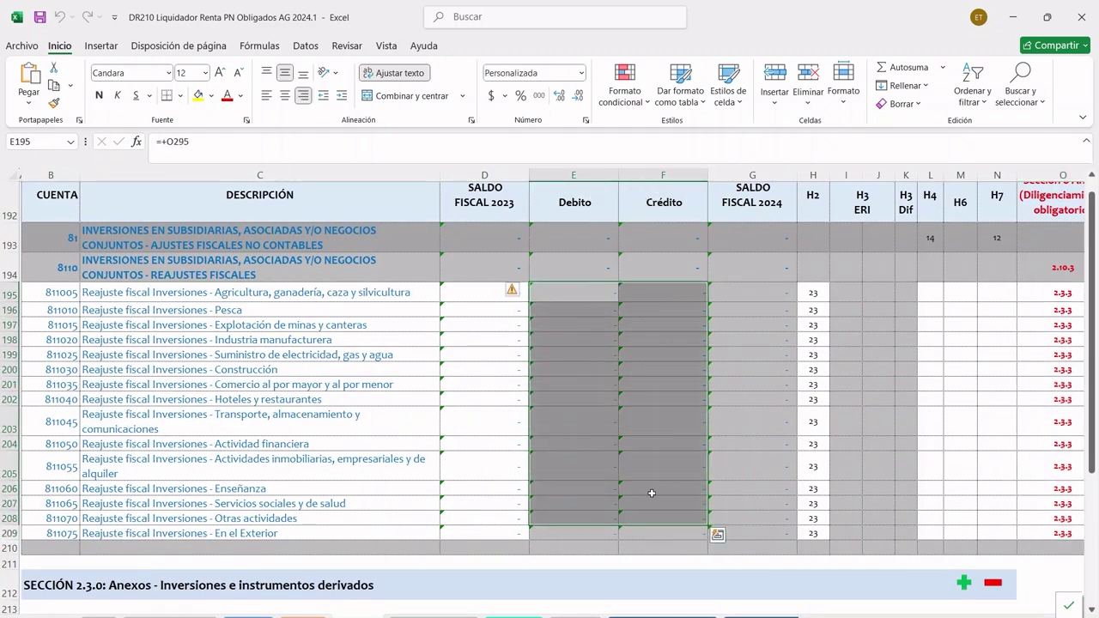
click(600, 296)
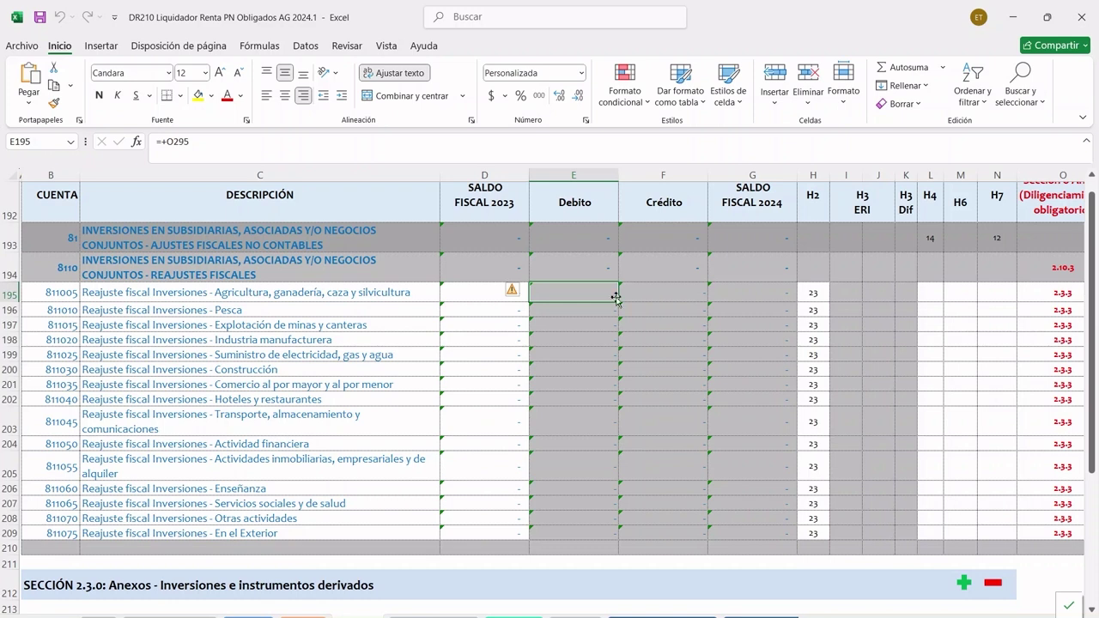
drag(601, 286, 638, 287)
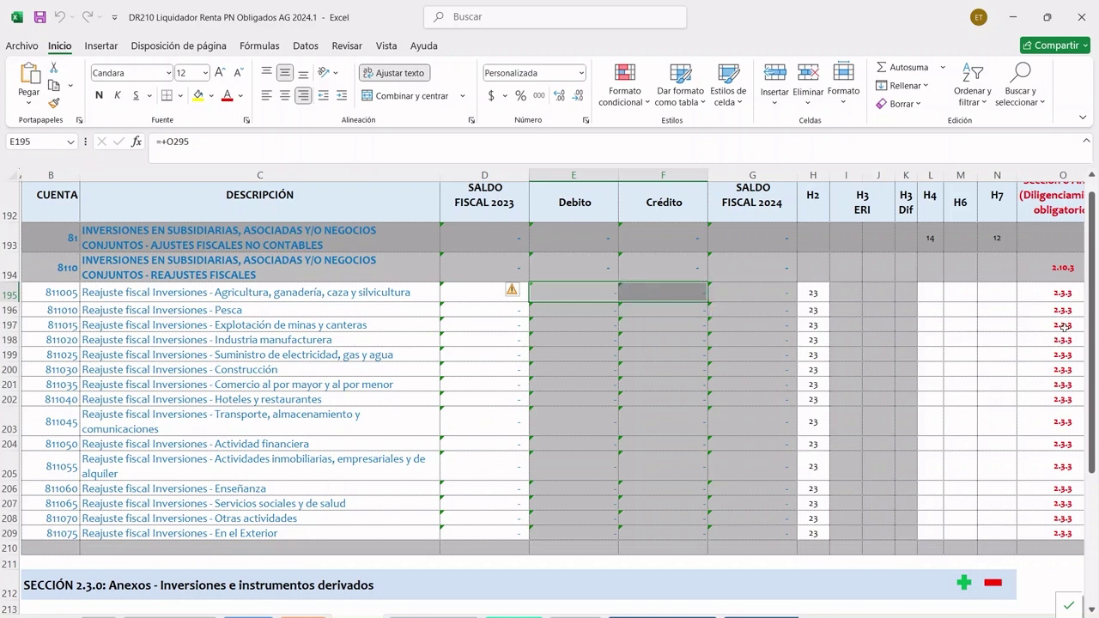
drag(1060, 296, 1070, 534)
click(445, 292)
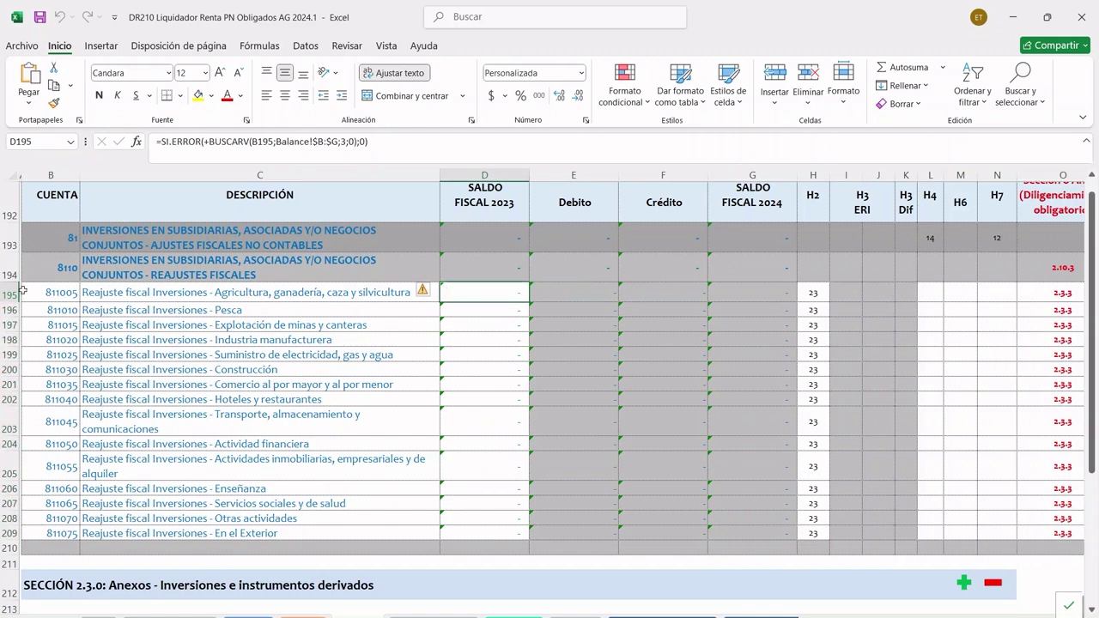
click(21, 293)
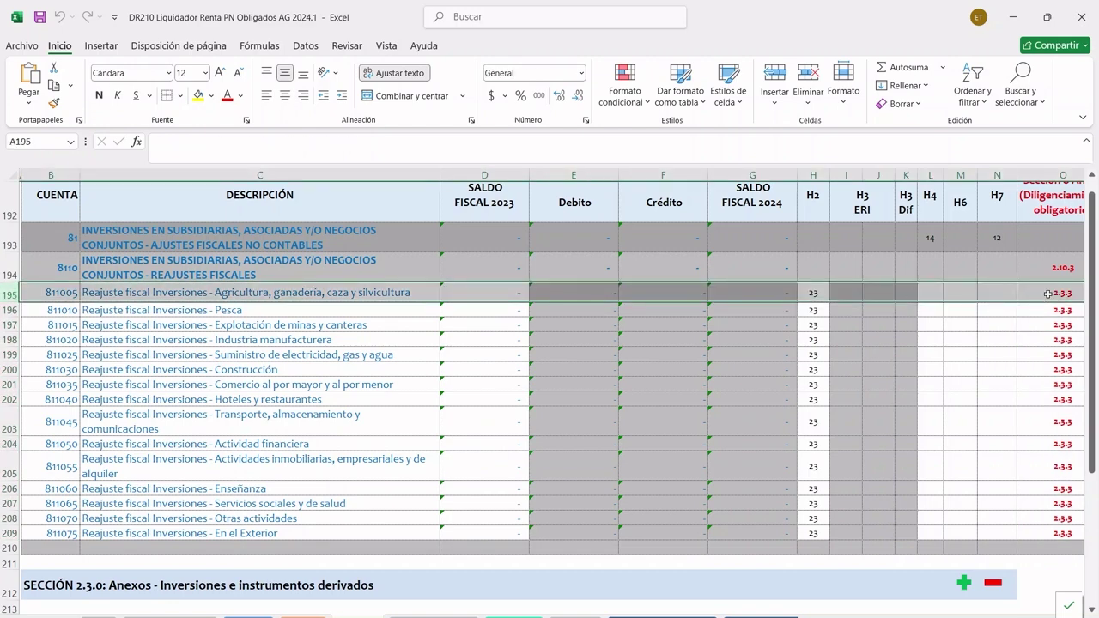
Step: Expand the Sección 2.3.0 Anexos list and the Sección 2.3.3: Determinación del valor fiscal - Inversiones annex
scroll(939, 395, down, 1)
click(136, 486)
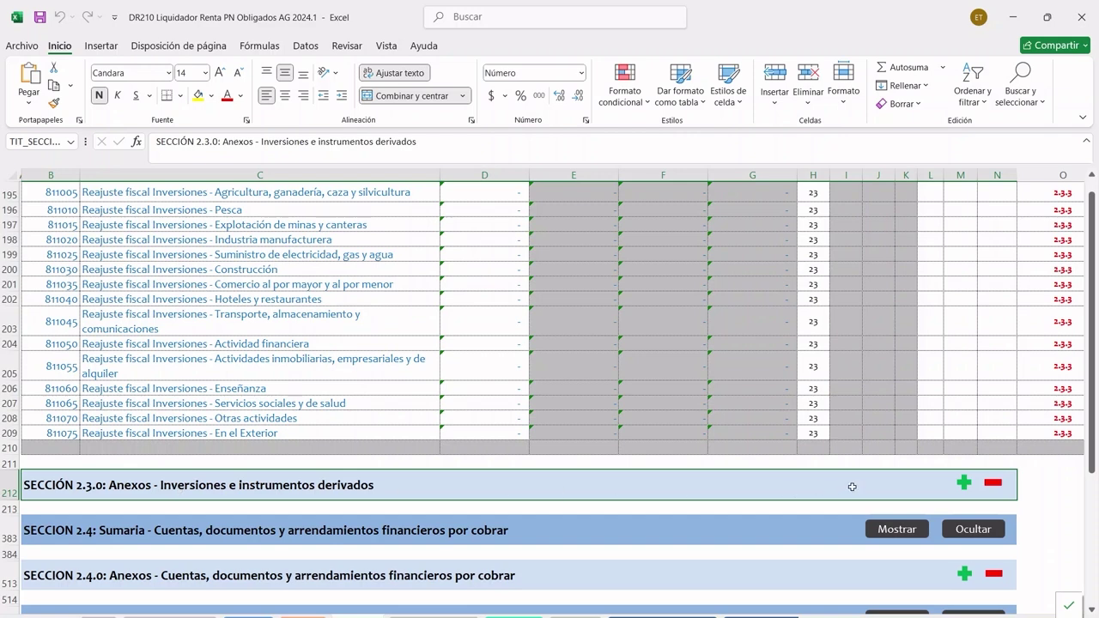
click(963, 483)
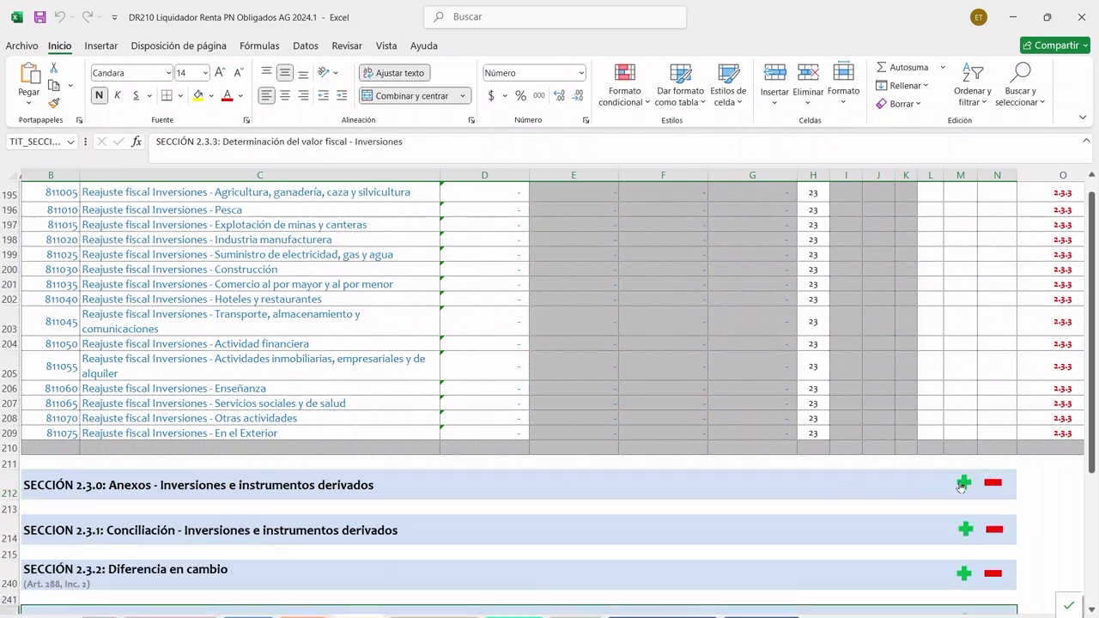
scroll(497, 503, down, 2)
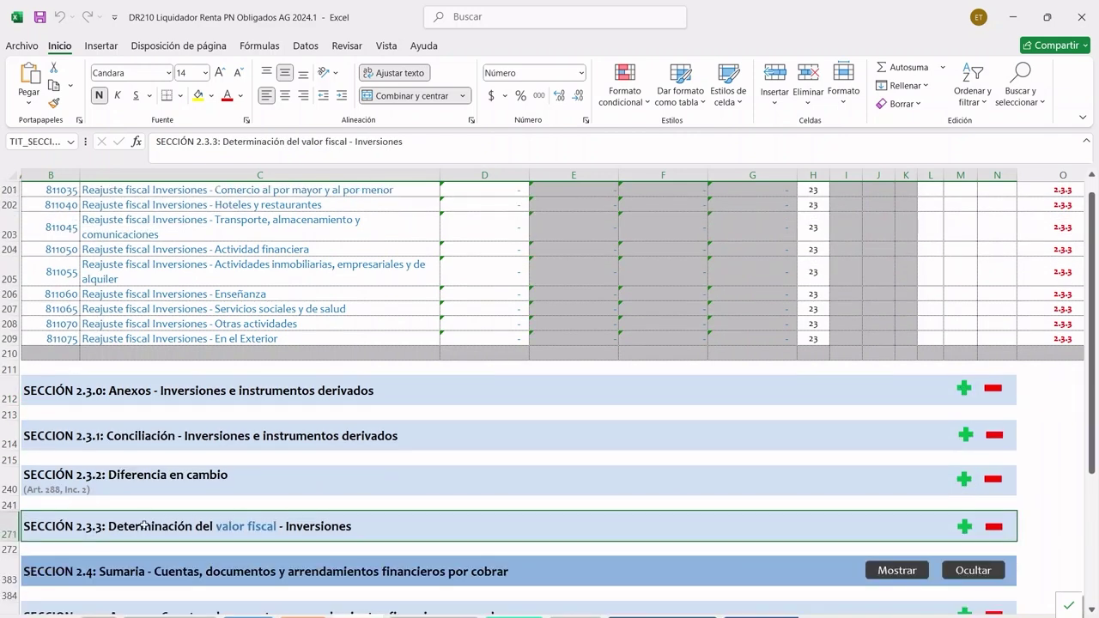
click(965, 526)
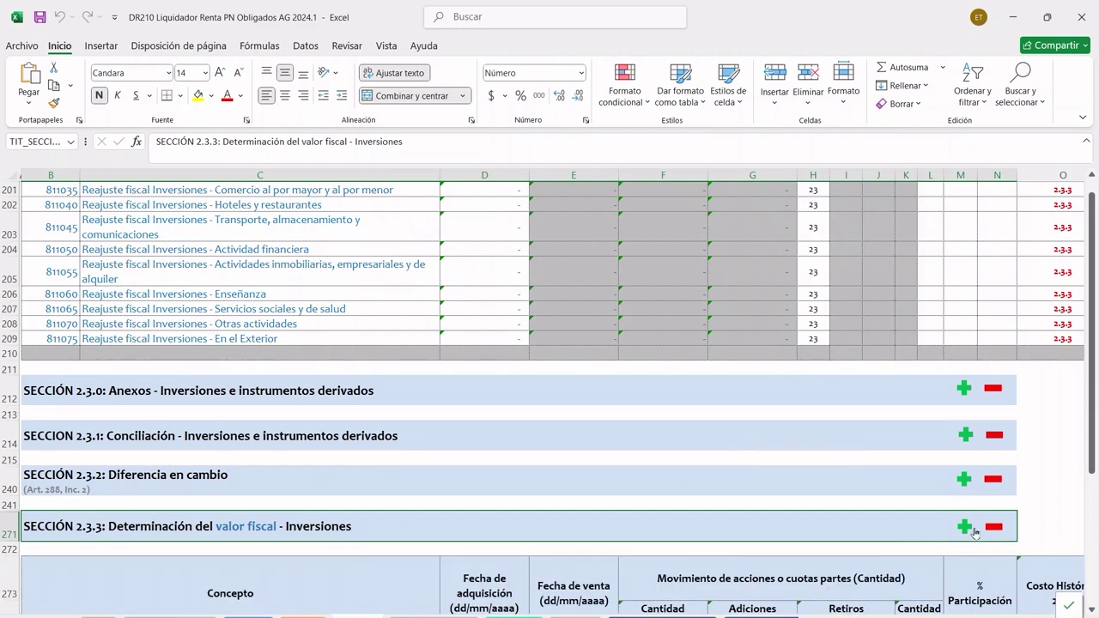
Step: View the Concepto options available in the first row of the Sección 2.3.3 table, leaving the selection unchanged
scroll(1037, 417, down, 4)
scroll(898, 454, down, 1)
click(368, 385)
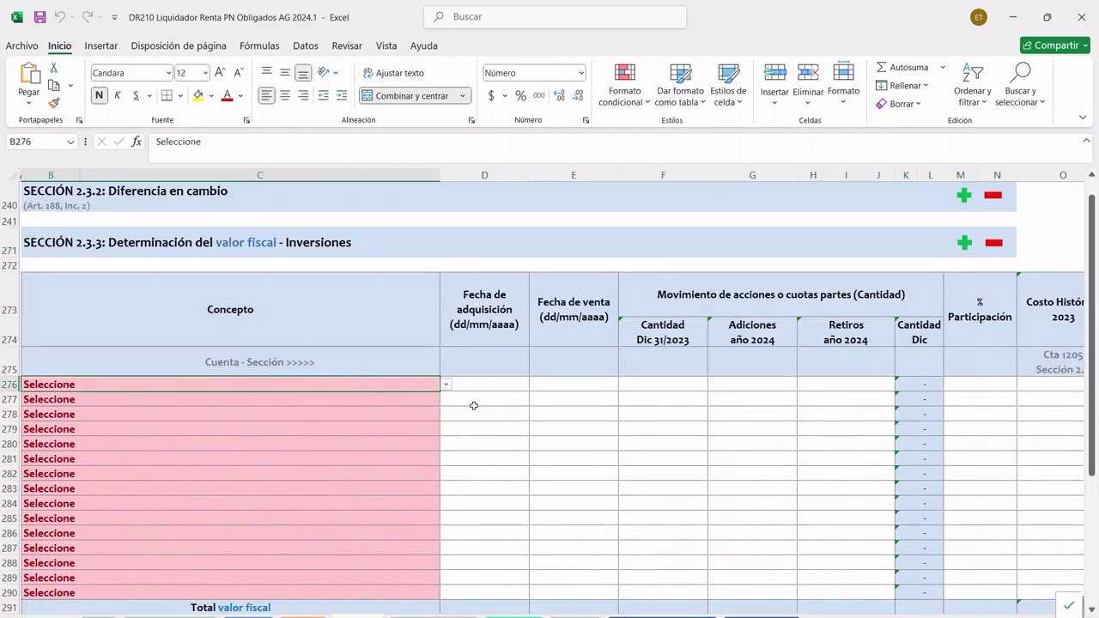
click(447, 386)
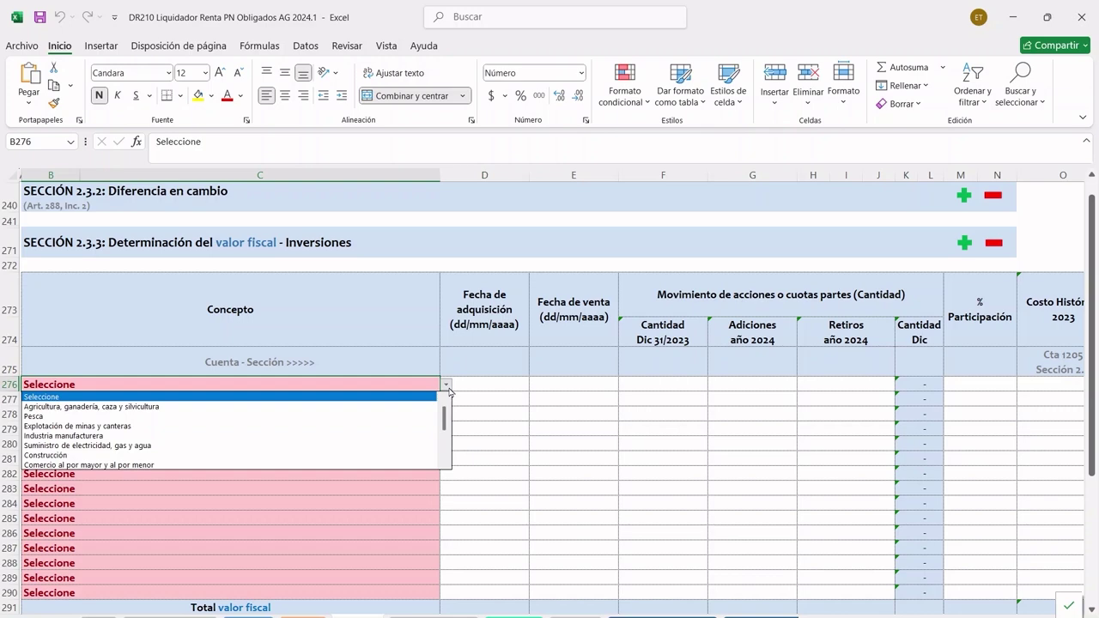
click(448, 390)
Step: Examine the Sección 2.3.3 columns from Fecha de adquisición across to the INCRNGO benefit, and return to the start of the table
drag(495, 390, 642, 394)
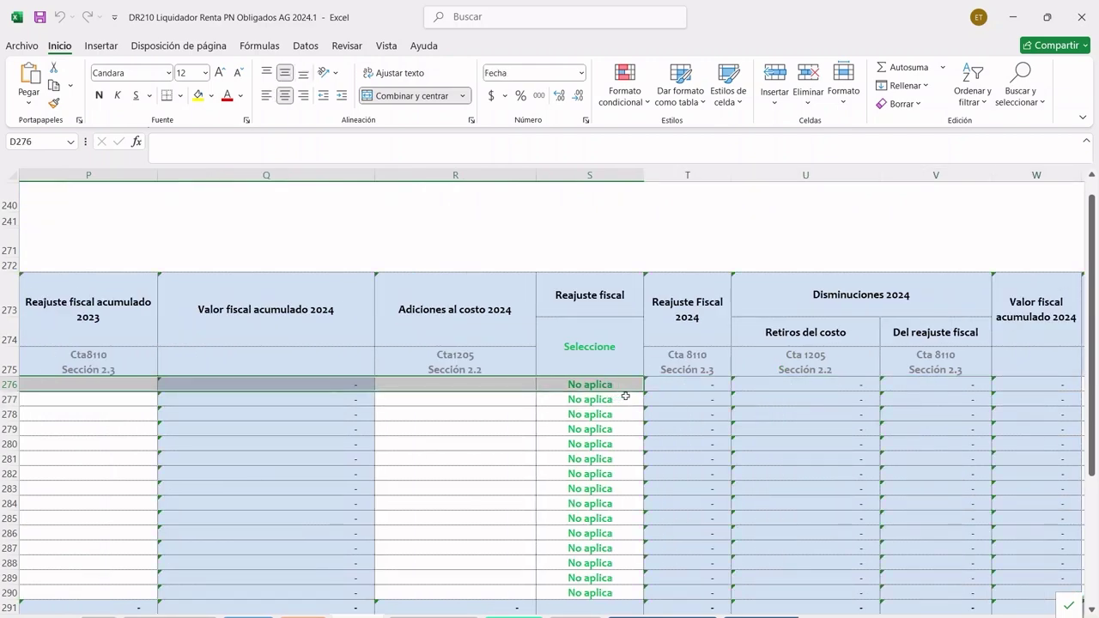
click(788, 391)
key(Right)
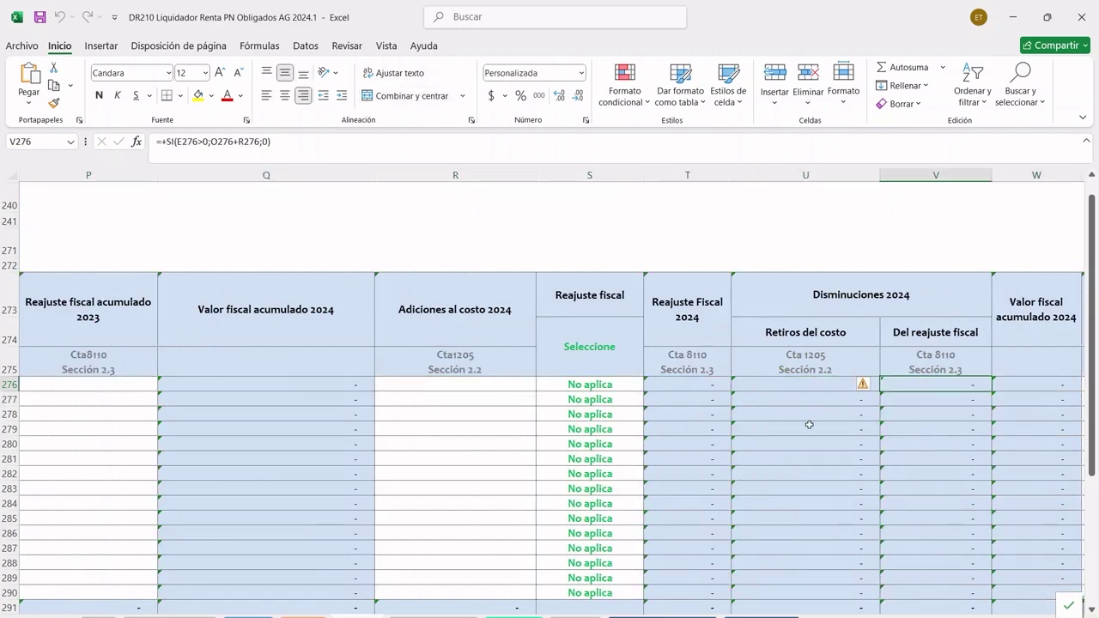
click(825, 284)
key(Right)
key(Right)
key(Right)
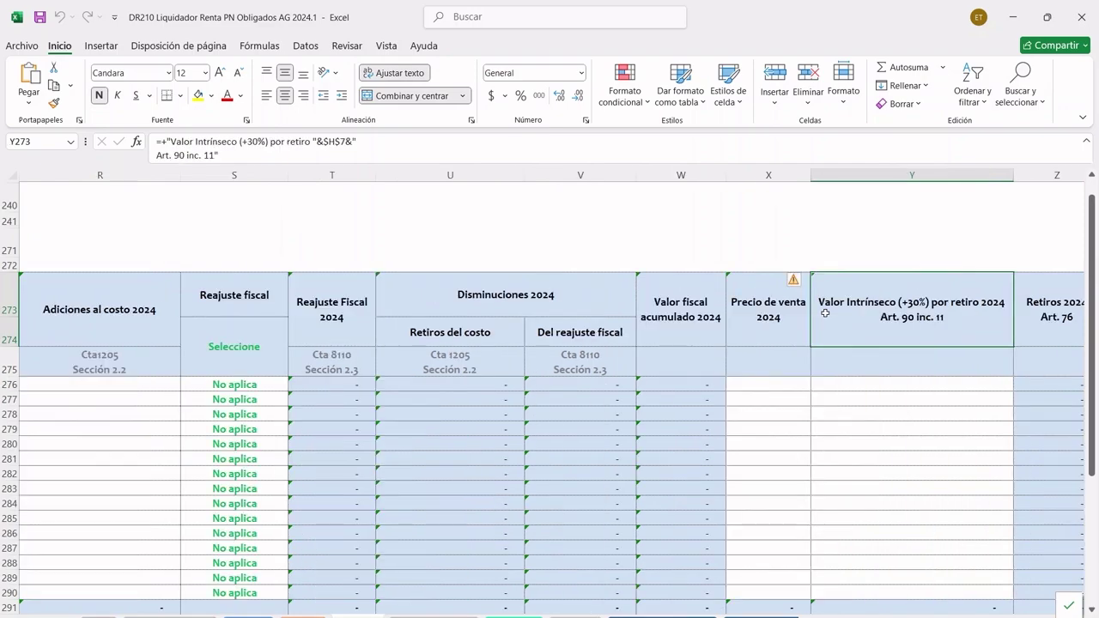
key(Right)
key(Right)
key(Right)
key(Right)
key(Right)
key(Right)
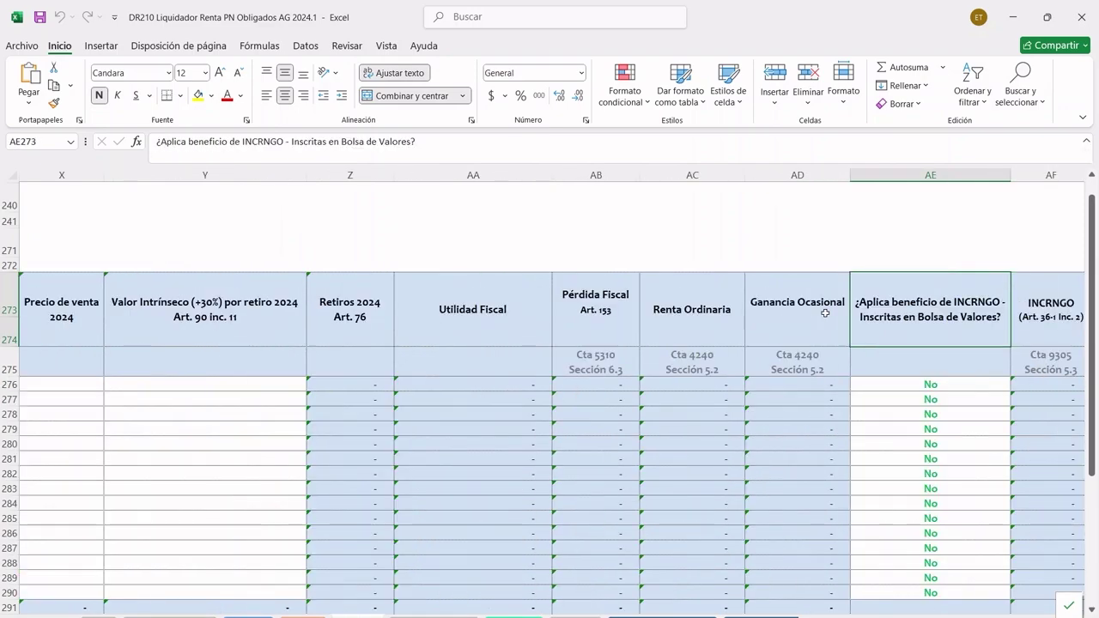
key(Right)
key(Left)
key(Left)
key(Left)
key(Left)
key(Left)
key(Left)
key(Left)
key(Left)
key(Left)
key(Left)
key(Left)
key(Left)
key(Left)
key(Left)
key(Left)
key(Left)
key(Left)
key(Left)
key(Left)
key(Left)
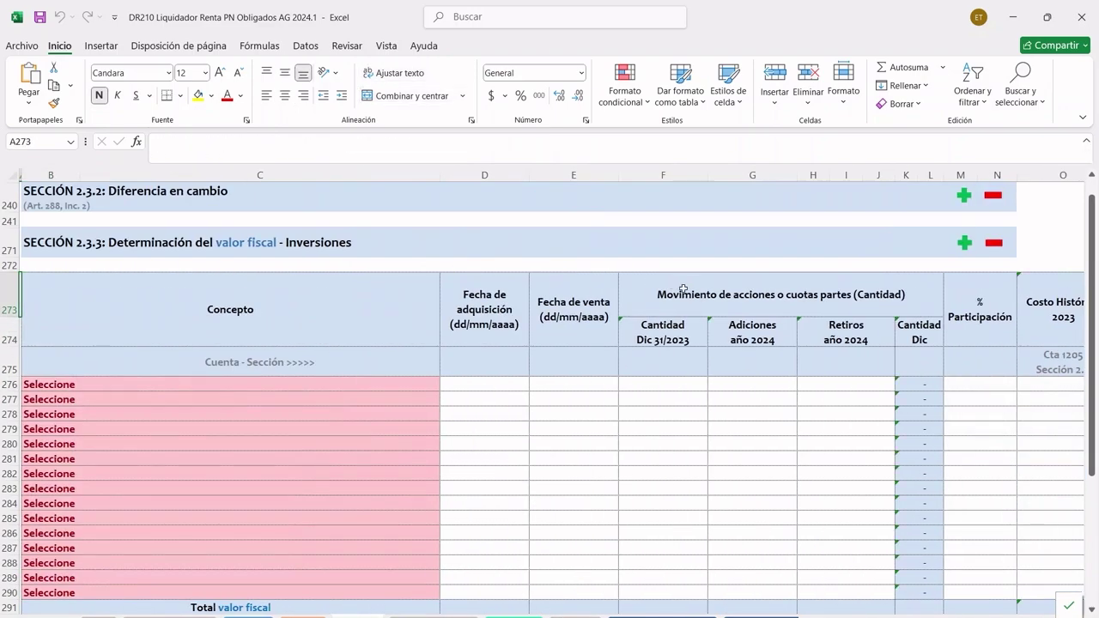
Step: Return to the Sección 2.3 Sumaria and inspect the Saldo fiscal 2023, Debito and Crédito cells of account 811010 Pesca
scroll(682, 289, up, 10)
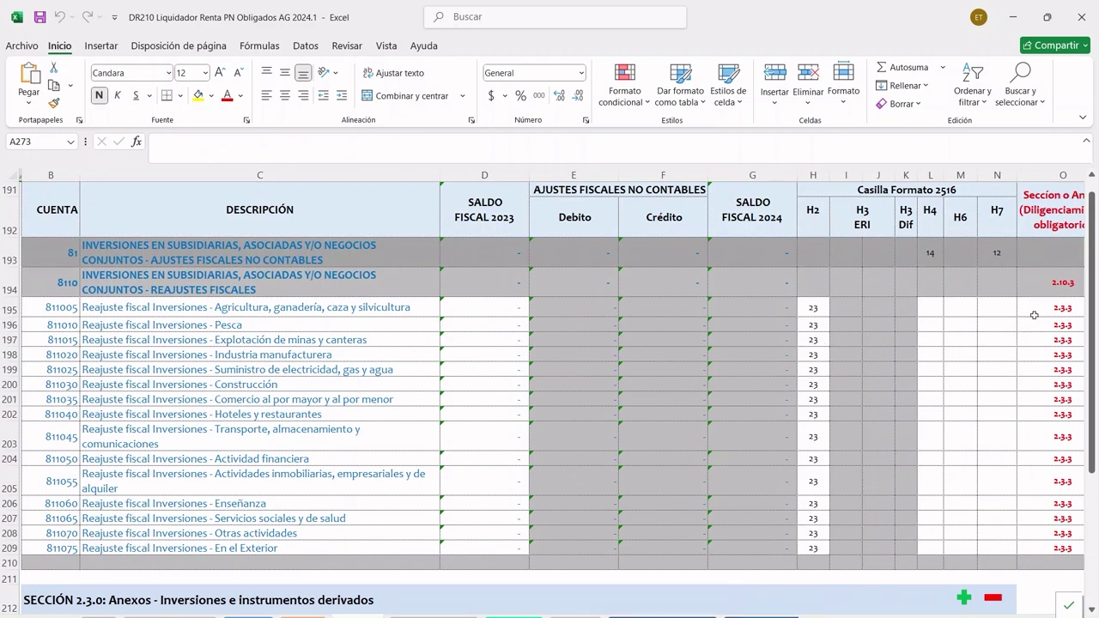
click(475, 325)
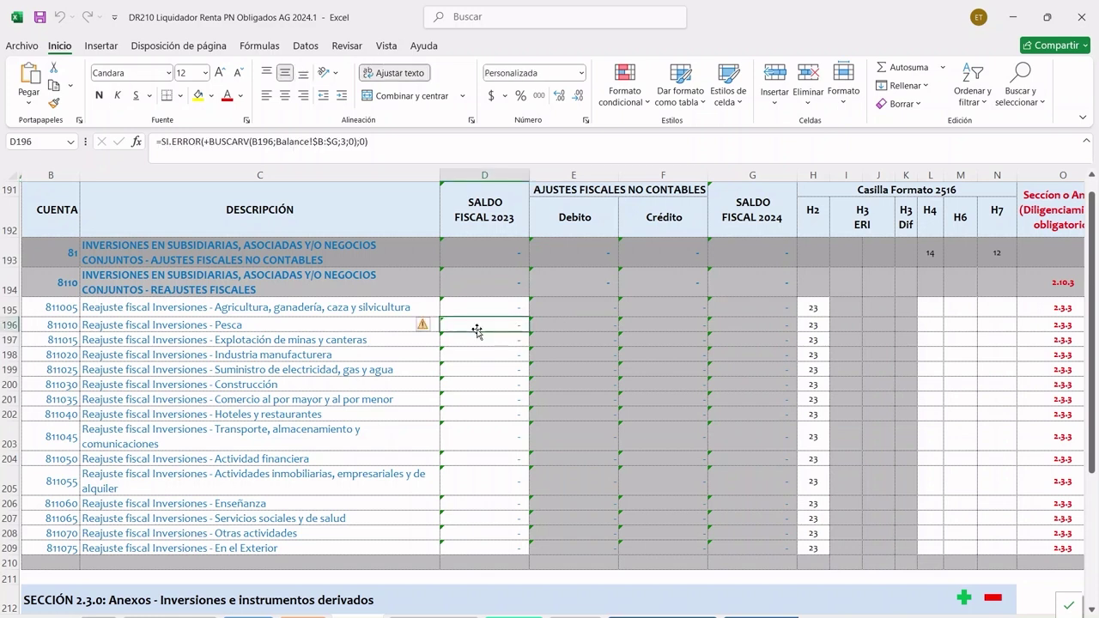
click(575, 323)
click(669, 323)
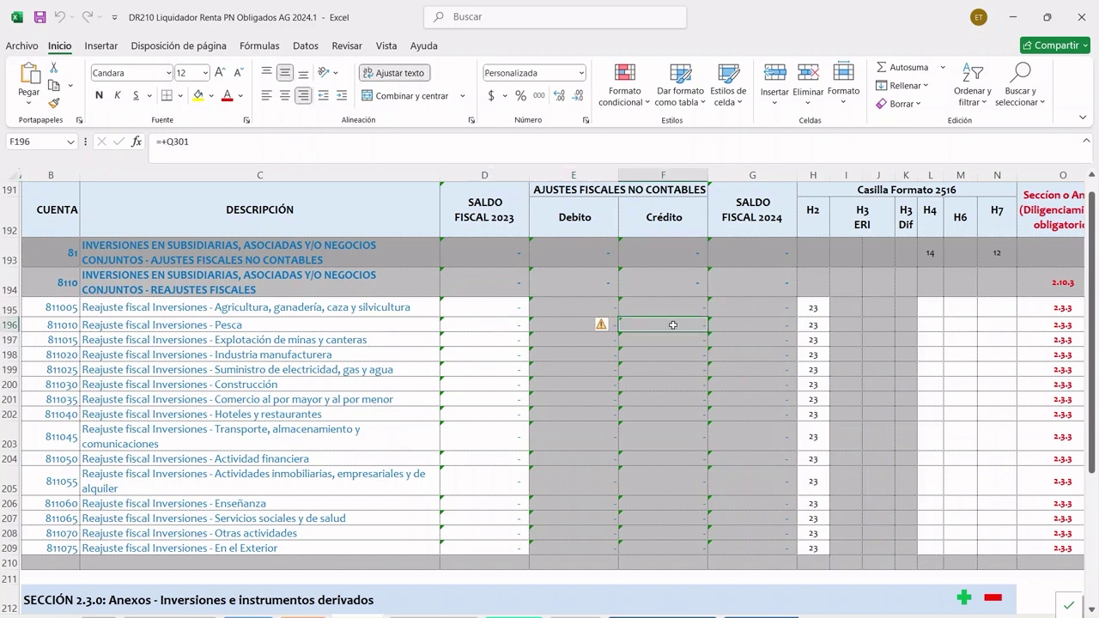
click(586, 323)
click(658, 325)
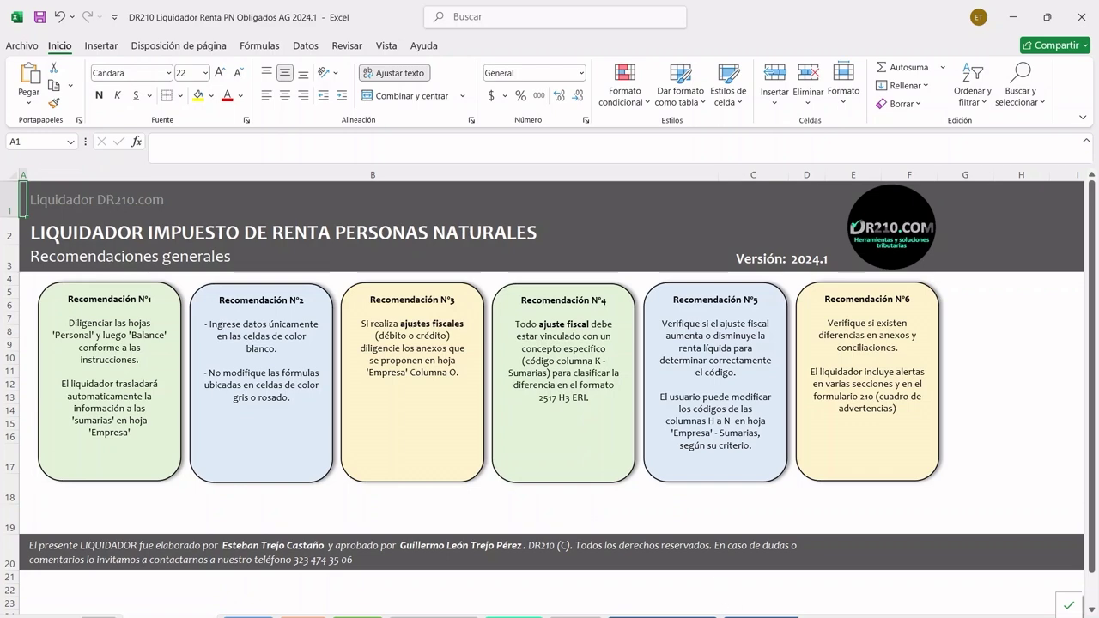
Step: Switch from the general recommendations to the Empresa sheet and view the Sección 6.1 Sumaria - Gastos de administración
click(357, 616)
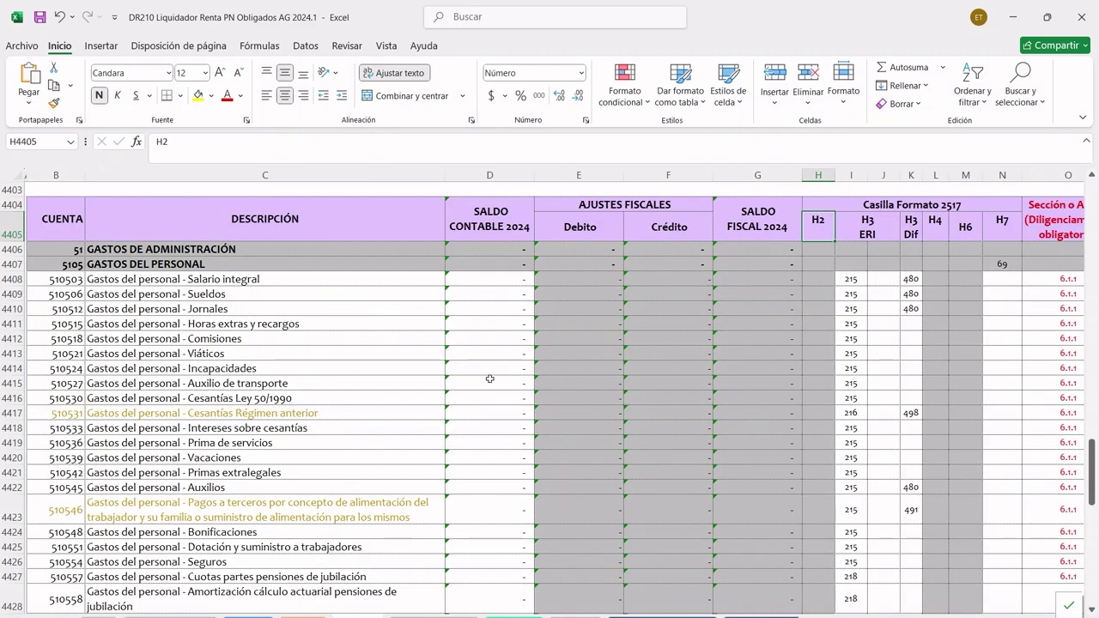
scroll(448, 296, up, 1)
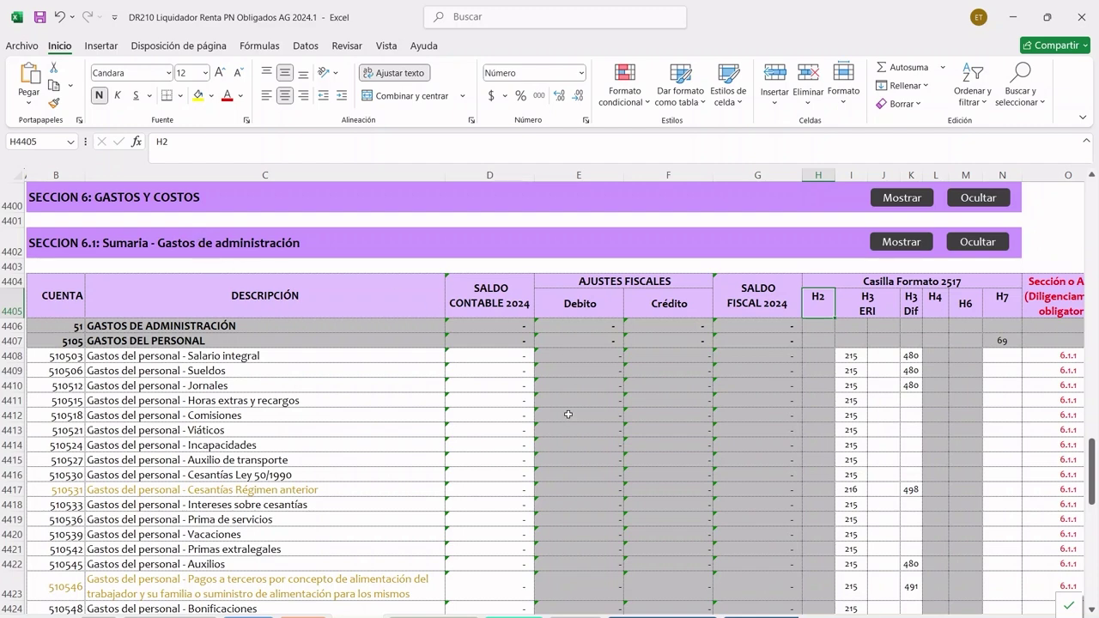
scroll(564, 343, down, 1)
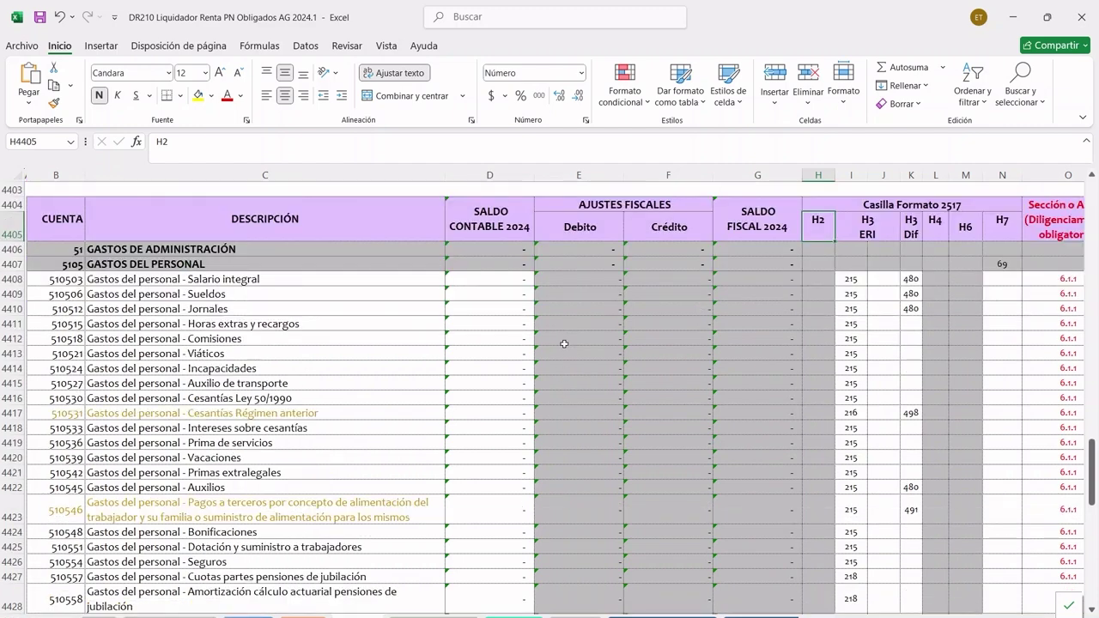
Step: Highlight the Saldo contable 2024, Ajustes fiscales and Saldo fiscal 2024 columns of the Gastos de administración Sumaria in turn
click(504, 178)
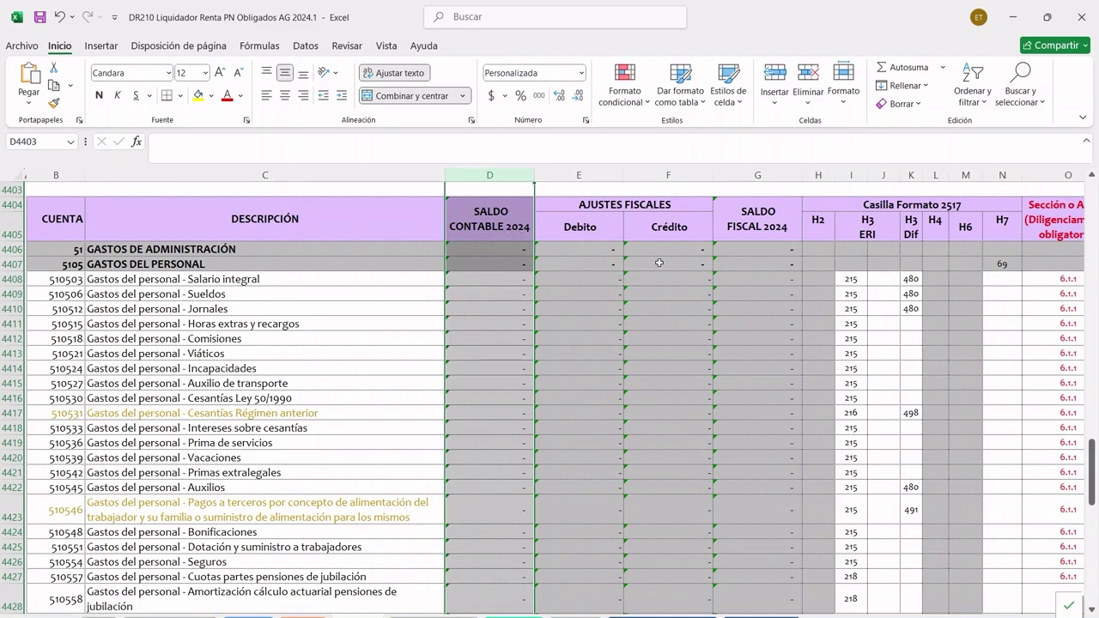
drag(596, 209, 601, 283)
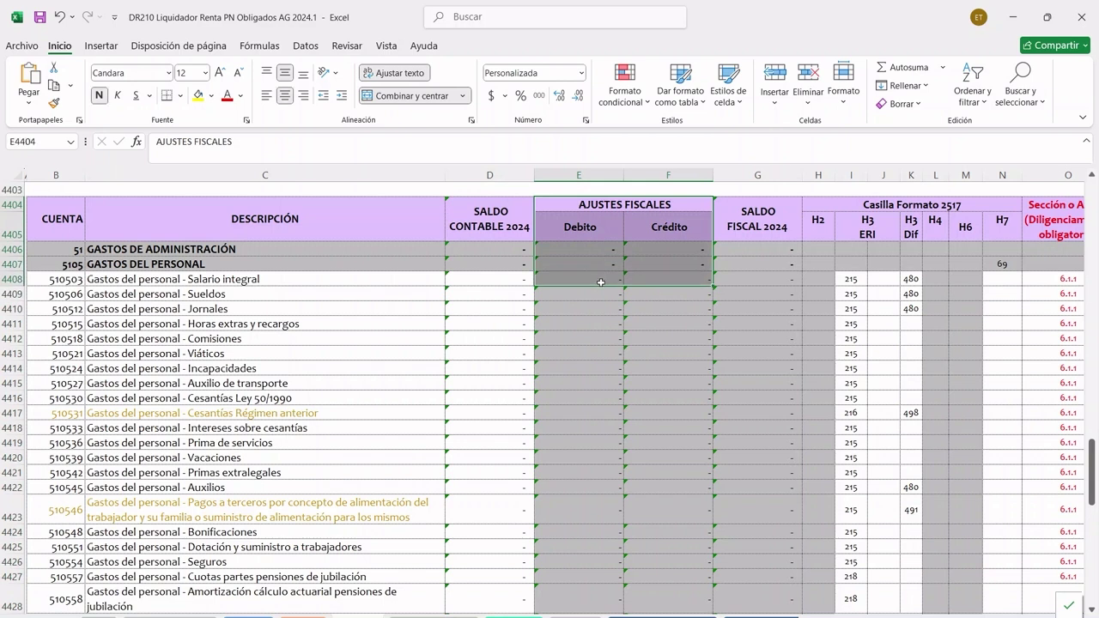
click(773, 175)
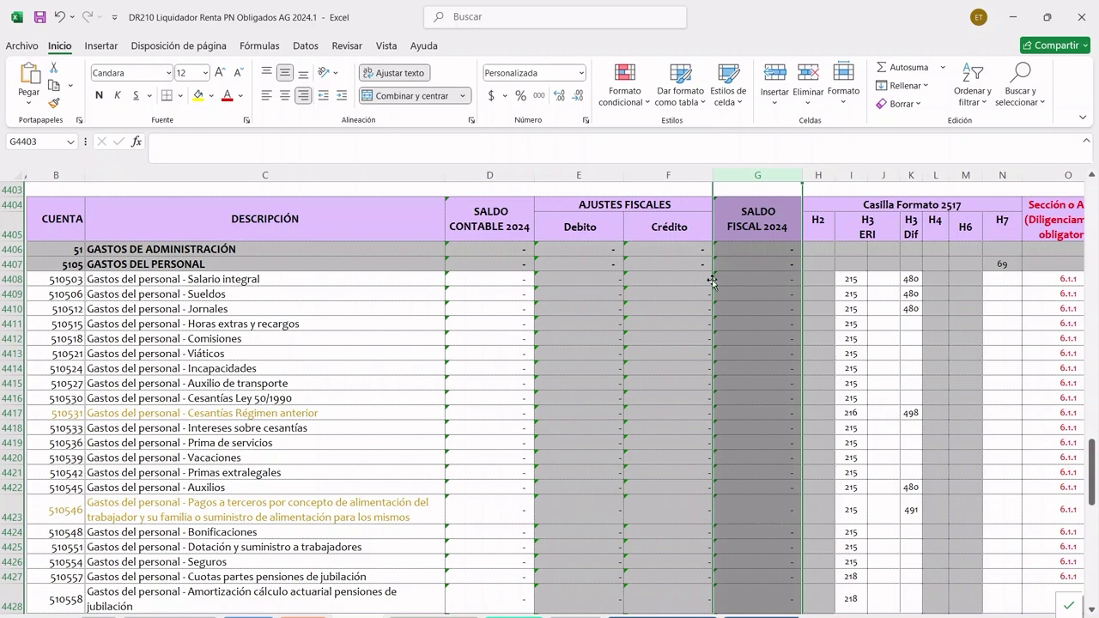
Step: Highlight the Casilla Formato 2517 headings, the H3 ERI heading, the red Sección column and the H3 Dif column of the Gastos de administración Sumaria
drag(819, 206, 824, 280)
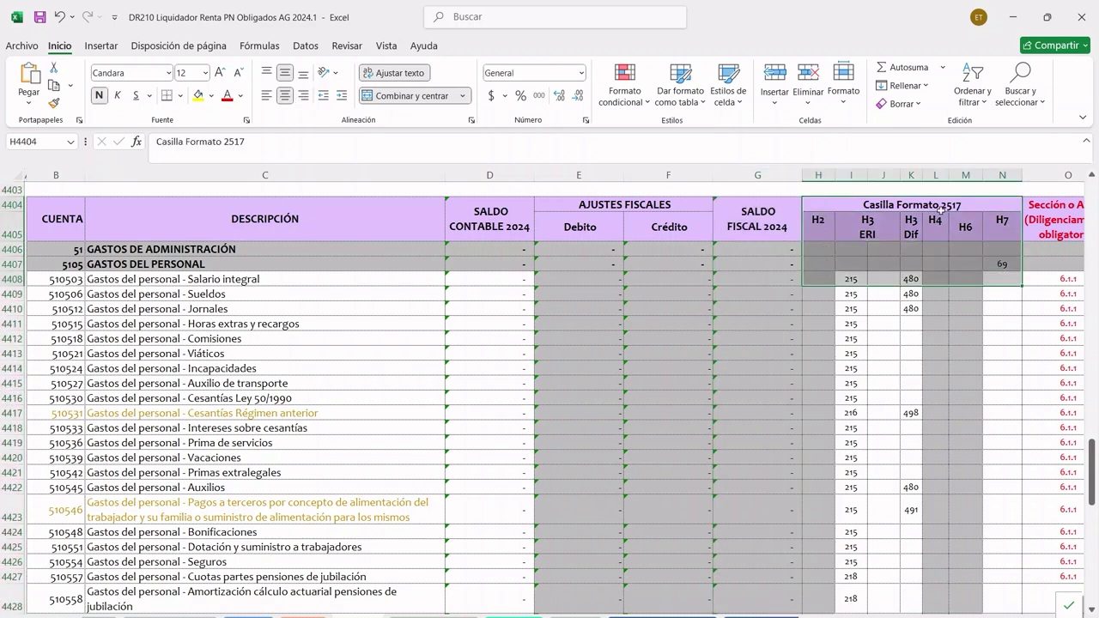
click(856, 235)
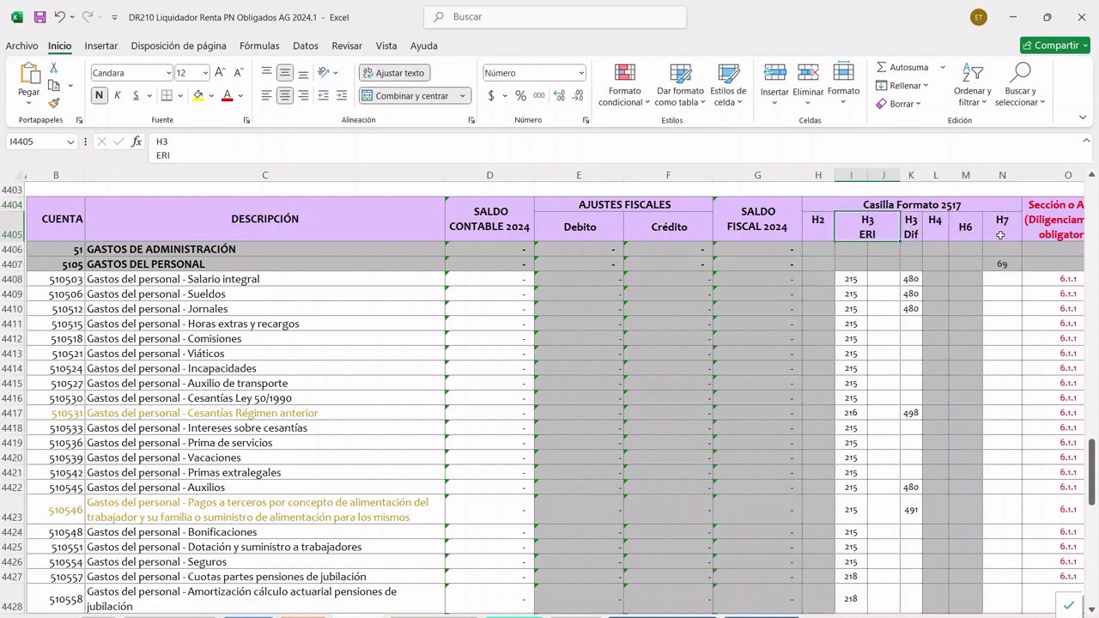
click(1059, 176)
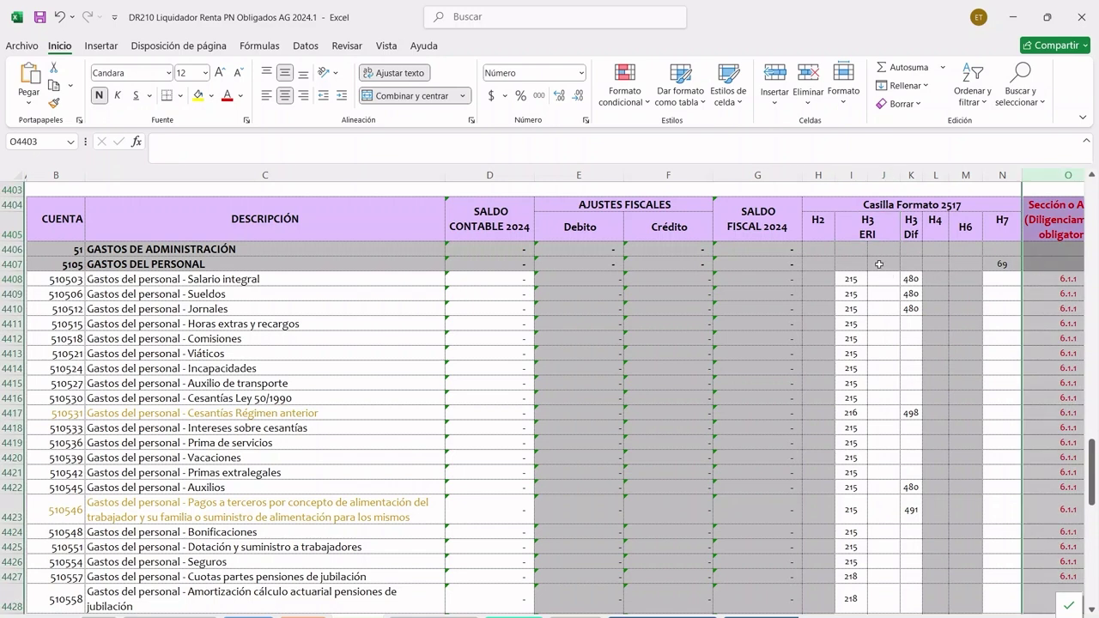
click(912, 176)
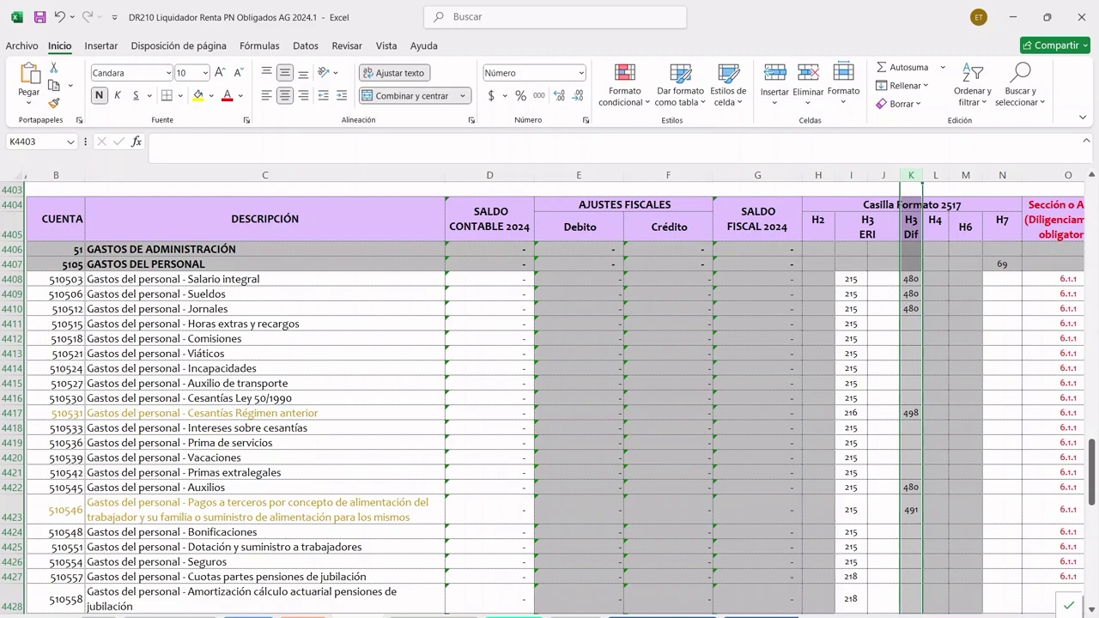
Step: Open the Estado de resultados sheet and review its rows from Ingresos through to the Clasificación de diferencias
click(761, 617)
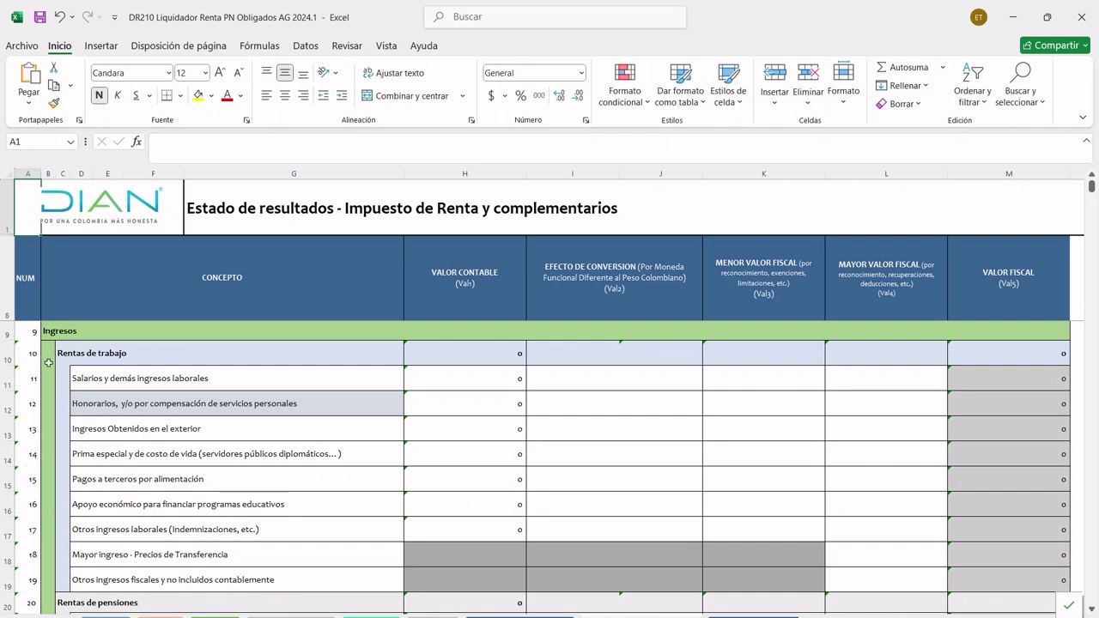
scroll(40, 343, down, 4)
scroll(39, 327, down, 1)
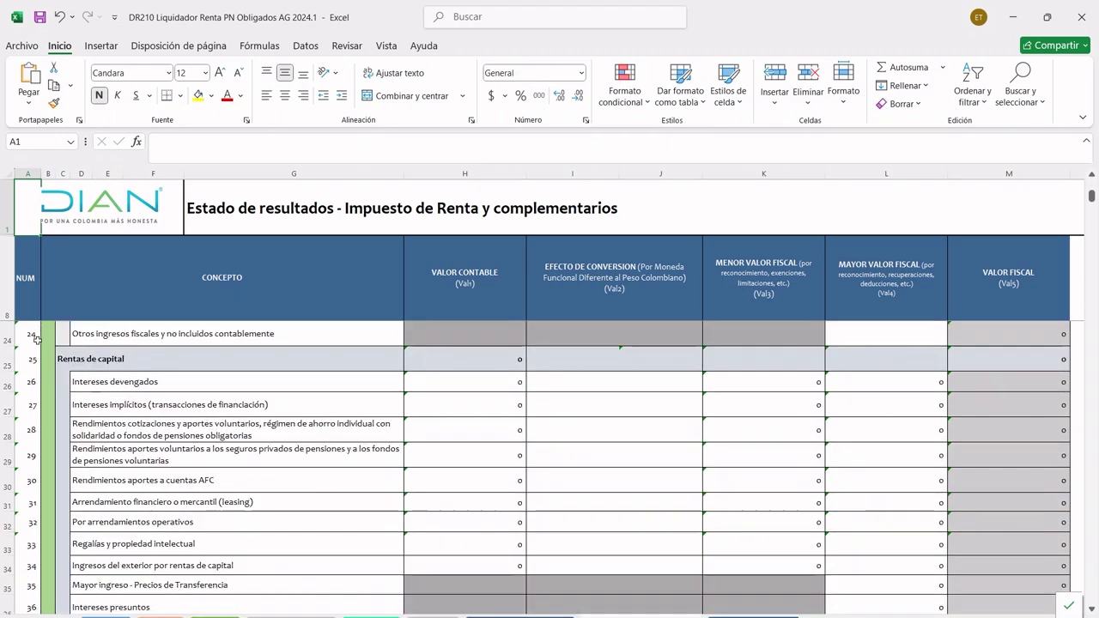
scroll(51, 344, up, 5)
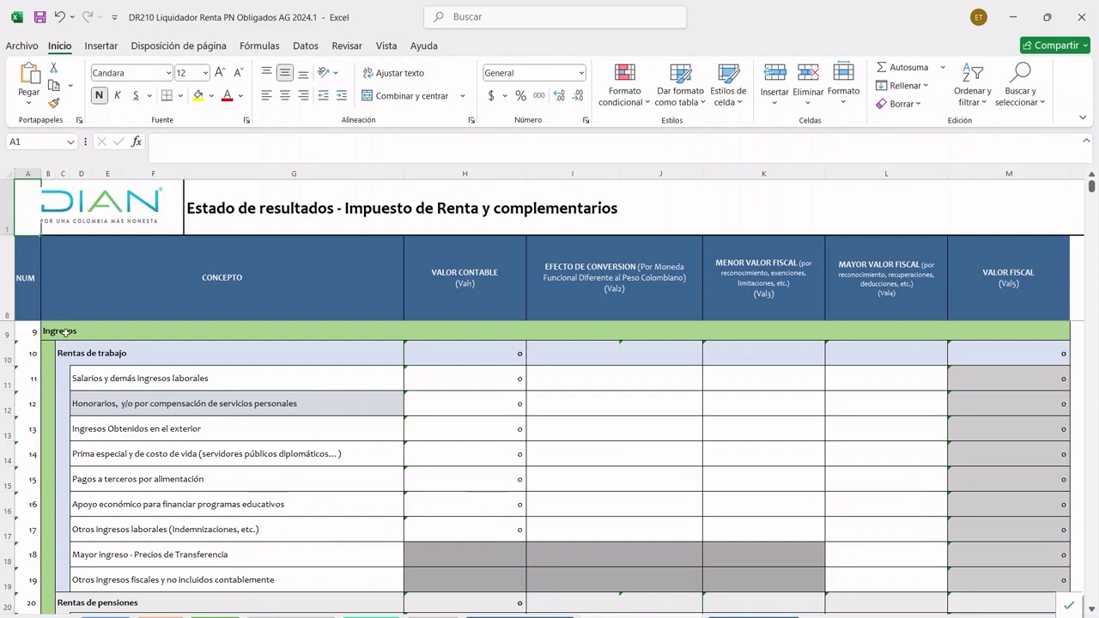
scroll(65, 339, down, 5)
scroll(63, 343, down, 15)
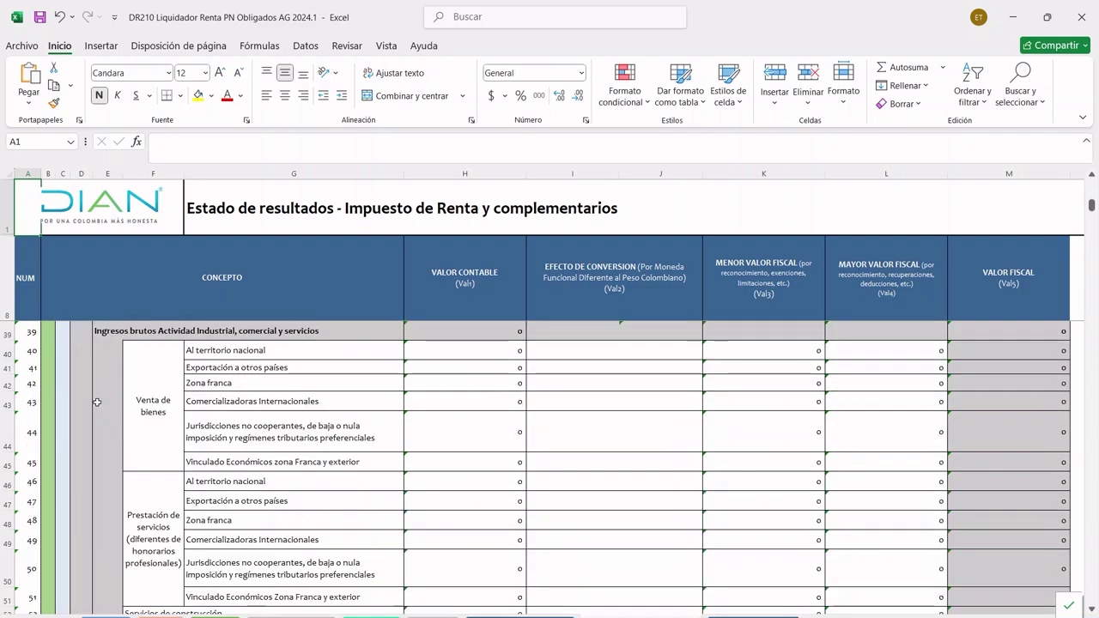
scroll(97, 407, down, 20)
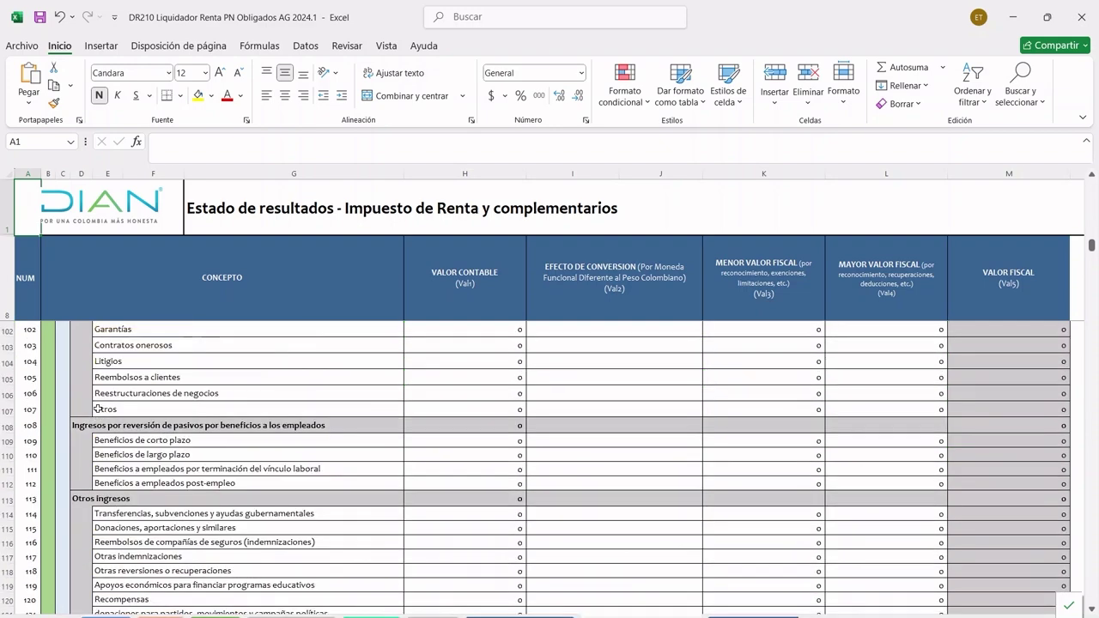
scroll(97, 408, down, 20)
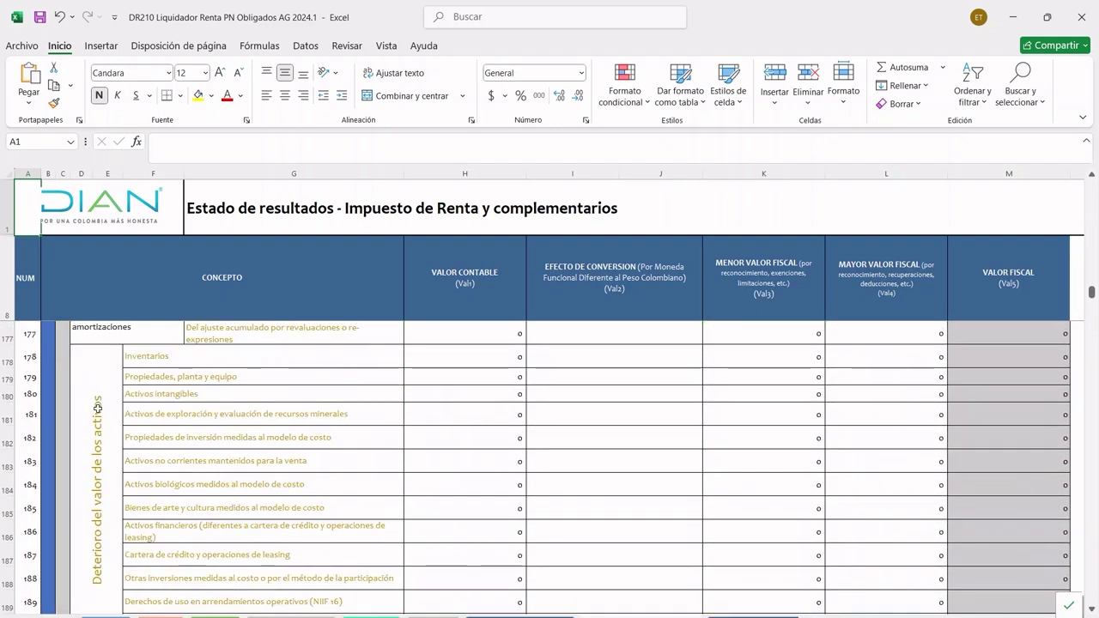
scroll(97, 408, down, 20)
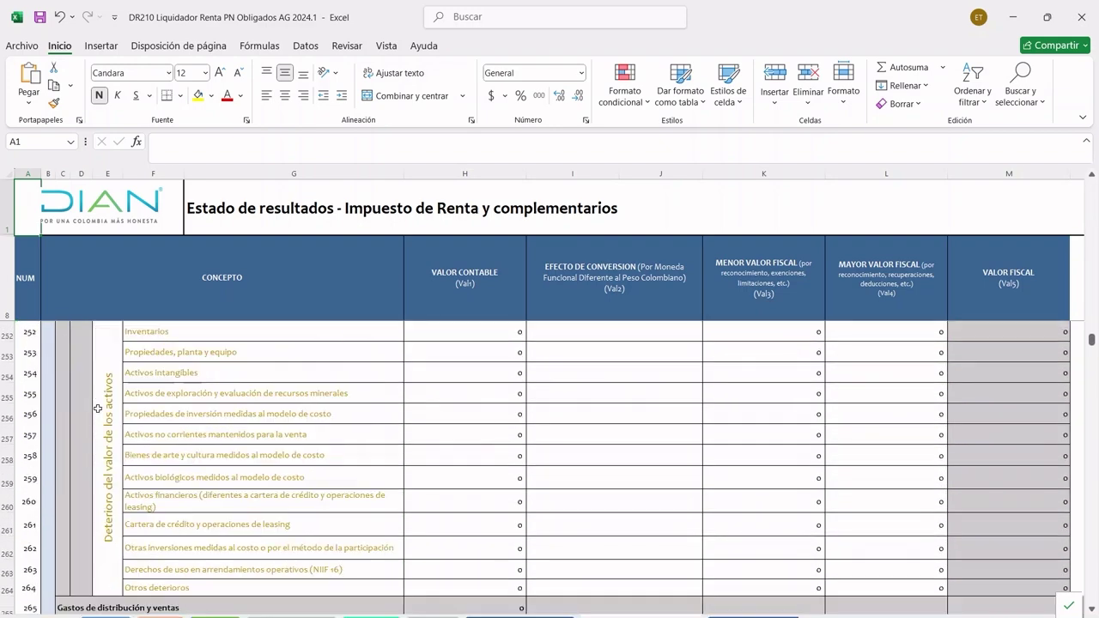
scroll(97, 408, down, 20)
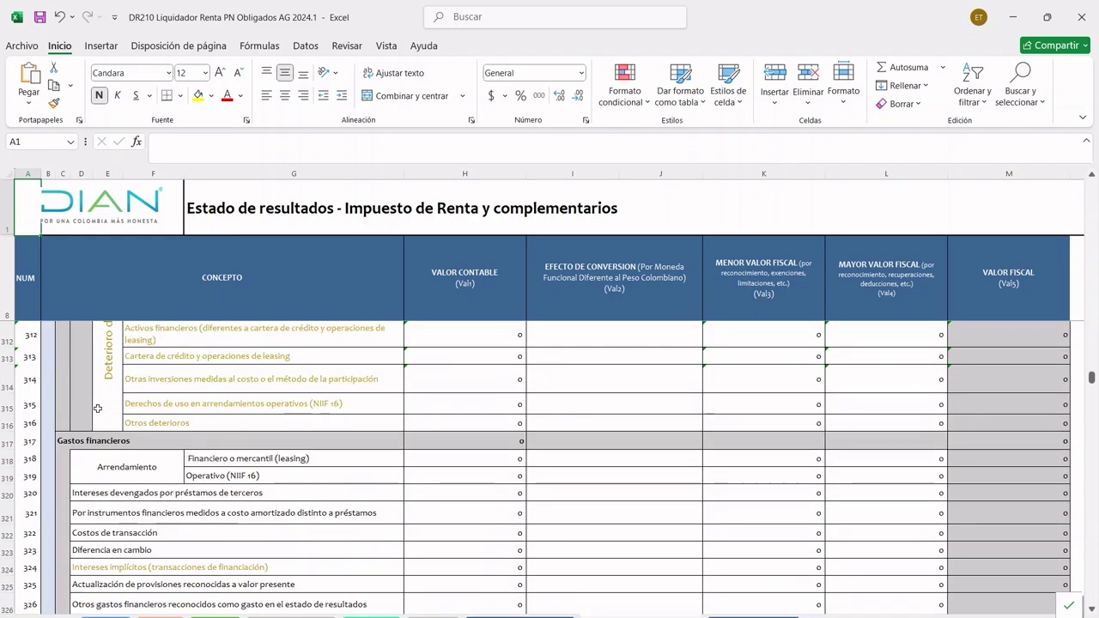
scroll(97, 408, down, 20)
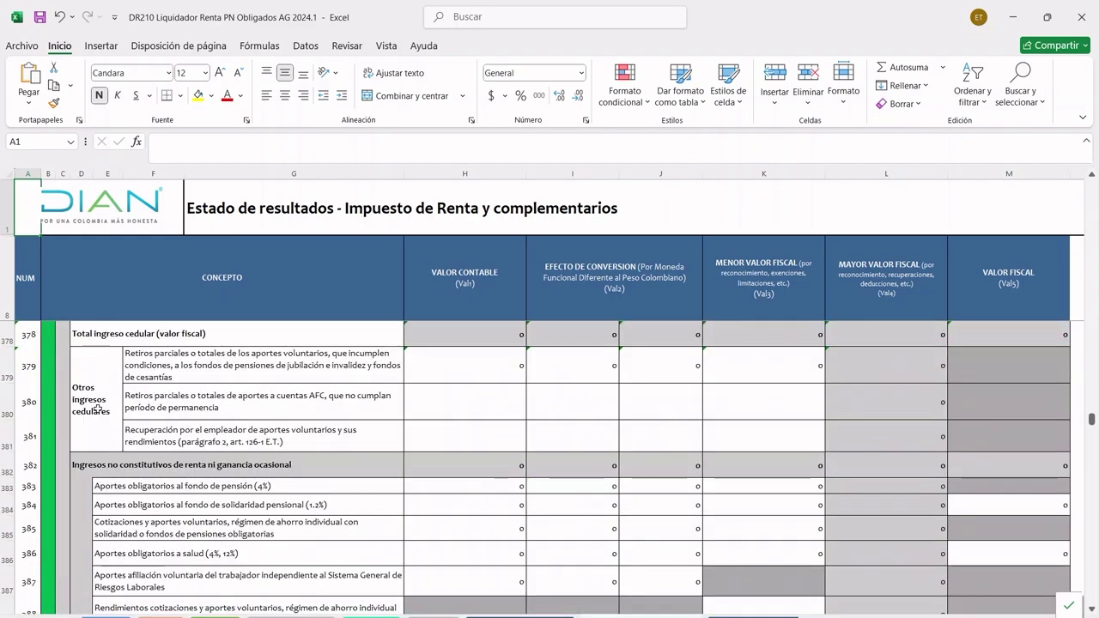
scroll(97, 408, down, 12)
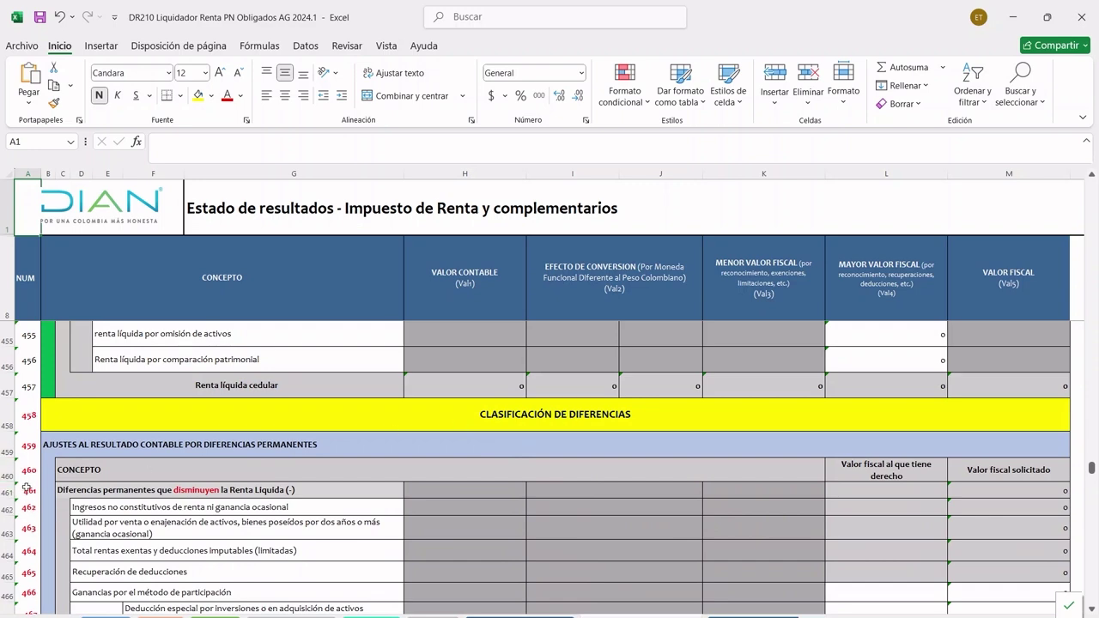
scroll(26, 491, down, 1)
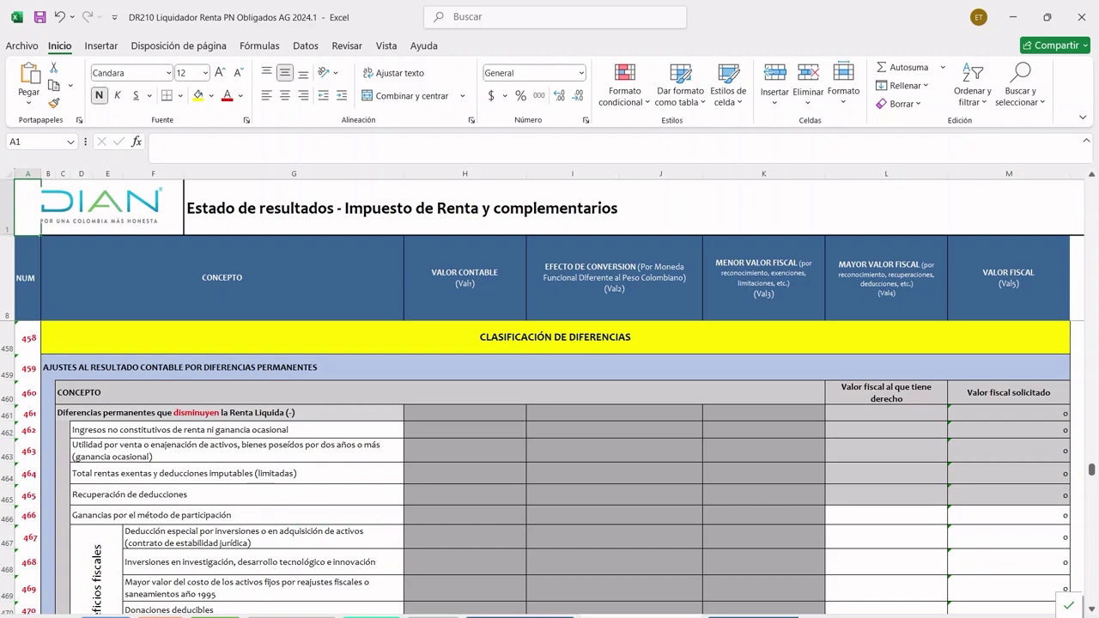
Step: Check the H3 Dif codes in the Sumaria against the Estado de resultados, highlighting row 480, Salarios sin el pago de los aportes parafiscales
click(214, 617)
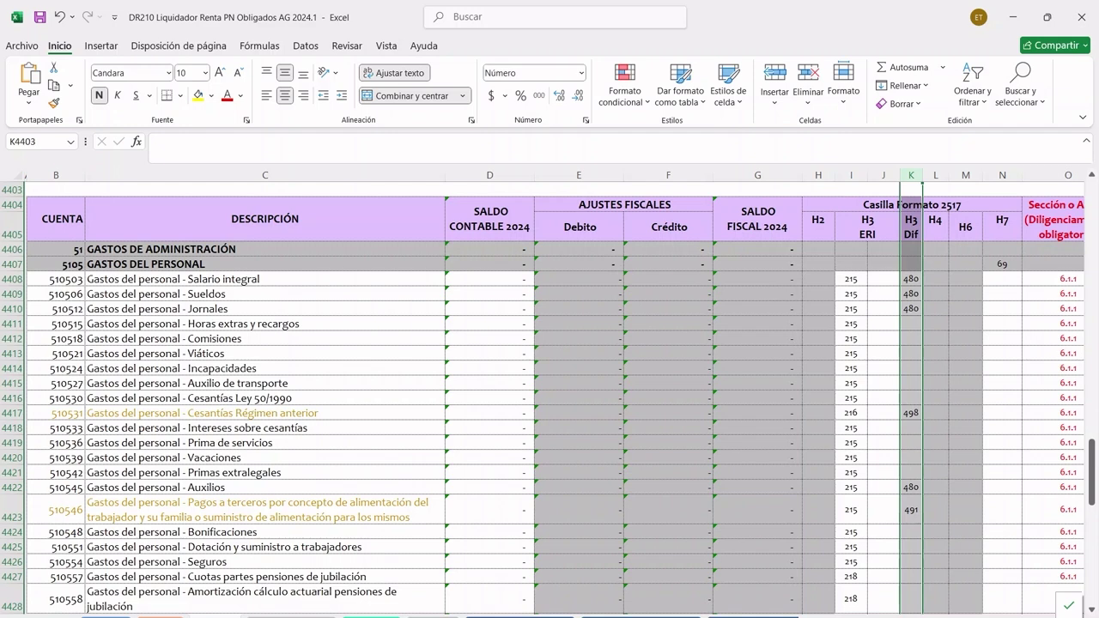
click(641, 616)
scroll(73, 472, down, 5)
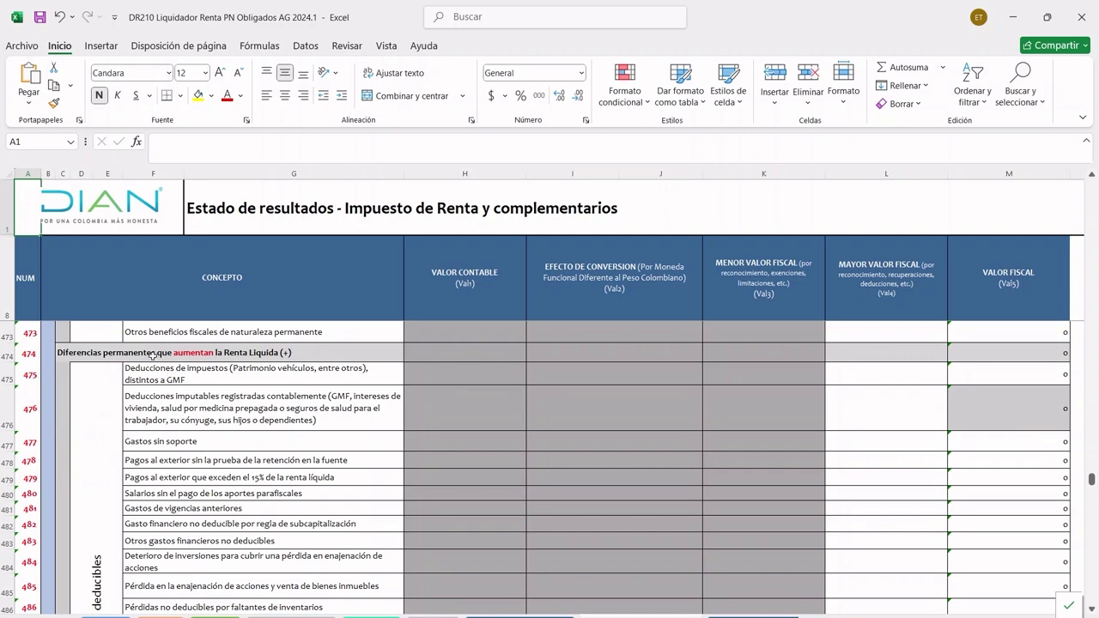
scroll(75, 405, down, 1)
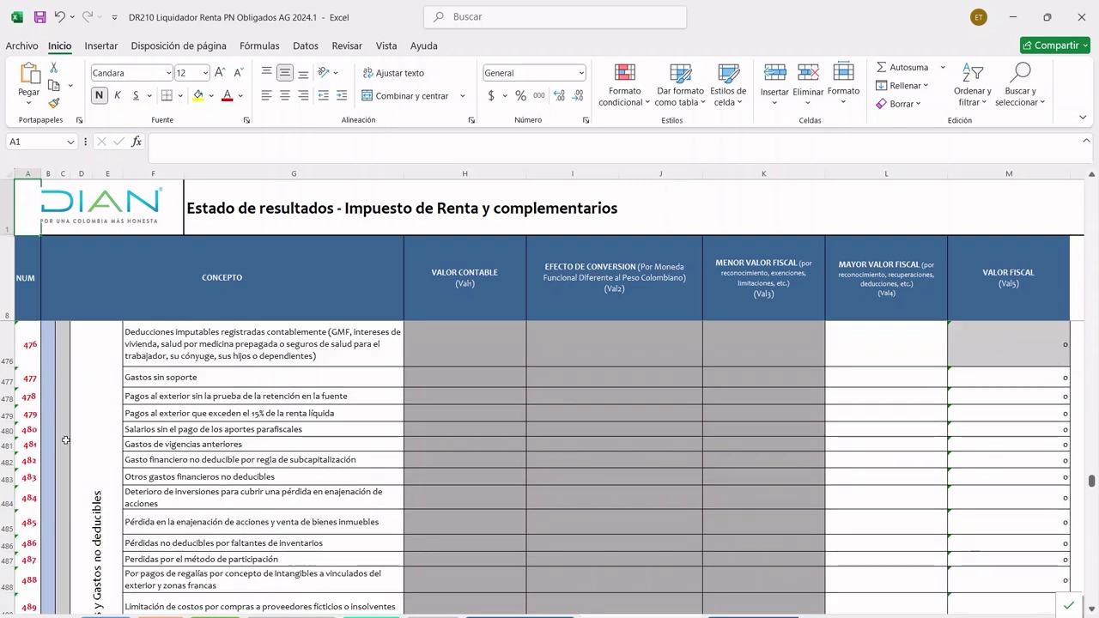
click(6, 429)
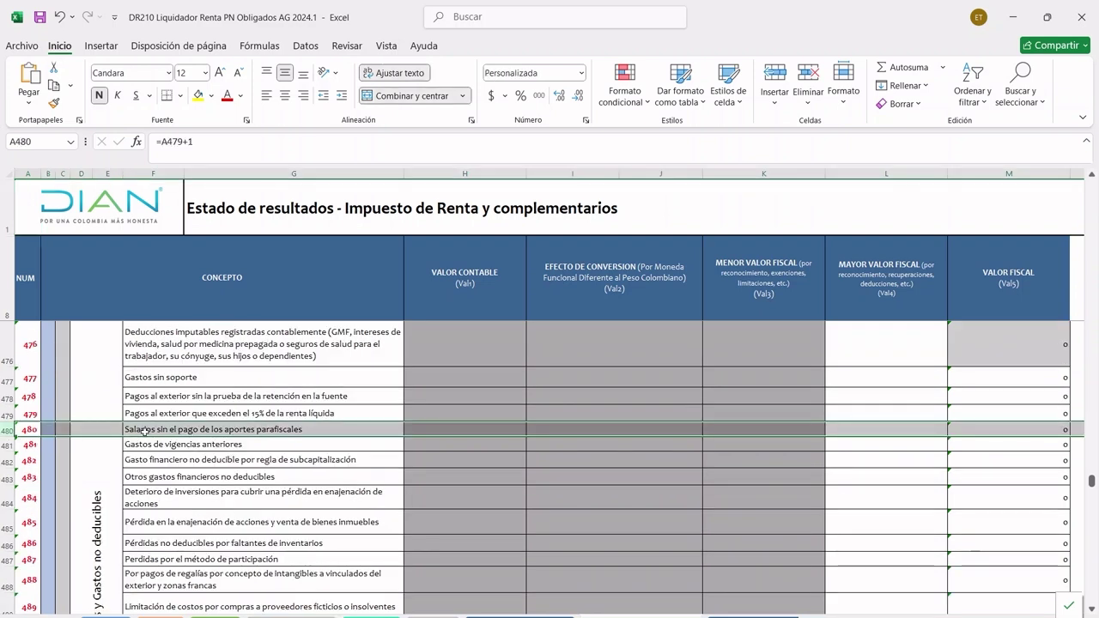
scroll(386, 441, up, 1)
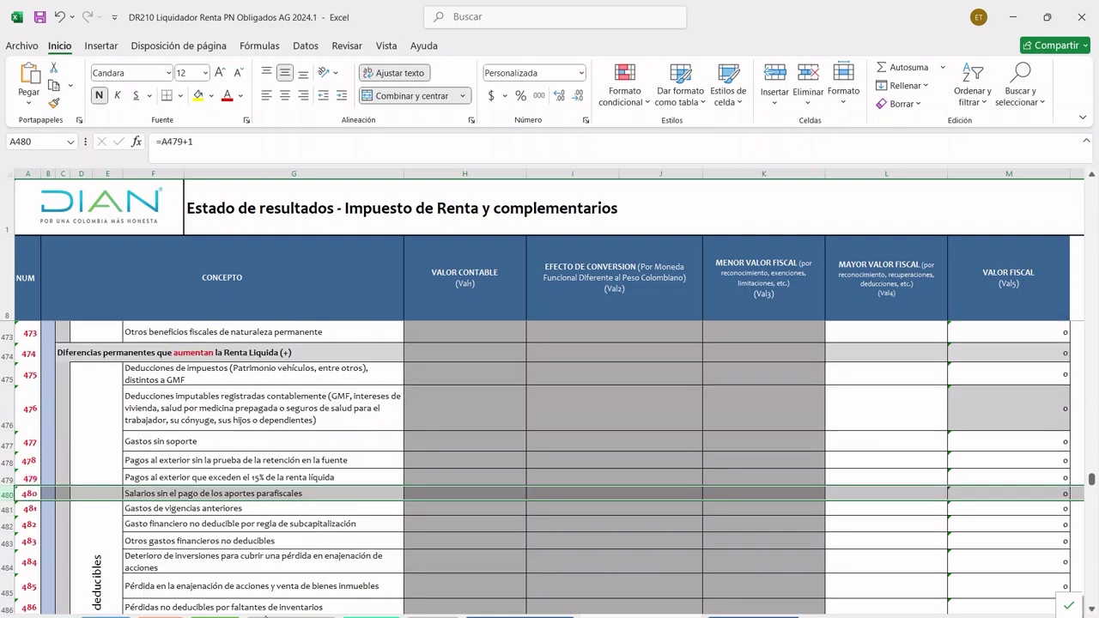
Step: Return to the Gastos de administración Sumaria and look up the H3 Dif code of account 510503 Salario integral
click(215, 617)
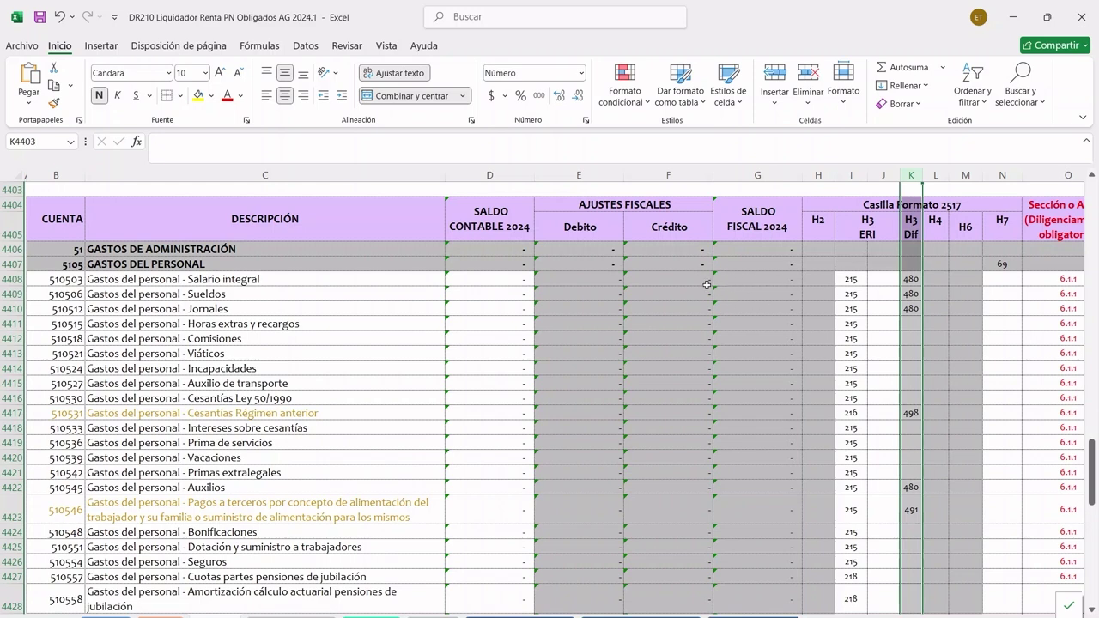
scroll(472, 287, up, 1)
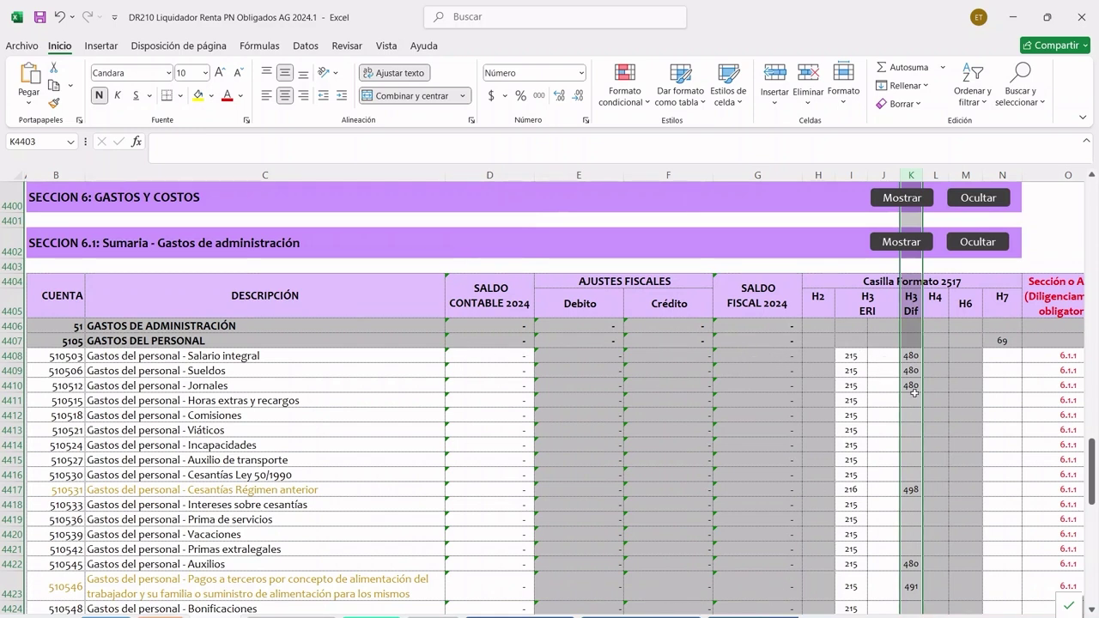
click(911, 355)
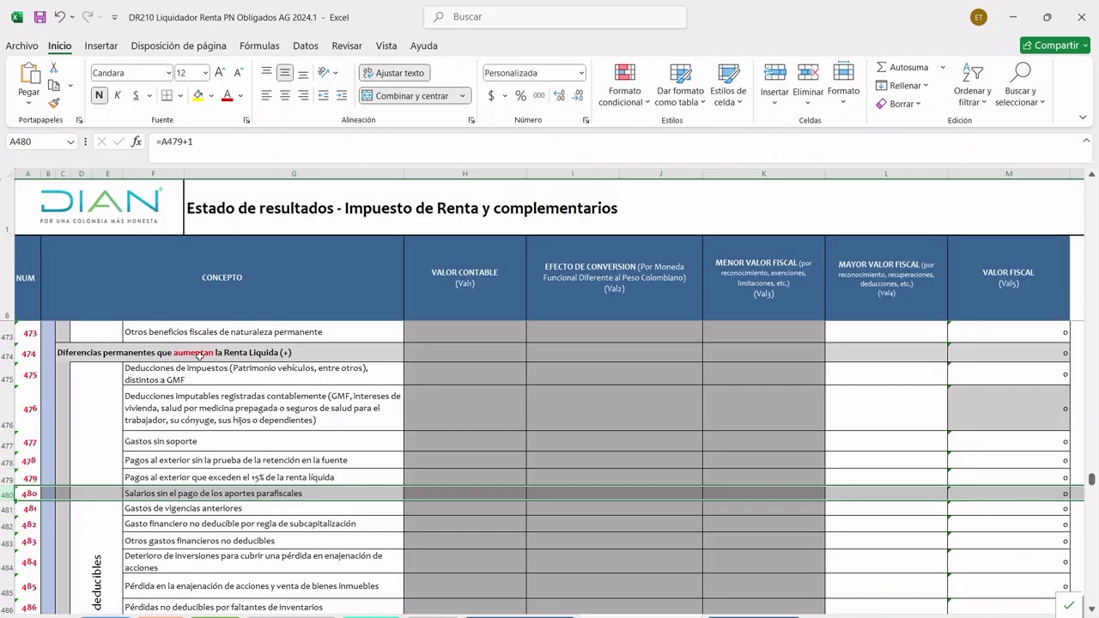
Step: In the Estado de resultados, highlight line numbers 462 to 473 under Diferencias permanentes que disminuyen la Renta Líquida
scroll(203, 387, up, 3)
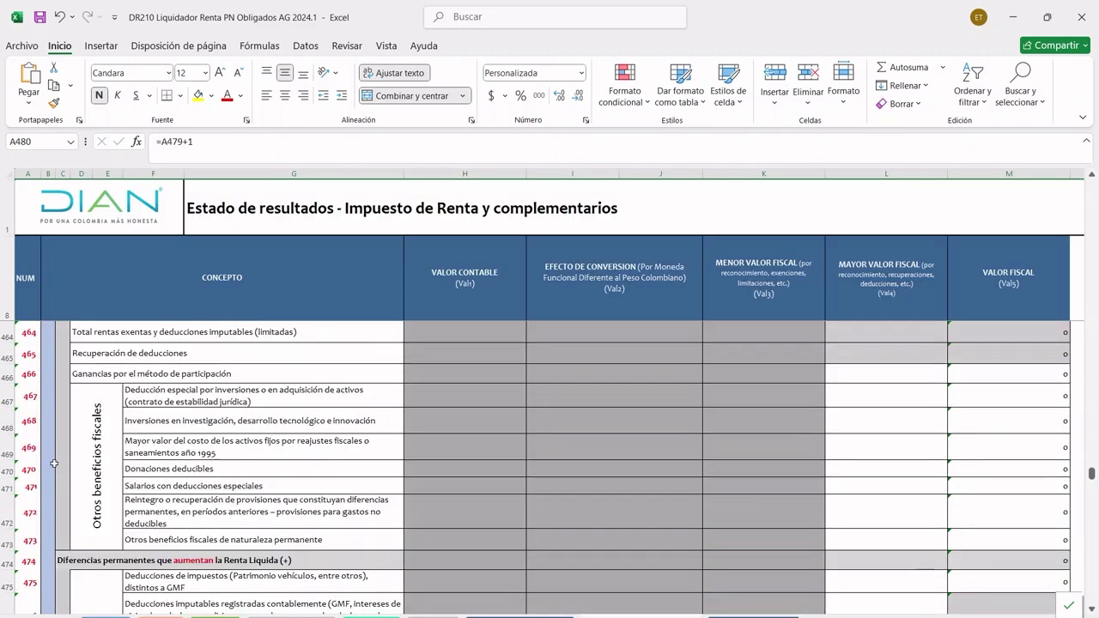
scroll(53, 463, up, 1)
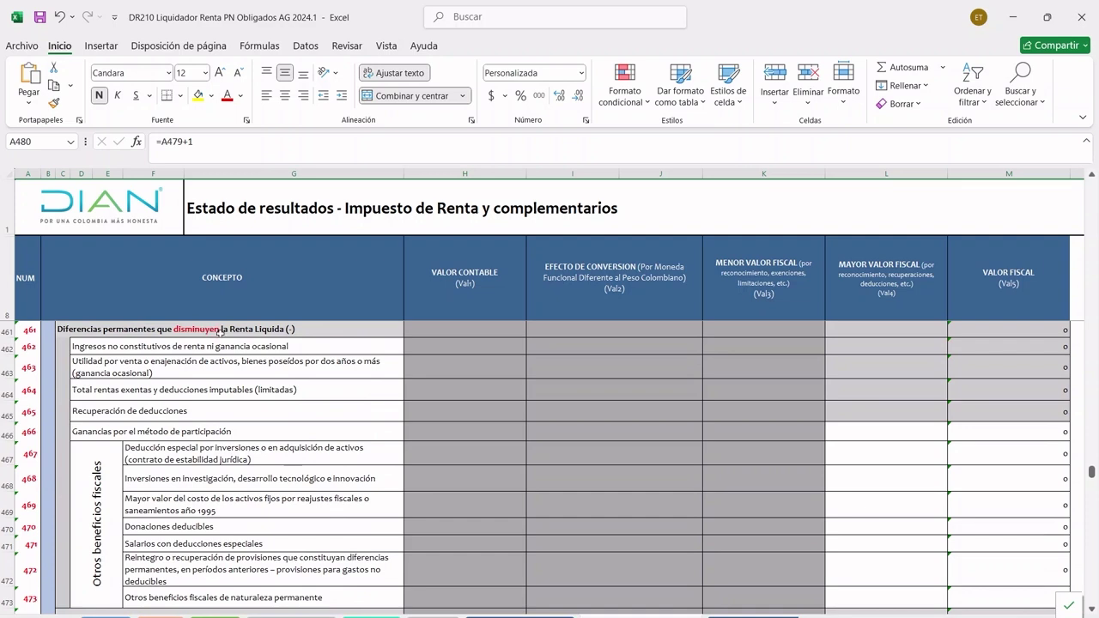
drag(27, 349, 36, 578)
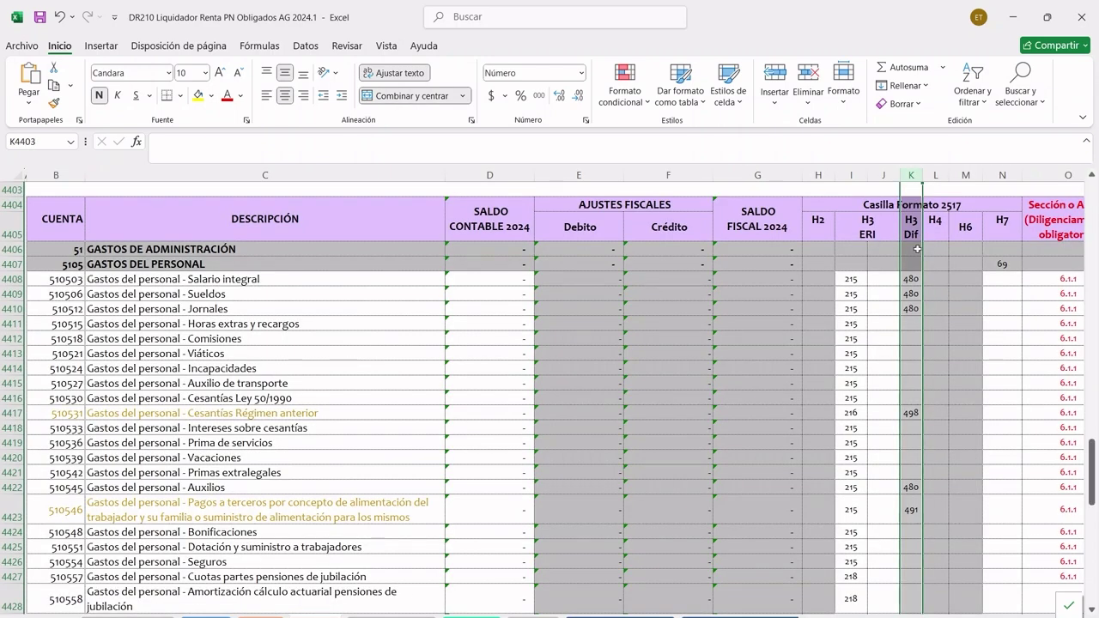
Step: Inspect the Sumaria's Casilla Formato 2517 block and the Salario integral H3 ERI cell, briefly viewing the Estado de resultados for reference
drag(865, 205, 889, 510)
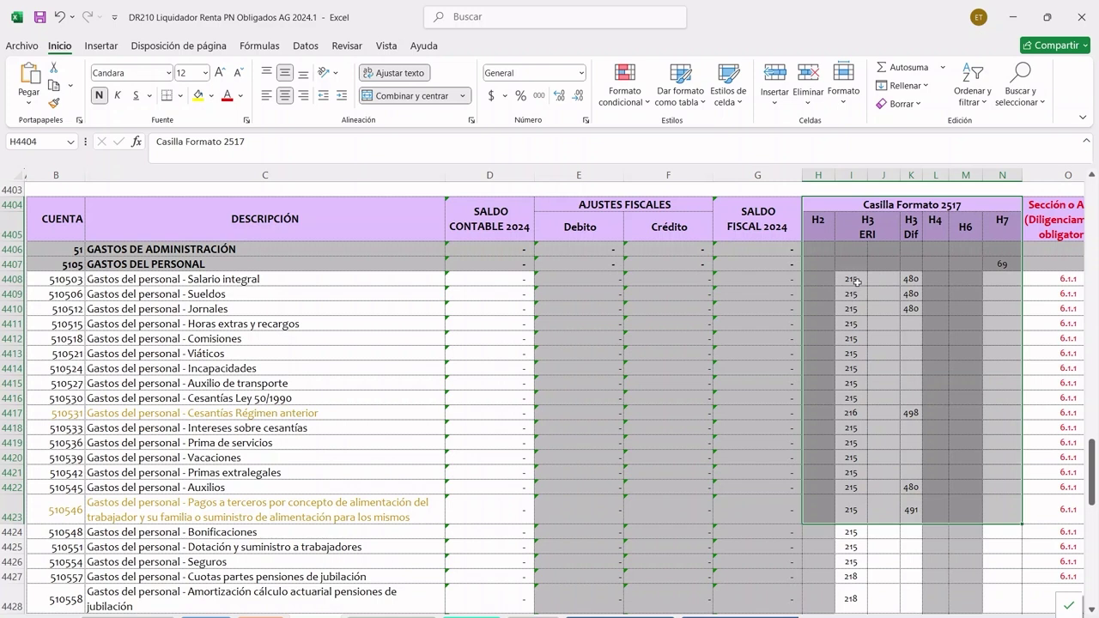
click(856, 281)
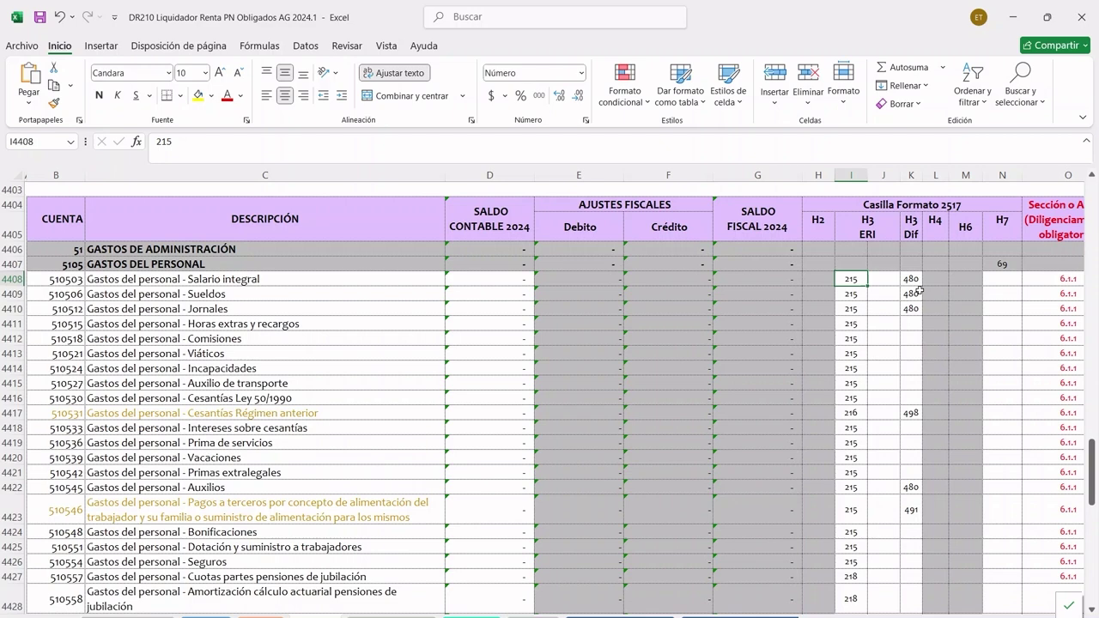
click(740, 616)
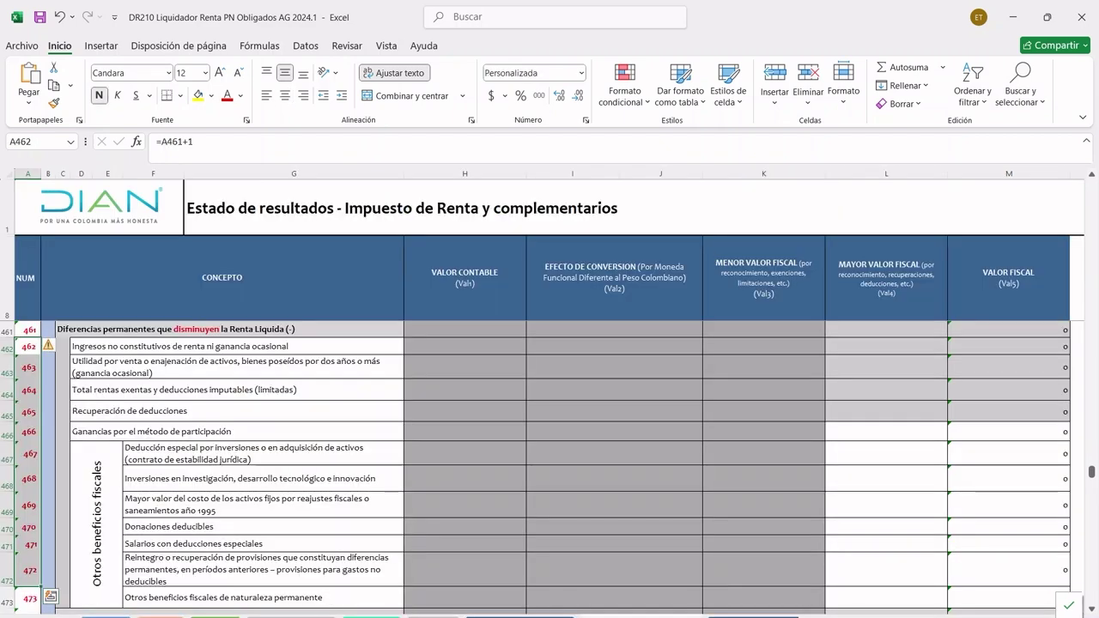
click(216, 617)
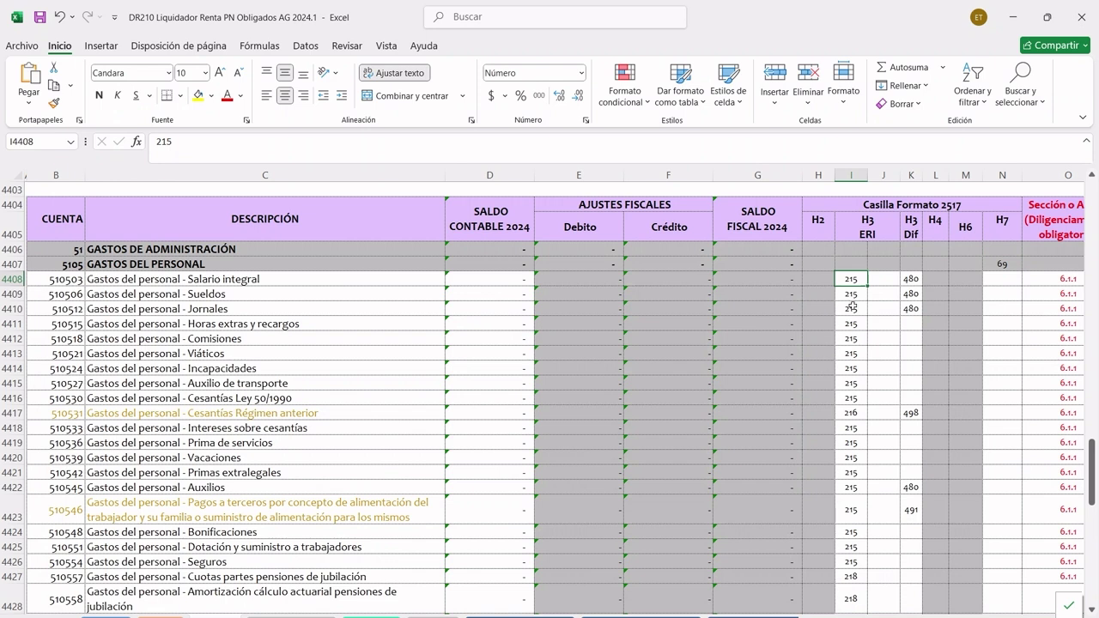
Step: Highlight the Casilla Formato 2517 block, the red Sección column and the blank H3 Dif cells from Horas extras to Cesantías Ley 50/1990
drag(861, 204, 887, 333)
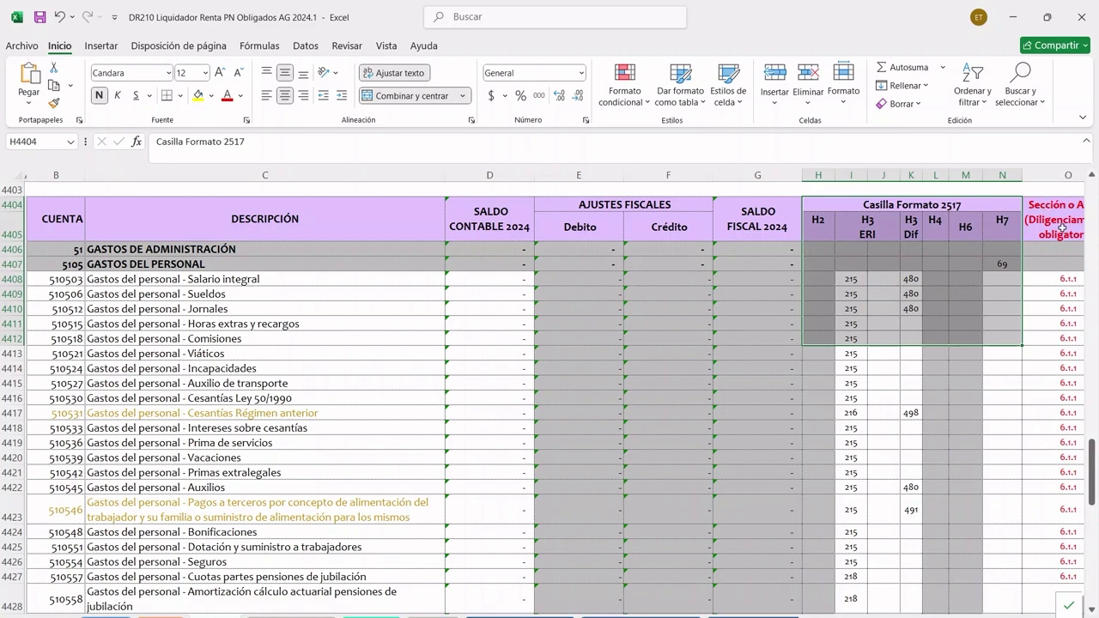
click(1064, 175)
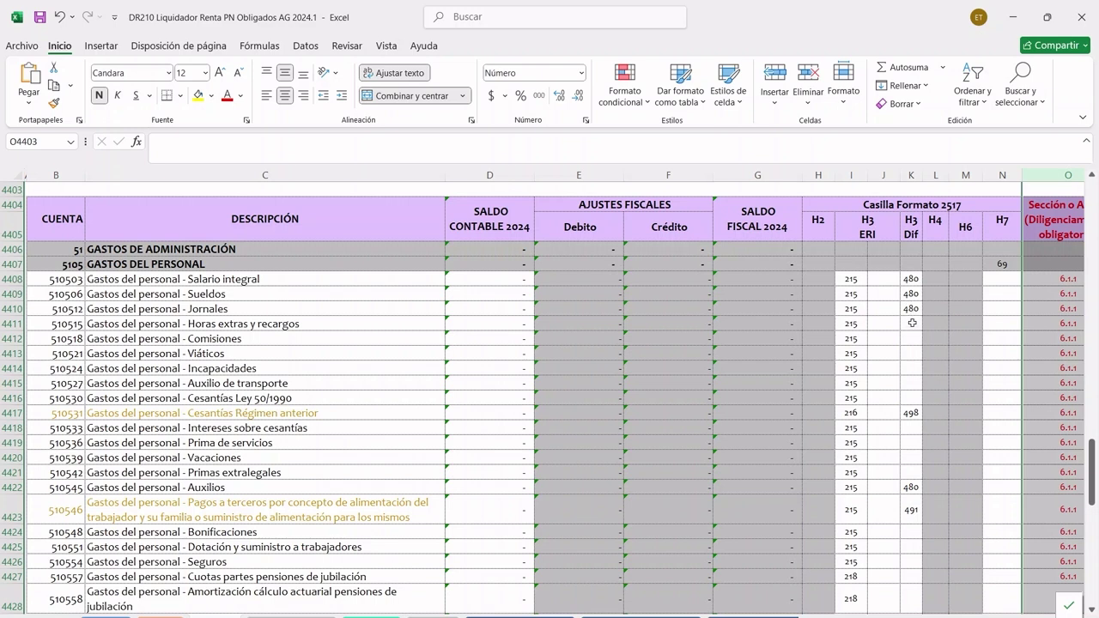
drag(912, 322, 913, 467)
drag(908, 323, 908, 394)
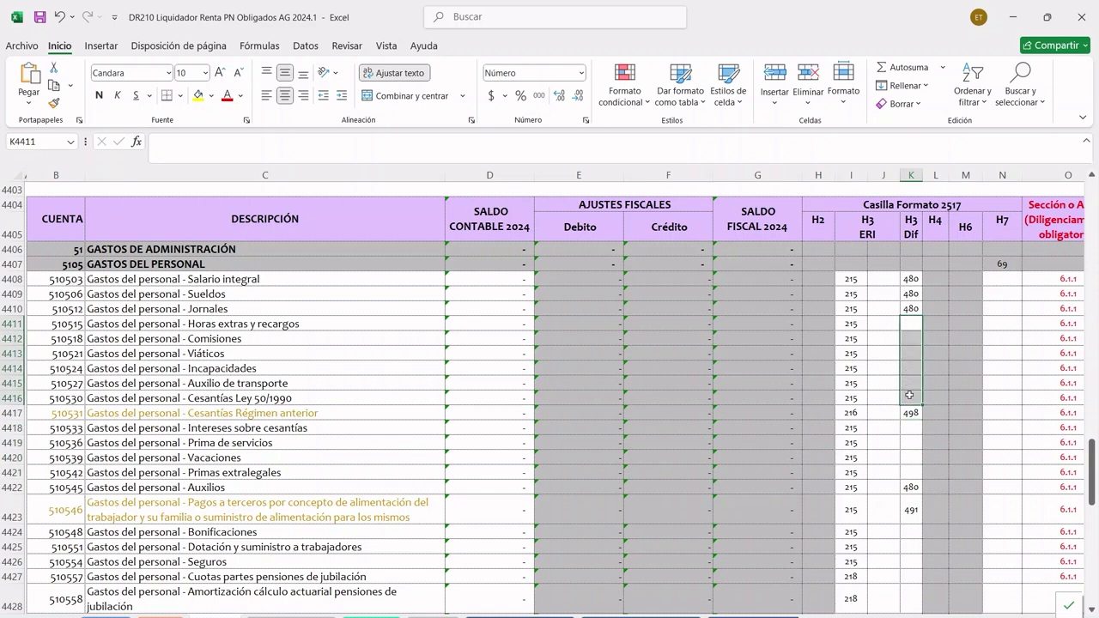
Step: Inspect the Saldo contable, Debito and Crédito cells of account 510521 Viáticos, and select the H3 Dif heading
click(502, 353)
click(569, 353)
click(655, 353)
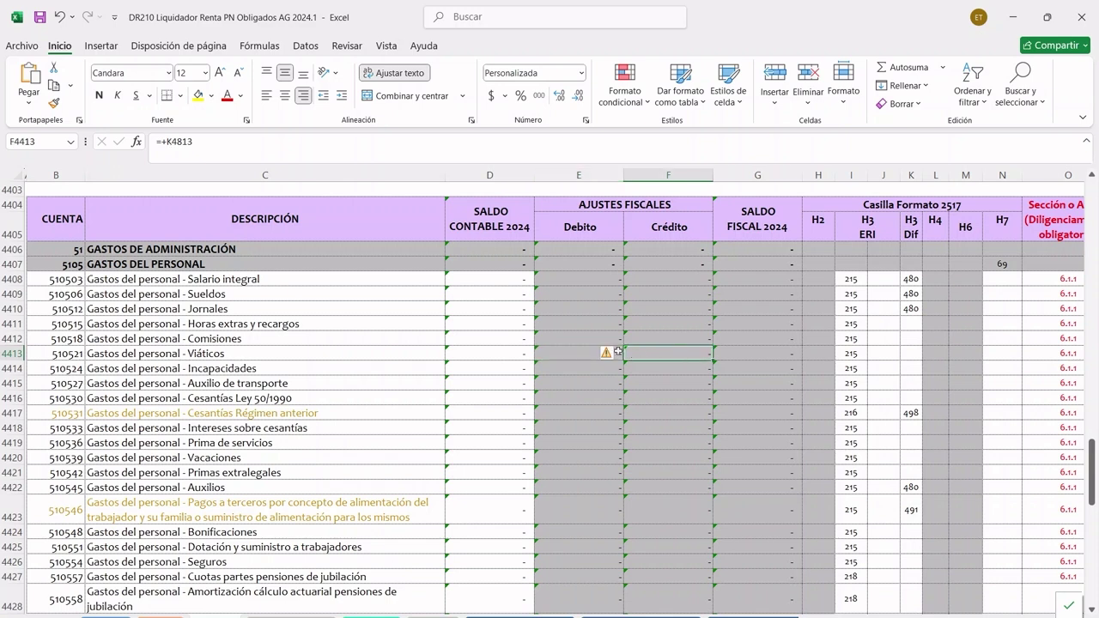
click(908, 227)
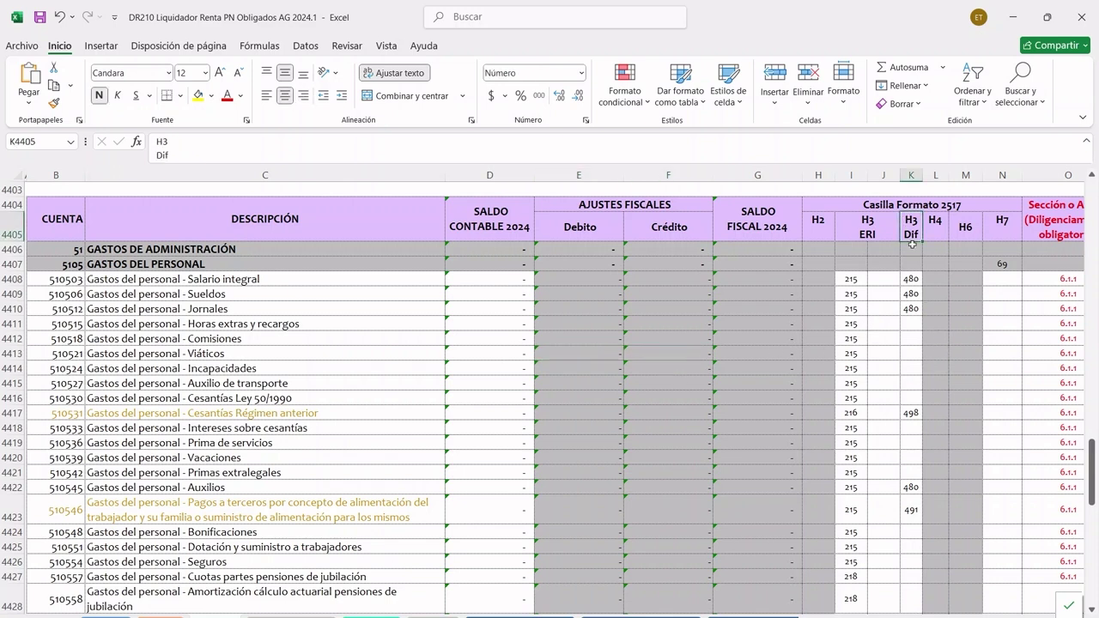
Step: Append +1 to the Debito formula of account 510527 Auxilio de transporte in the Gastos de administración Sumaria
click(592, 384)
click(645, 383)
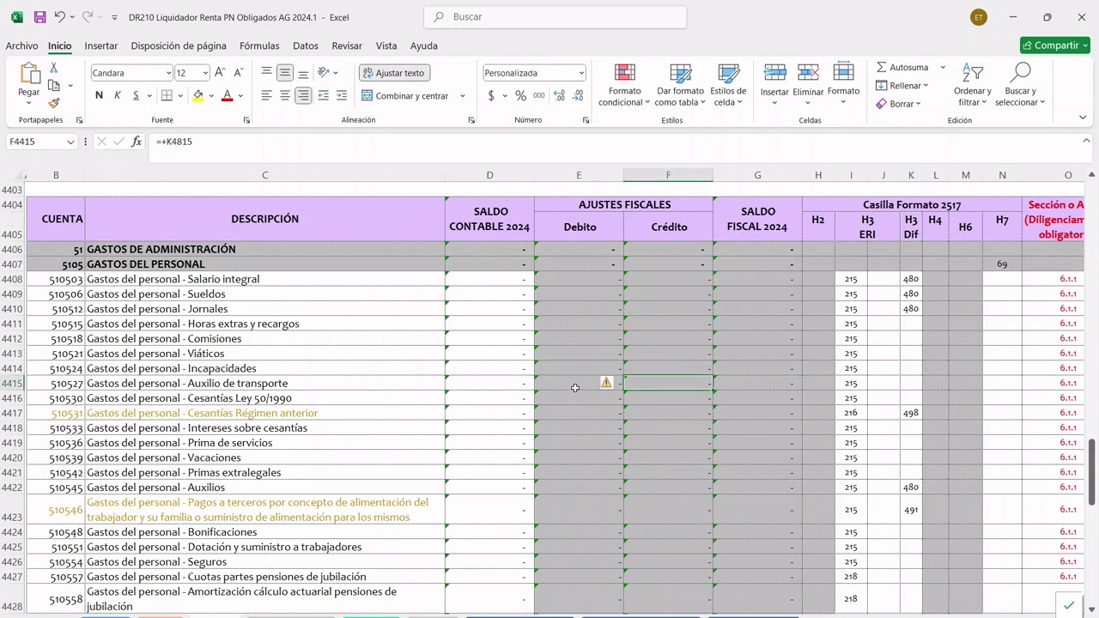
click(575, 388)
click(666, 381)
click(577, 383)
click(299, 163)
text(+)
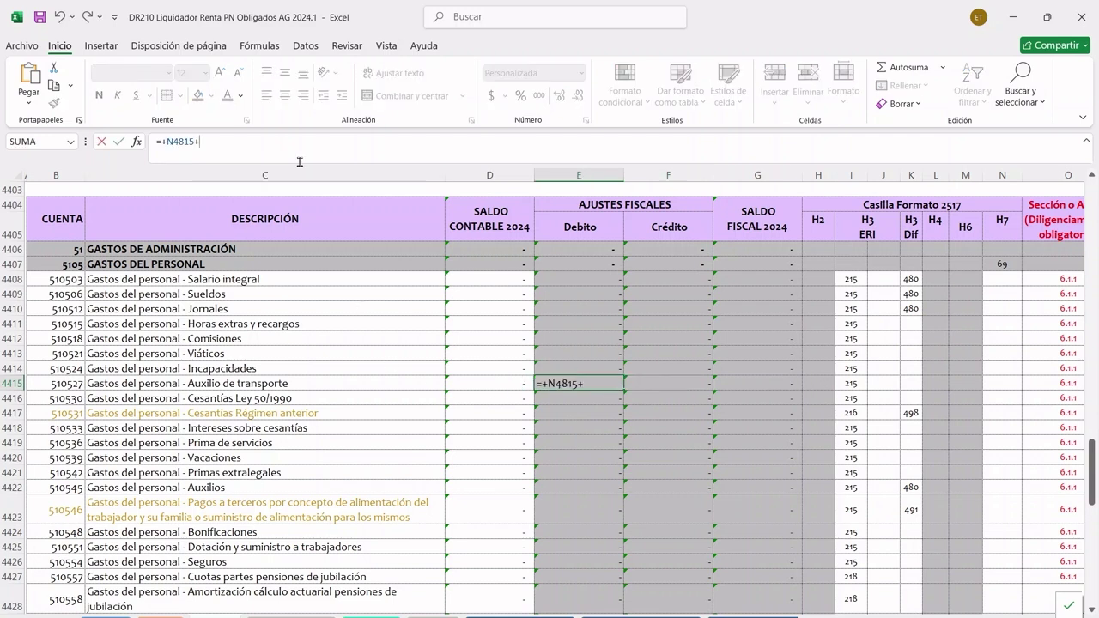
text(1)
key(Return)
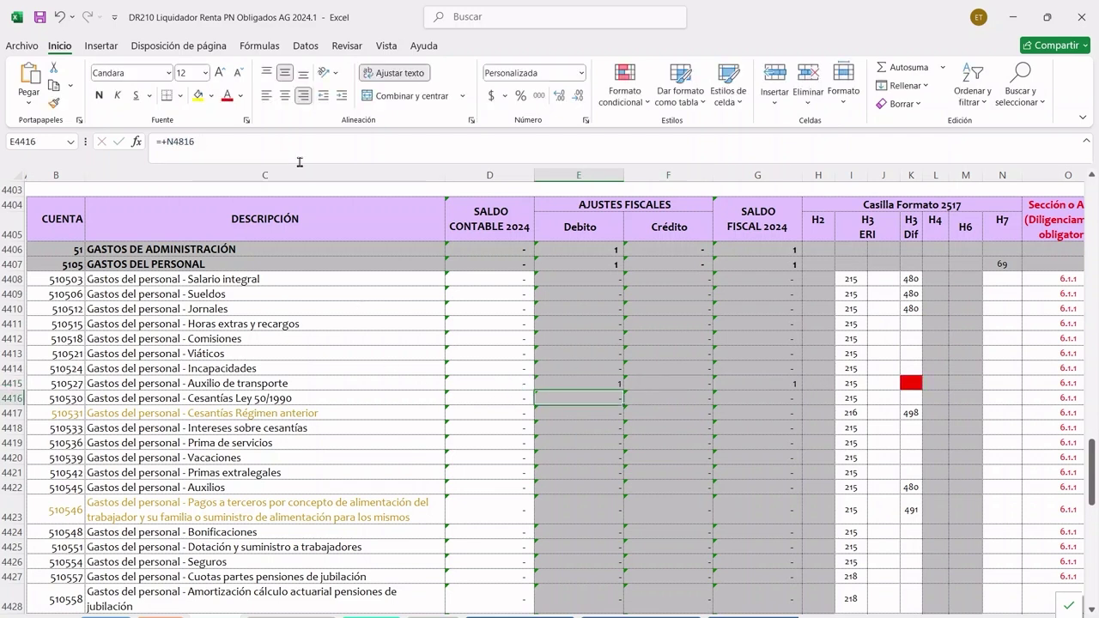
Step: Inspect the Debito, Crédito and H3 Dif cells of account 510527 Auxilio de transporte
click(910, 383)
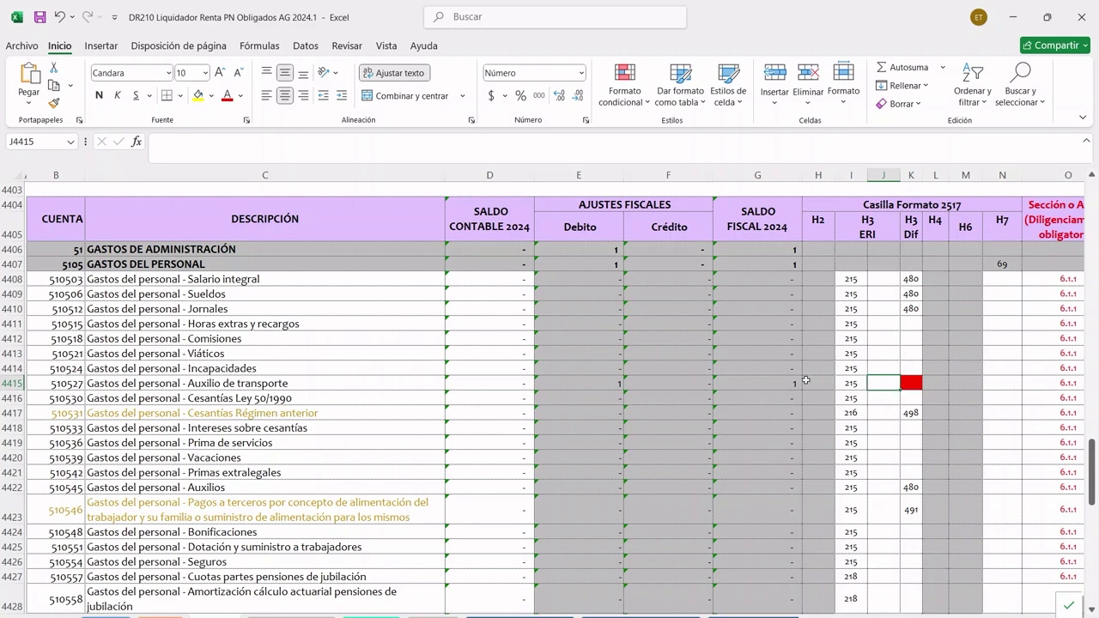
drag(581, 386, 683, 384)
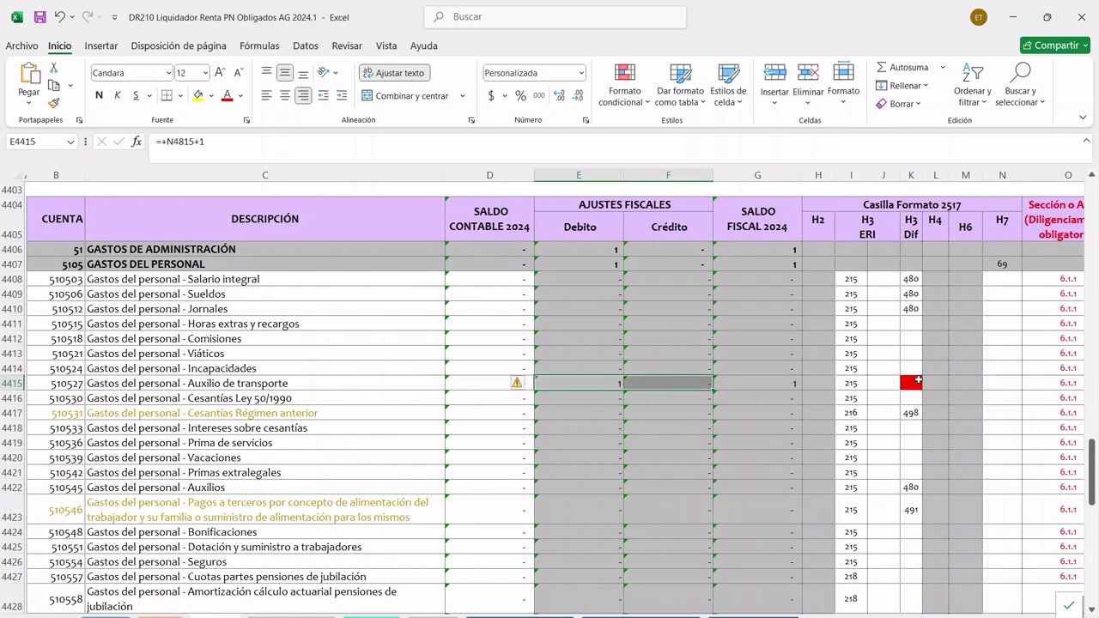
click(913, 380)
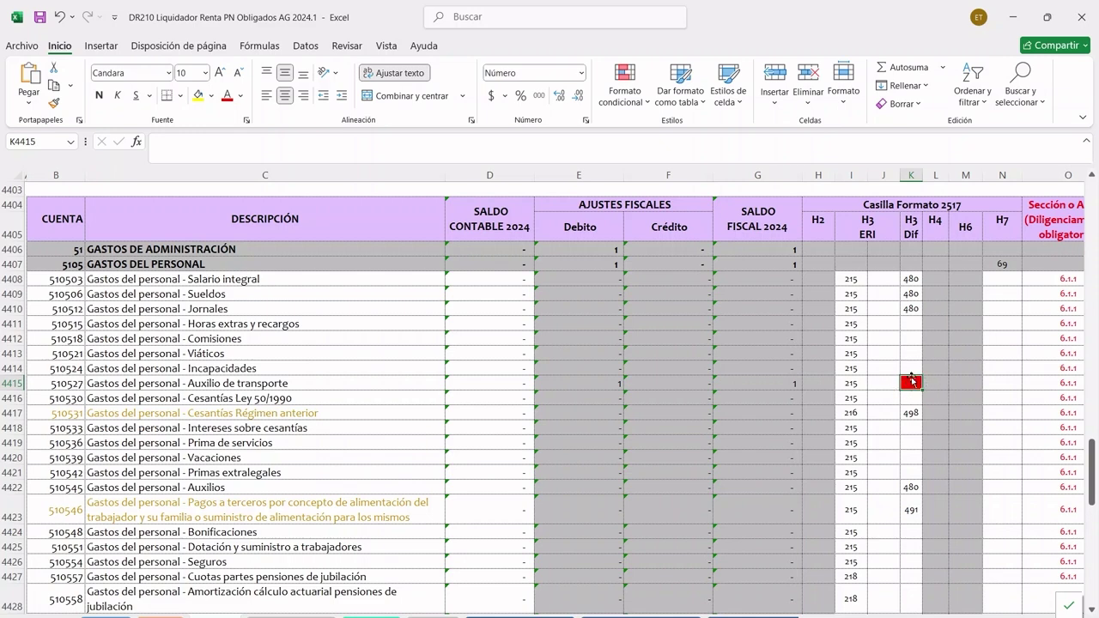
Step: Review the permanent differences that decrease and increase the Renta Líquida and the deductible temporary differences in the Estado de resultados
click(641, 616)
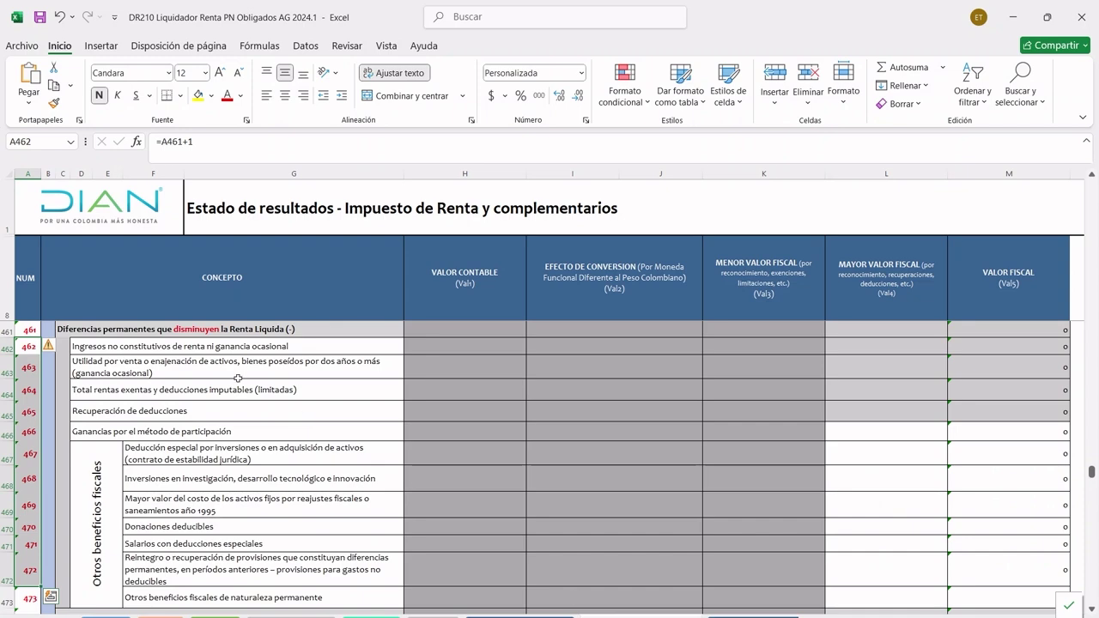
scroll(236, 375, up, 1)
click(192, 411)
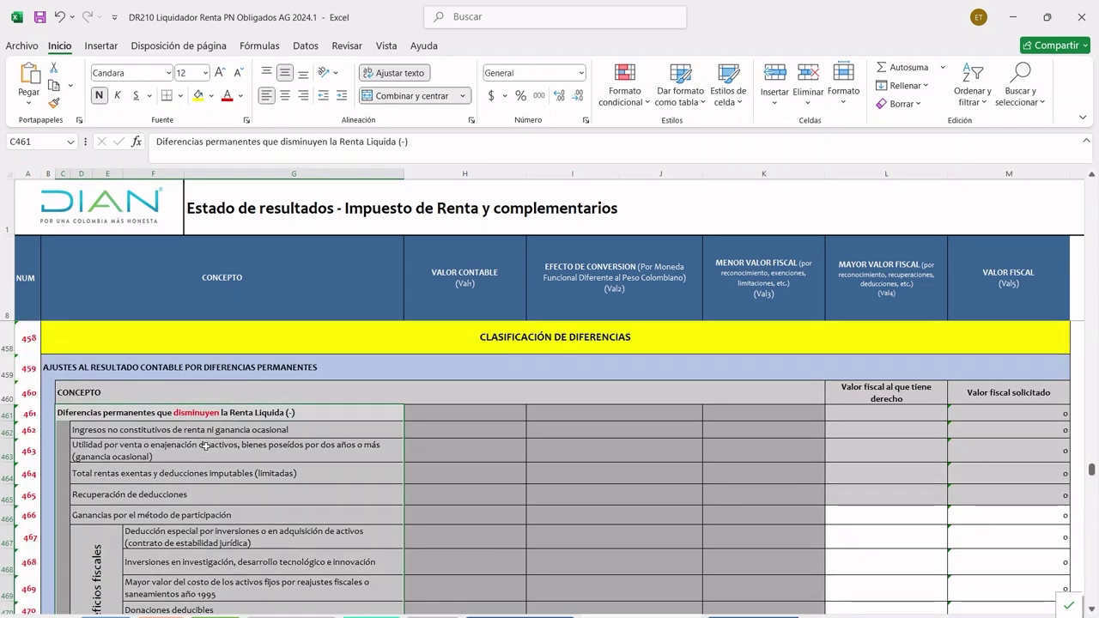
scroll(210, 352, down, 1)
scroll(237, 395, down, 3)
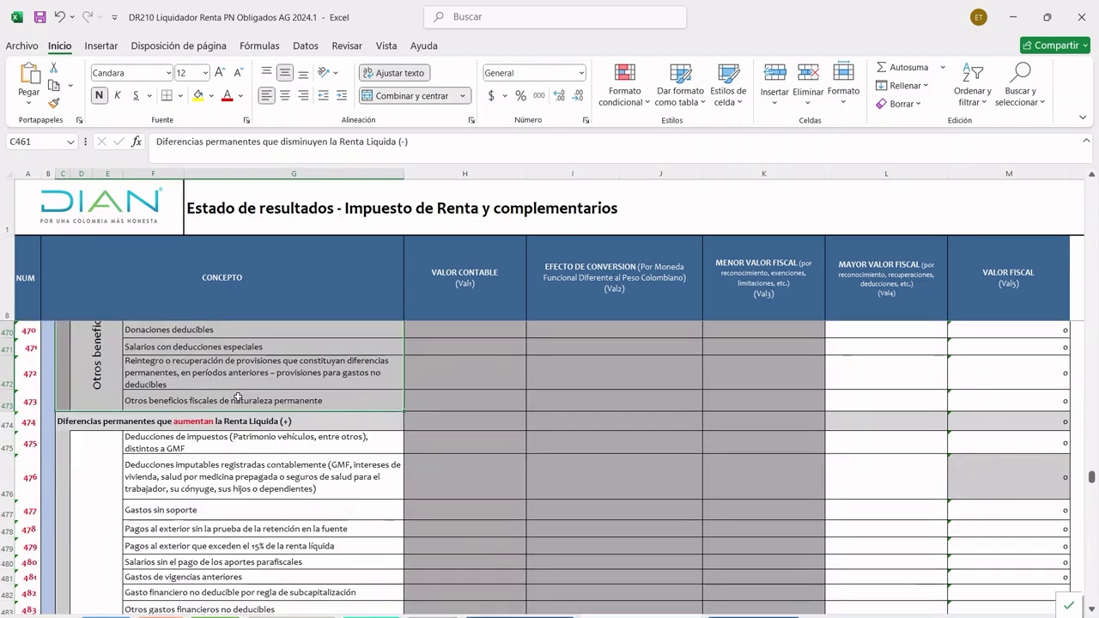
drag(228, 422, 243, 502)
scroll(243, 502, down, 10)
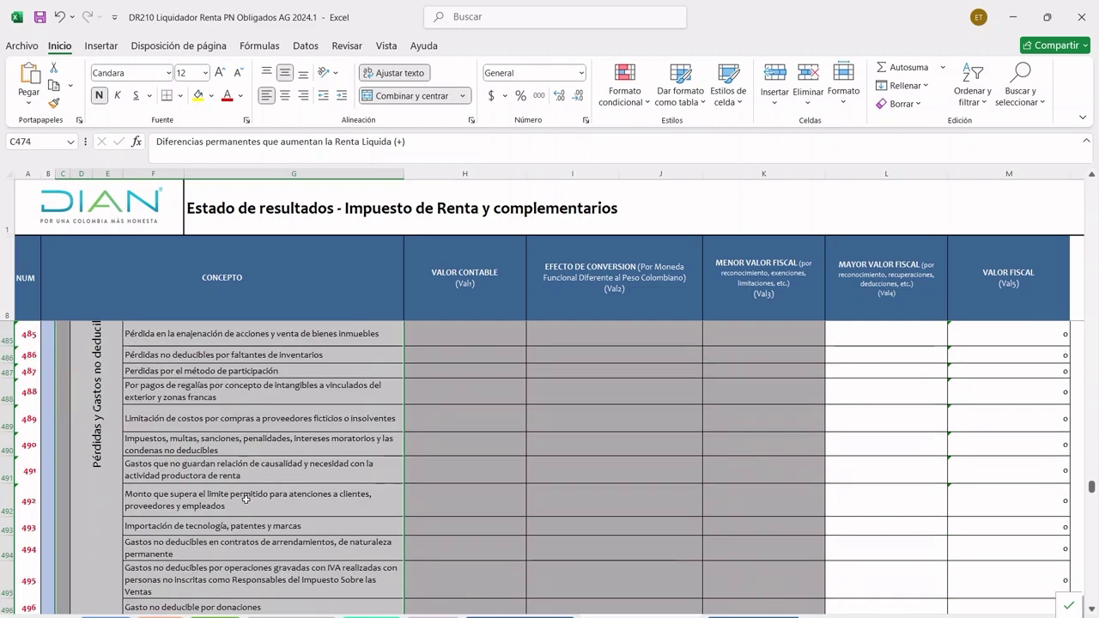
scroll(217, 445, down, 1)
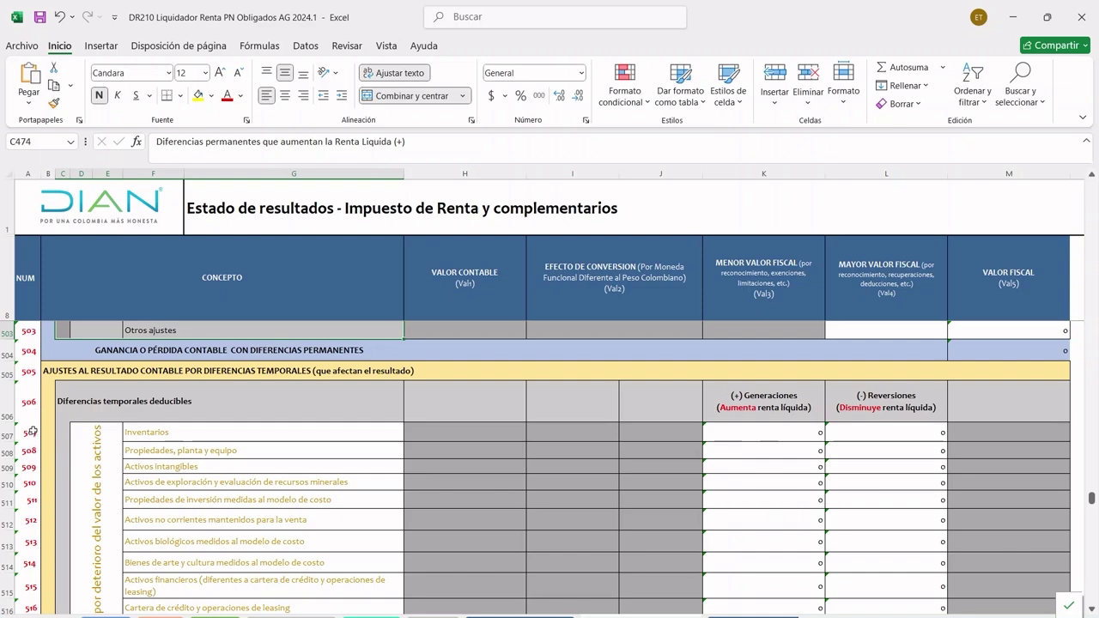
click(30, 466)
click(34, 519)
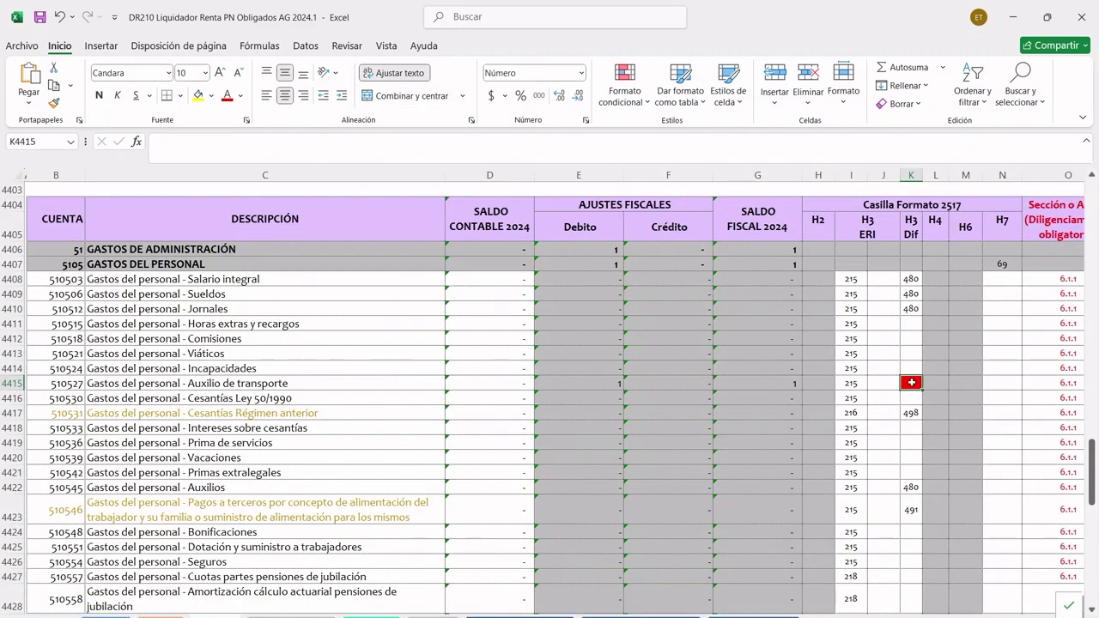
Step: Enter 507 as the H3 Dif code of account 510527 Auxilio de transporte, and clear that cell again
text(507)
key(Return)
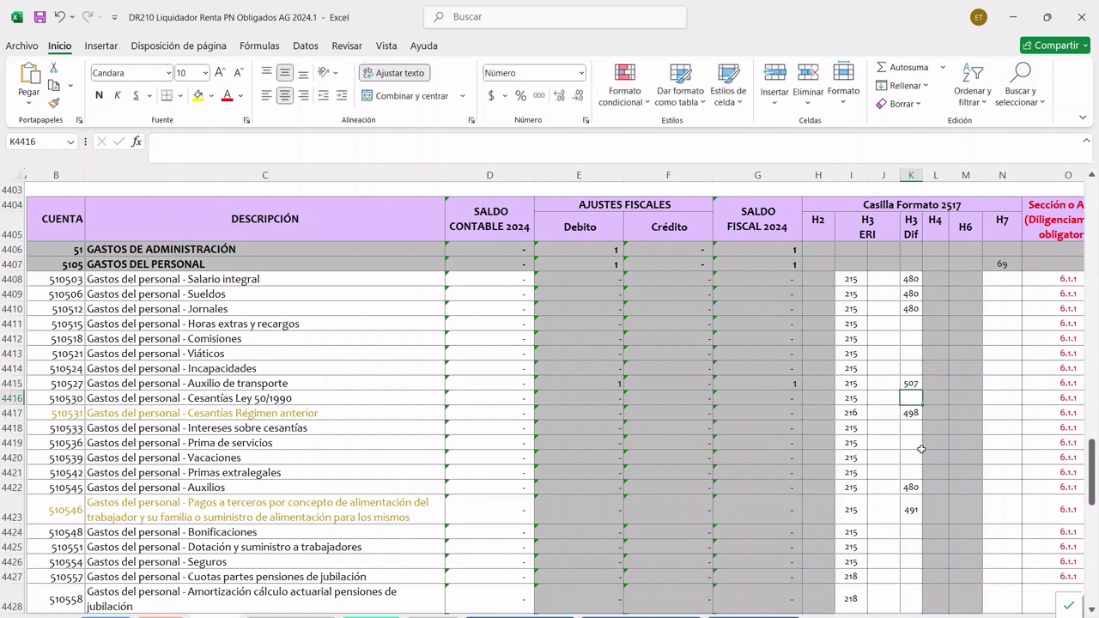
click(917, 384)
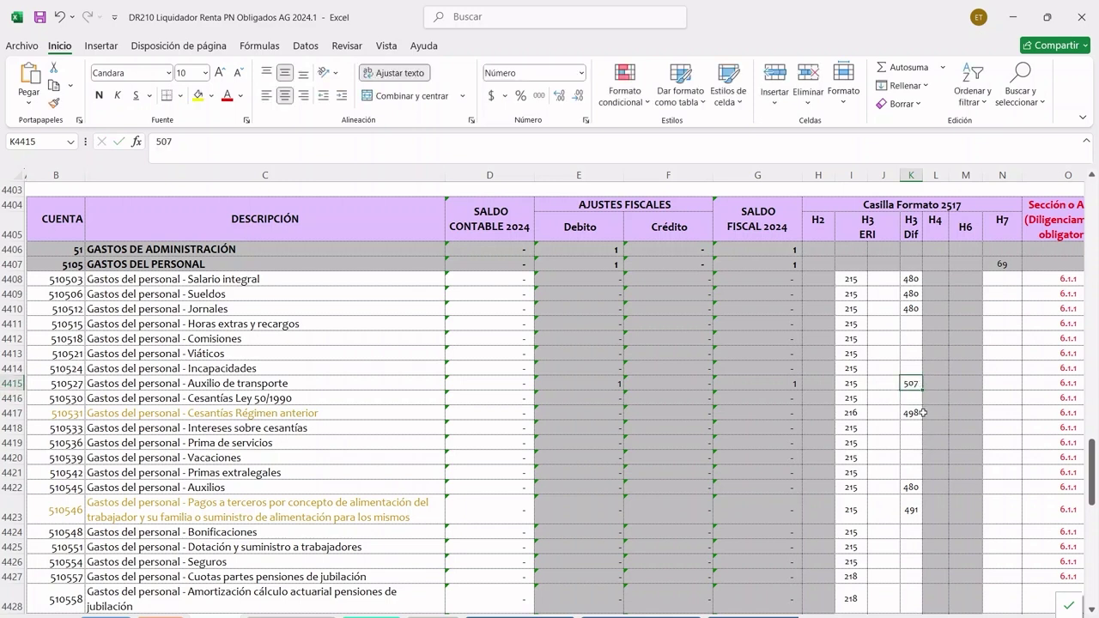
key(Delete)
Step: Remove the +1 from Auxilio de transporte's Debito formula, and highlight the blank H3 Dif cells from Horas extras to Cesantías Ley 50/1990
click(614, 386)
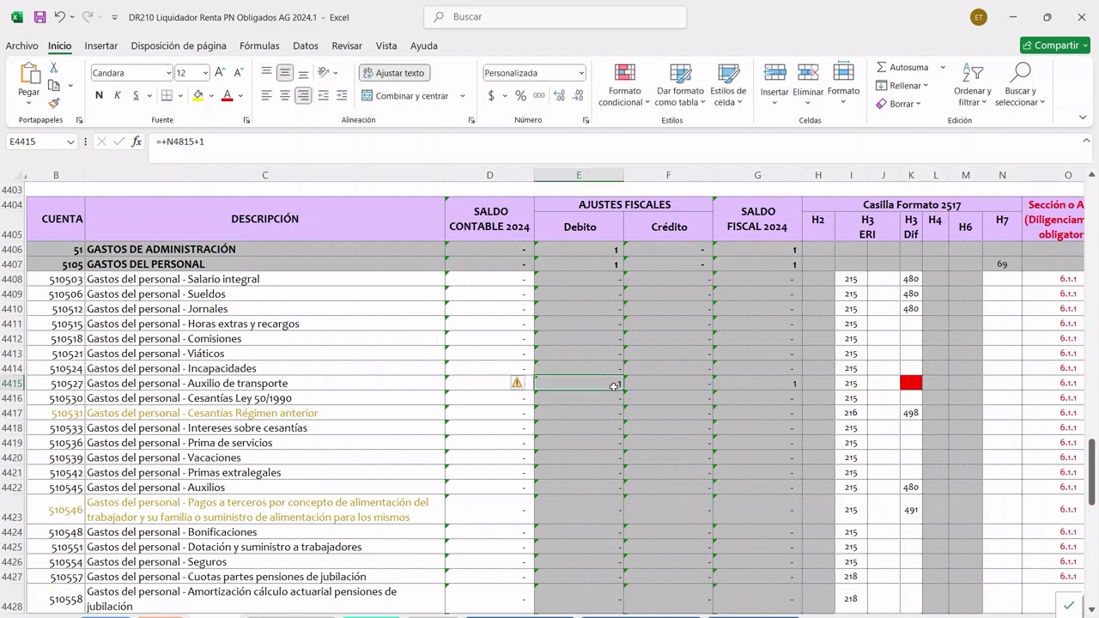
key(F2)
key(BackSpace)
key(BackSpace)
key(Return)
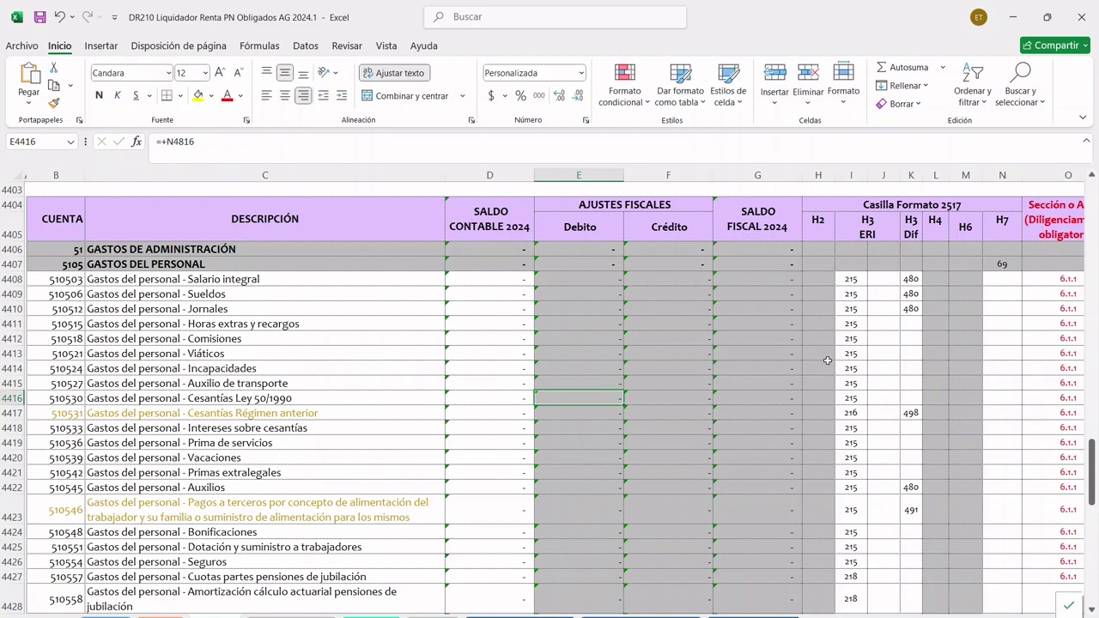
drag(912, 324, 911, 398)
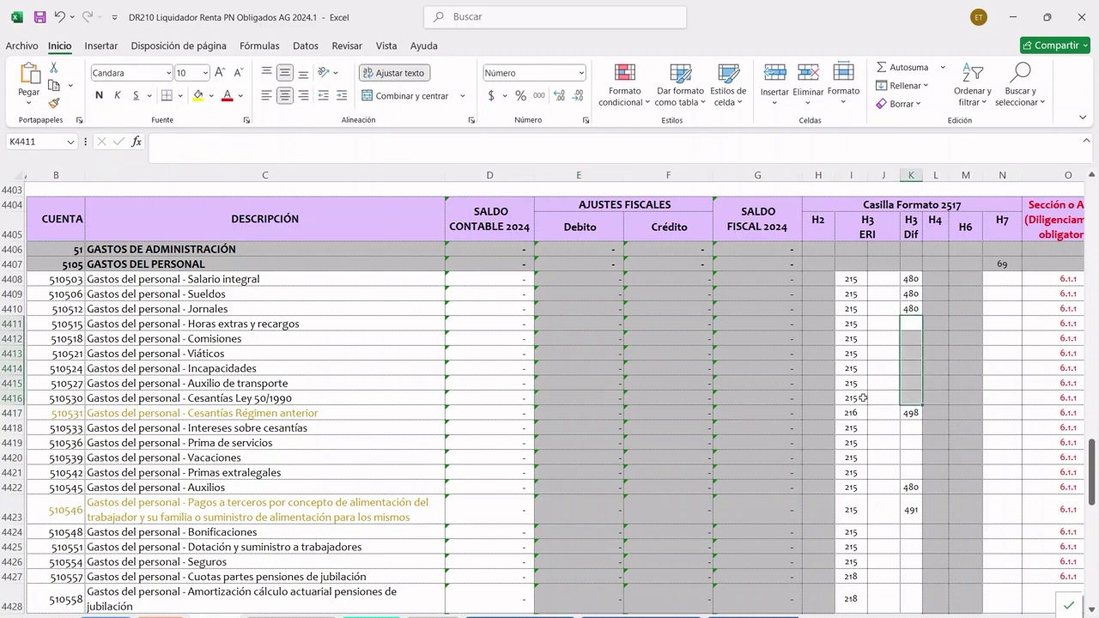
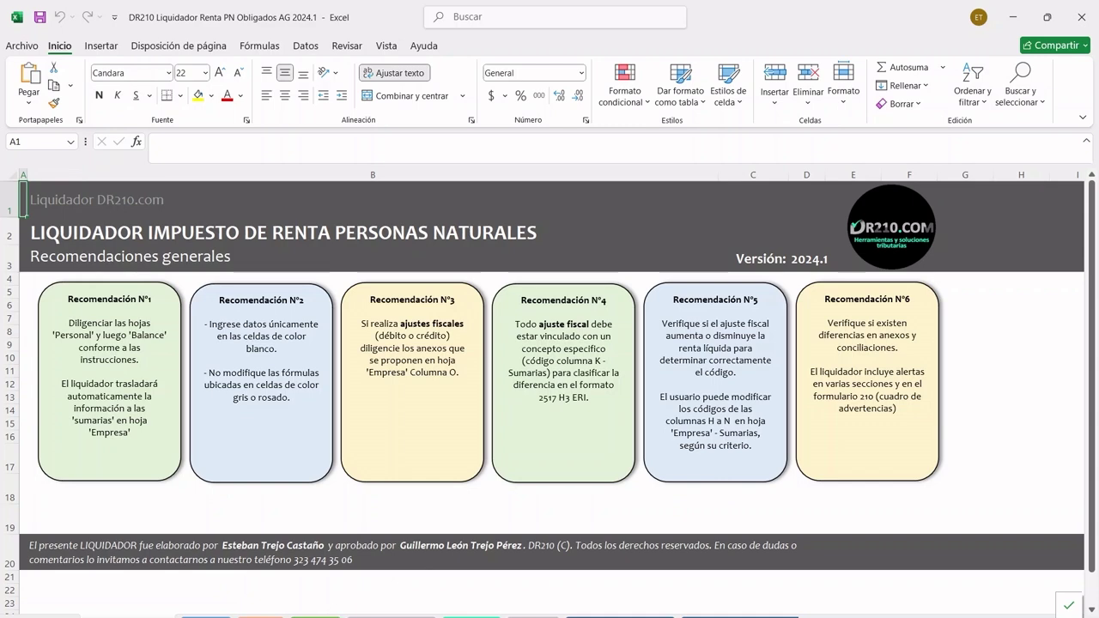
Step: Open the Empresa sheet and examine Sección 6.5.1 Conciliación de los gastos down to the Diferencia a verificar row
click(315, 616)
scroll(337, 303, up, 2)
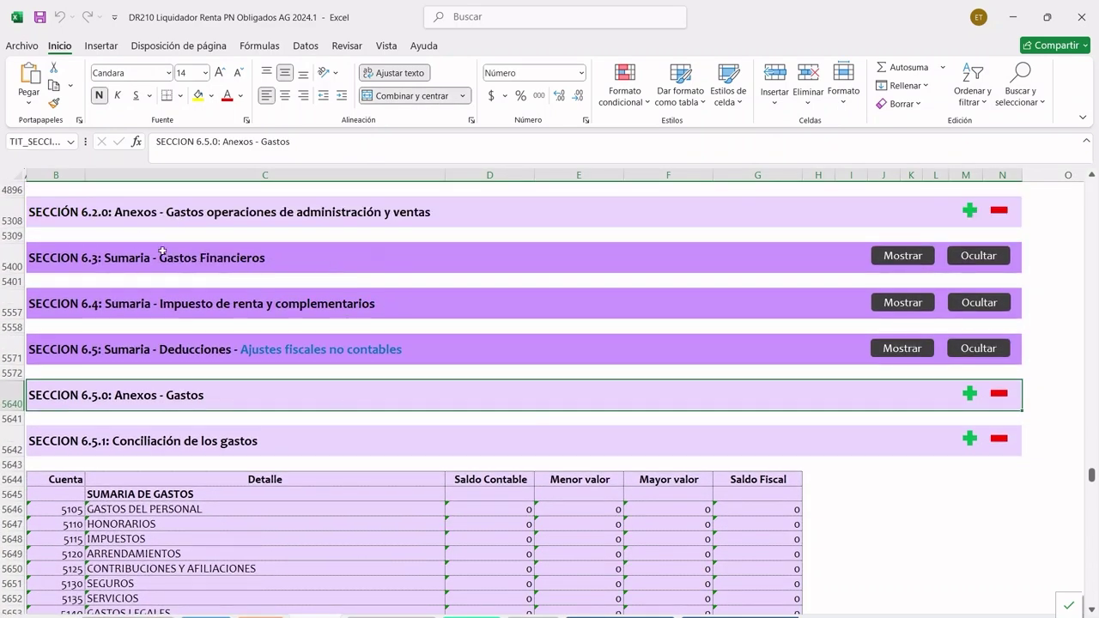
scroll(176, 311, down, 2)
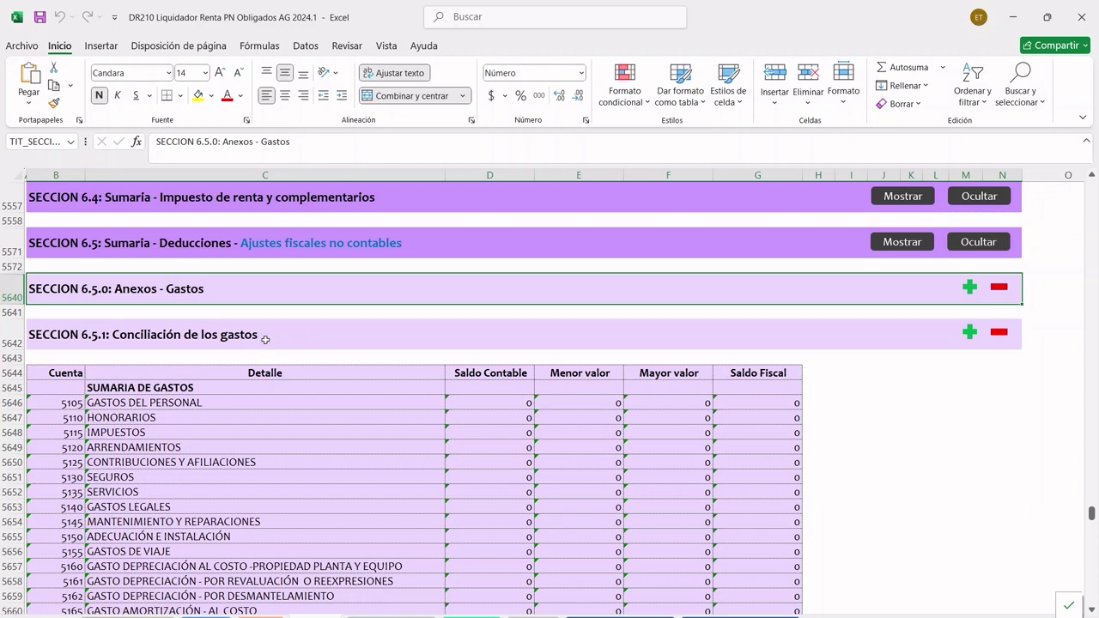
scroll(265, 339, down, 1)
drag(202, 290, 240, 565)
scroll(558, 346, down, 8)
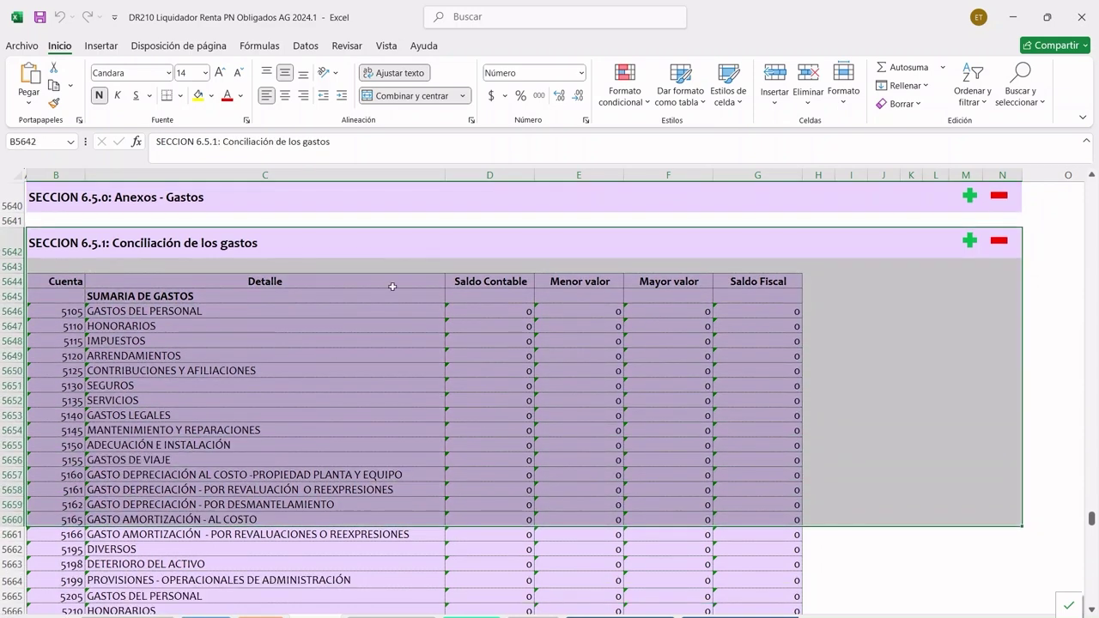
scroll(558, 346, down, 10)
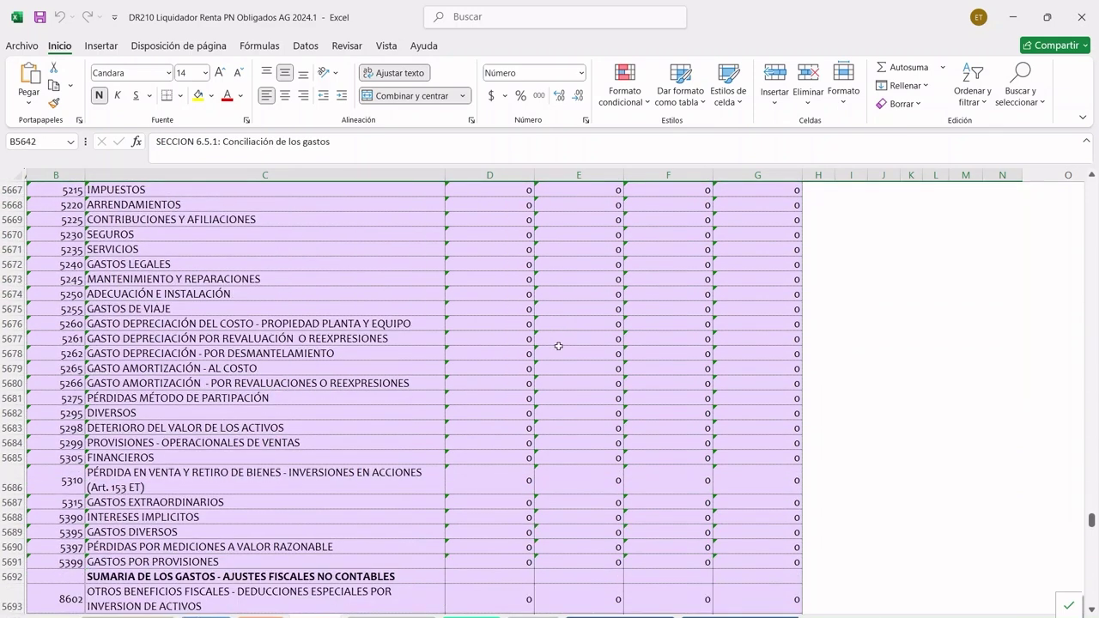
scroll(555, 349, down, 6)
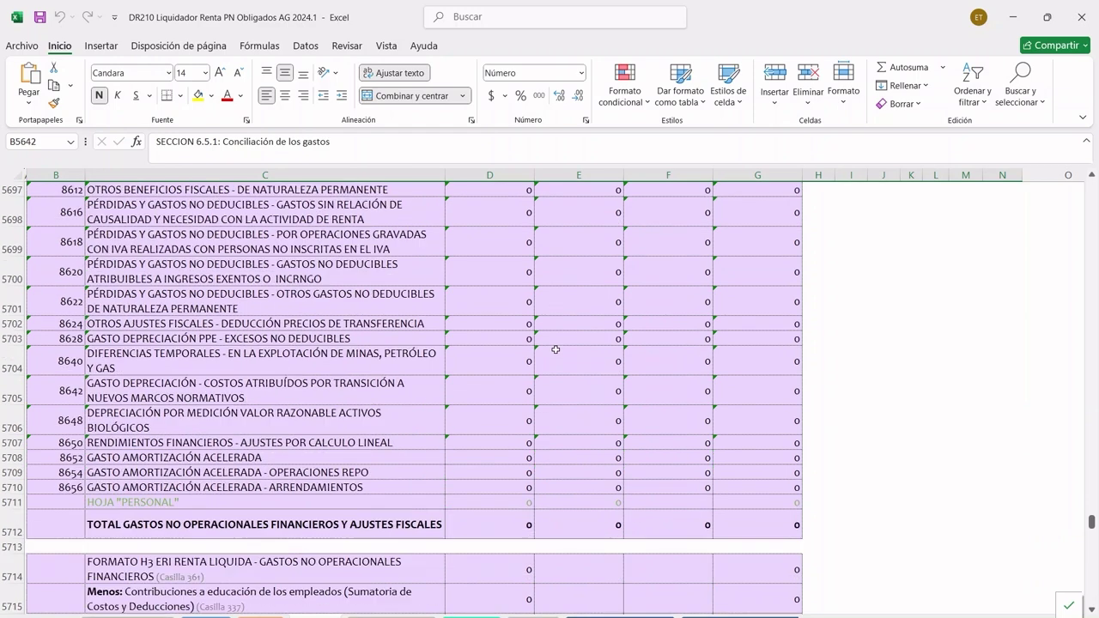
scroll(530, 277, up, 1)
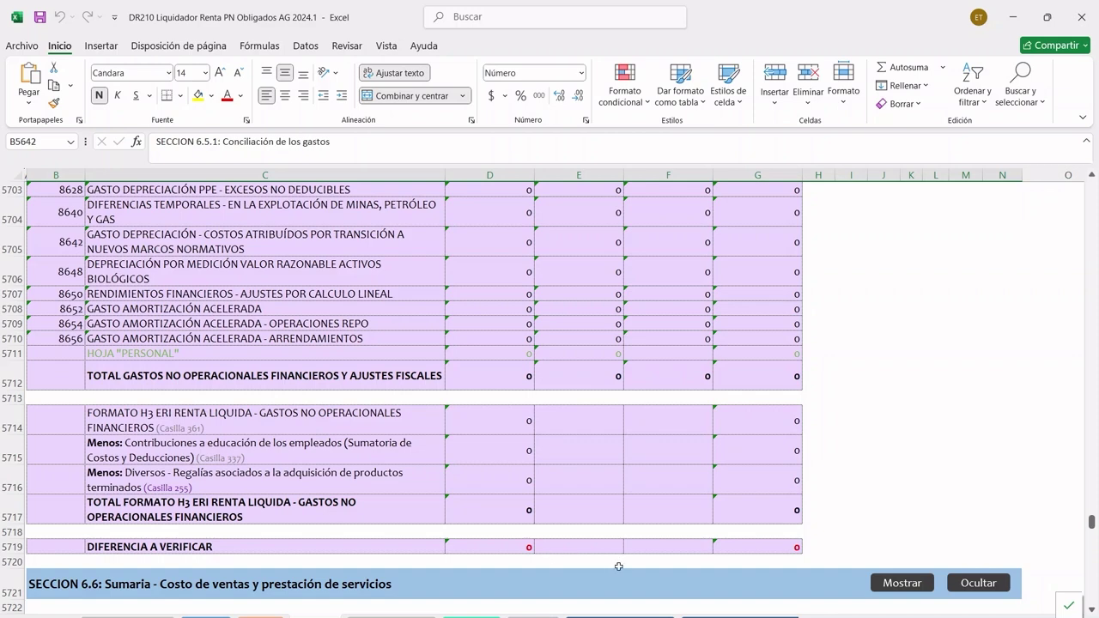
Step: Open the Borrador Formulario 210 sheet and review its sections through the Información complementaria para el portal de la DIAN - MUISCA
click(472, 616)
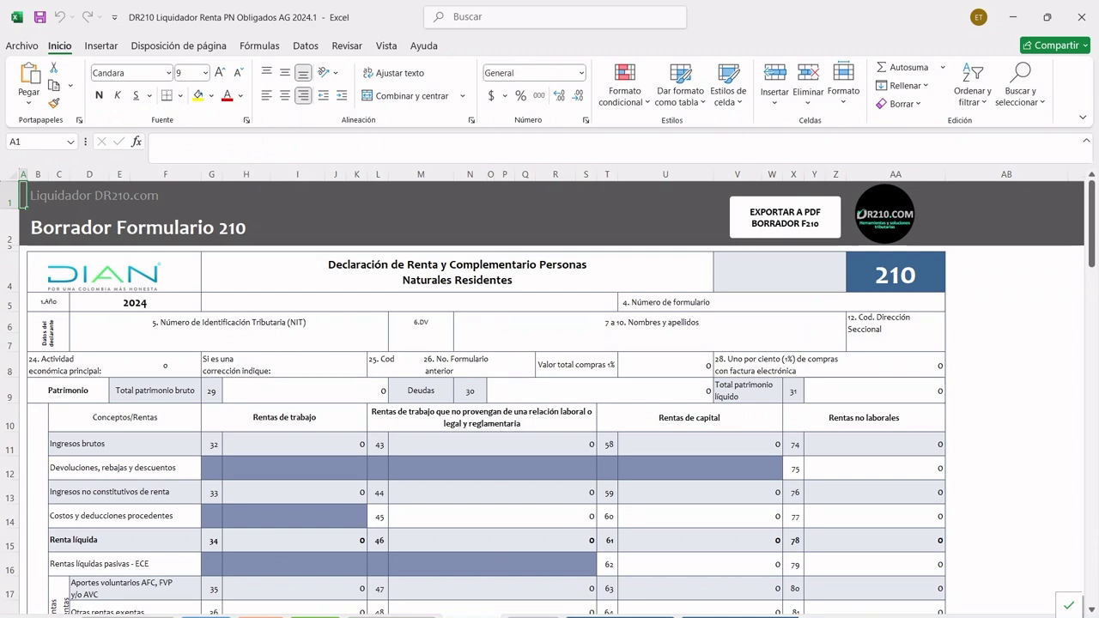
scroll(434, 362, down, 1)
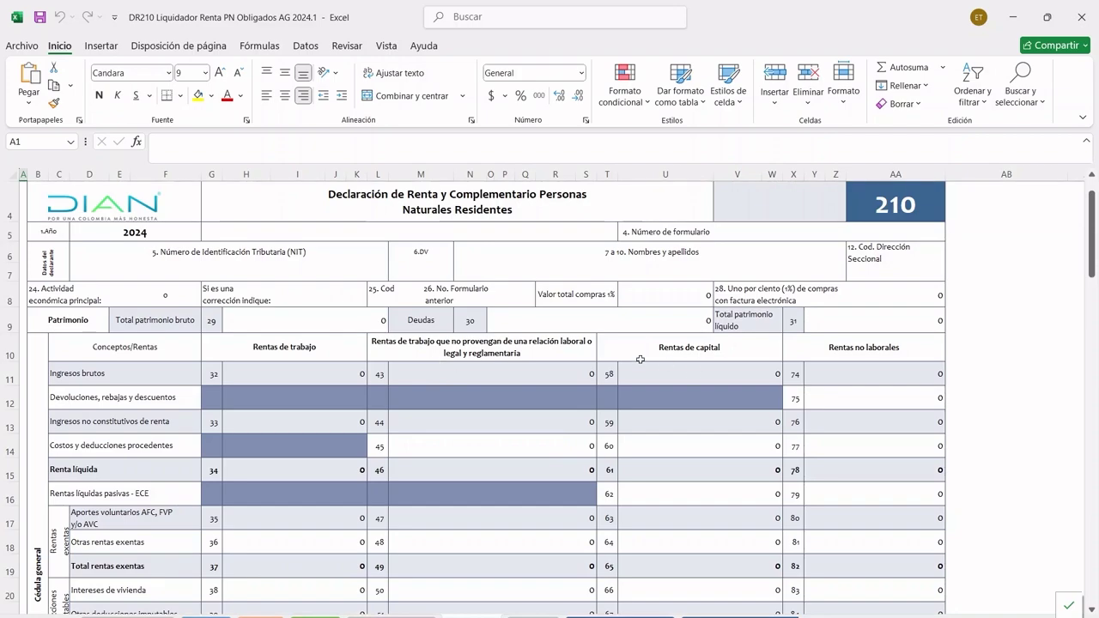
scroll(638, 421, down, 6)
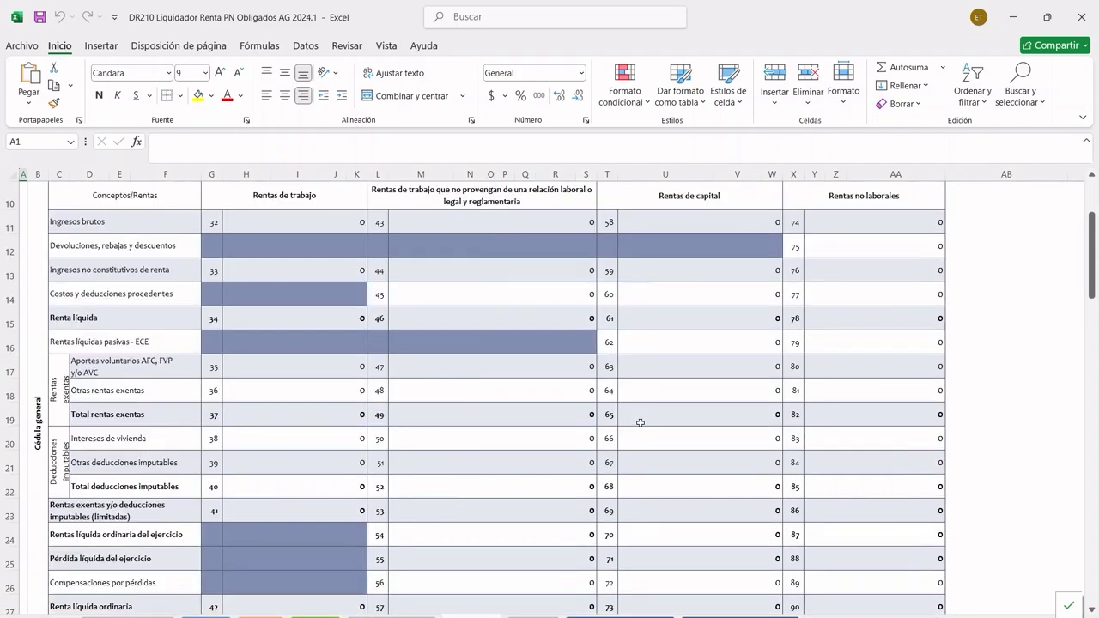
scroll(638, 422, down, 8)
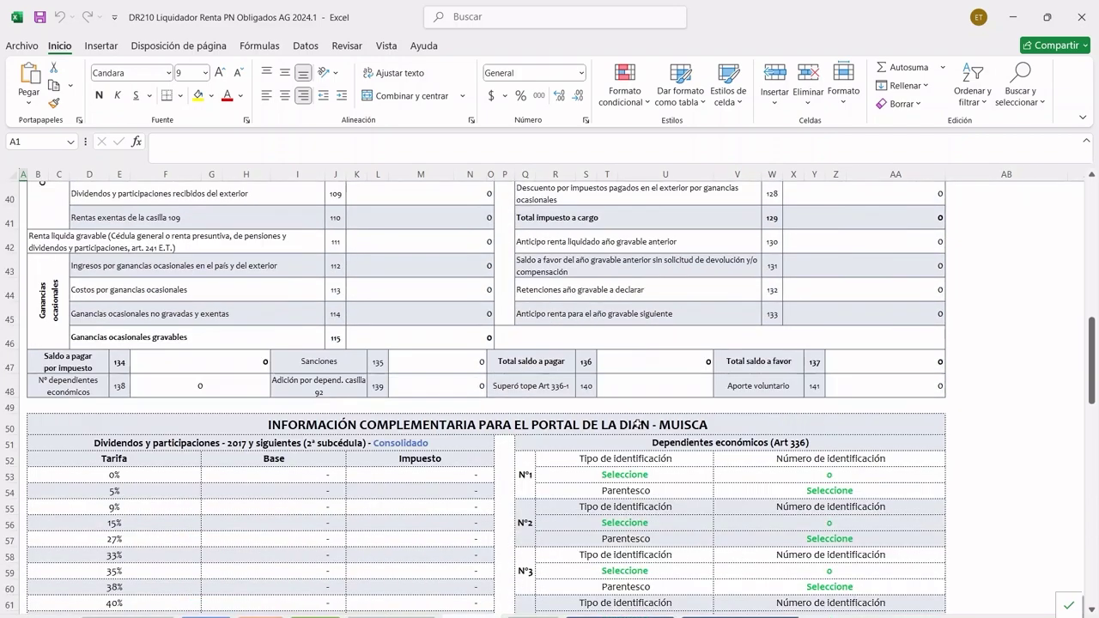
scroll(638, 423, down, 6)
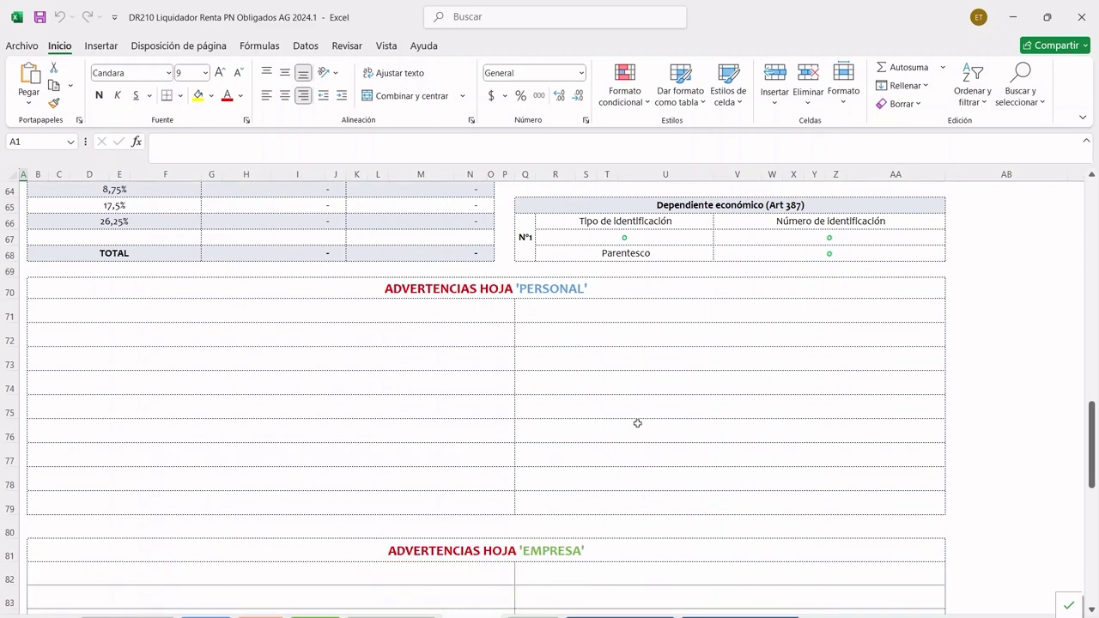
Step: Examine the Advertencias boxes for the Personal and Empresa sheets and the complementary tables above them
scroll(605, 369, down, 1)
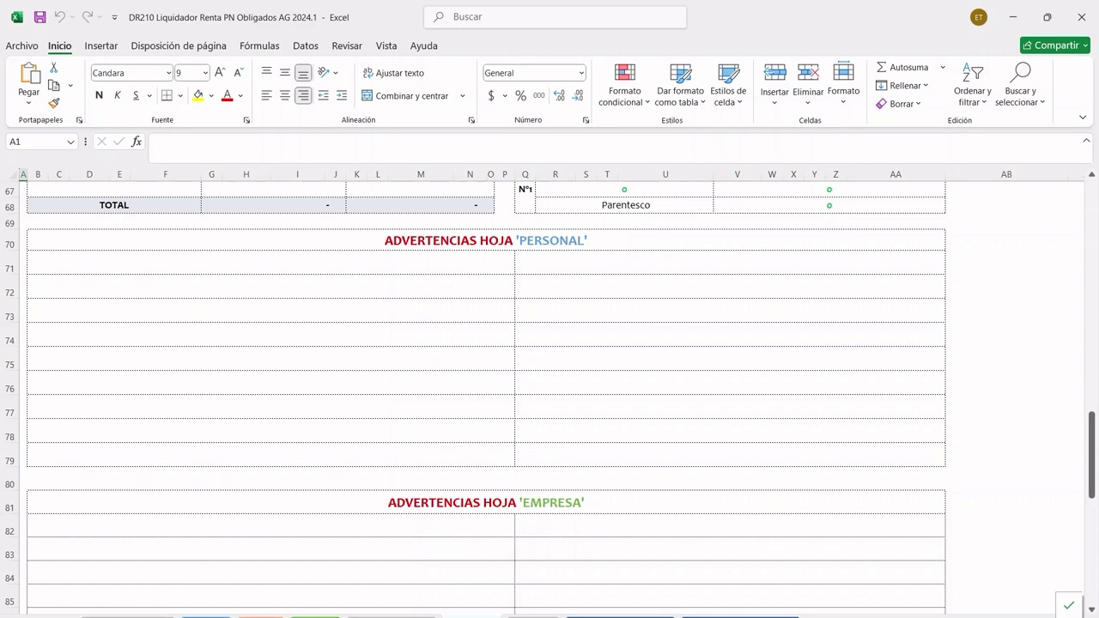
scroll(446, 487, down, 4)
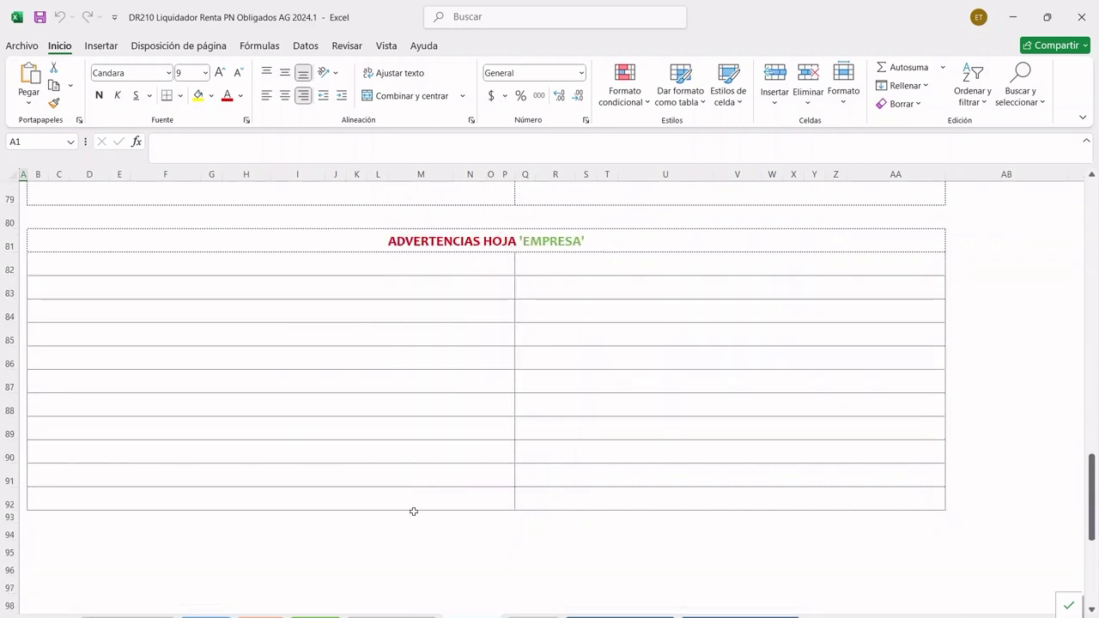
scroll(471, 415, up, 2)
scroll(489, 358, up, 2)
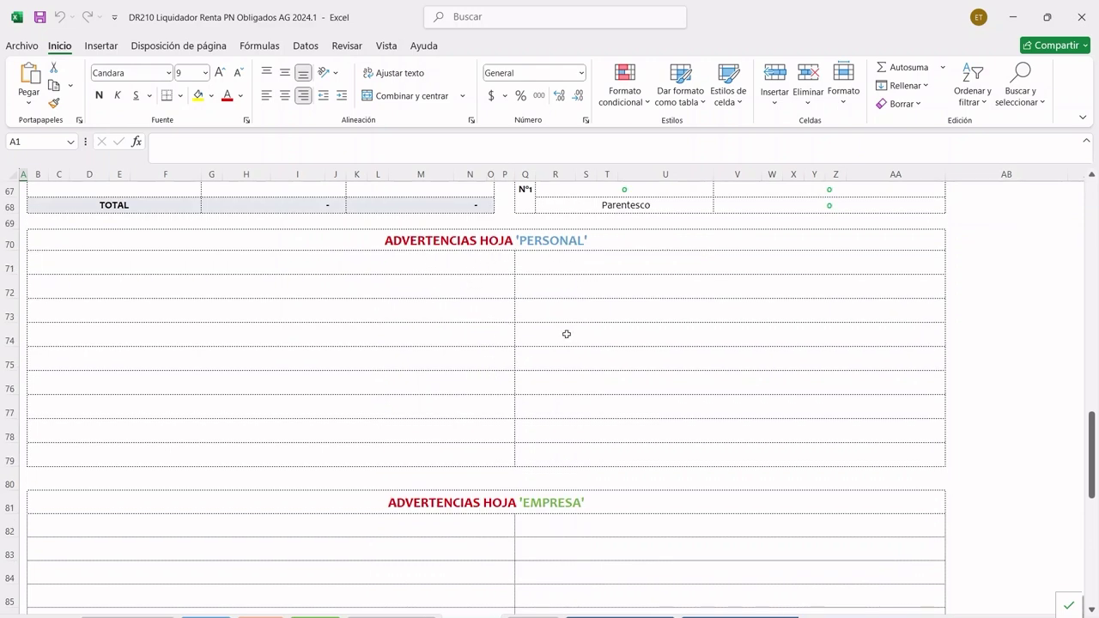
scroll(566, 335, down, 1)
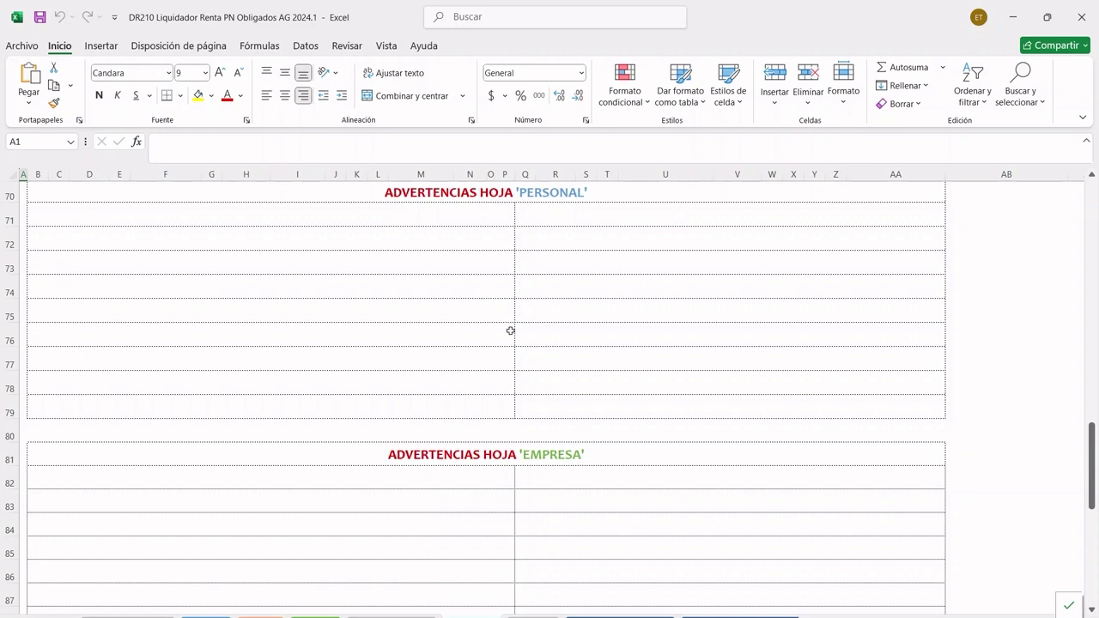
scroll(540, 390, up, 6)
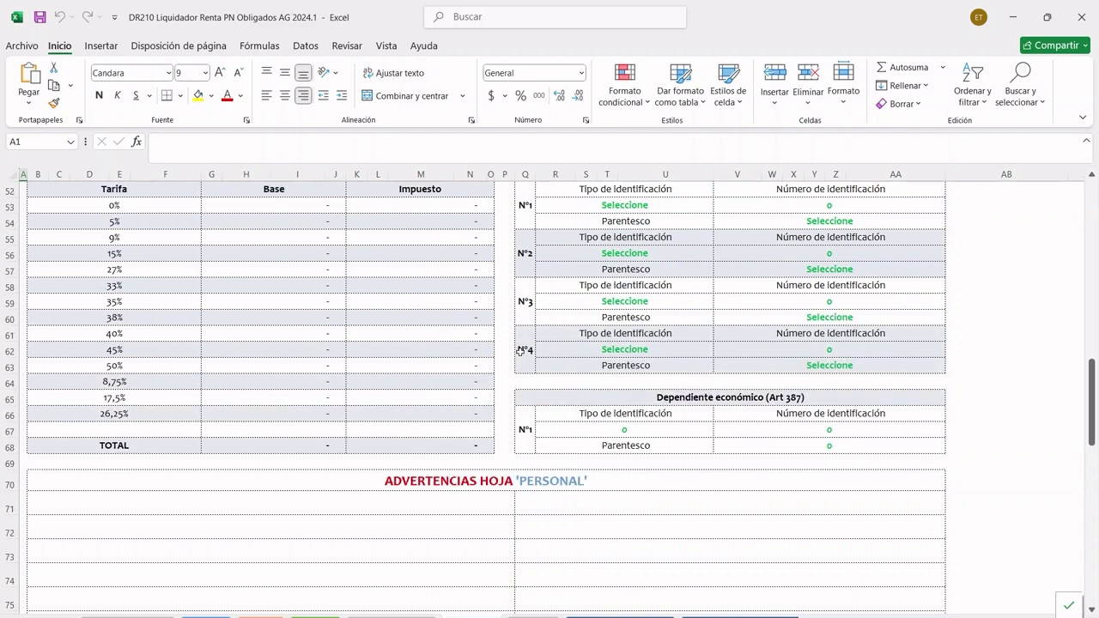
scroll(605, 371, down, 4)
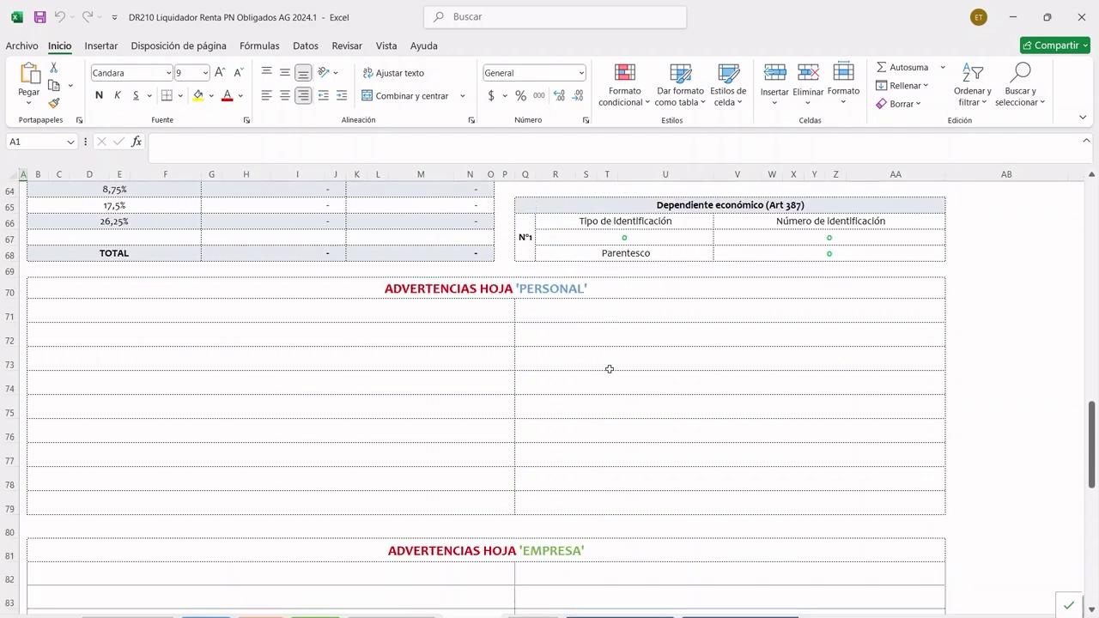
Step: Compare the Advertencias boxes for the Personal and Empresa sheets, and return to the form's Cédula de pensiones and Liquidación privada sections
scroll(545, 352, down, 1)
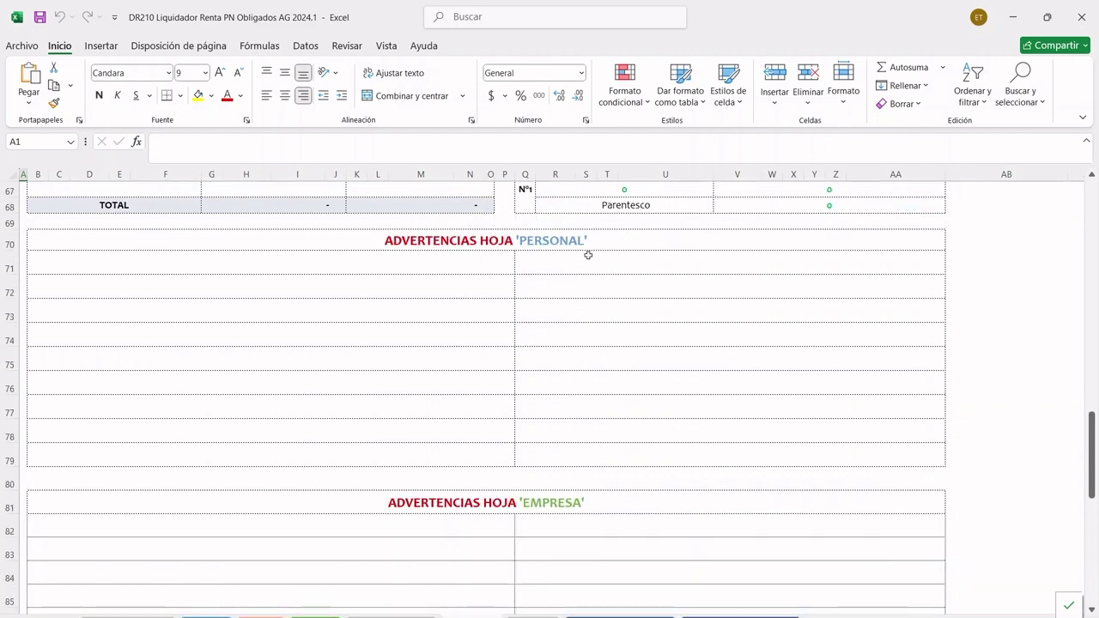
scroll(589, 263, down, 2)
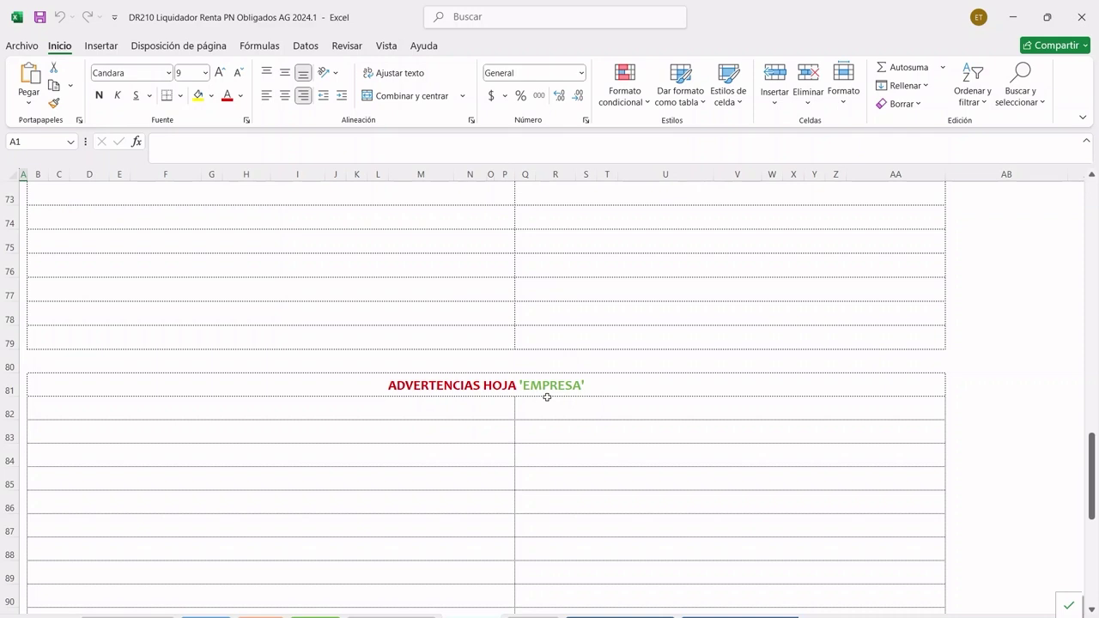
scroll(549, 404, up, 2)
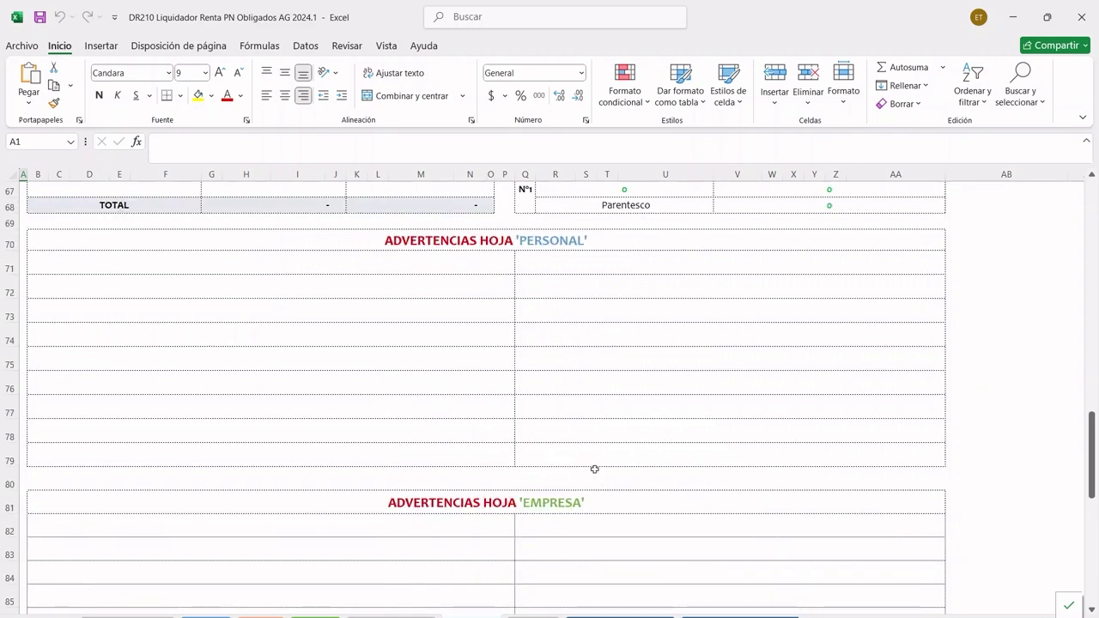
scroll(595, 468, up, 2)
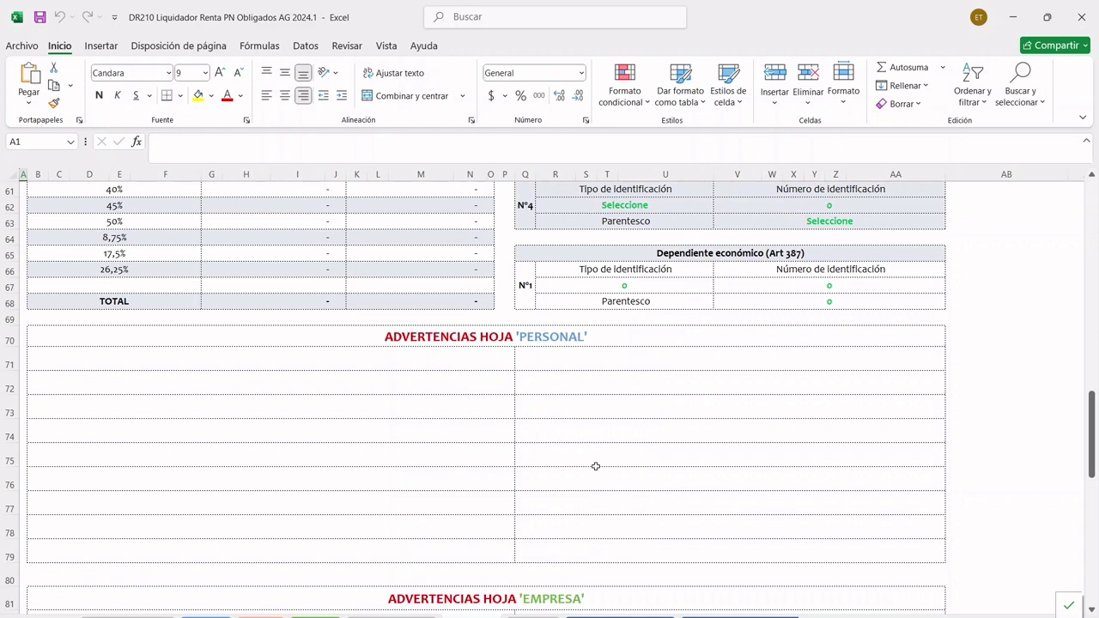
scroll(595, 467, up, 9)
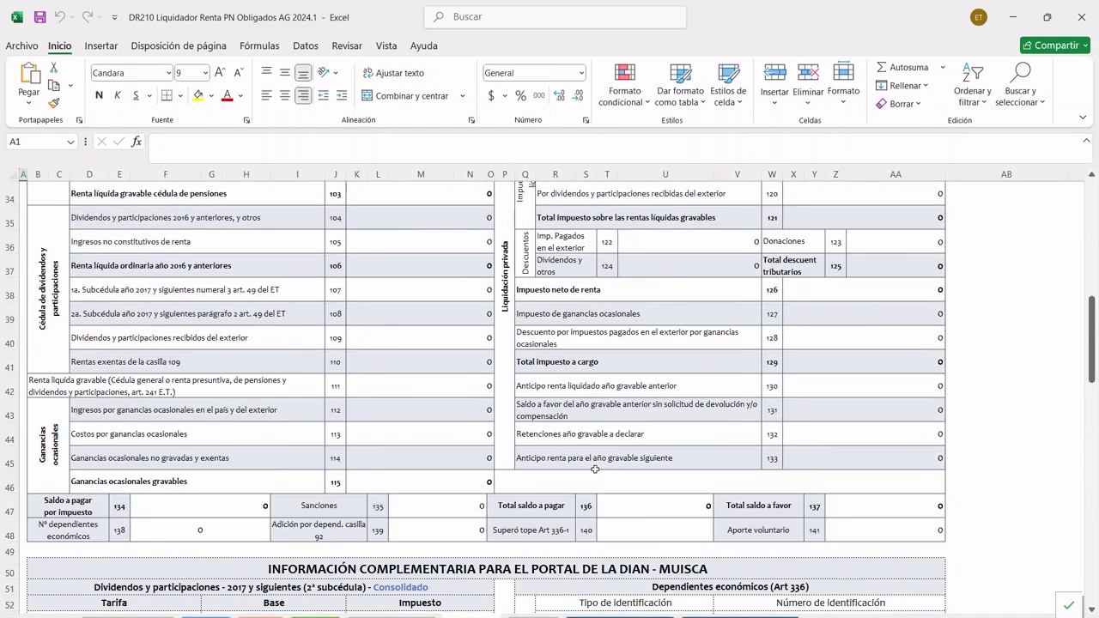
scroll(595, 468, up, 2)
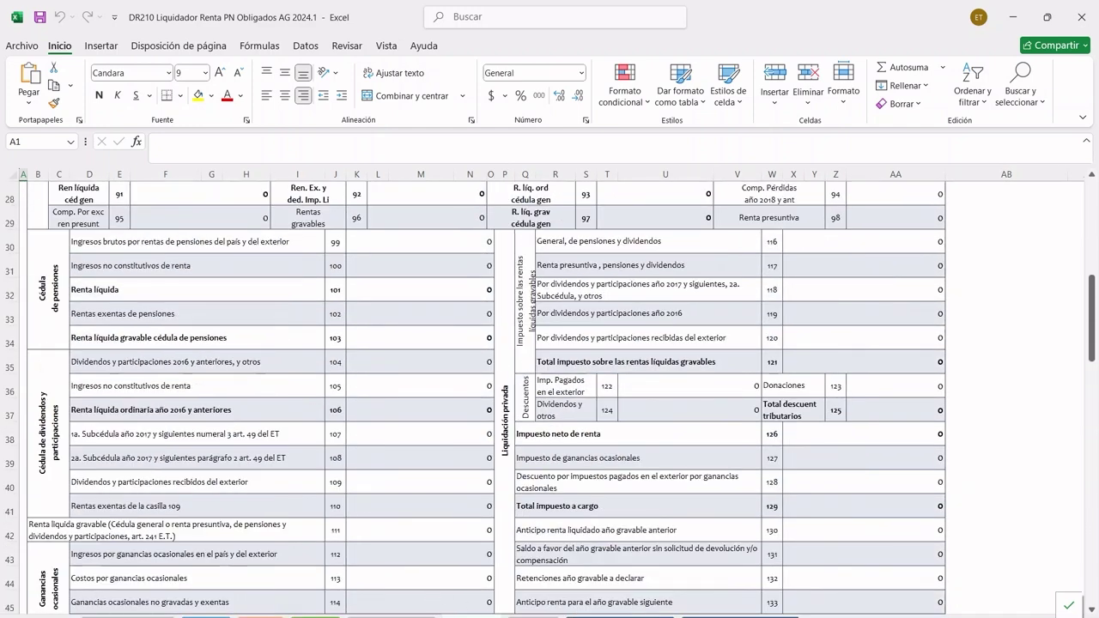
Step: Open the cédula general detail sheet and review Ingresos brutos and Devoluciones, rebajas y descuentos, including their Empresa rows and casilla totals
click(392, 617)
scroll(585, 412, down, 2)
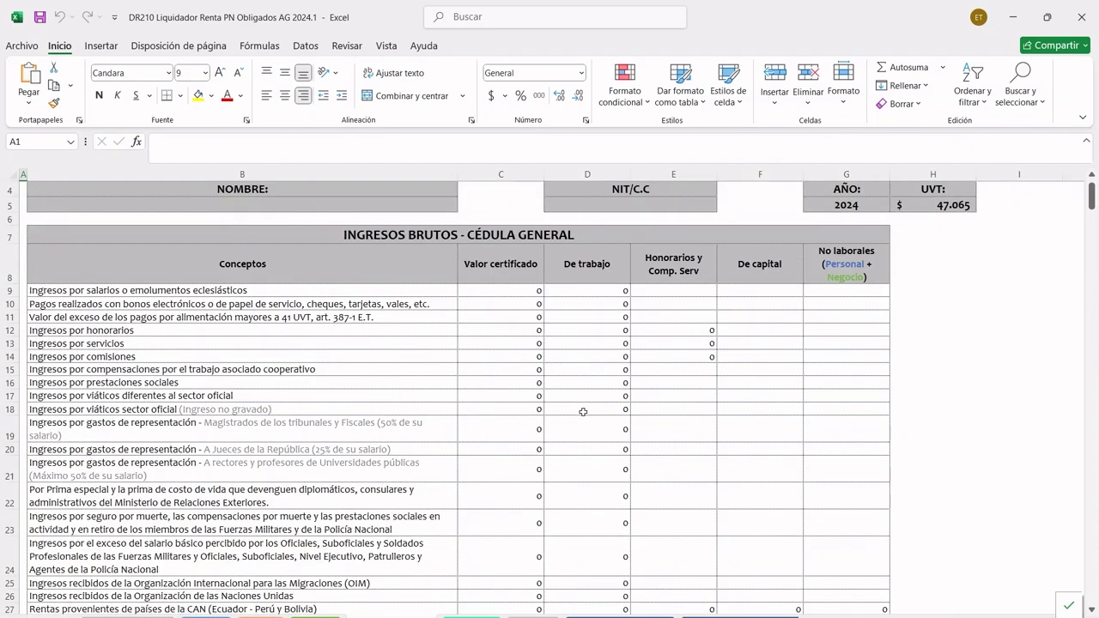
scroll(645, 297, down, 9)
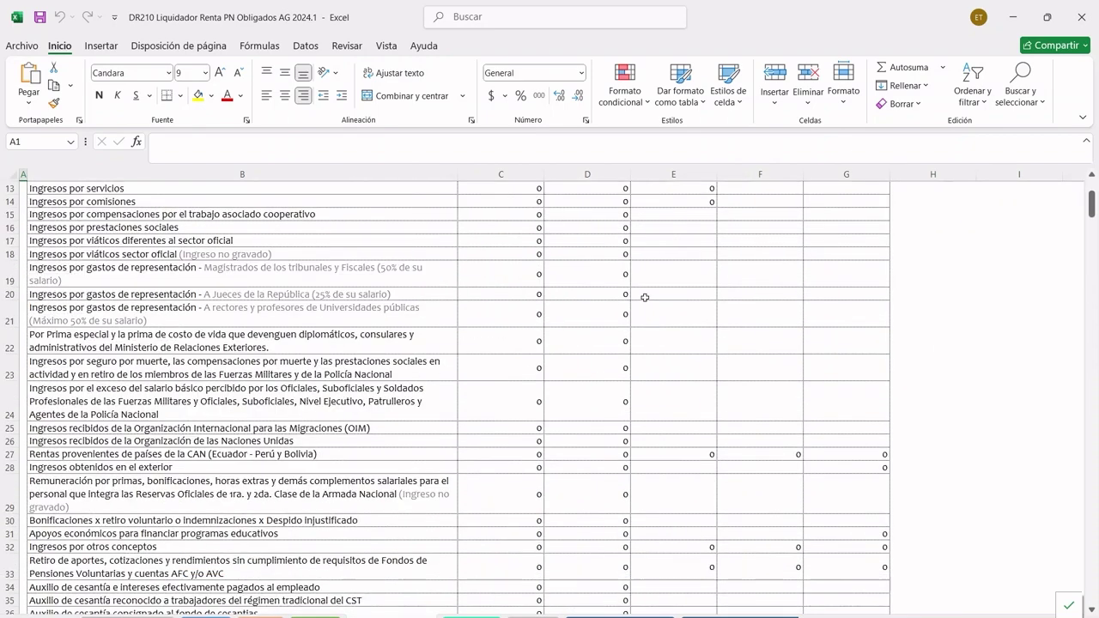
scroll(616, 330, down, 6)
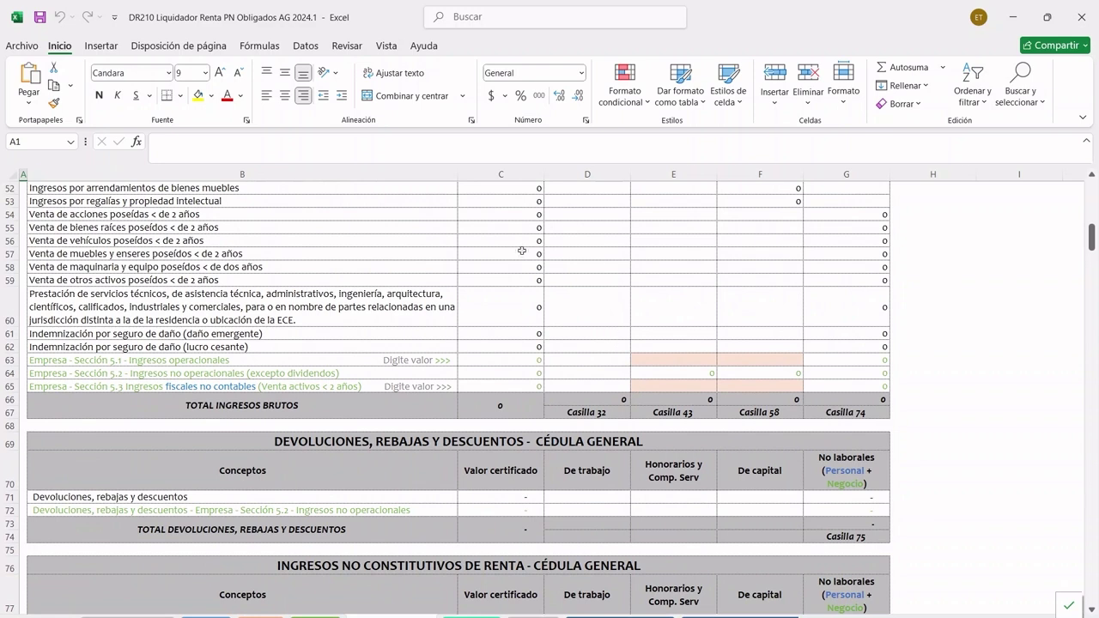
scroll(523, 254, up, 1)
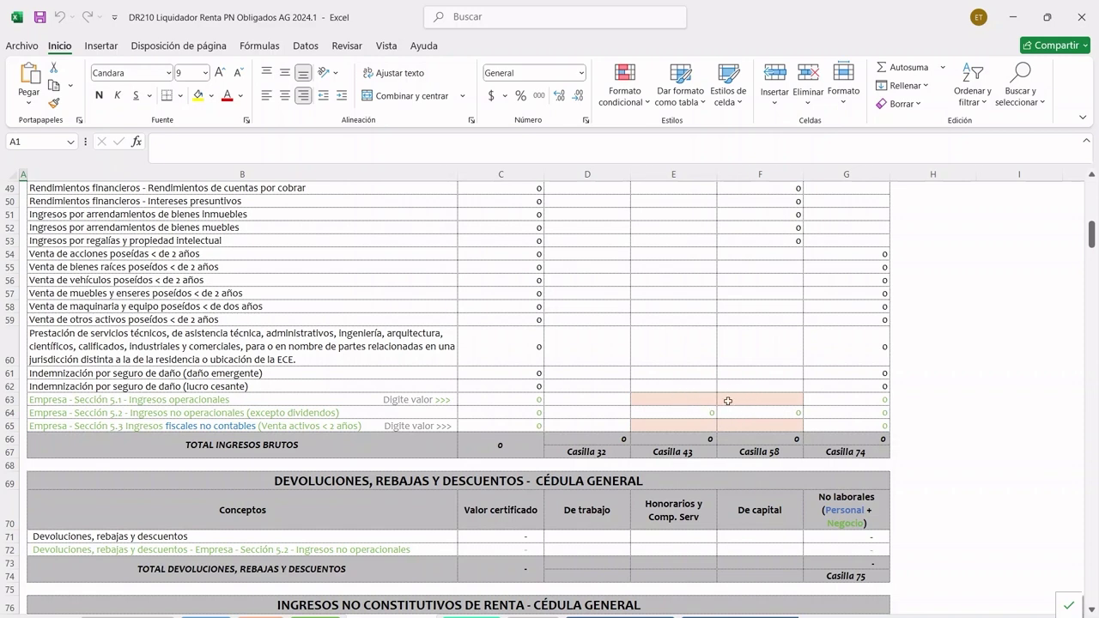
scroll(727, 401, down, 7)
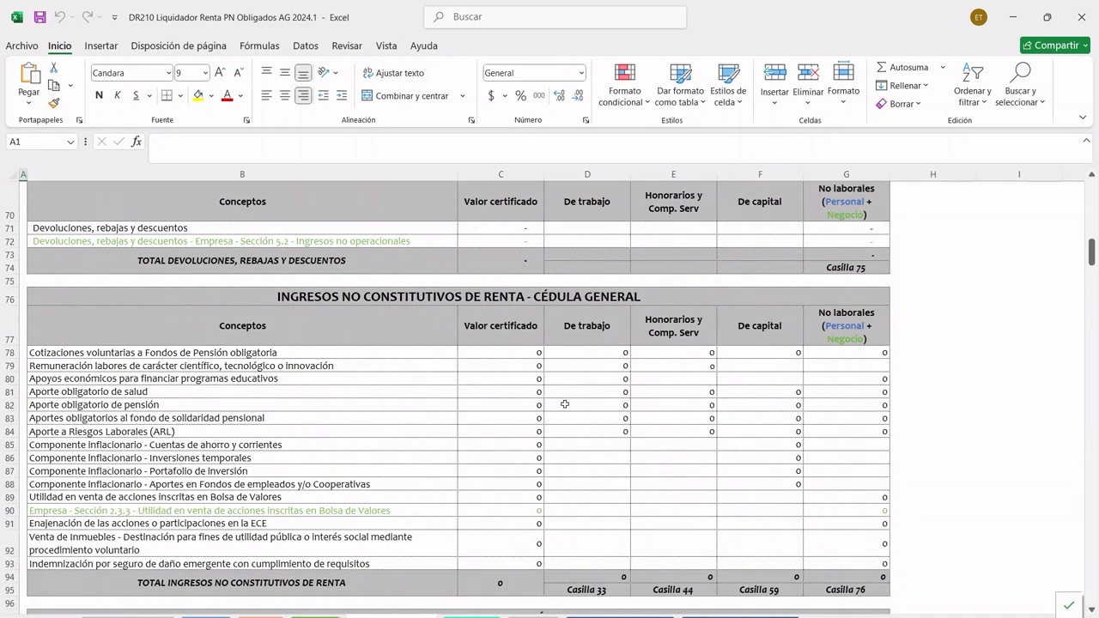
scroll(678, 421, down, 1)
scroll(674, 403, up, 2)
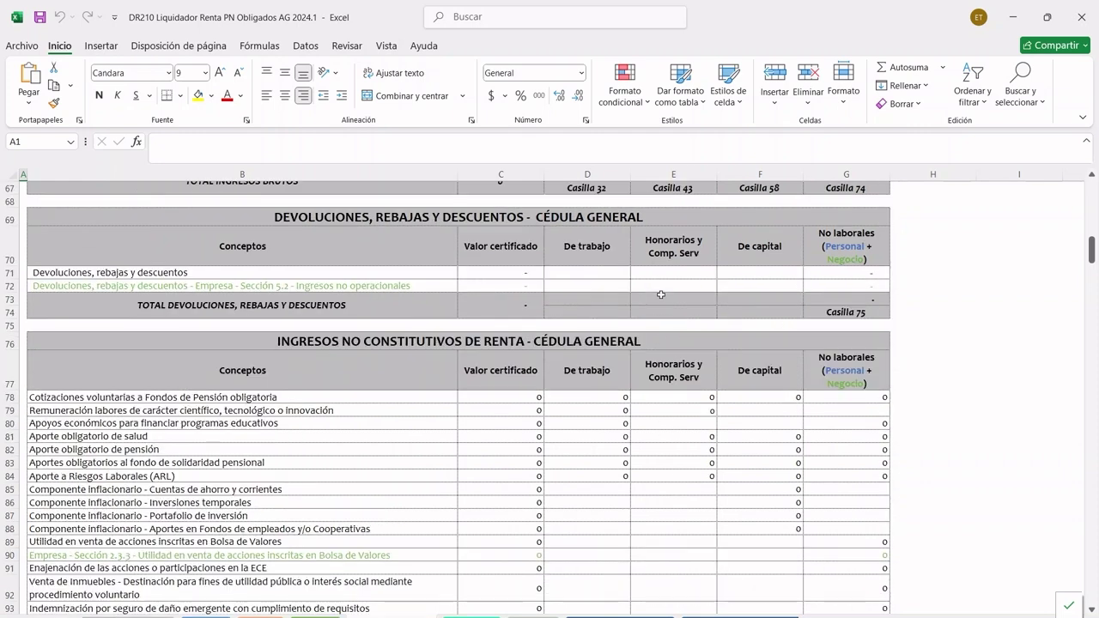
scroll(636, 283, up, 2)
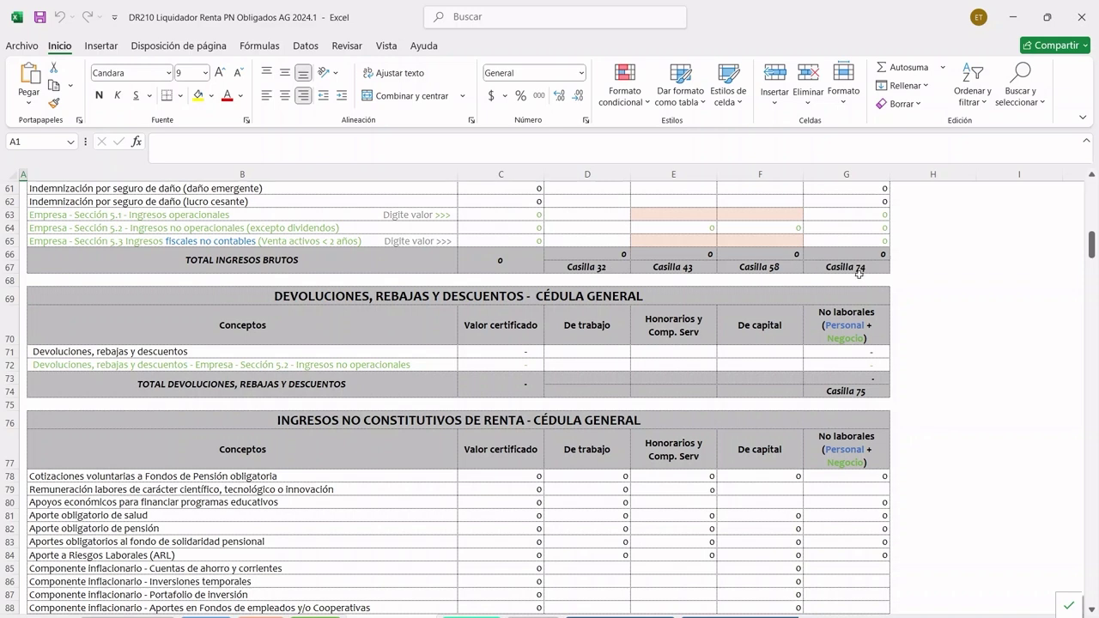
Step: Review the cédula general tables from Ingresos no constitutivos de renta through Costos y deducciones procedentes, Renta líquida and Rentas líquidas pasivas - ECE
scroll(611, 392, down, 5)
scroll(613, 414, down, 5)
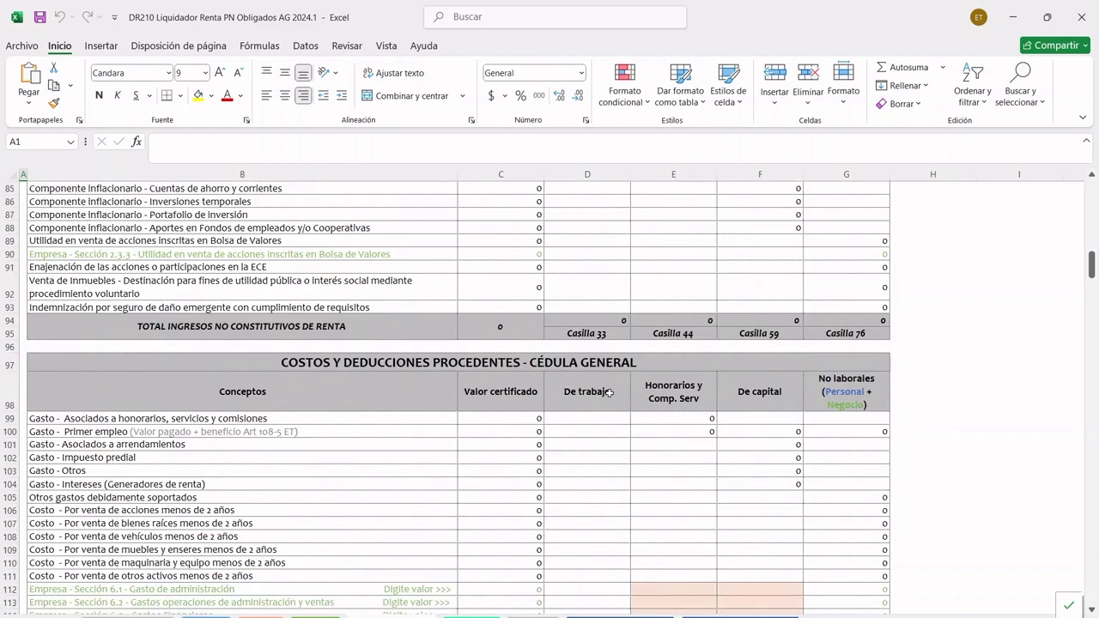
scroll(606, 349, down, 3)
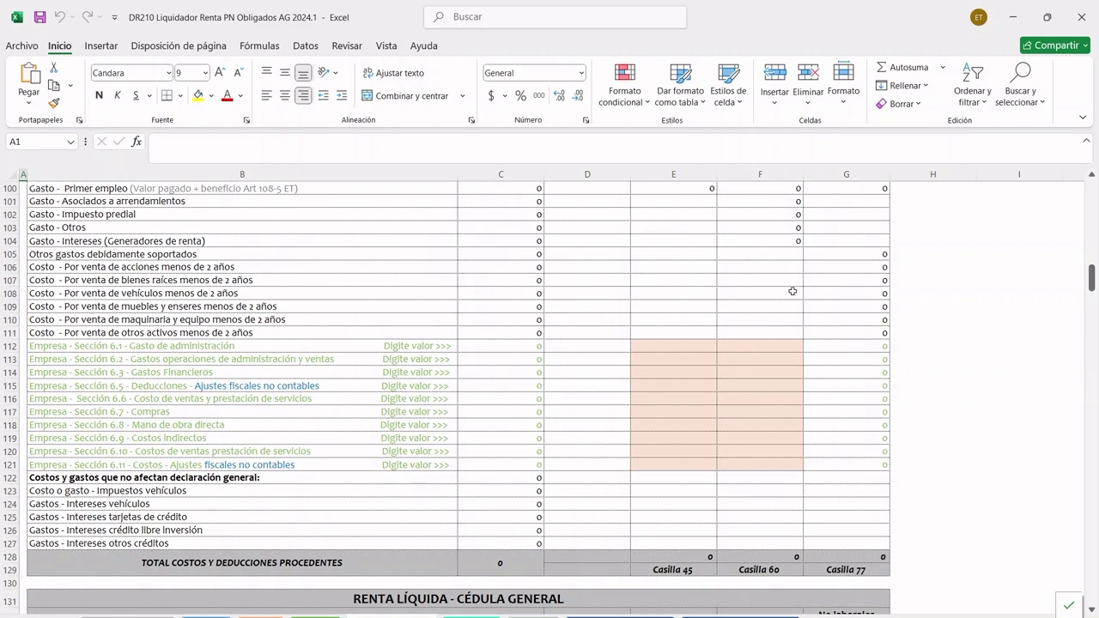
scroll(654, 431, down, 3)
scroll(472, 481, down, 2)
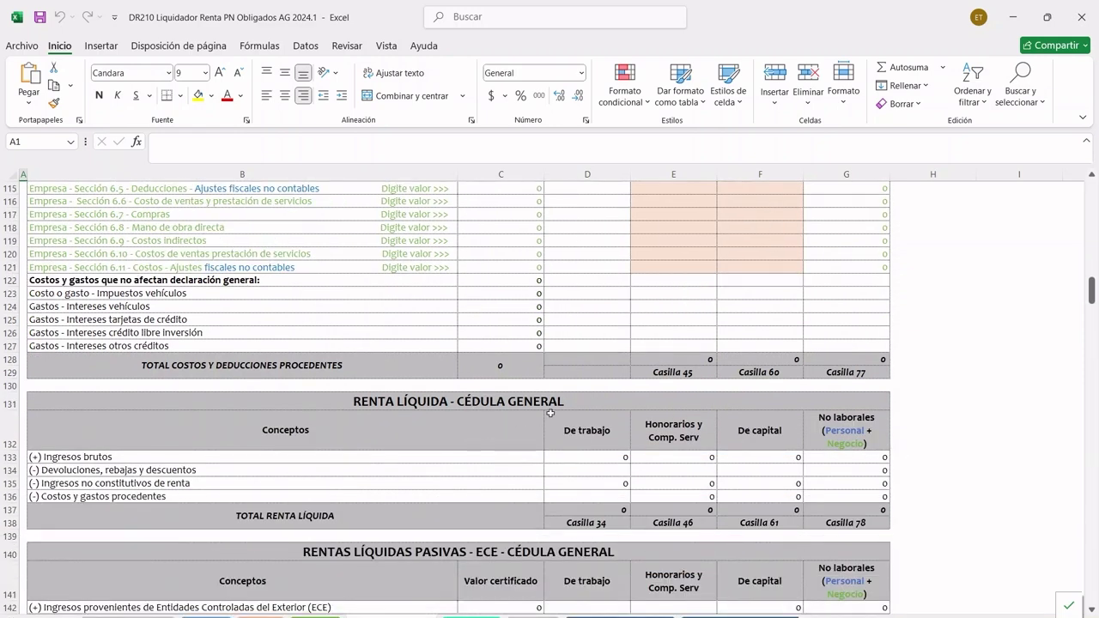
scroll(550, 413, down, 2)
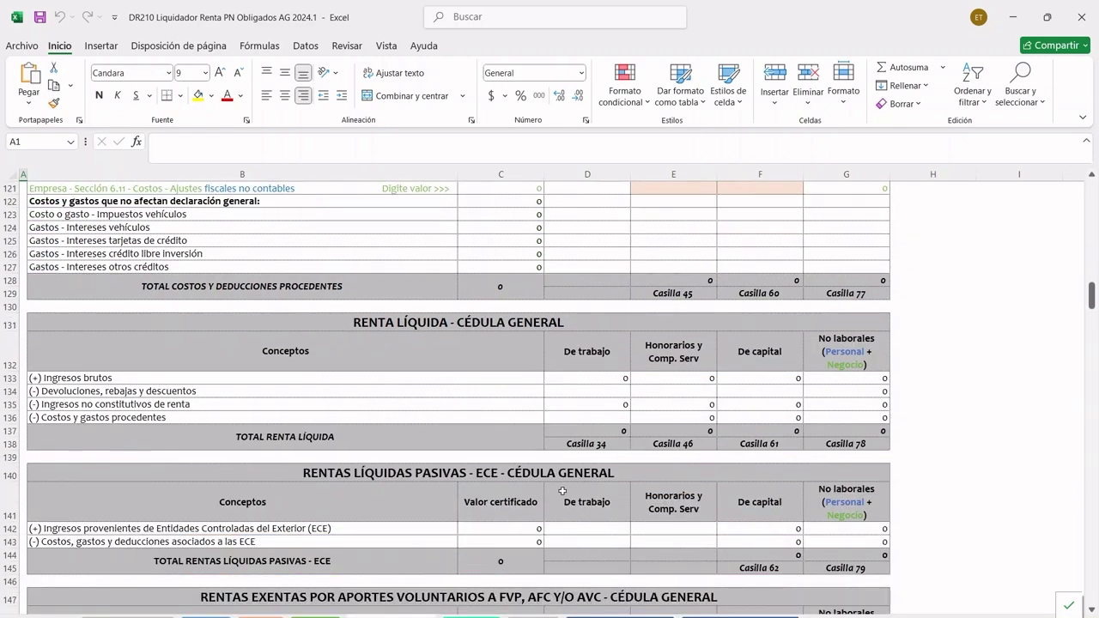
scroll(557, 527, down, 1)
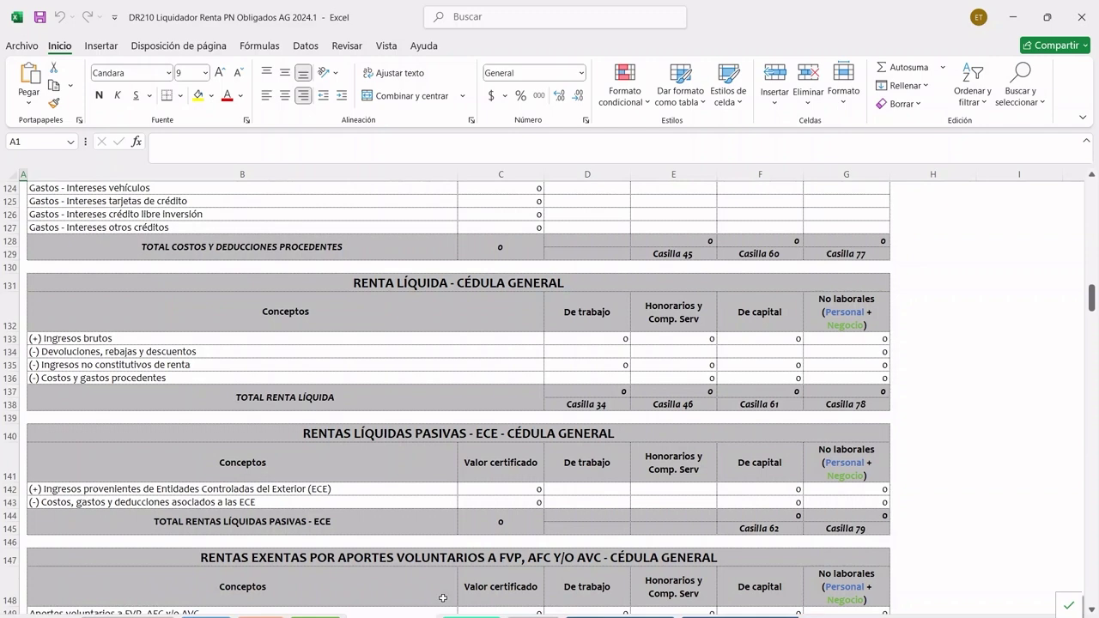
Step: Open the Anexo de informes AG 2024 sheet and highlight Informe 1's 2023 Patrimonio bruto cells from Efectivo y equivalentes to Otros activos
click(472, 617)
scroll(411, 341, up, 3)
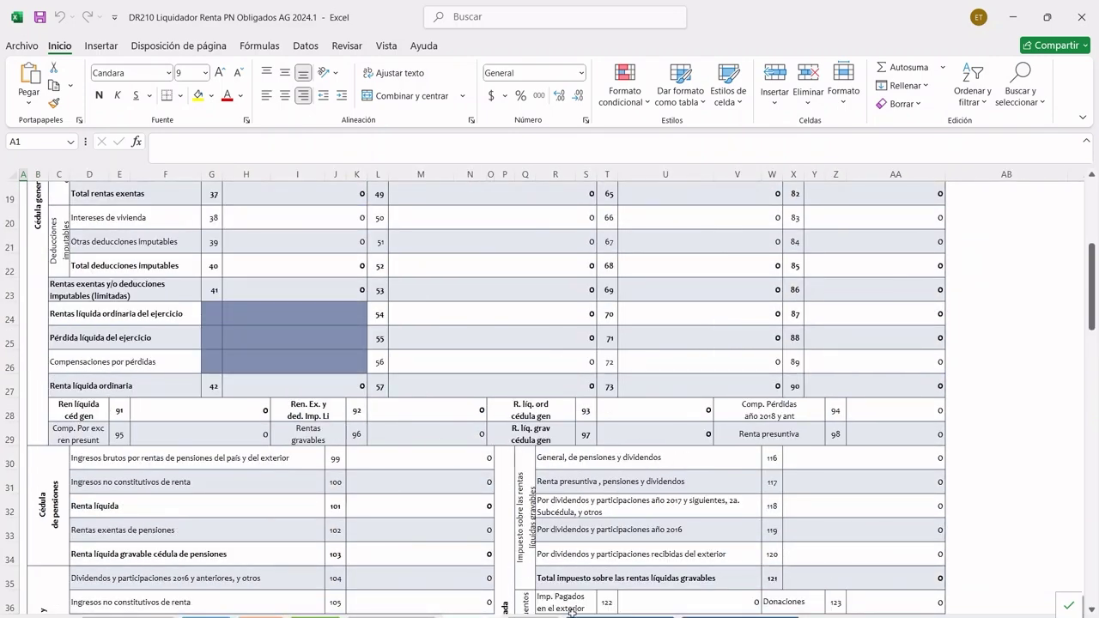
click(534, 617)
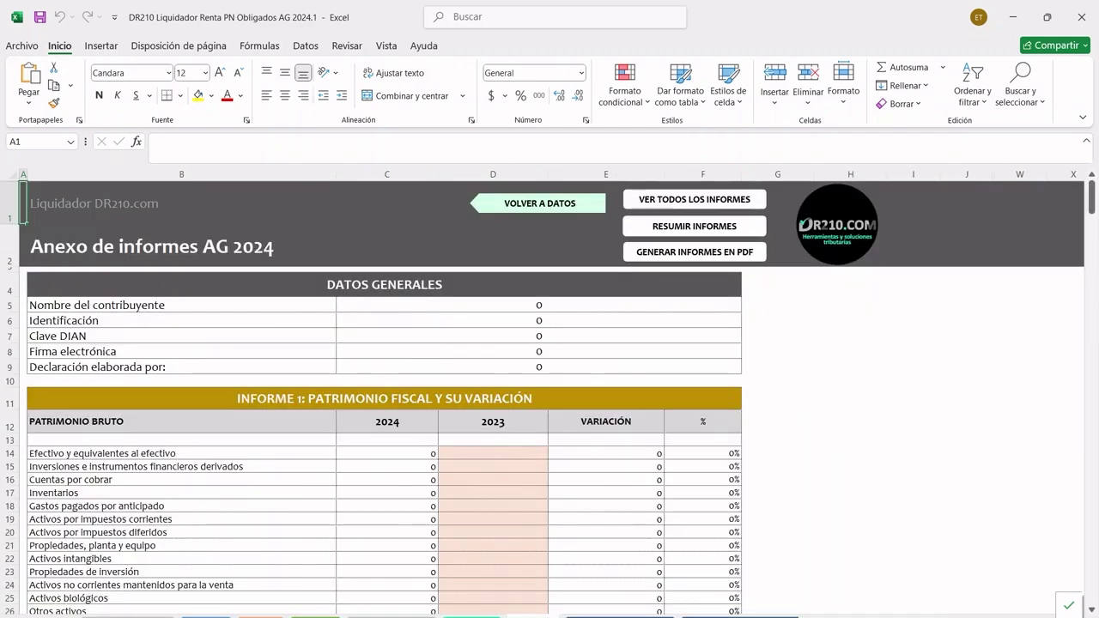
scroll(556, 394, down, 1)
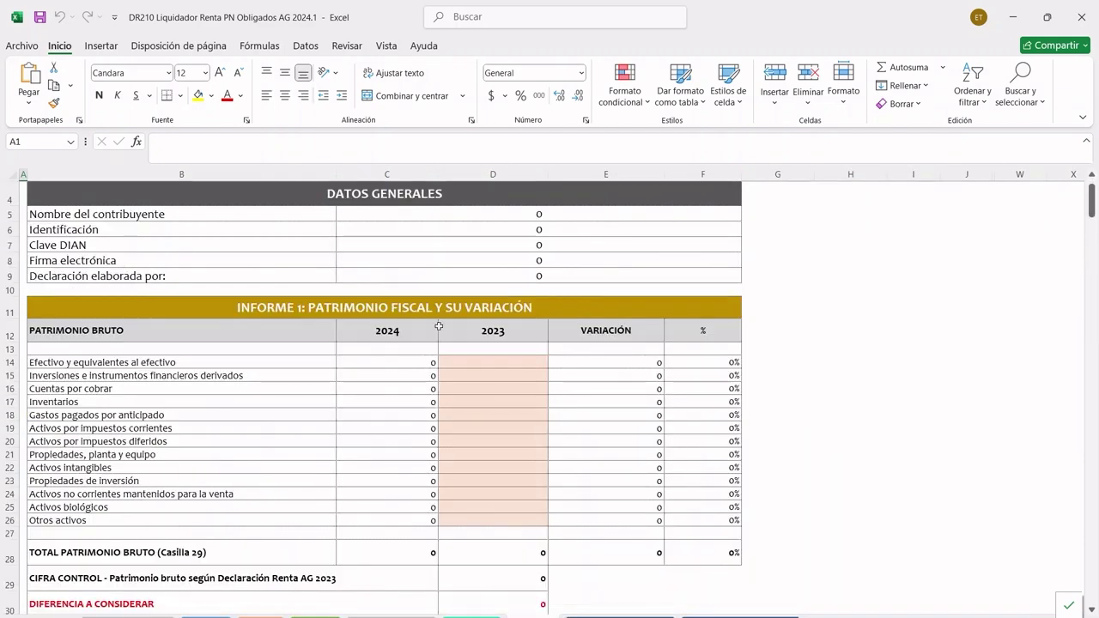
scroll(556, 323, down, 1)
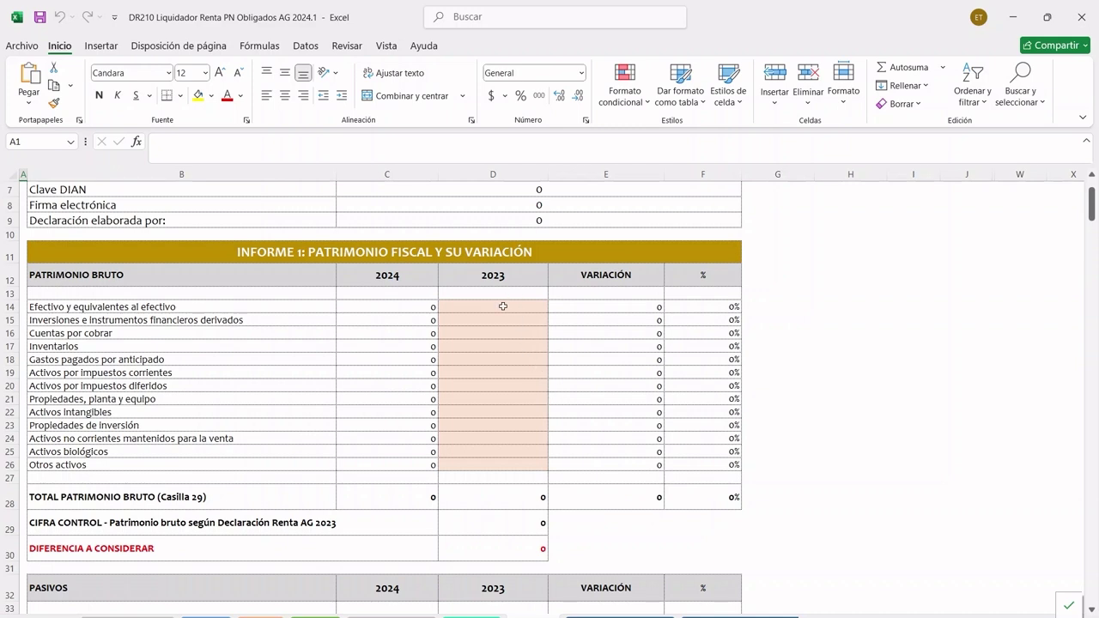
drag(500, 305, 508, 462)
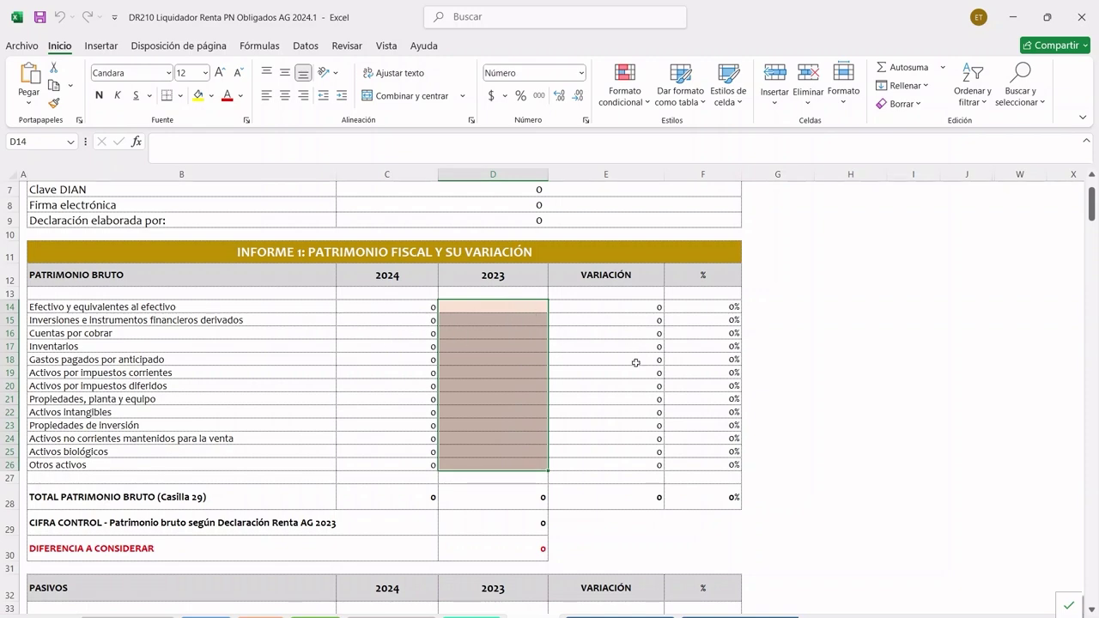
Step: Review Informe 1's Pasivos table and chart, and Informe 2's cedular income comparisons through the Resumen renta líquida gravable cedular
scroll(635, 362, down, 8)
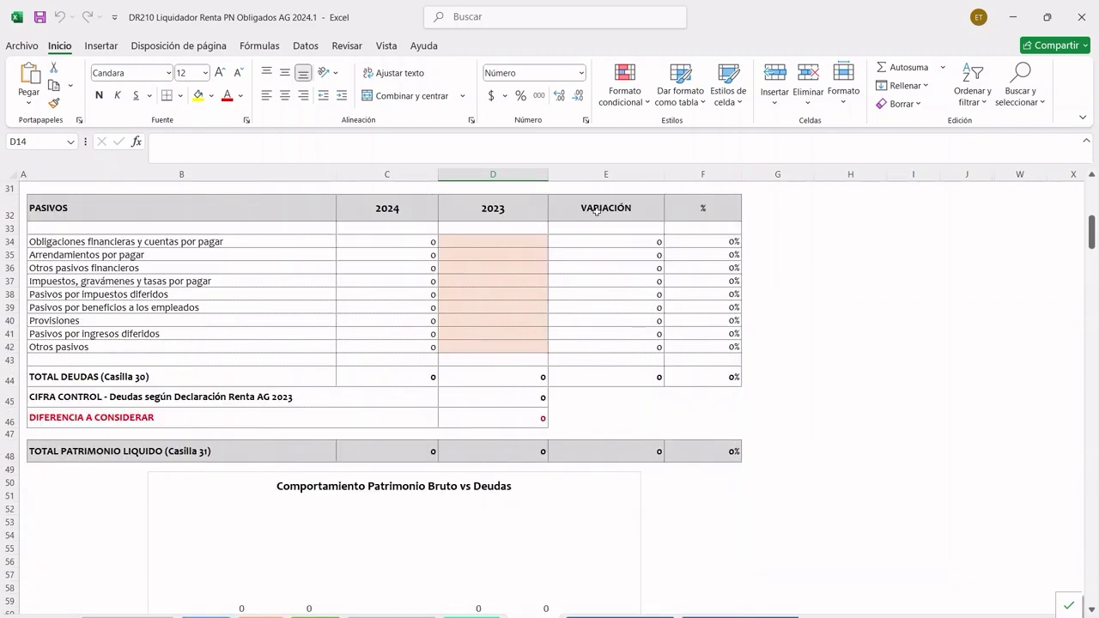
scroll(525, 283, down, 8)
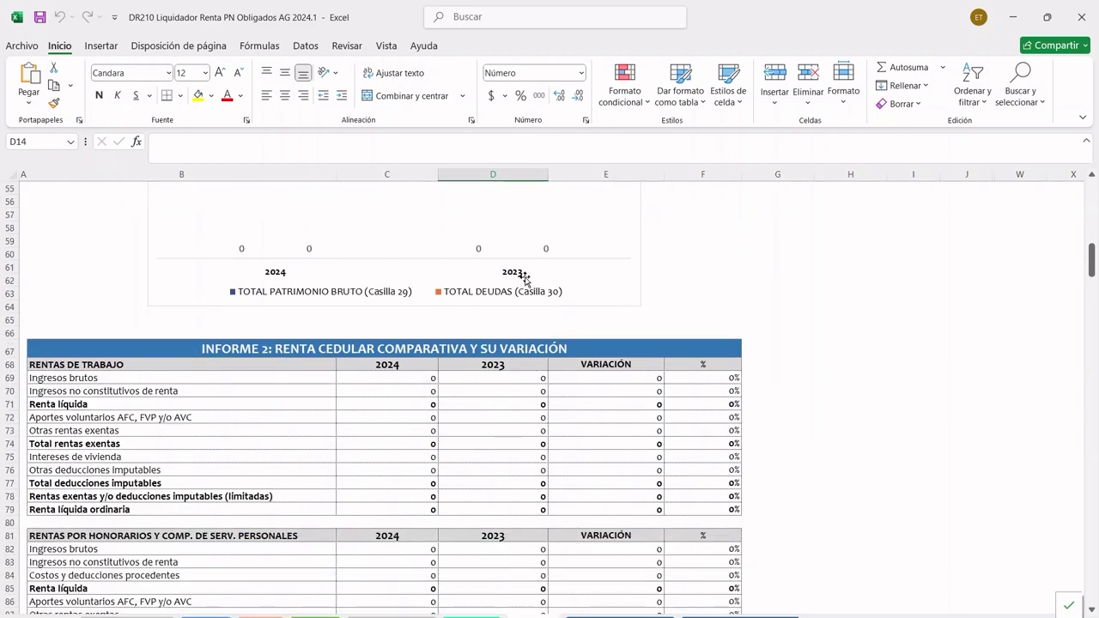
scroll(525, 279, down, 2)
scroll(510, 350, down, 1)
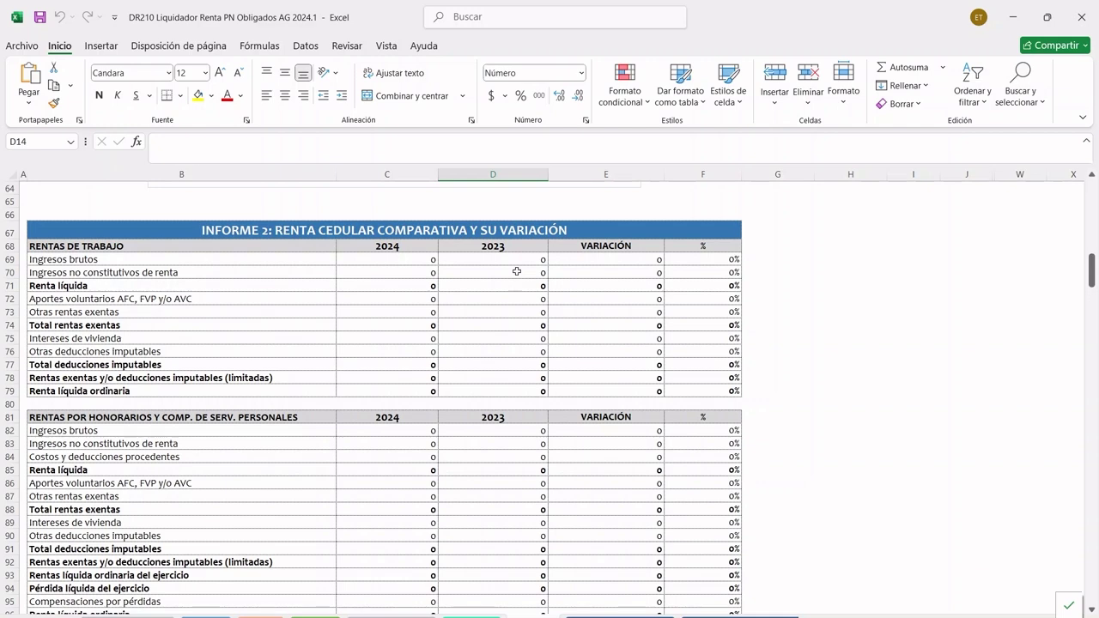
scroll(518, 283, down, 2)
scroll(601, 390, down, 8)
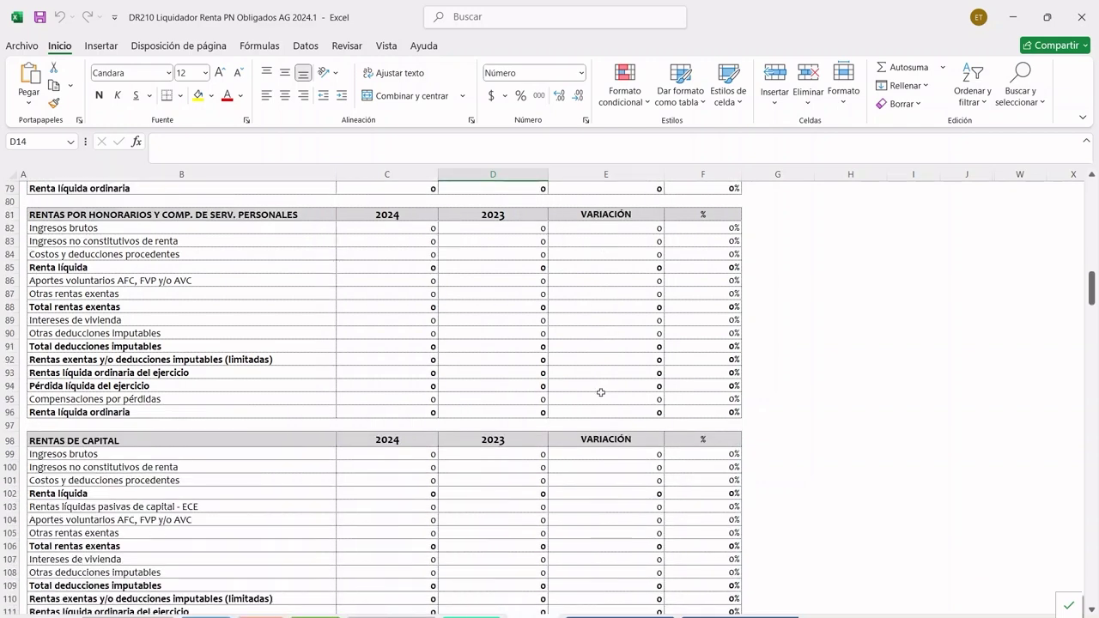
scroll(601, 392, down, 11)
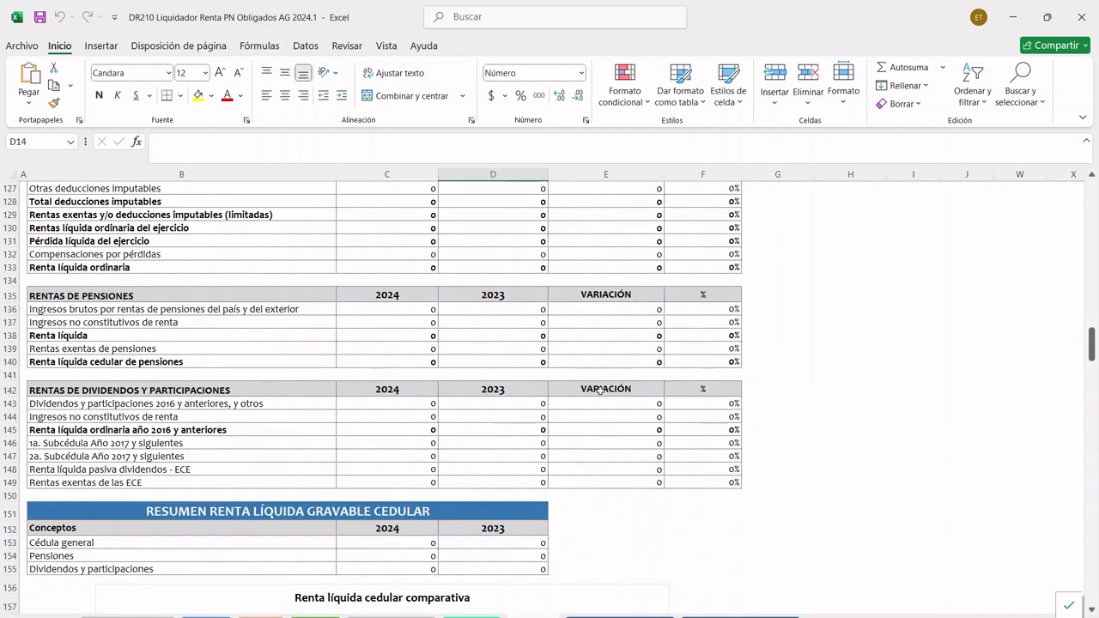
scroll(601, 388, down, 6)
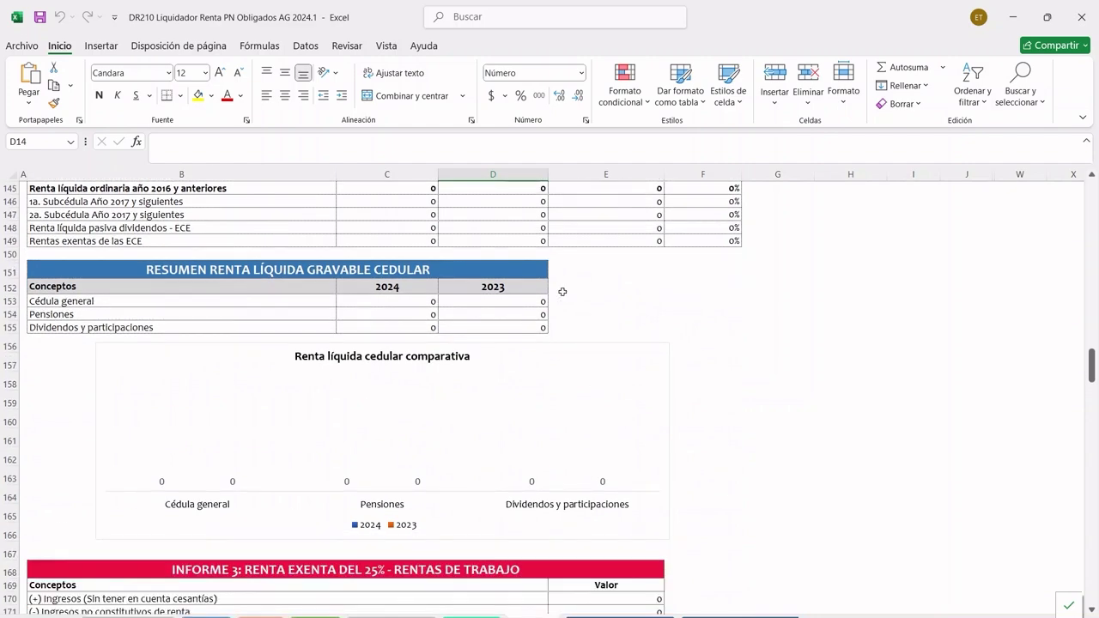
Step: Examine Informe 3 on the 25% exempt income, Informe 4 on ganancias ocasionales and Informe 5 on the liquidación privada comparison
scroll(645, 381, down, 4)
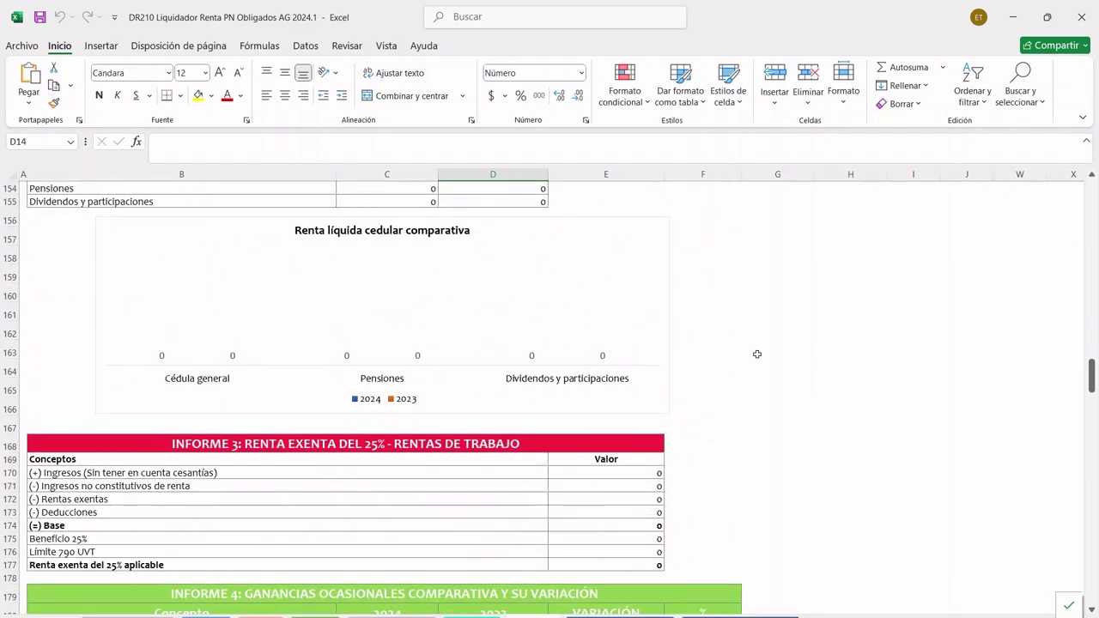
scroll(542, 335, down, 2)
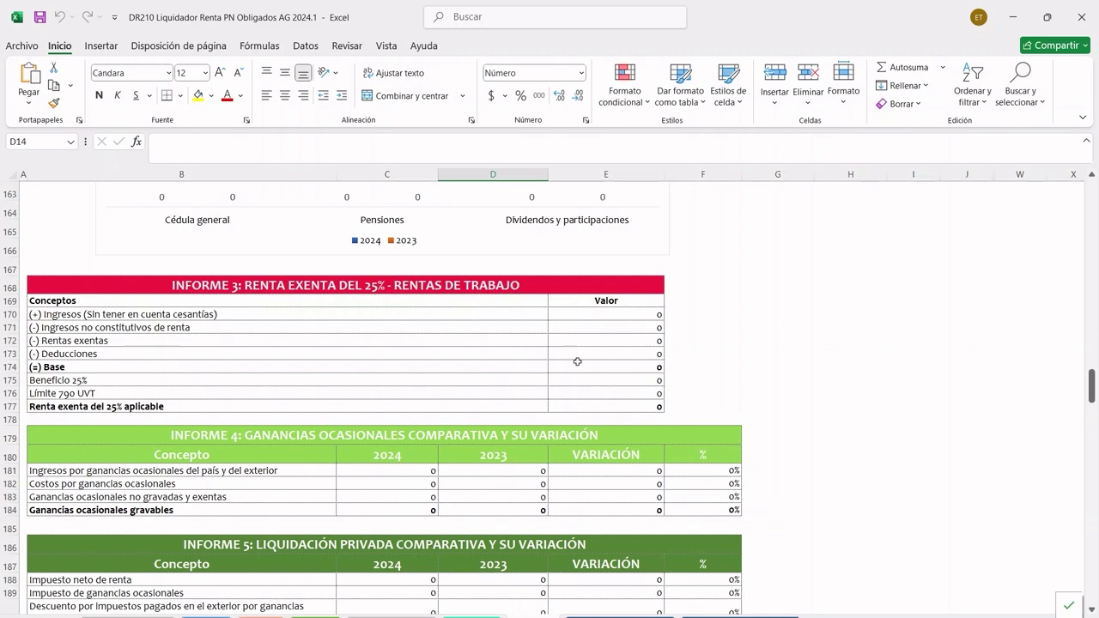
scroll(576, 360, down, 2)
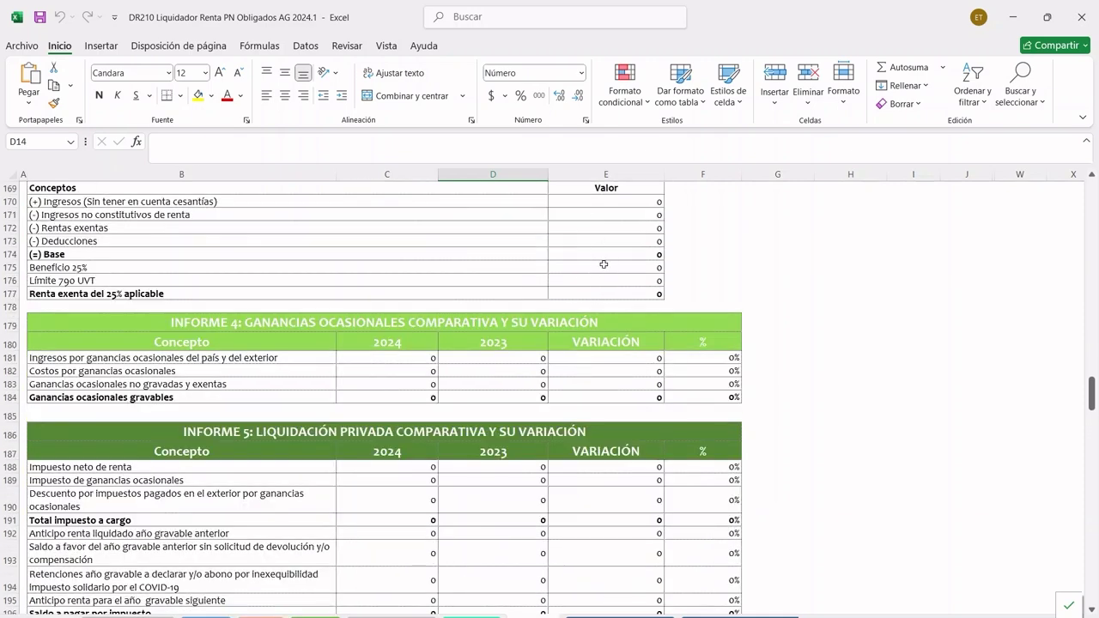
scroll(603, 264, down, 1)
scroll(488, 294, down, 1)
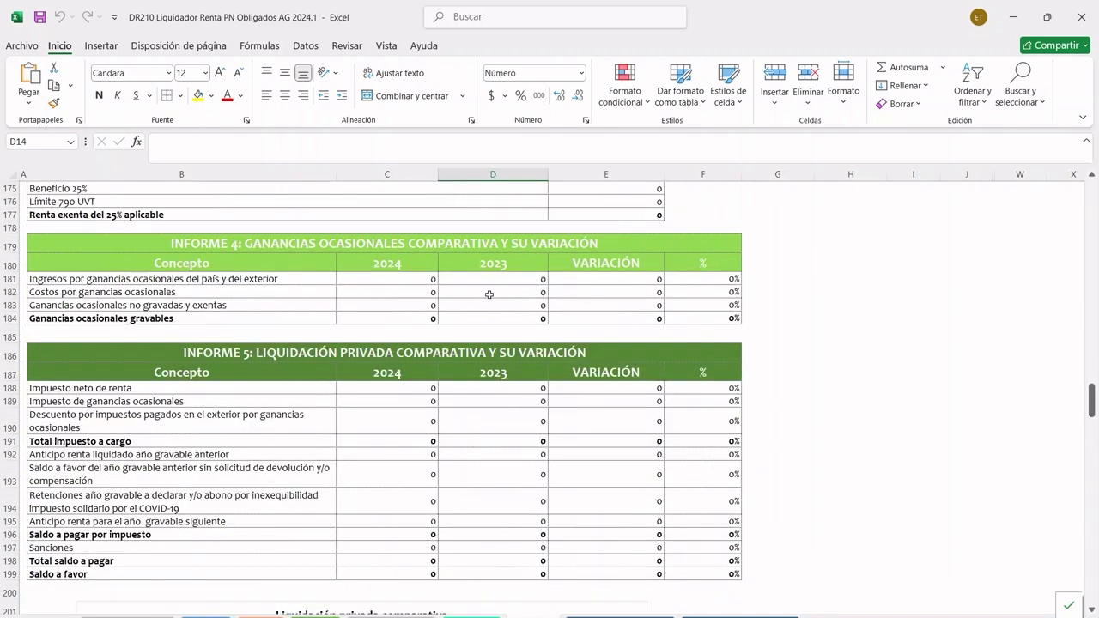
scroll(489, 294, down, 1)
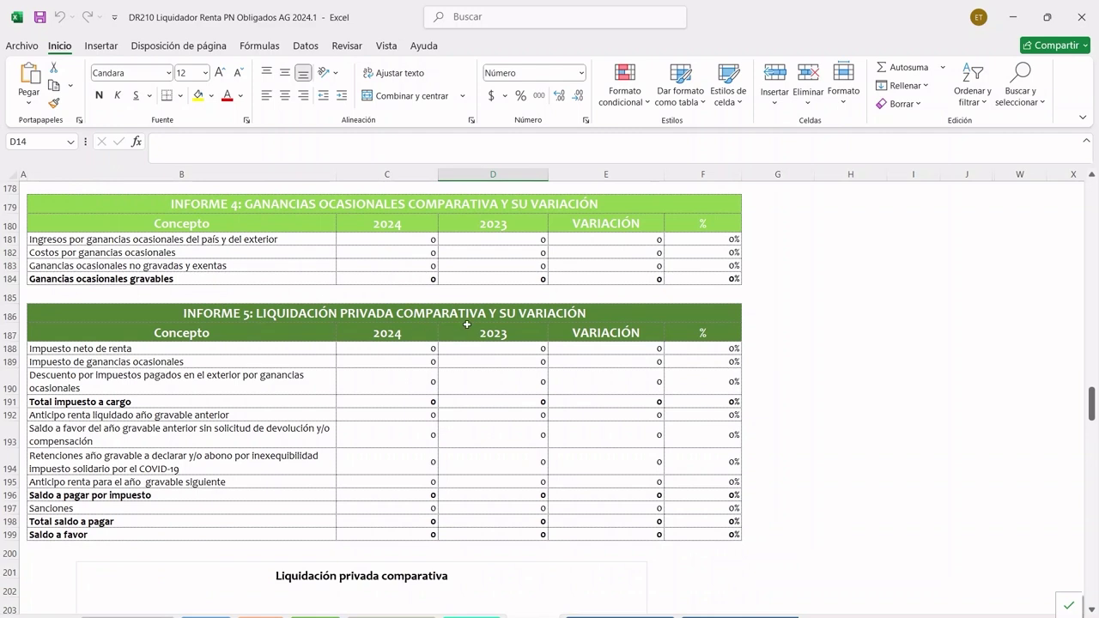
scroll(466, 324, down, 1)
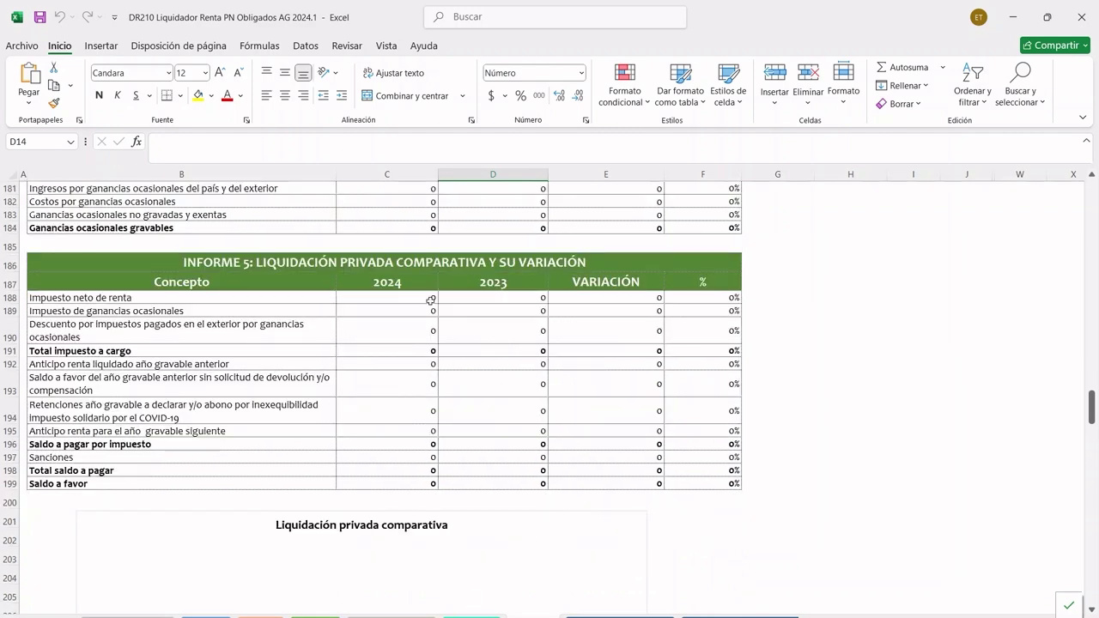
Step: Review the Liquidación privada comparativa chart and Informe 6 on renta líquida por comparación patrimonial, down to its Monto máximo a capitalizar justification
scroll(507, 487, down, 1)
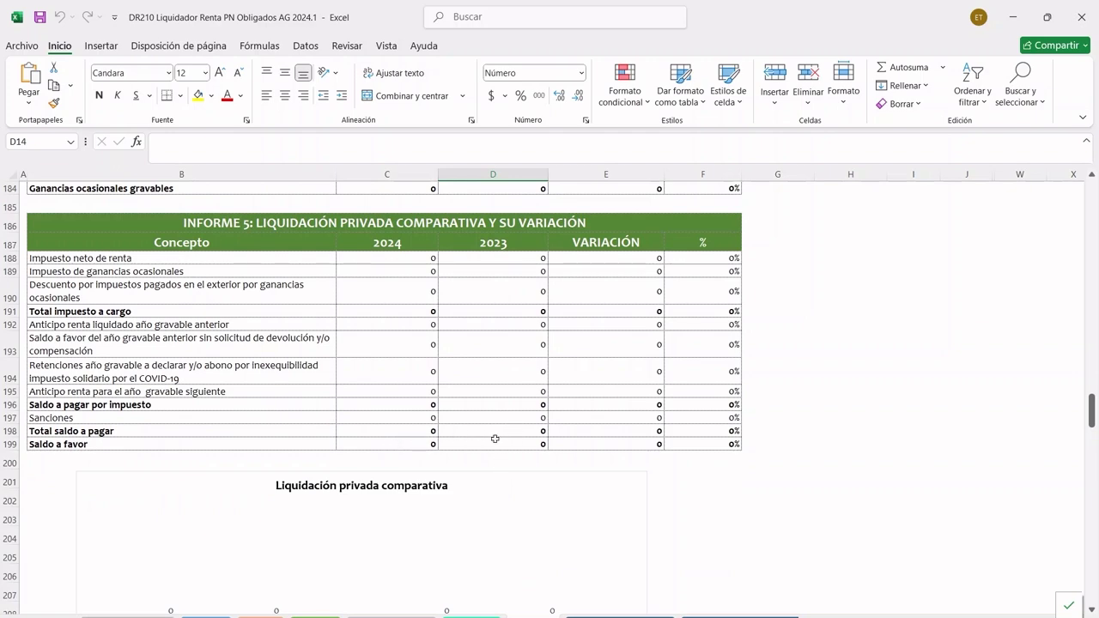
scroll(448, 446, down, 3)
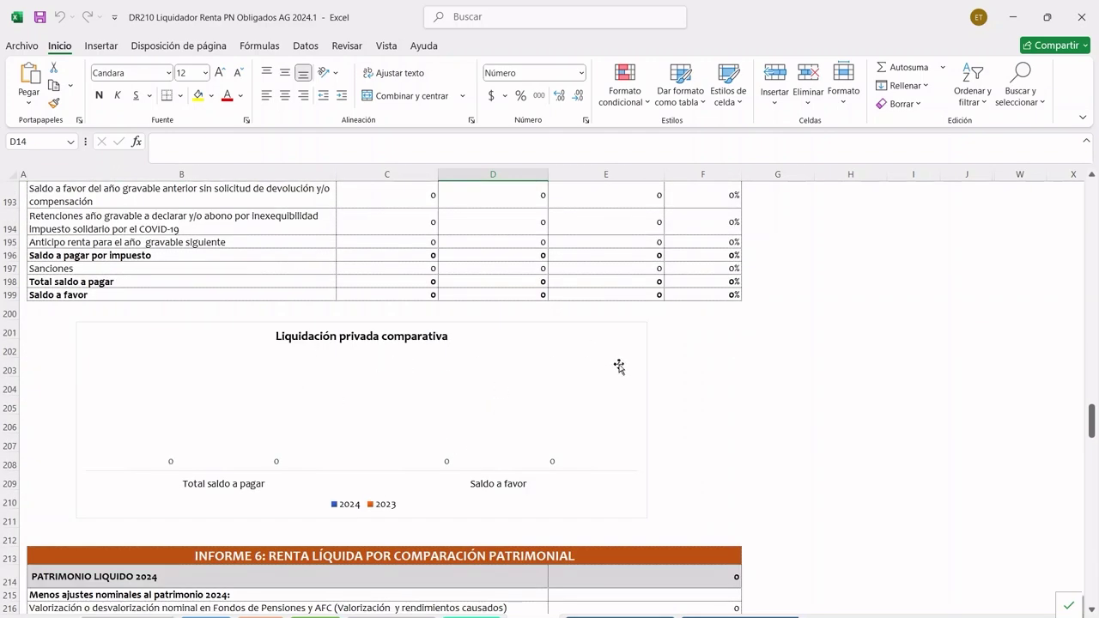
scroll(619, 368, down, 5)
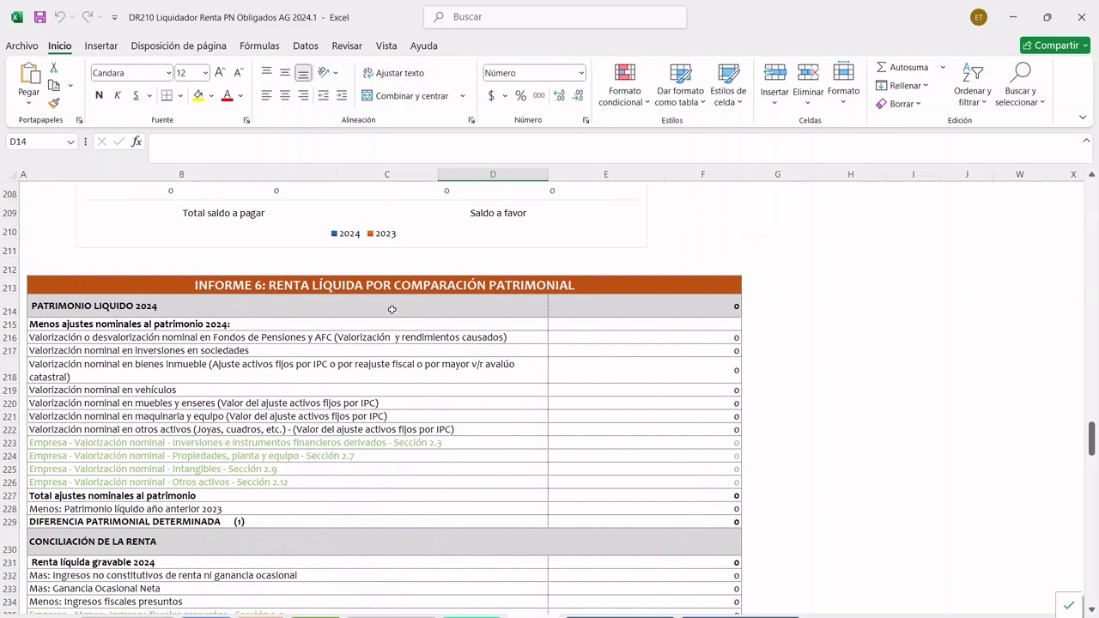
scroll(602, 296, down, 1)
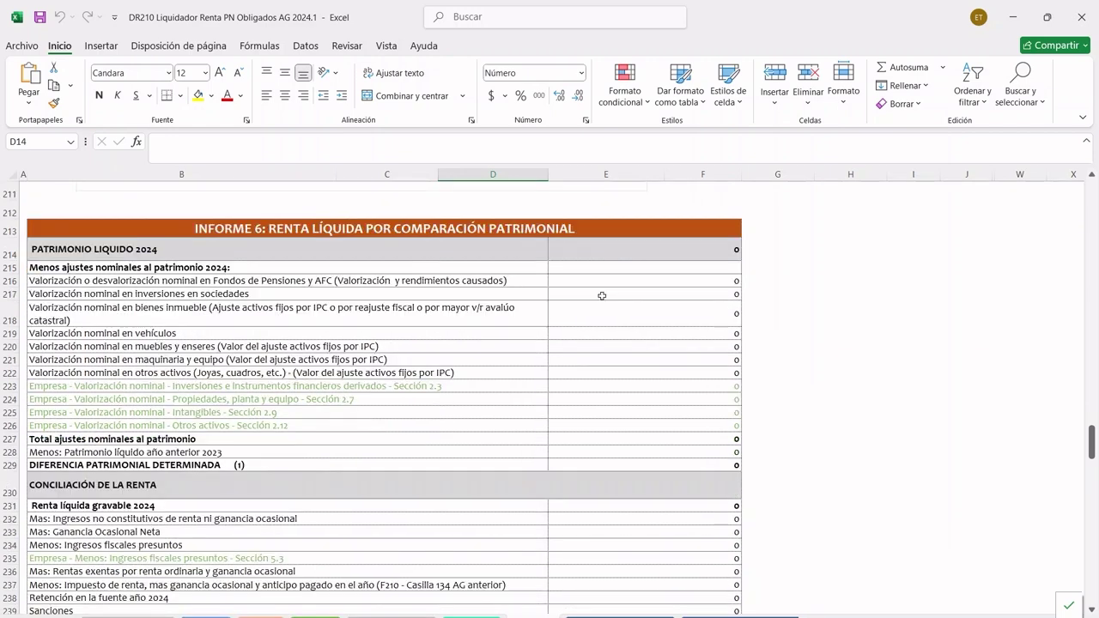
scroll(638, 409, down, 2)
scroll(671, 411, down, 6)
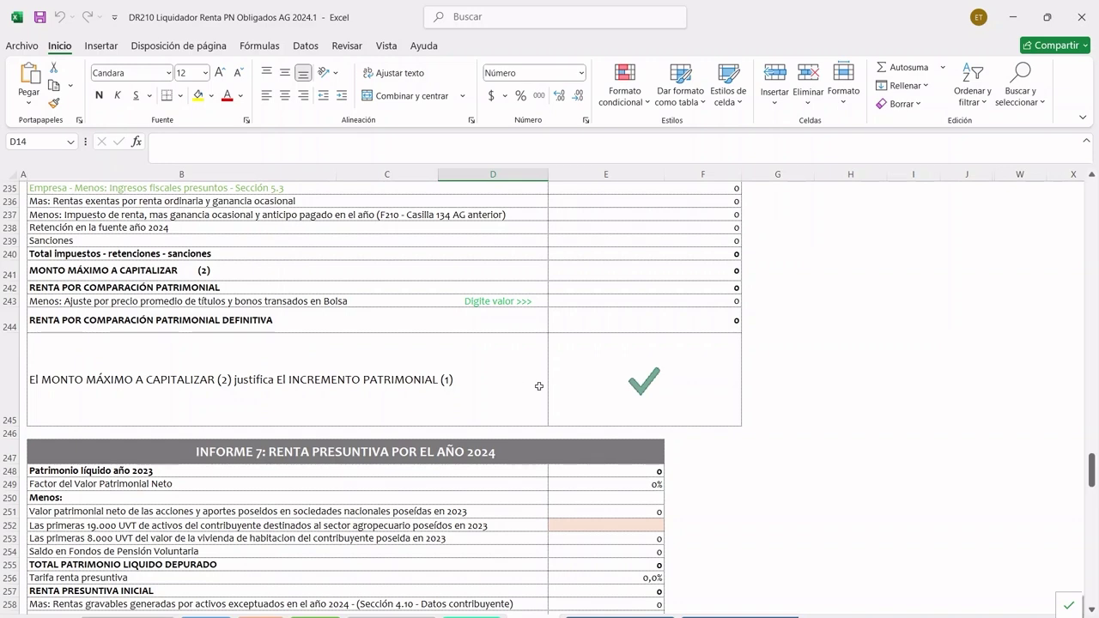
scroll(540, 385, down, 4)
scroll(622, 227, up, 2)
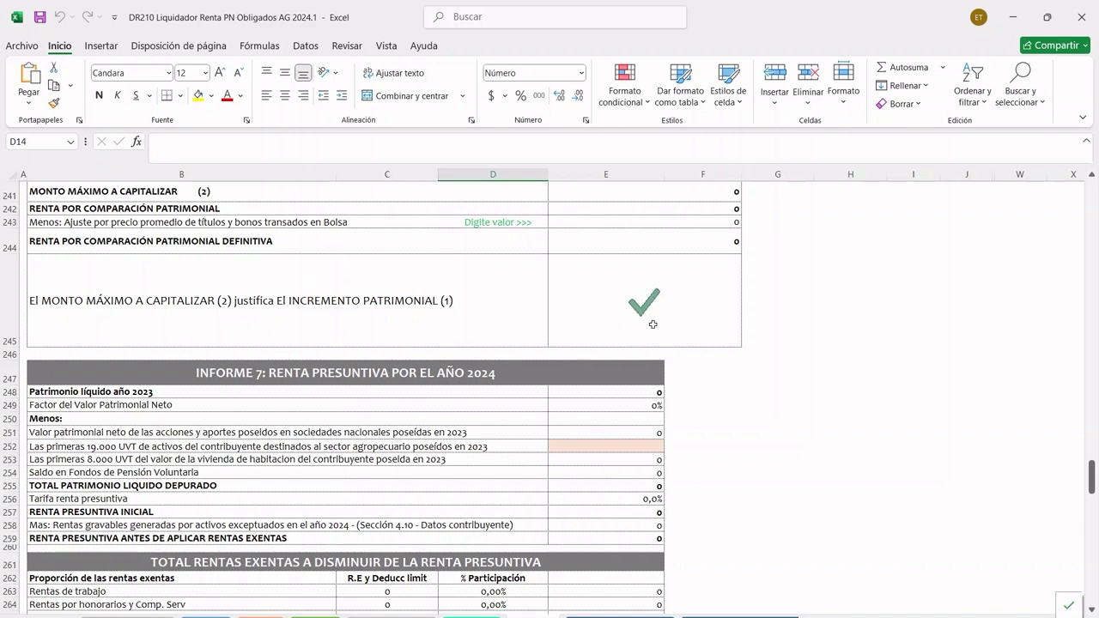
scroll(652, 323, down, 2)
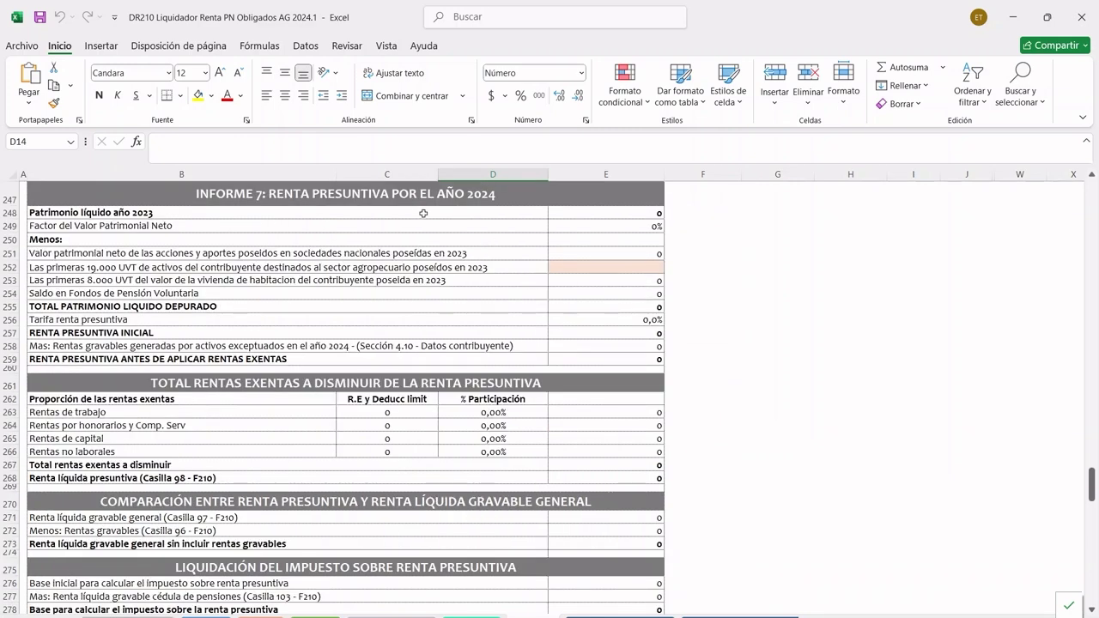
Step: Examine Informe 7 on the 2024 renta presuntiva and Informe 8 on the income tax anticipo for 2025
scroll(496, 265, down, 7)
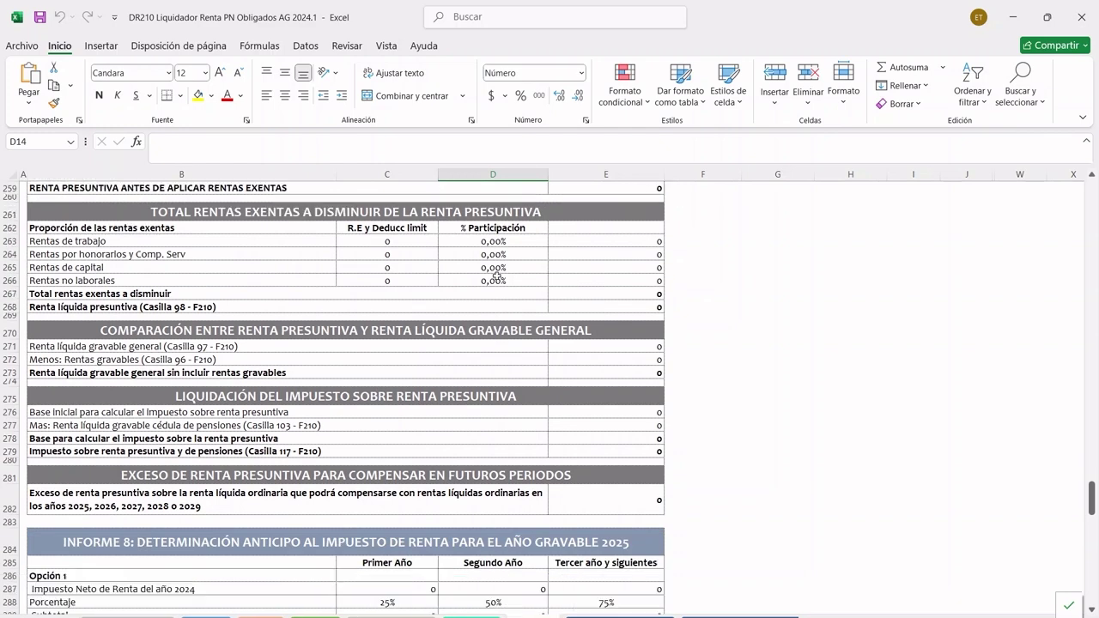
scroll(515, 292, down, 1)
scroll(601, 249, up, 2)
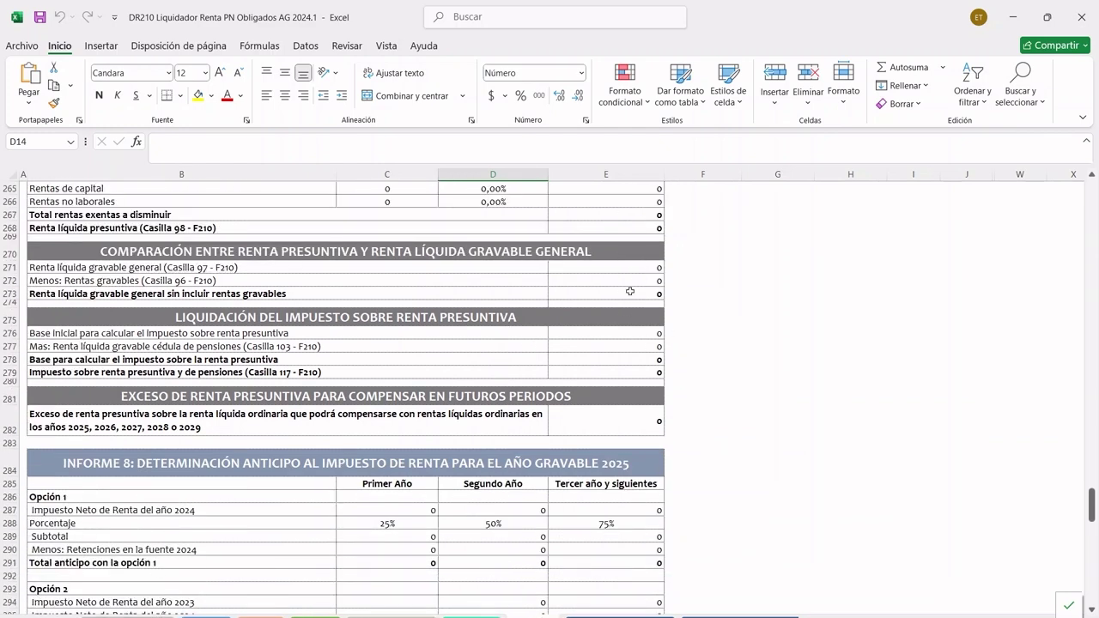
scroll(690, 345, down, 2)
scroll(701, 343, down, 1)
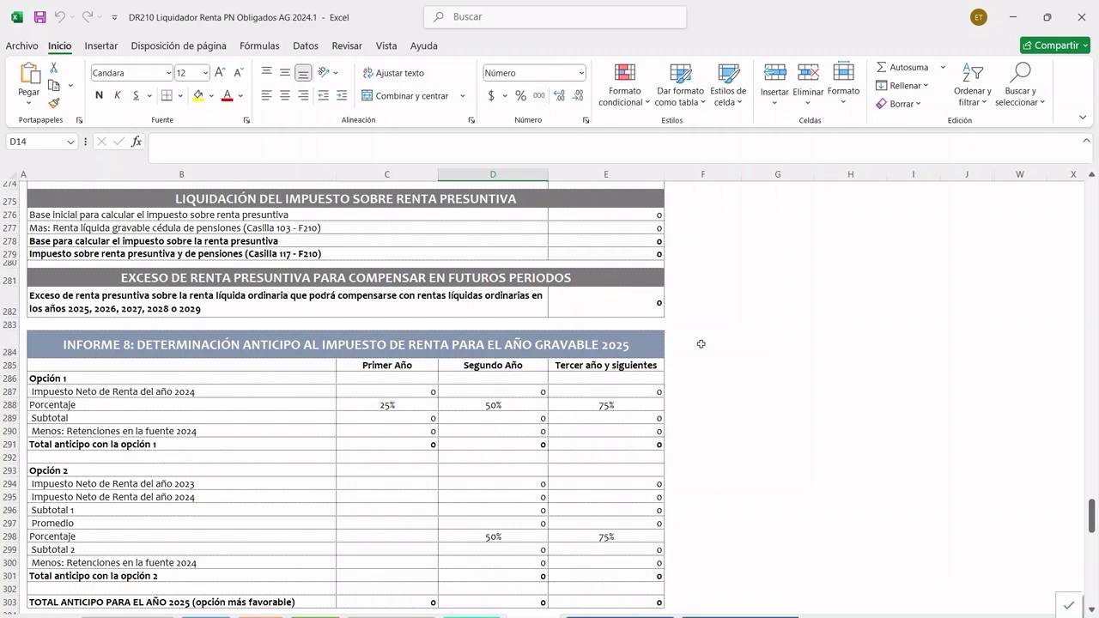
scroll(700, 343, down, 1)
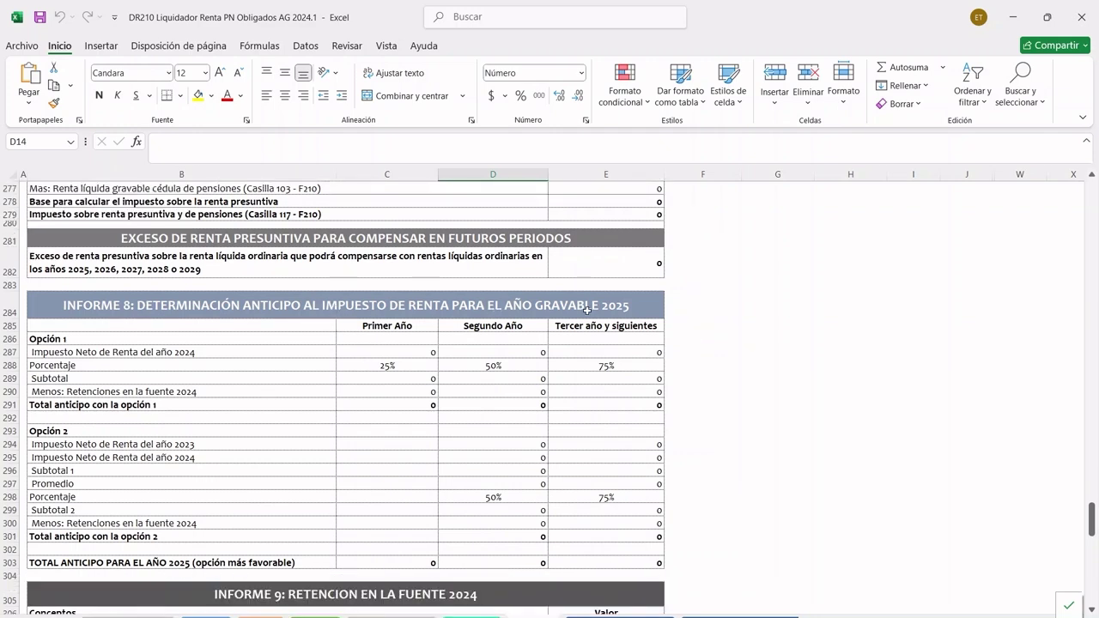
scroll(587, 310, down, 1)
scroll(431, 344, down, 1)
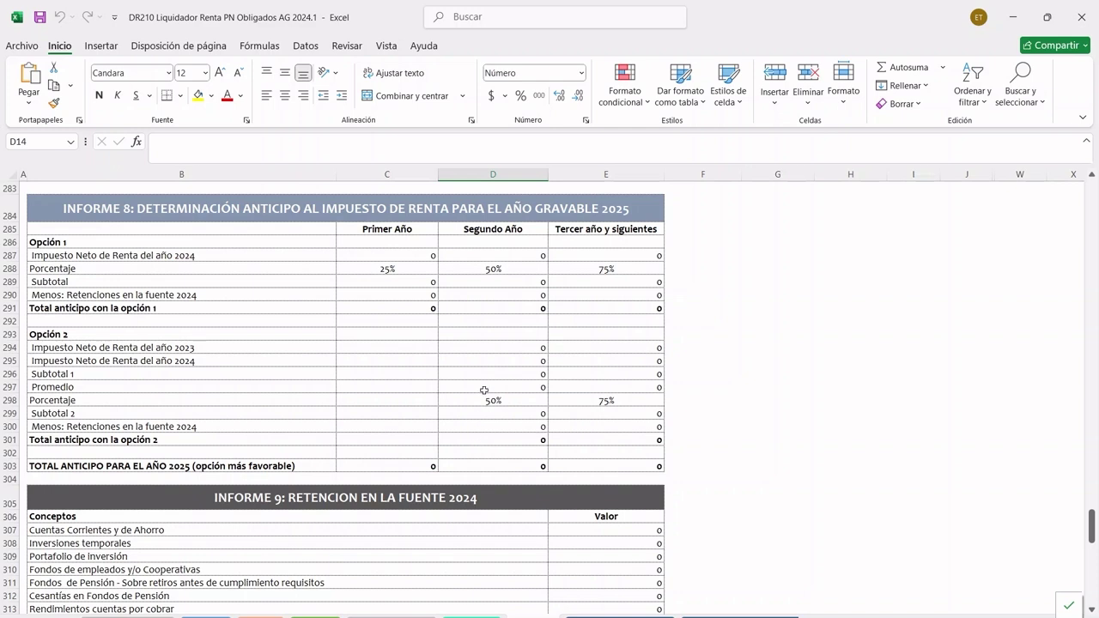
Step: Check the choices offered for Informe 8's TOTAL ANTICIPO PARA EL AÑO 2025 and highlight the total rows of opción 1 and opción 2
click(240, 468)
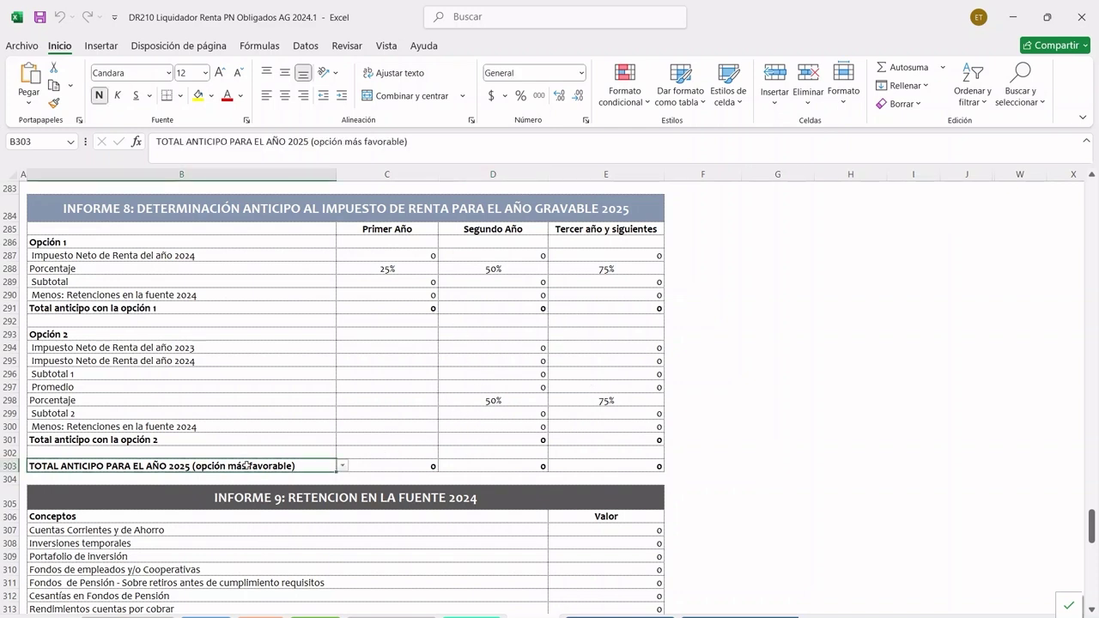
click(342, 466)
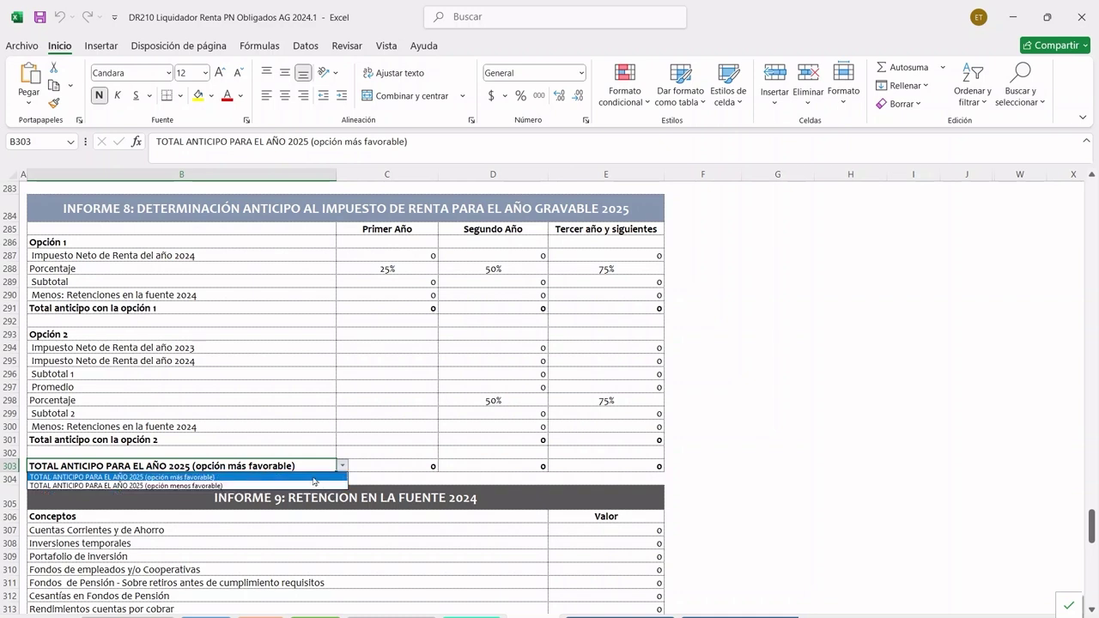
click(314, 469)
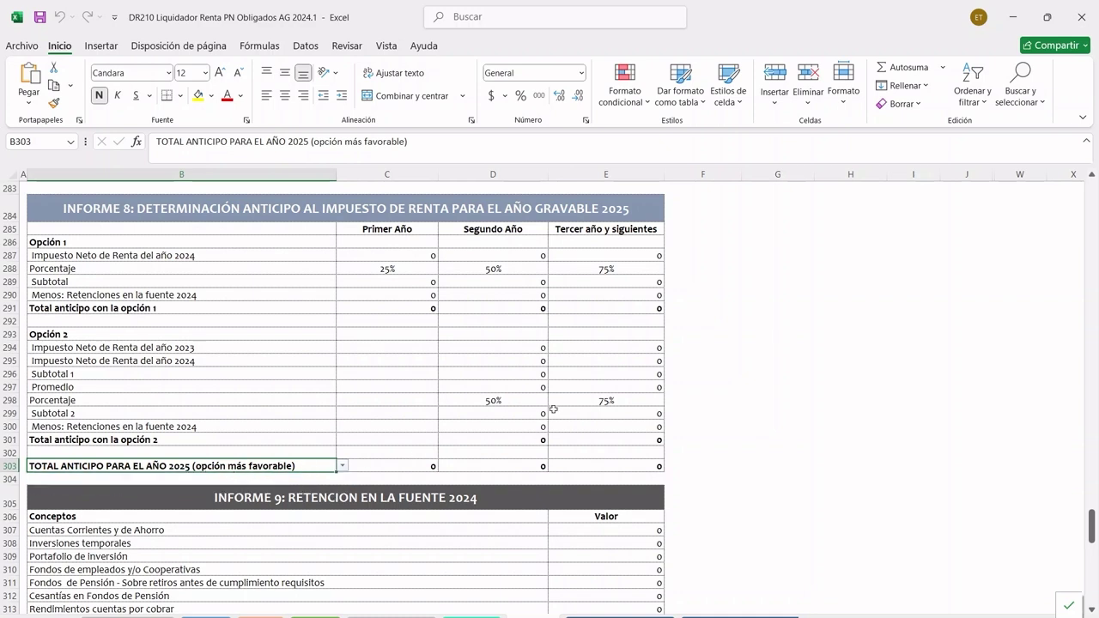
click(175, 310)
click(6, 308)
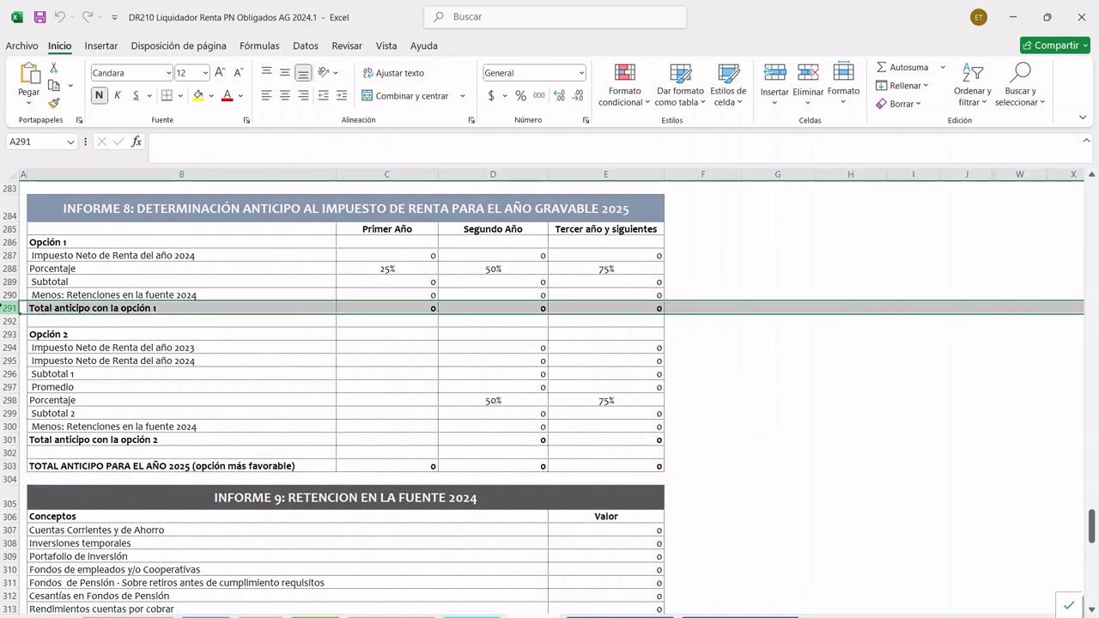
click(5, 440)
Step: Switch Informe 8's TOTAL ANTICIPO PARA EL AÑO 2025 to opción menos favorable and back to opción más favorable
click(322, 468)
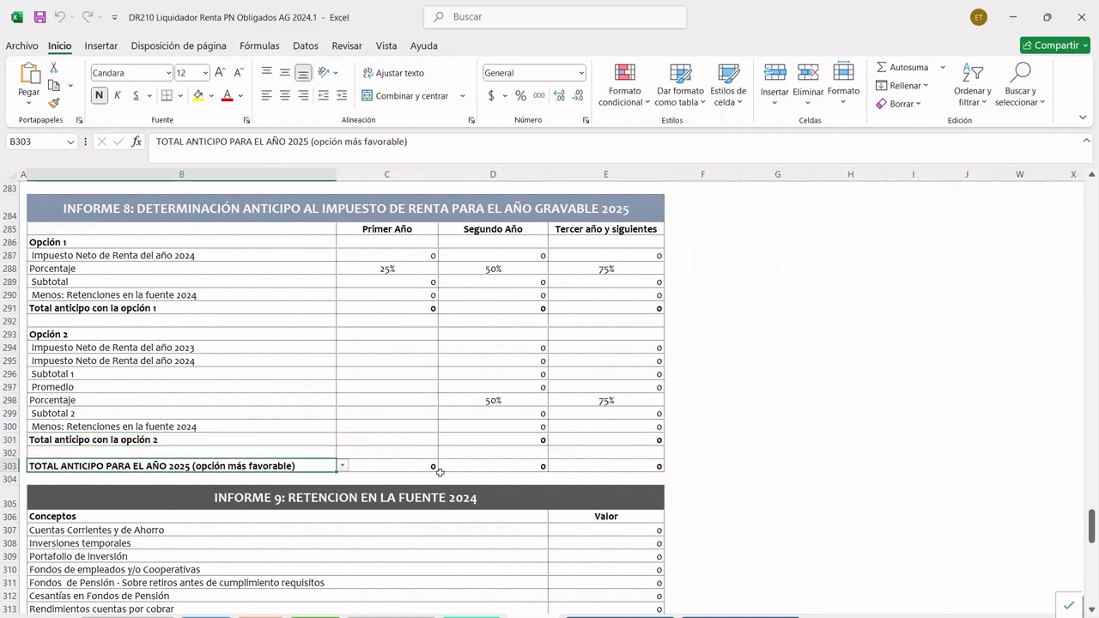
click(343, 466)
click(306, 486)
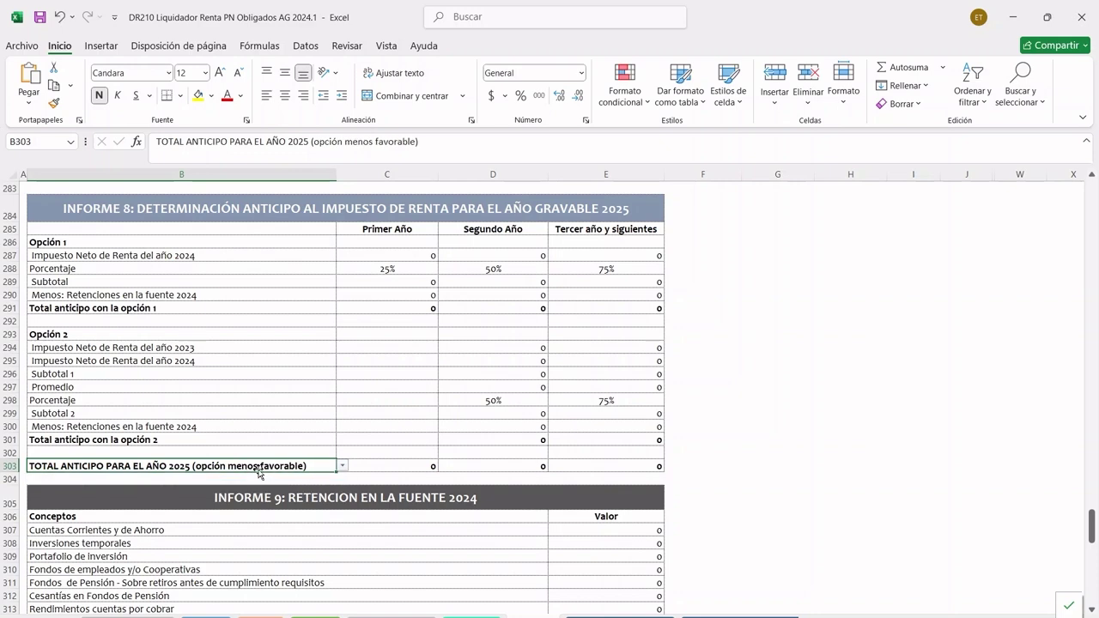
click(342, 466)
click(305, 473)
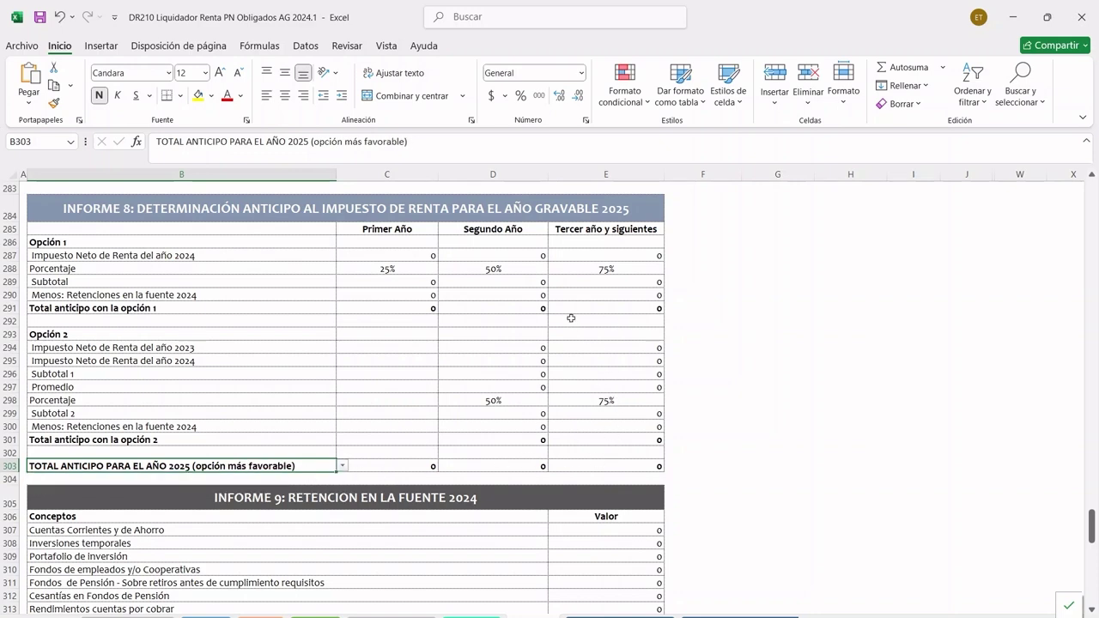
Step: Review Informe 9 on retención en la fuente, Informe 10 on the donation discount and Informe 11 on ingresos outside the declaration
scroll(602, 341, down, 2)
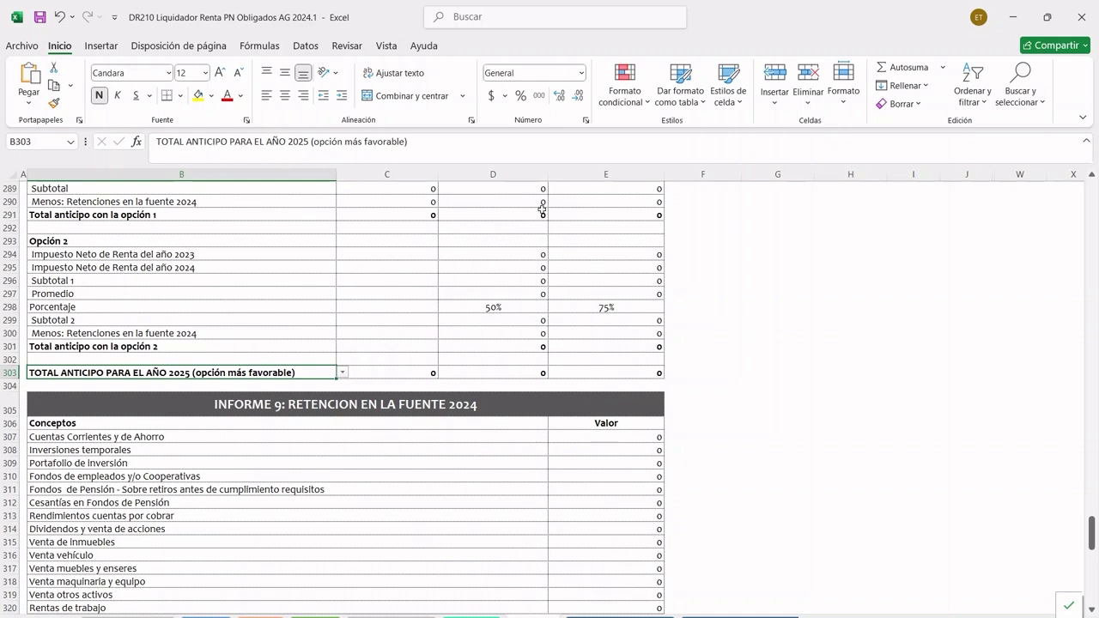
scroll(692, 433, down, 4)
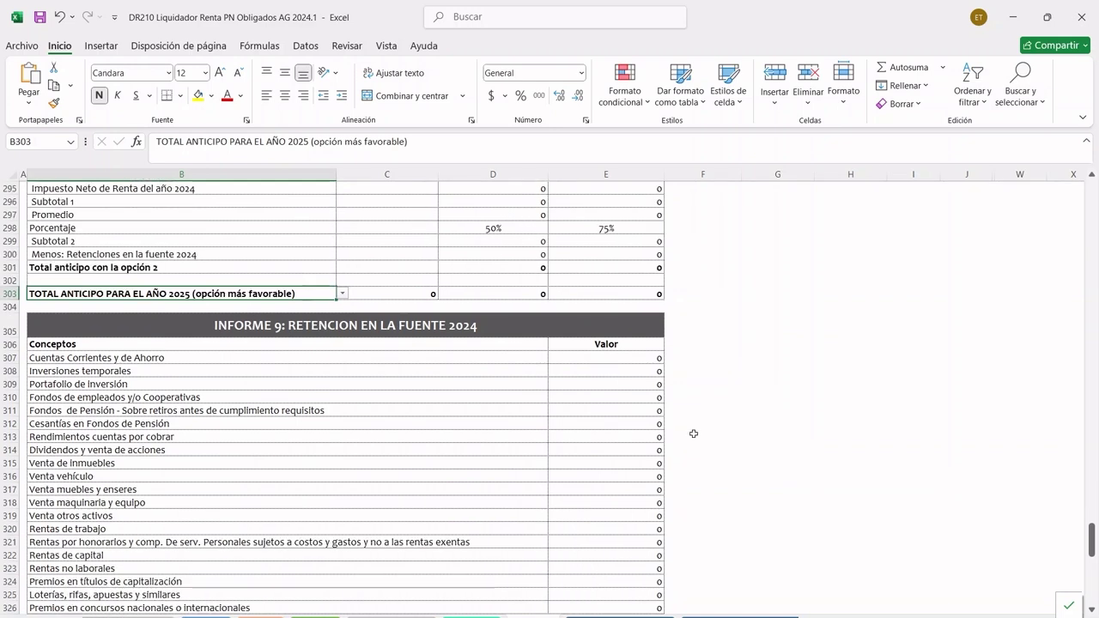
drag(431, 246, 458, 450)
scroll(703, 404, down, 3)
scroll(703, 404, down, 5)
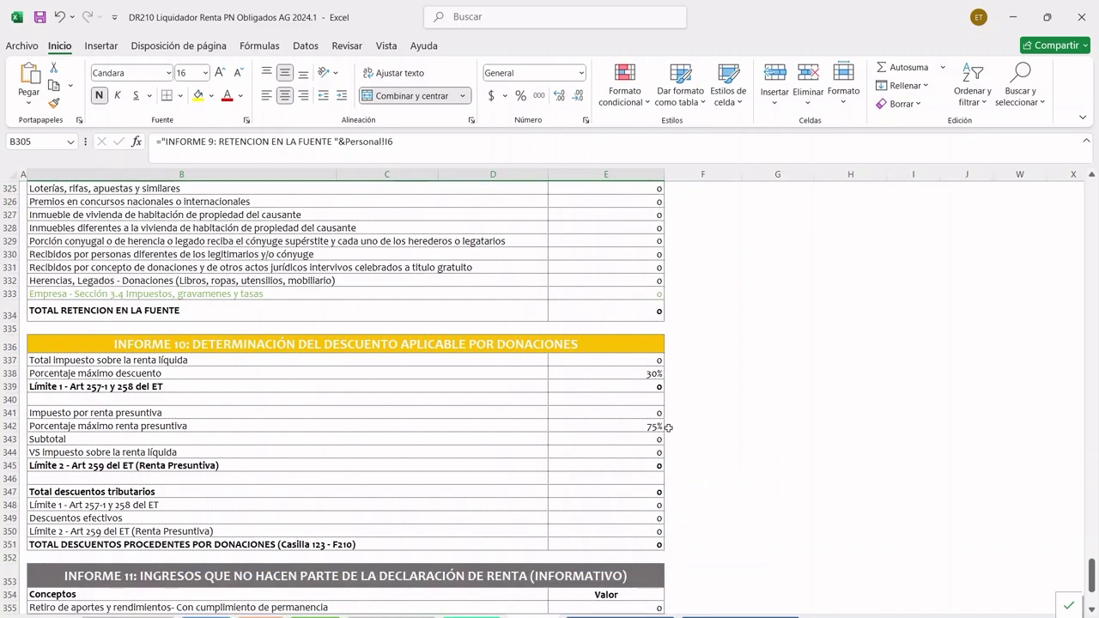
drag(373, 350, 386, 434)
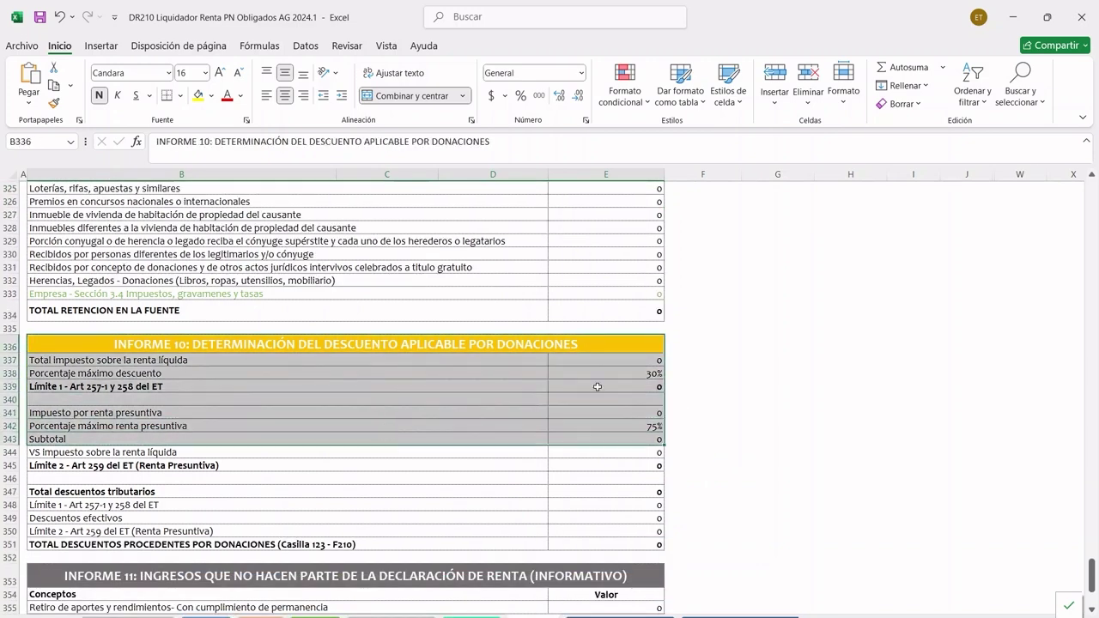
scroll(596, 386, down, 1)
scroll(562, 330, down, 4)
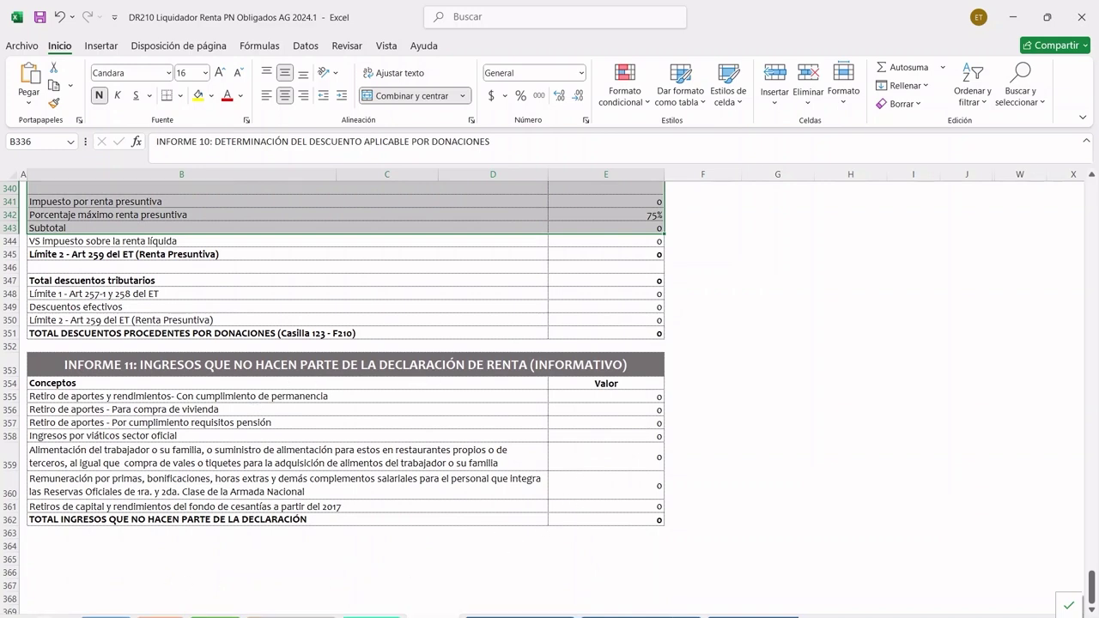
Step: View the DIAN sheets for Estado de Situación Financiera, Estado de resultados, impuestos diferidos, Propiedades, planta y equipo, and Resumen ESF y ERI
click(464, 616)
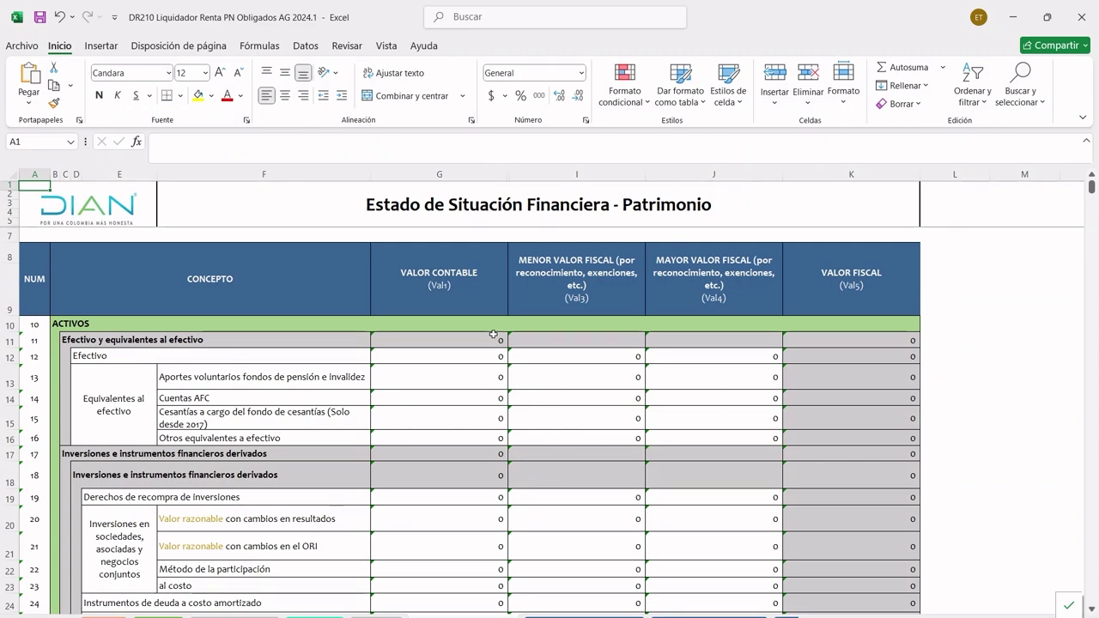
click(500, 383)
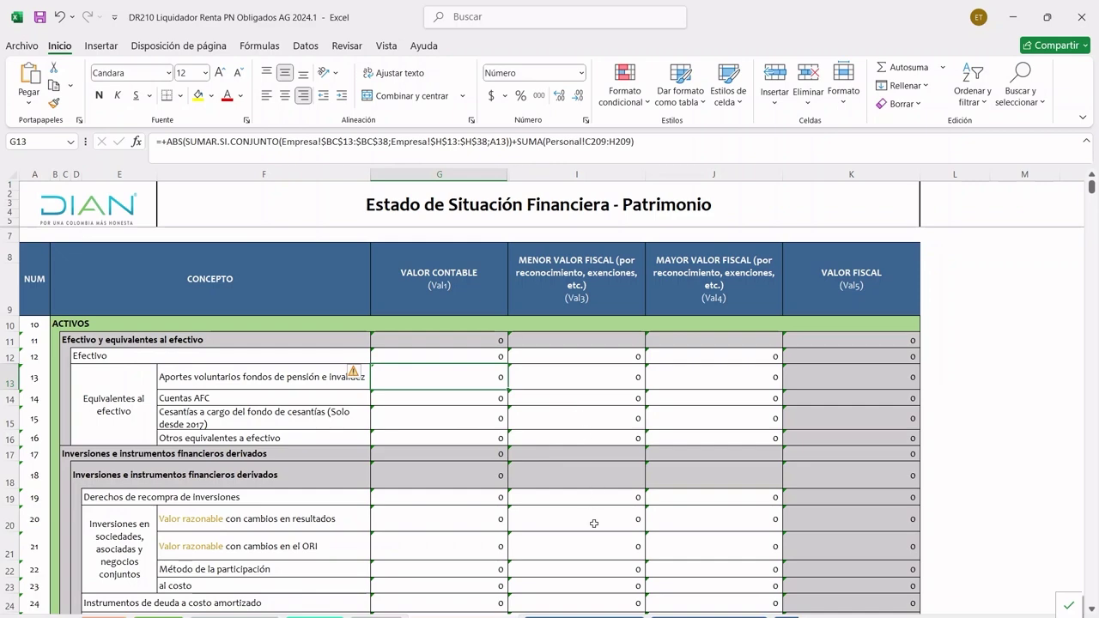
click(586, 616)
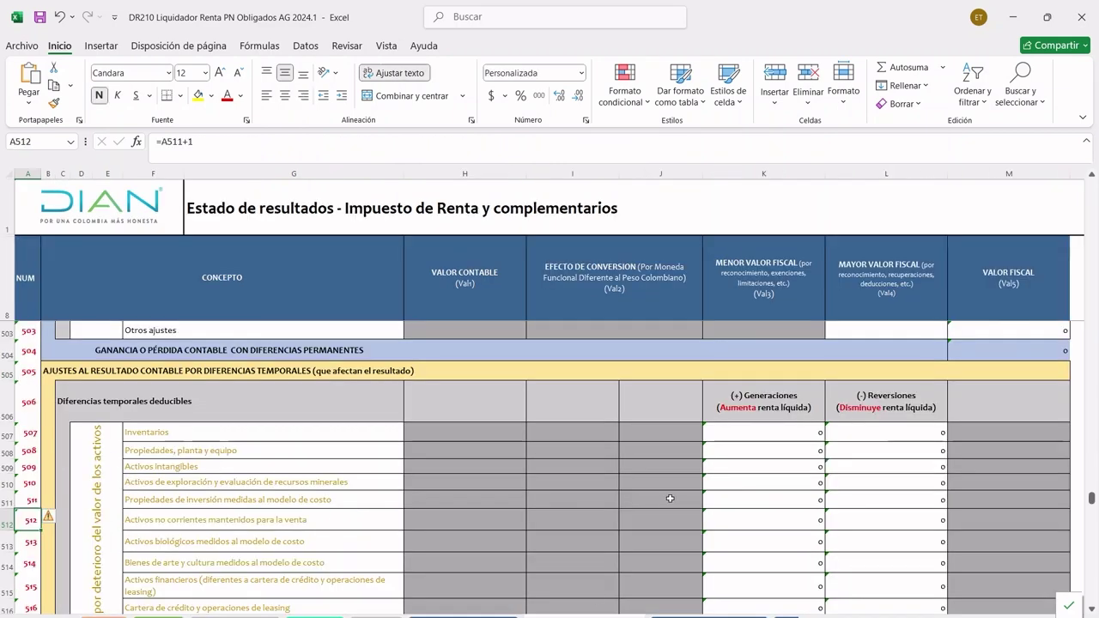
click(709, 614)
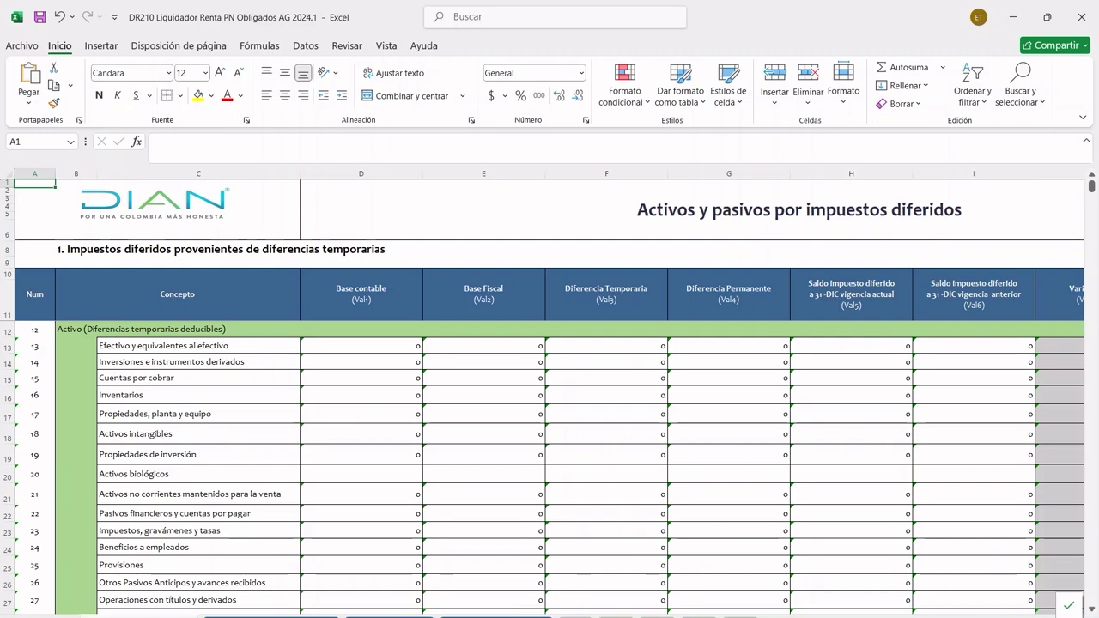
click(390, 616)
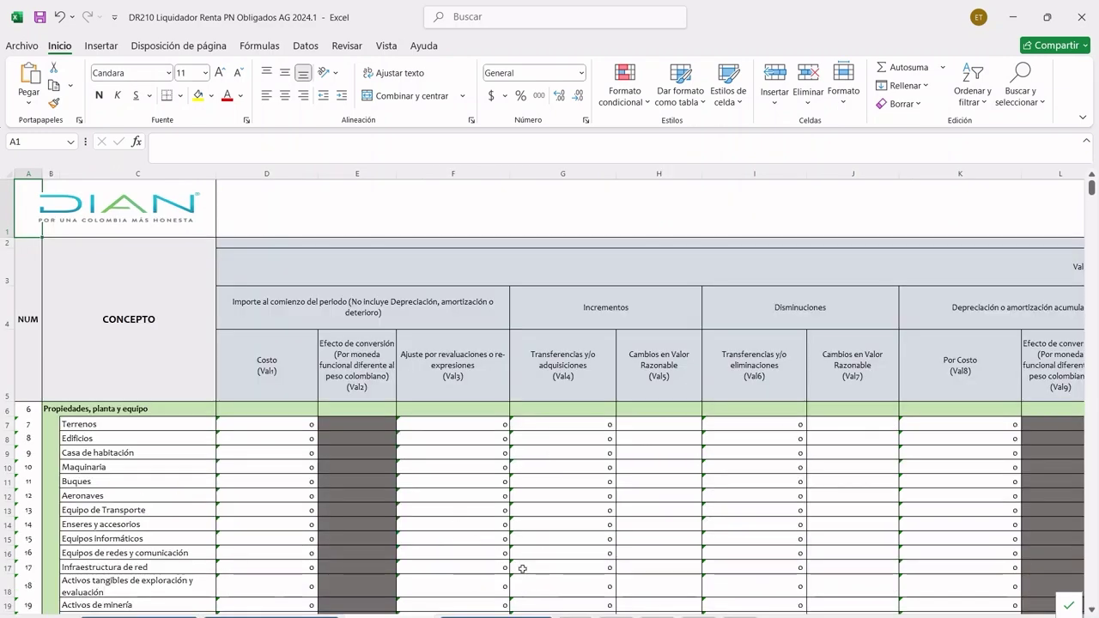
click(510, 613)
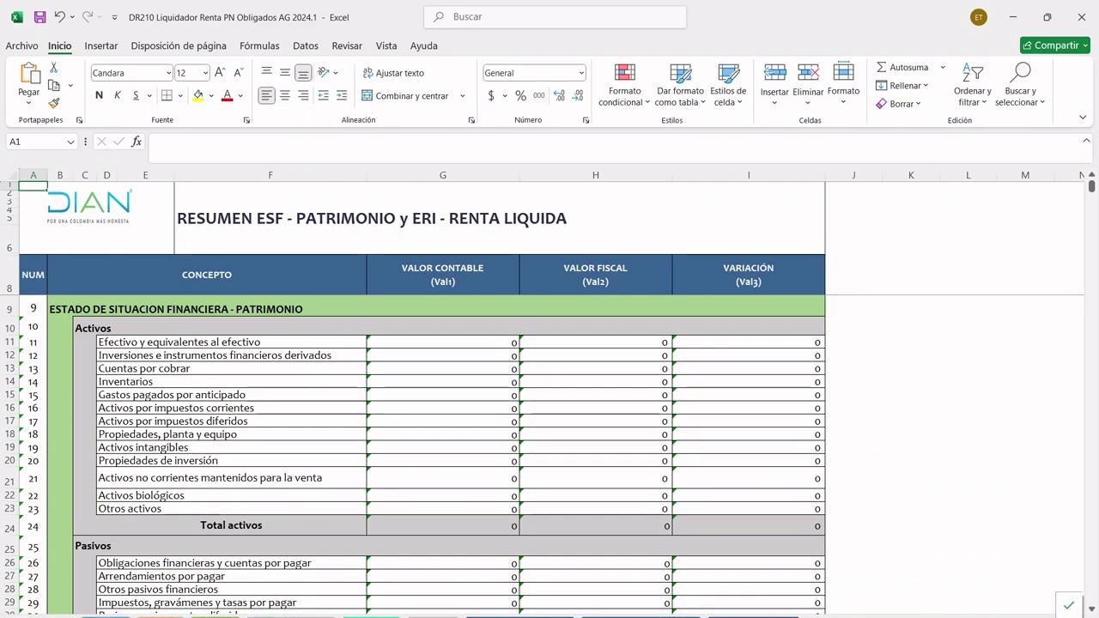
Step: Open the Borrador Formulario 210 sheet and highlight its block from Cédula de pensiones through Nº dependientes económicos, ending at the form header
click(371, 616)
scroll(580, 316, down, 14)
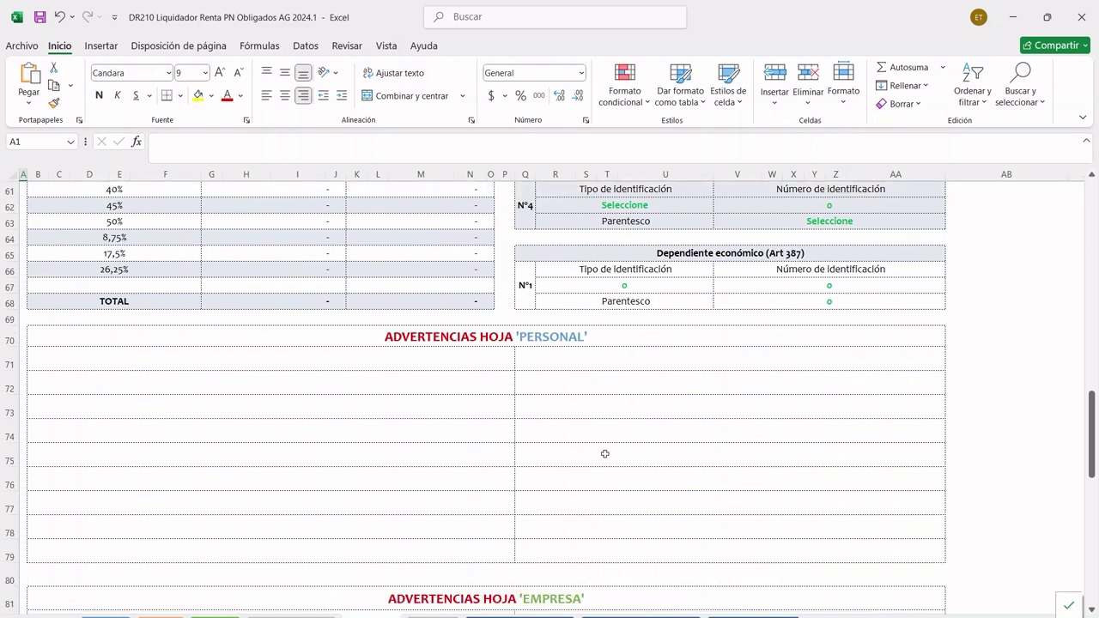
scroll(496, 427, up, 9)
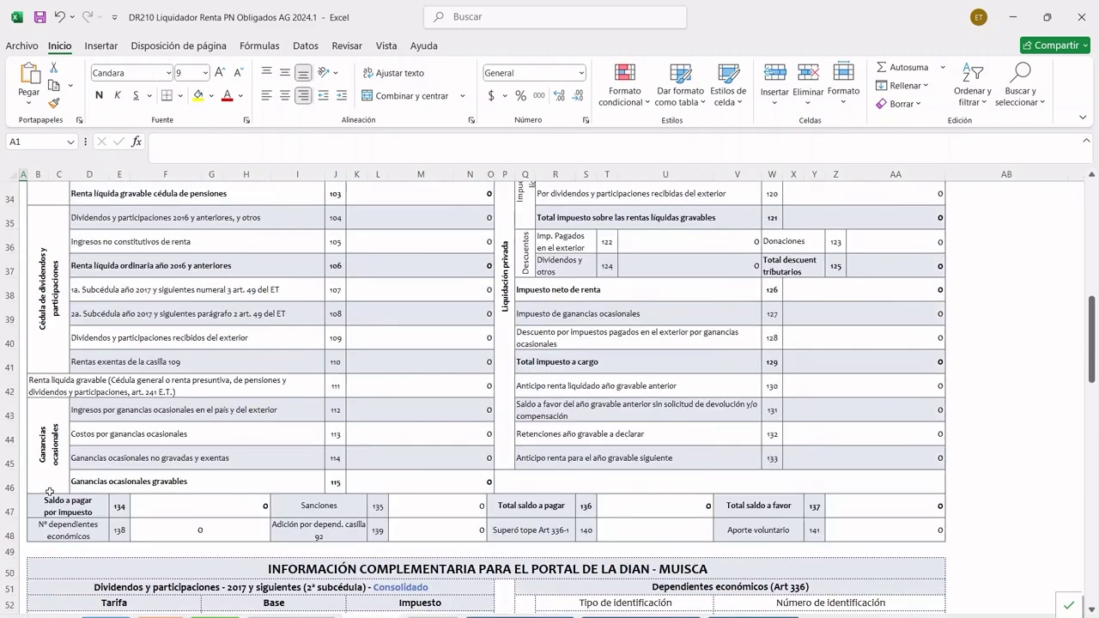
drag(47, 521, 859, 193)
scroll(870, 404, up, 5)
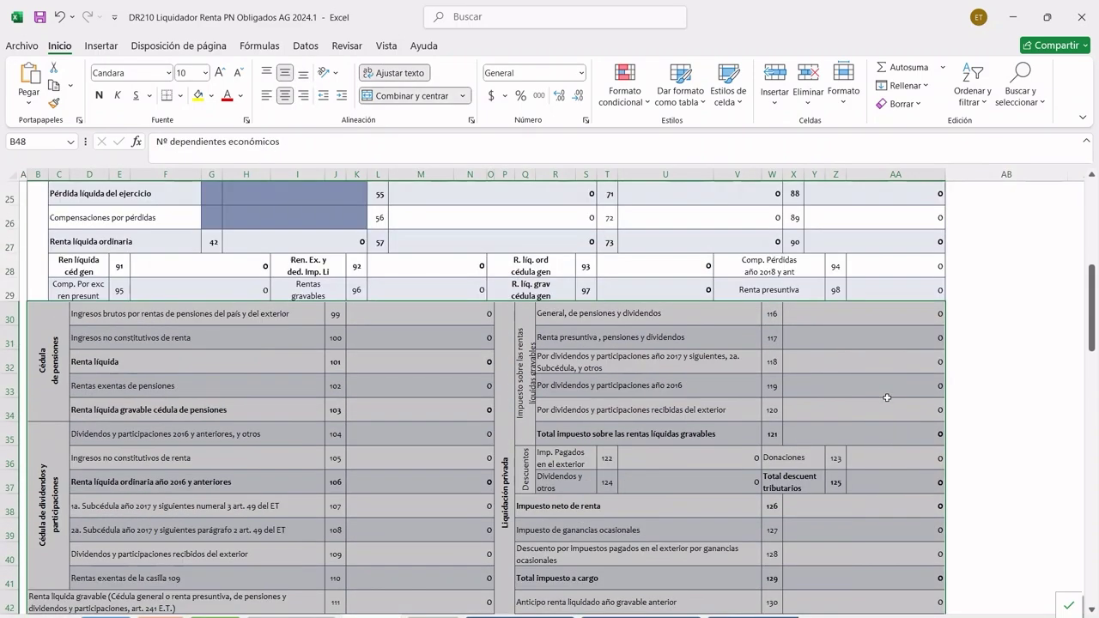
scroll(571, 401, up, 6)
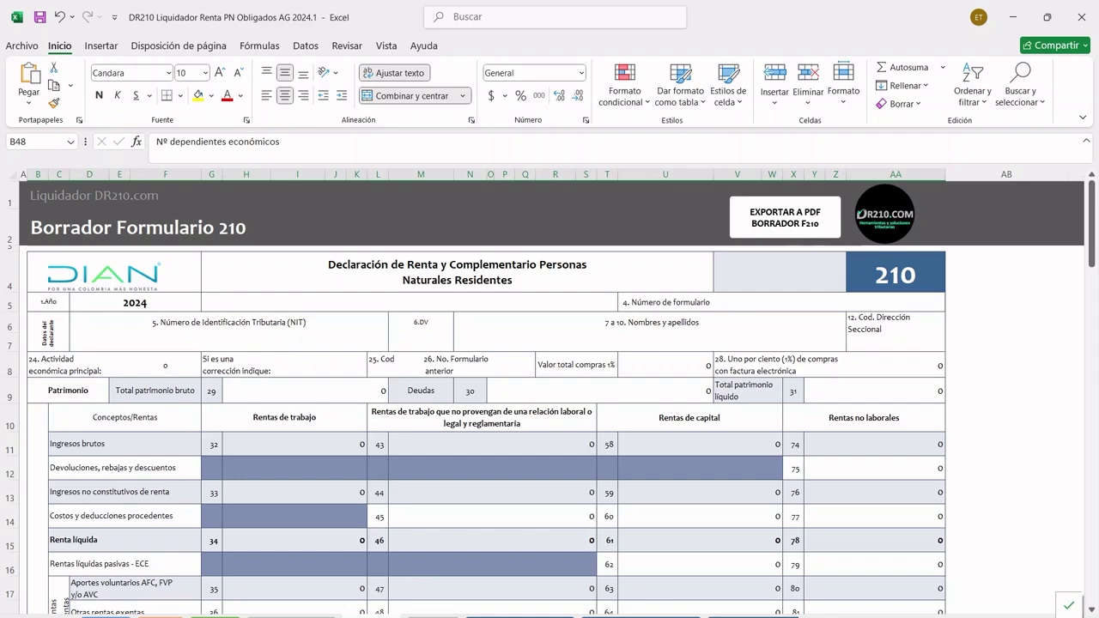
Step: Revisit the Anexo Depuración Renta AG 2024 and Anexo de informes AG 2024 sheets, showing the header and report options of each
click(291, 615)
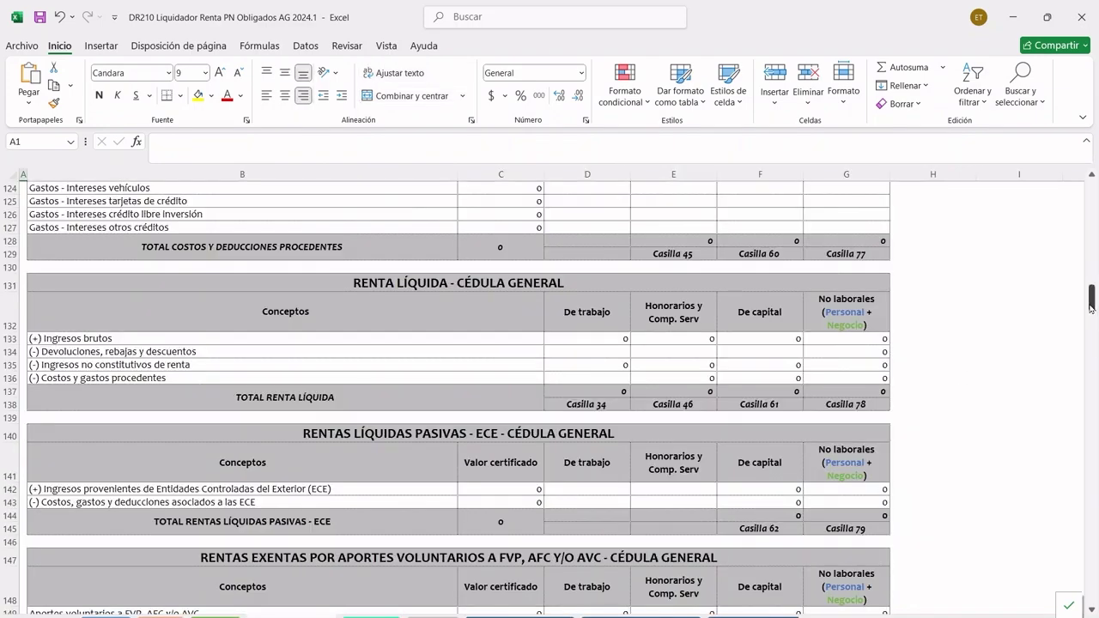
drag(1091, 302, 1084, 199)
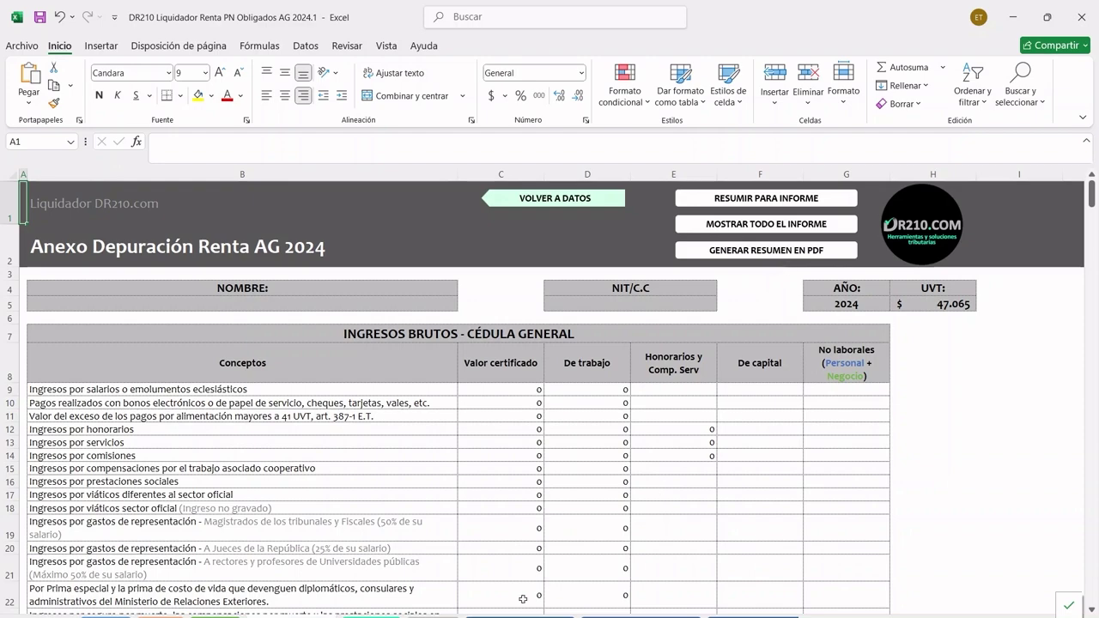
click(434, 616)
drag(1093, 578, 1091, 178)
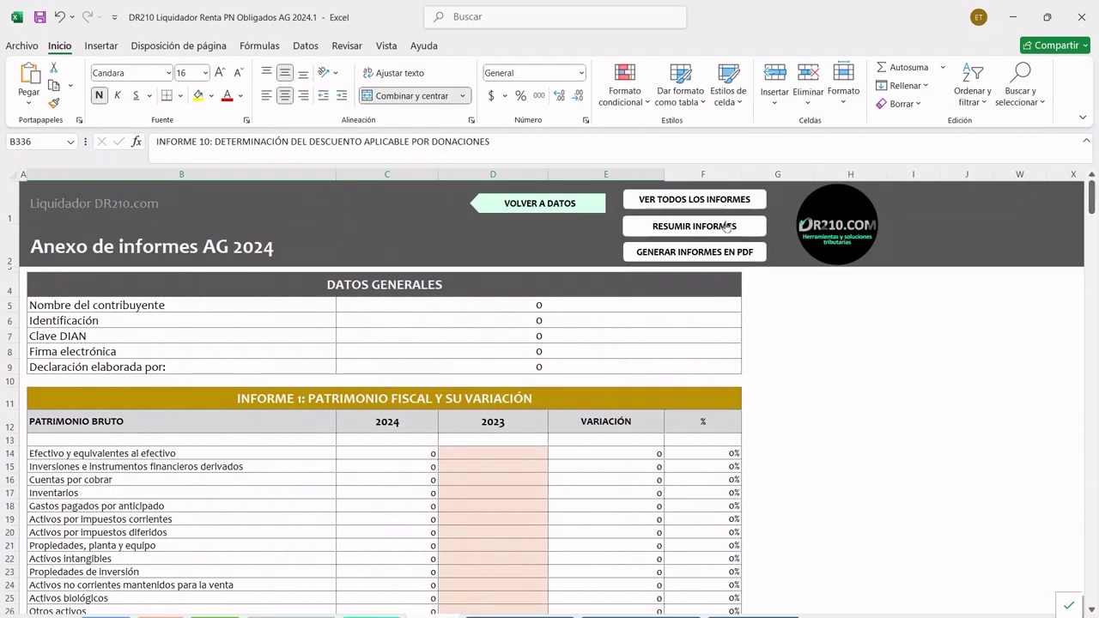